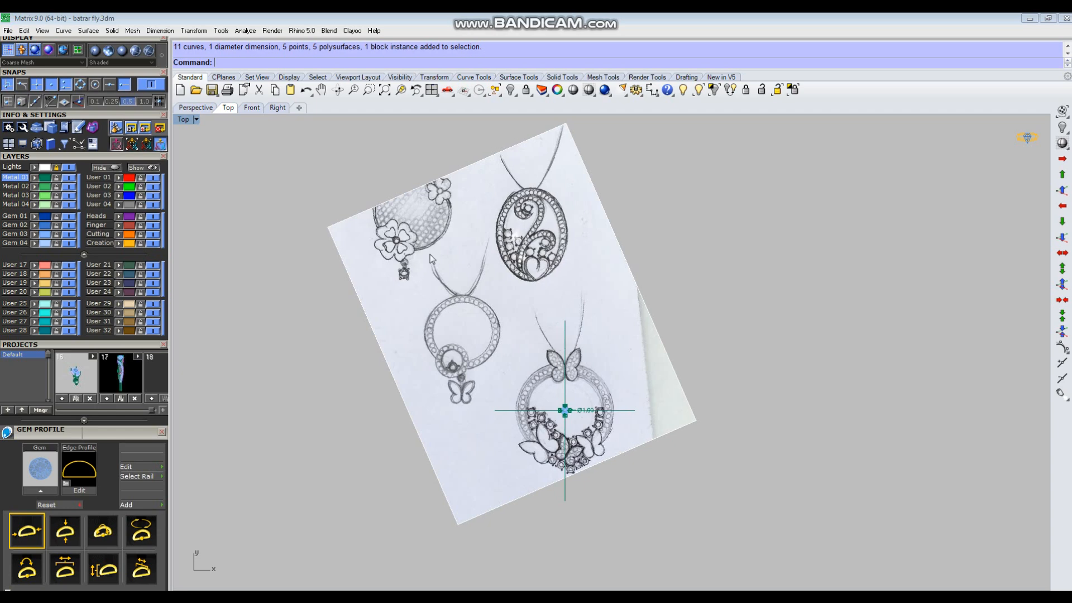
Step: Examine the butterfly ring pendant on the reference sketch, both close up and alongside the other pendant designs
scroll(572, 418, "up", 3)
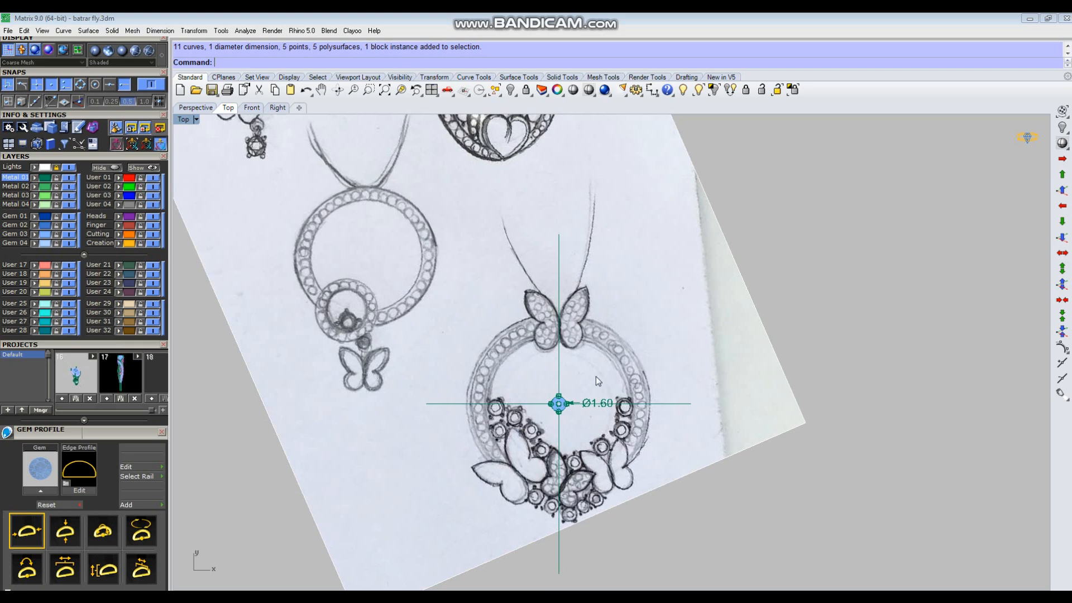
scroll(595, 385, "down", 3)
scroll(608, 456, "up", 5)
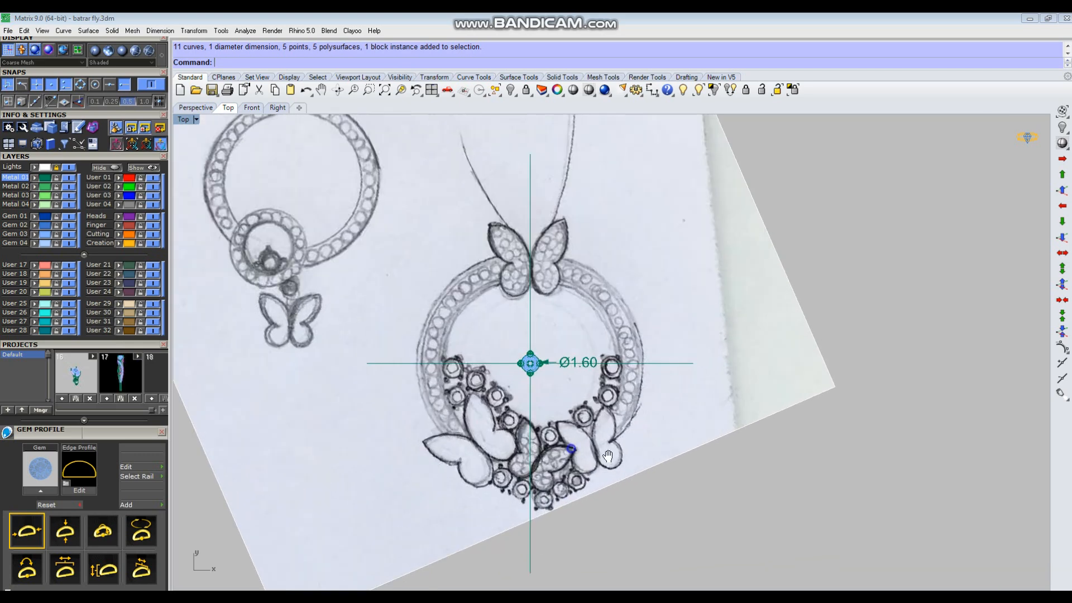
right_click_drag(572, 448, 616, 456)
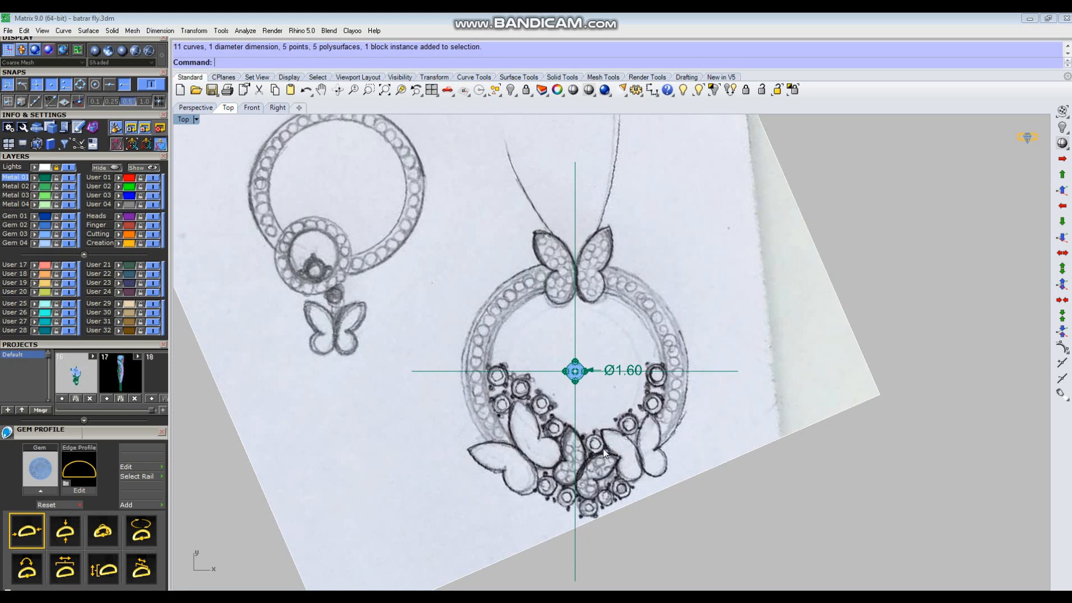
scroll(618, 471, "down", 2)
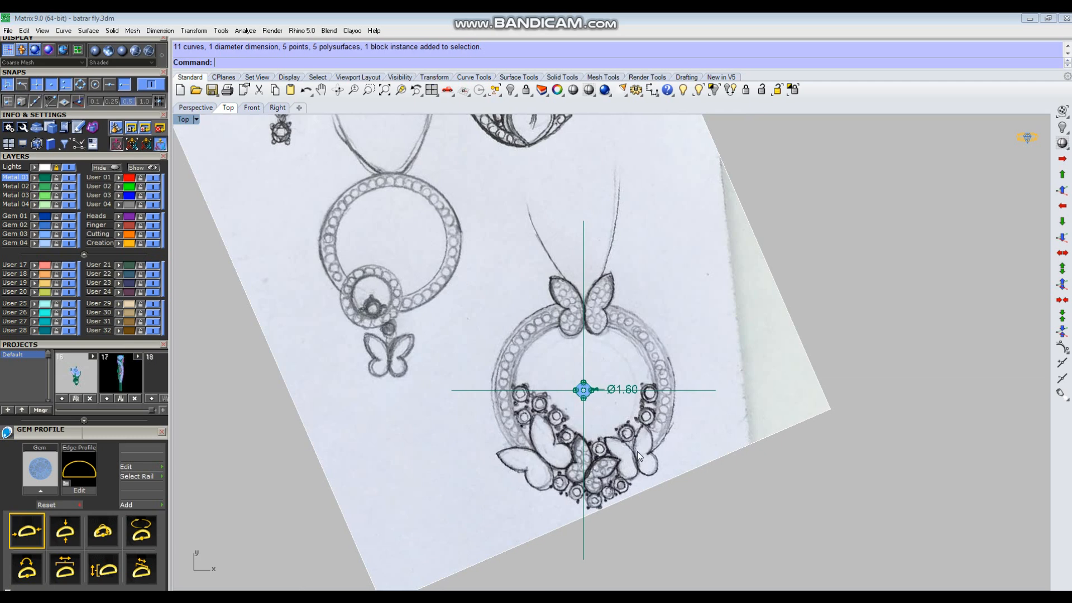
scroll(638, 450, "down", 3)
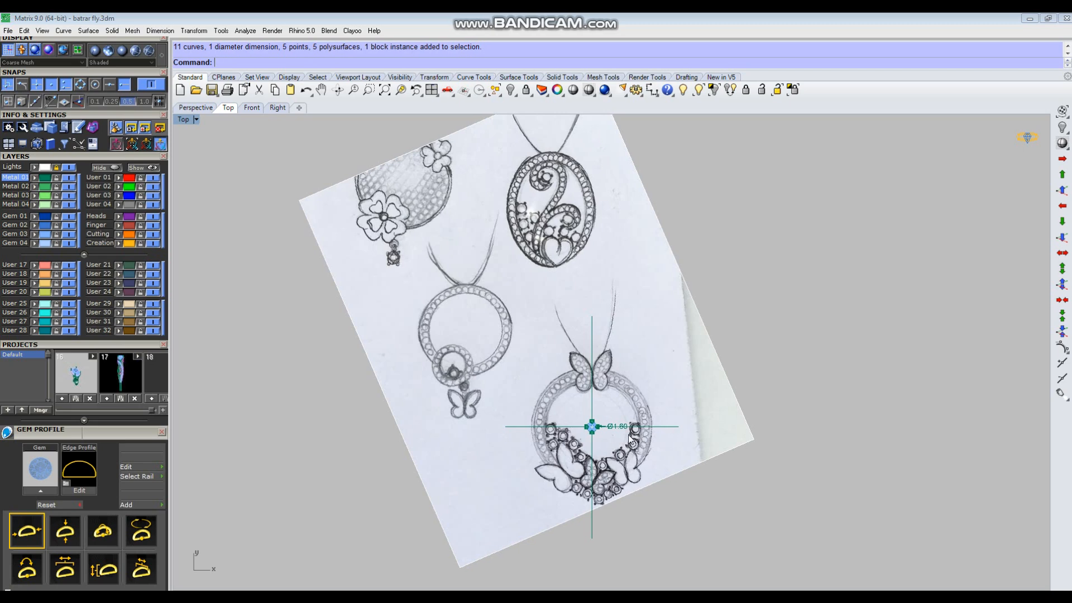
scroll(599, 440, "up", 3)
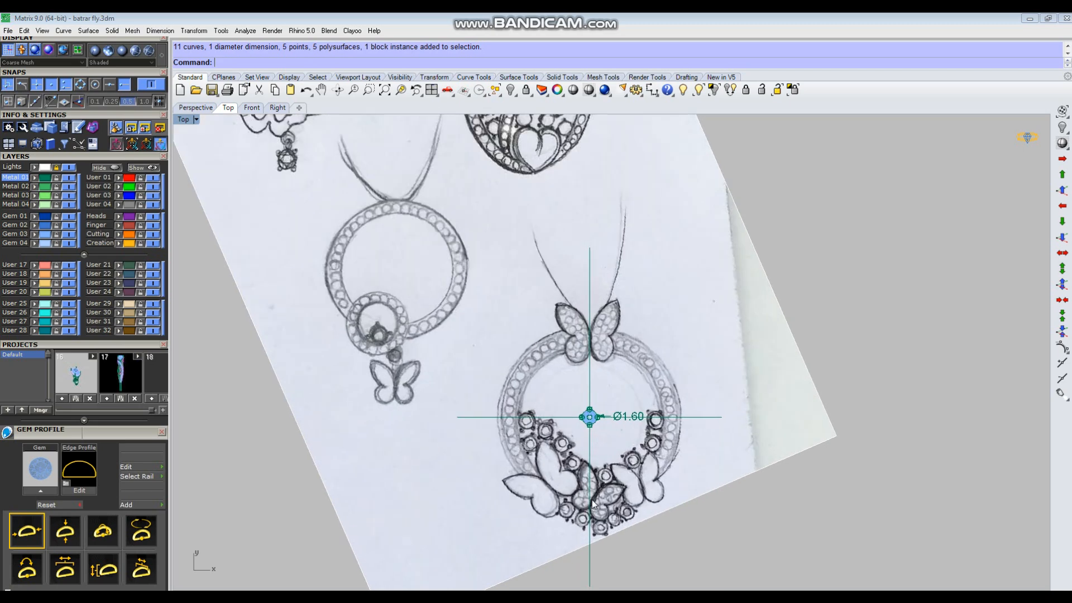
right_click_drag(592, 500, 586, 481)
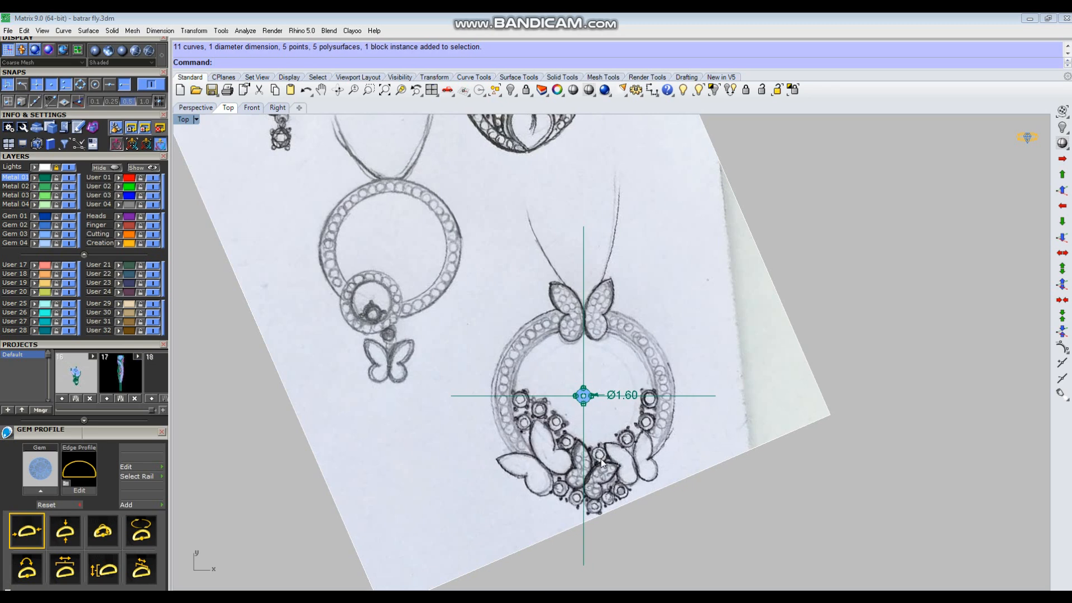
scroll(601, 458, "up", 3)
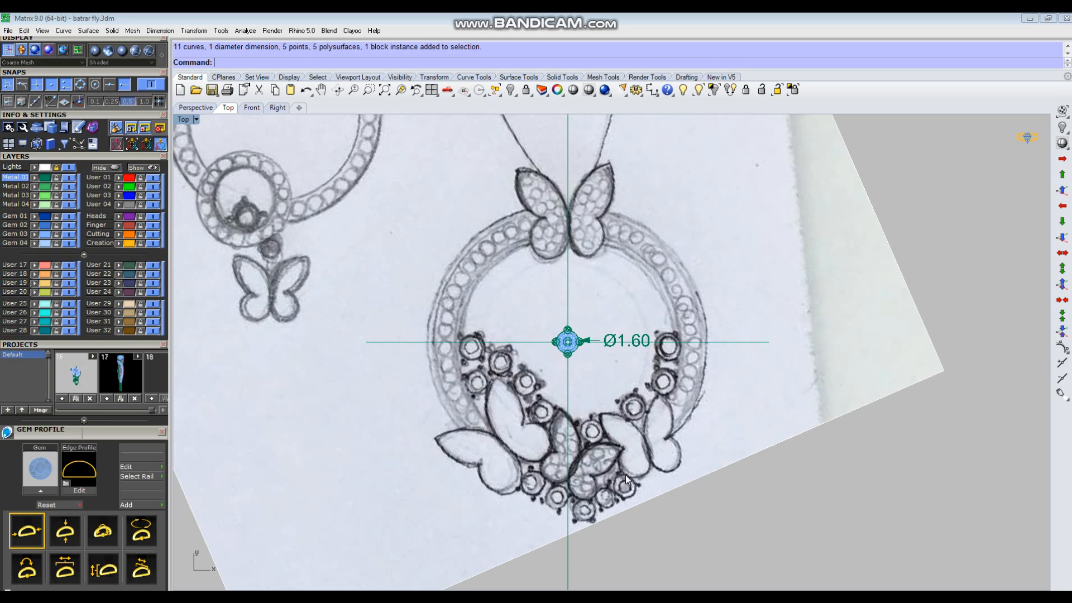
scroll(615, 436, "down", 5)
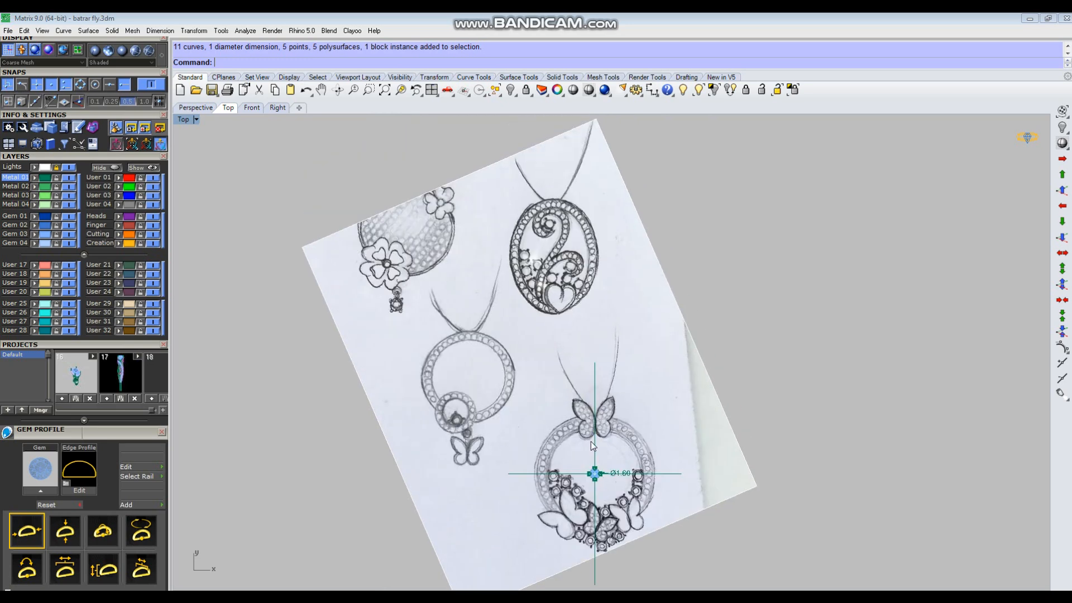
right_click_drag(604, 490, 612, 450)
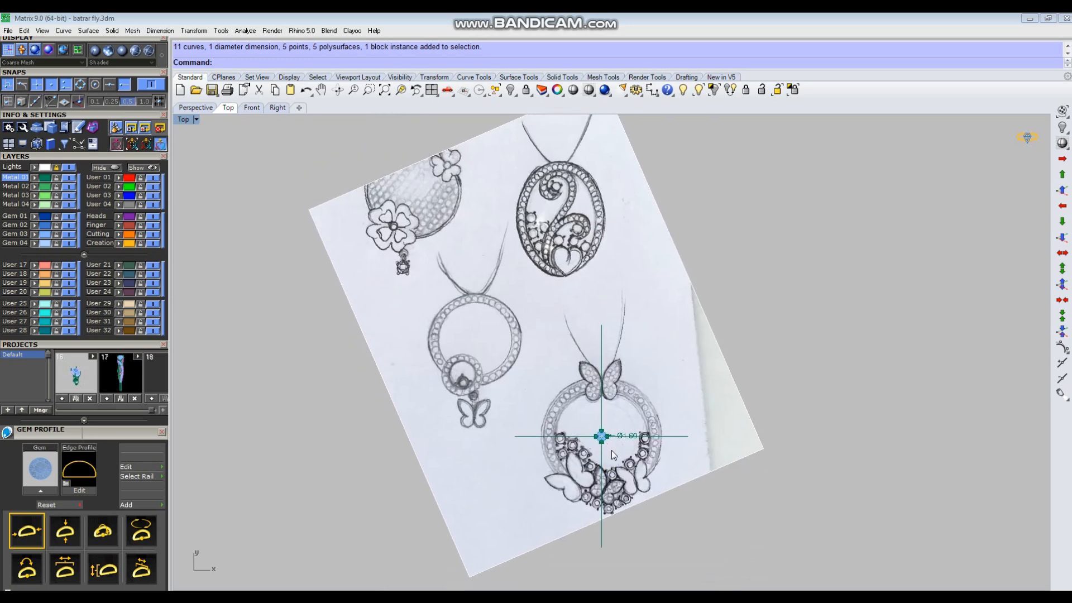
scroll(618, 472, "up", 3)
scroll(619, 472, "down", 3)
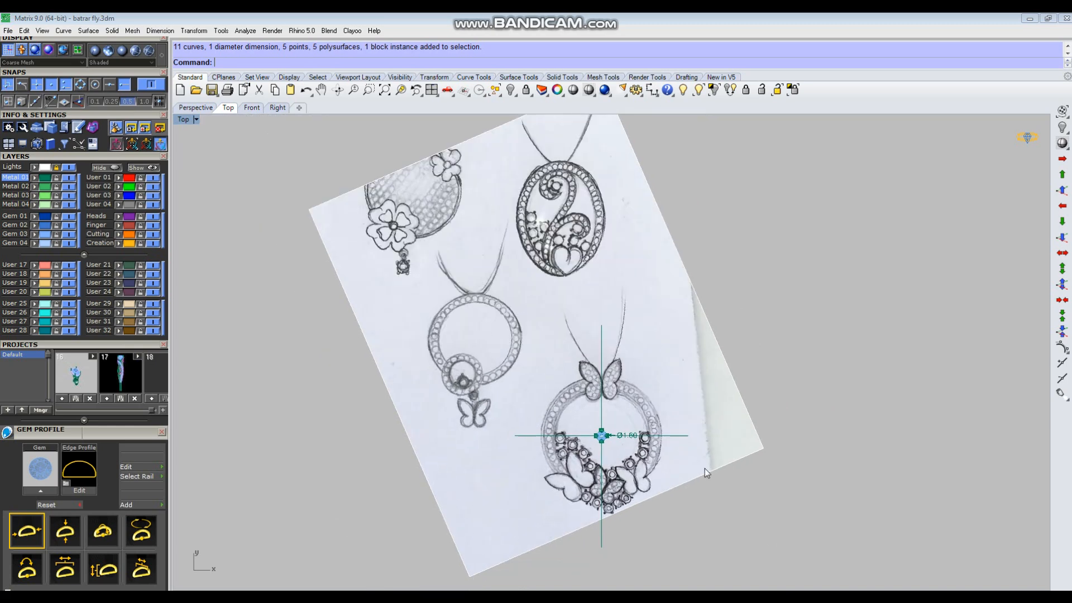
scroll(573, 447, "up", 3)
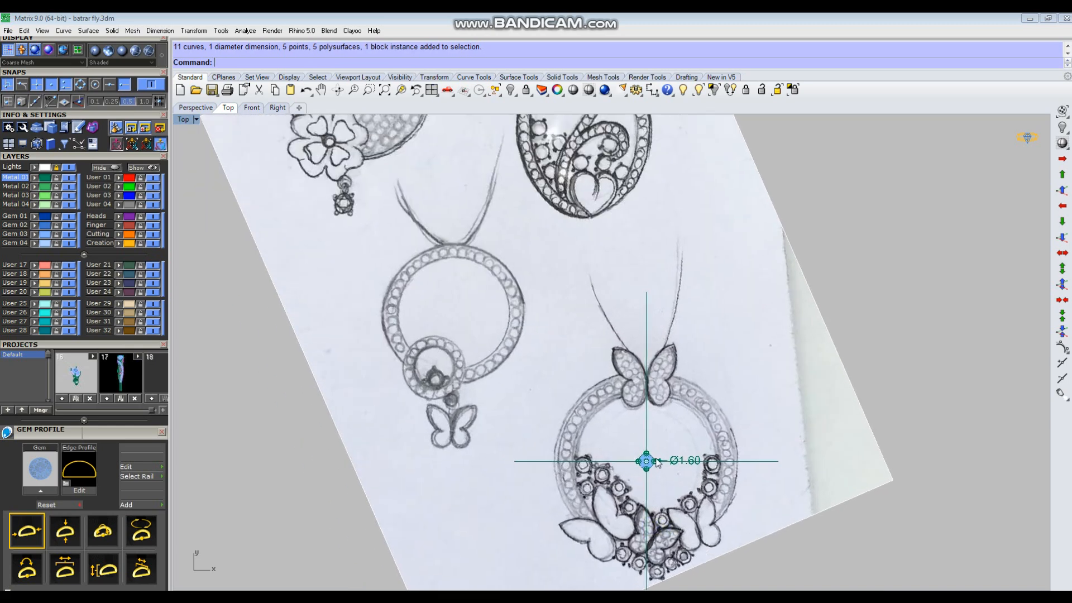
scroll(609, 460, "down", 3)
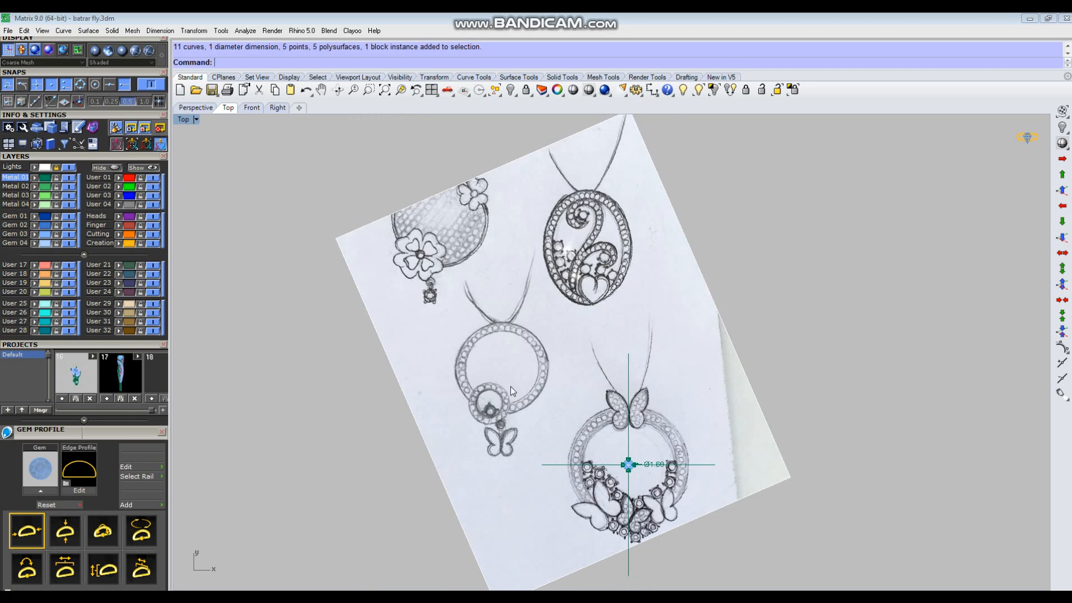
scroll(582, 413, "up", 3)
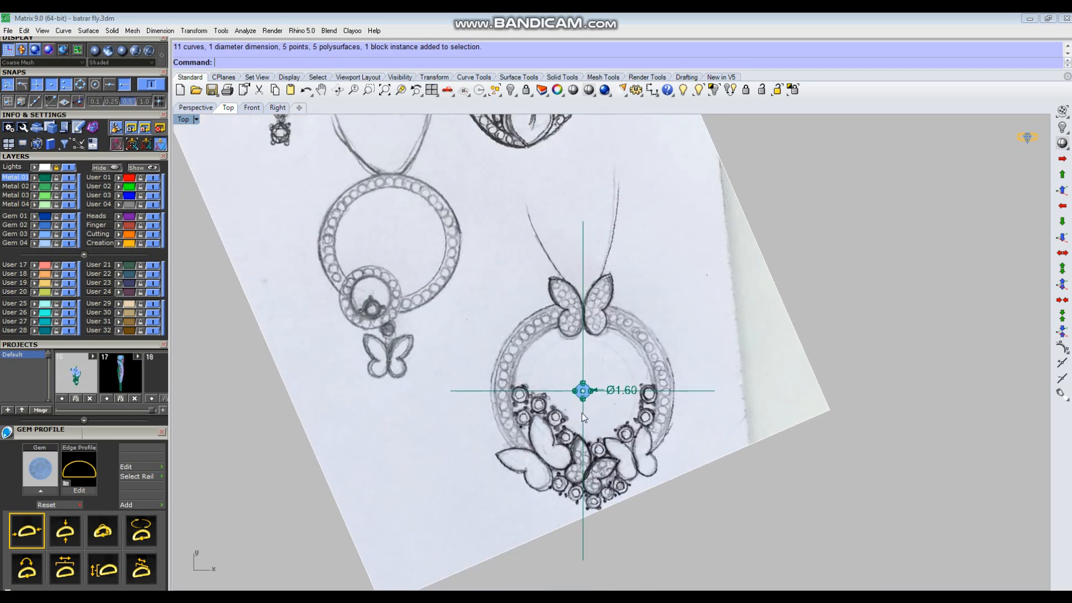
Step: Draw a rectangle around the butterfly ring pendant, trim the sketch image outside it and delete the rectangle
left_click_drag(101, 116, 98, 261)
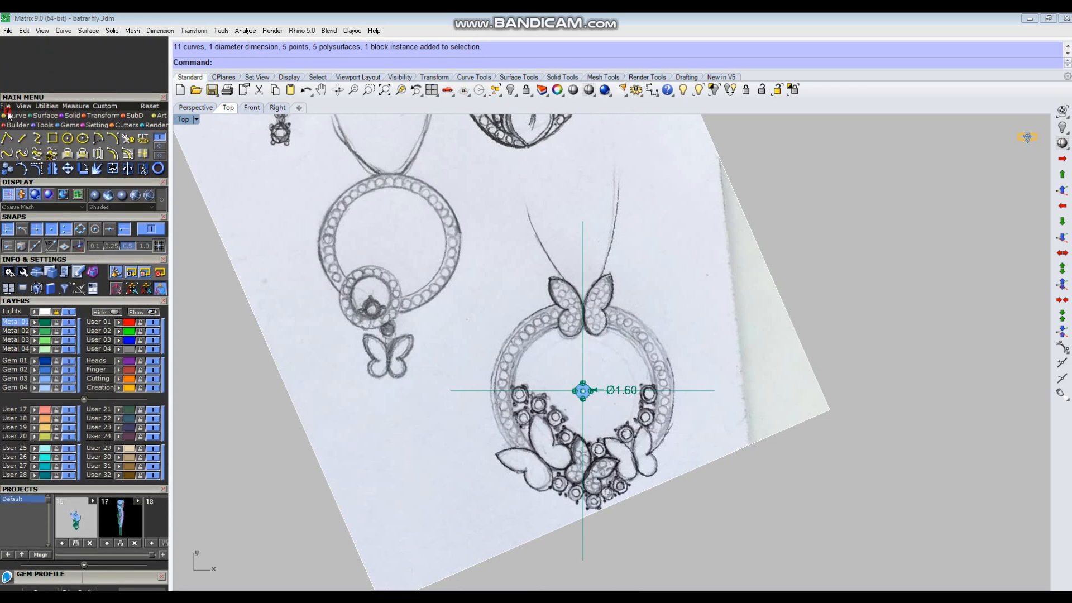
left_click(51, 140)
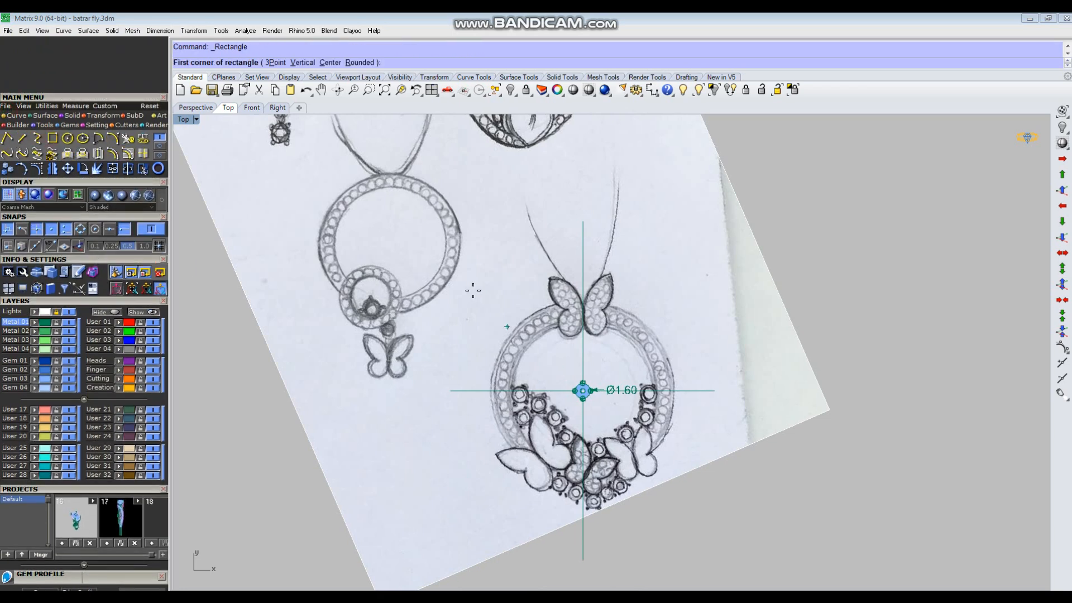
left_click(471, 204)
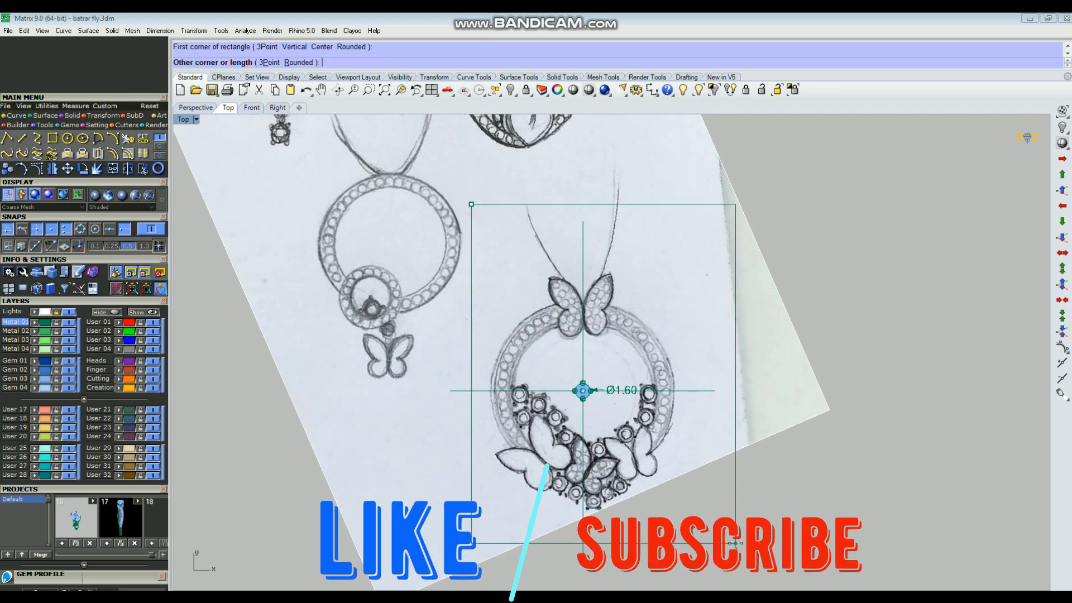
left_click(735, 543)
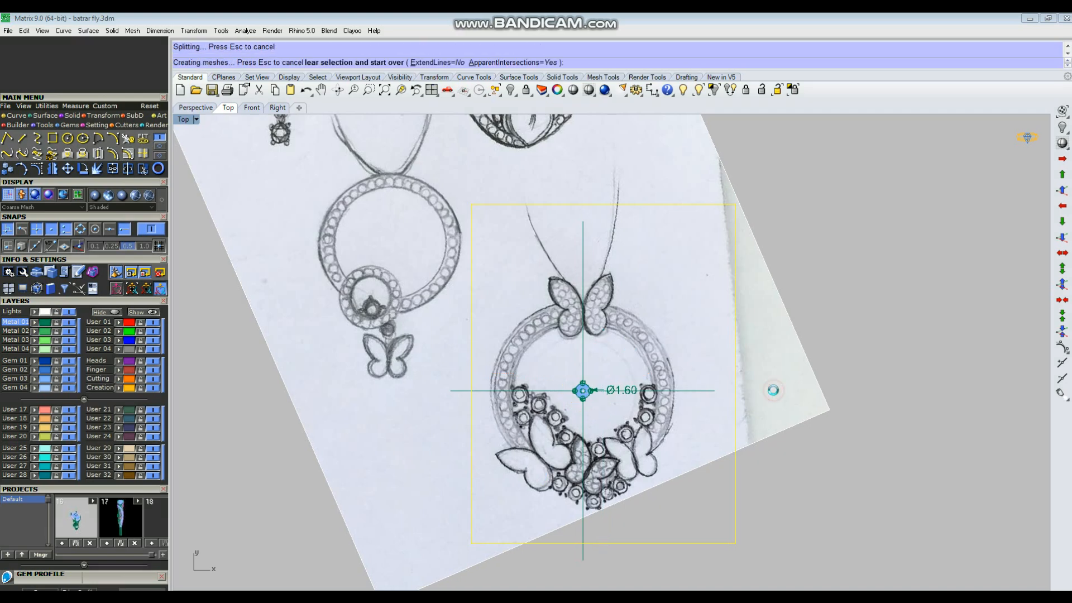
left_click(741, 391)
left_click_drag(775, 470, 714, 503)
key("Delete")
Step: Move the cropped sketch image to the Lights layer
scroll(598, 399, "up", 3)
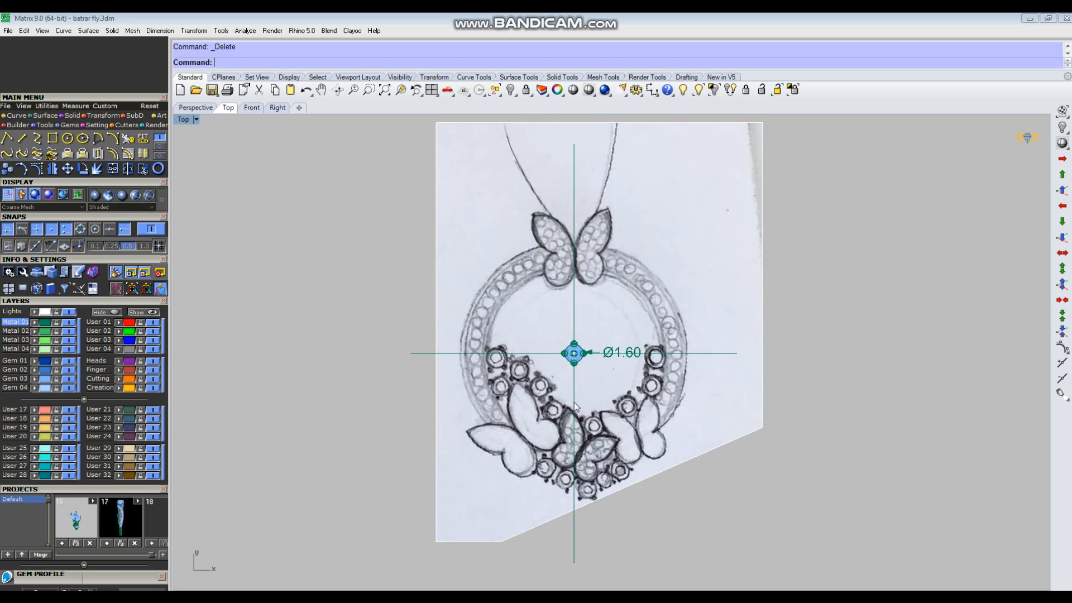
left_click(509, 396)
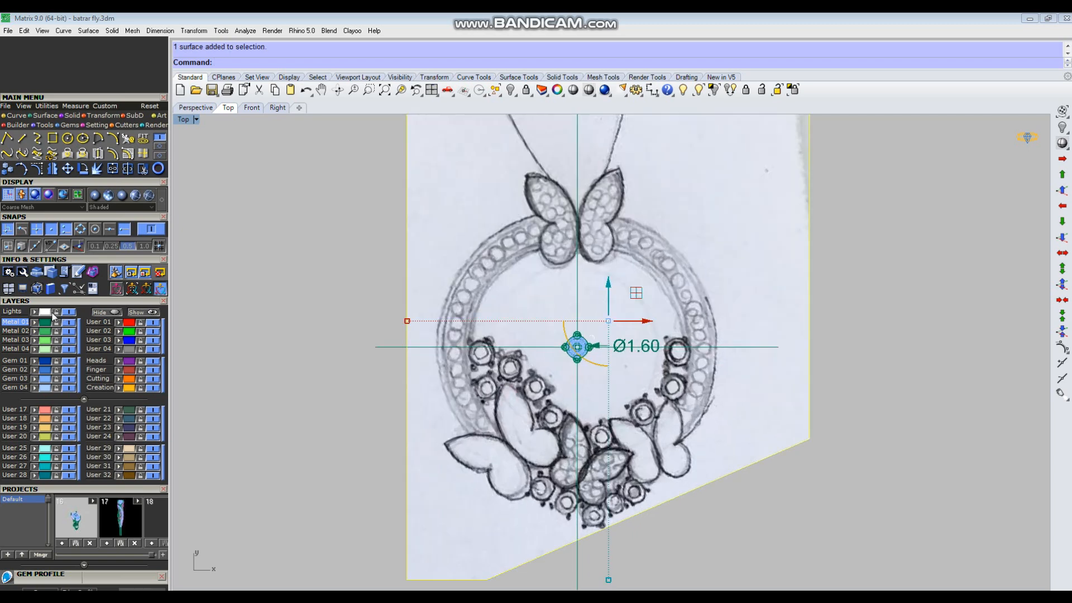
left_click(403, 347)
Step: Draw a circle centred on the origin (0) that follows the outer edge of the sketched pendant ring
scroll(591, 403, "up", 2)
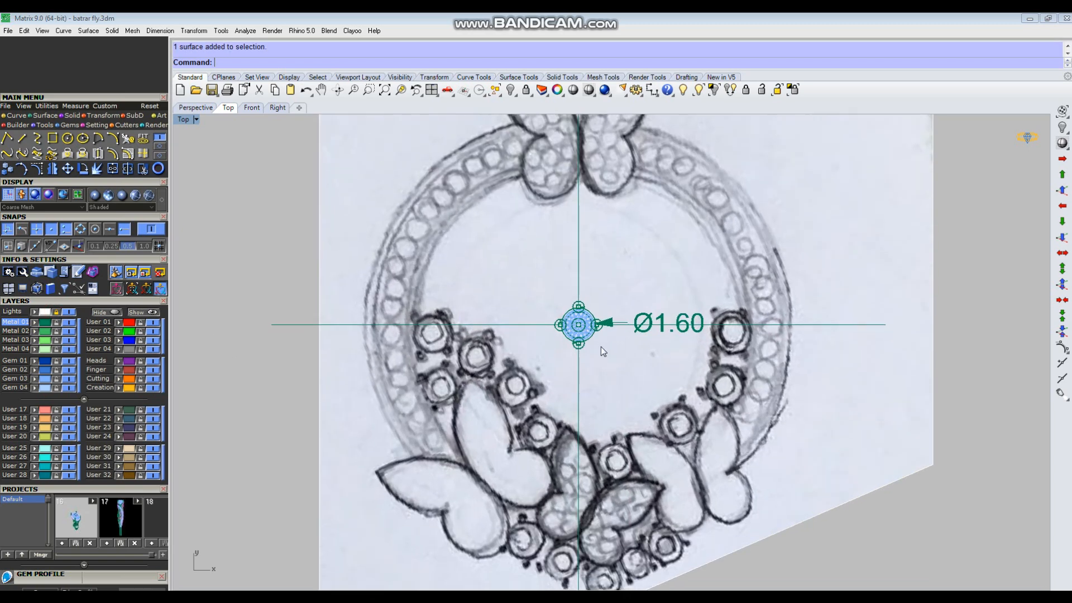
scroll(618, 448, "up", 2)
scroll(437, 292, "down", 3)
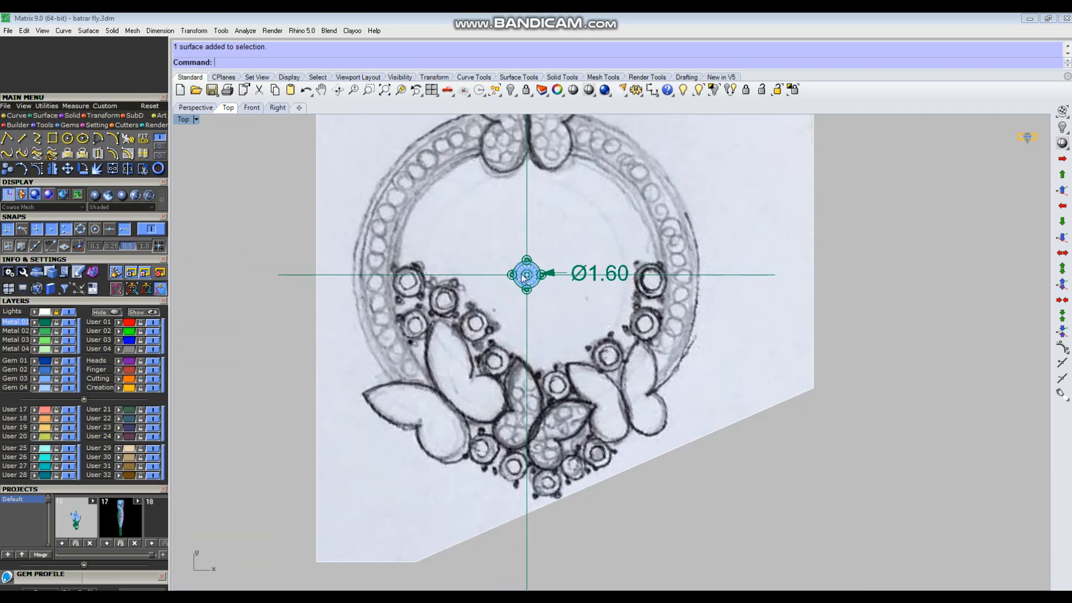
scroll(519, 291, "up", 3)
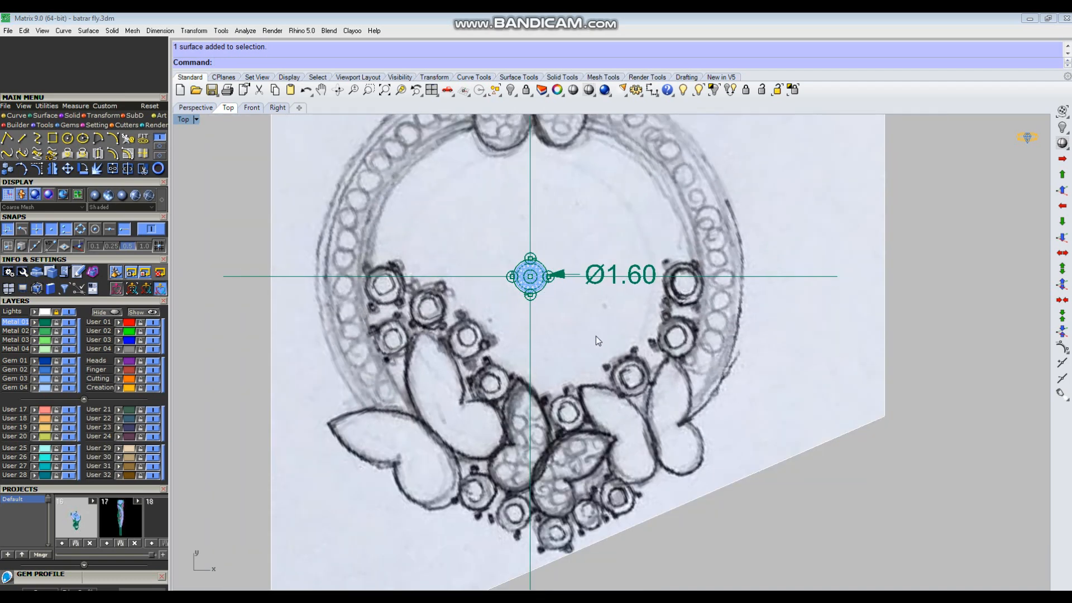
right_click_drag(613, 330, 609, 345)
scroll(598, 444, "down", 2)
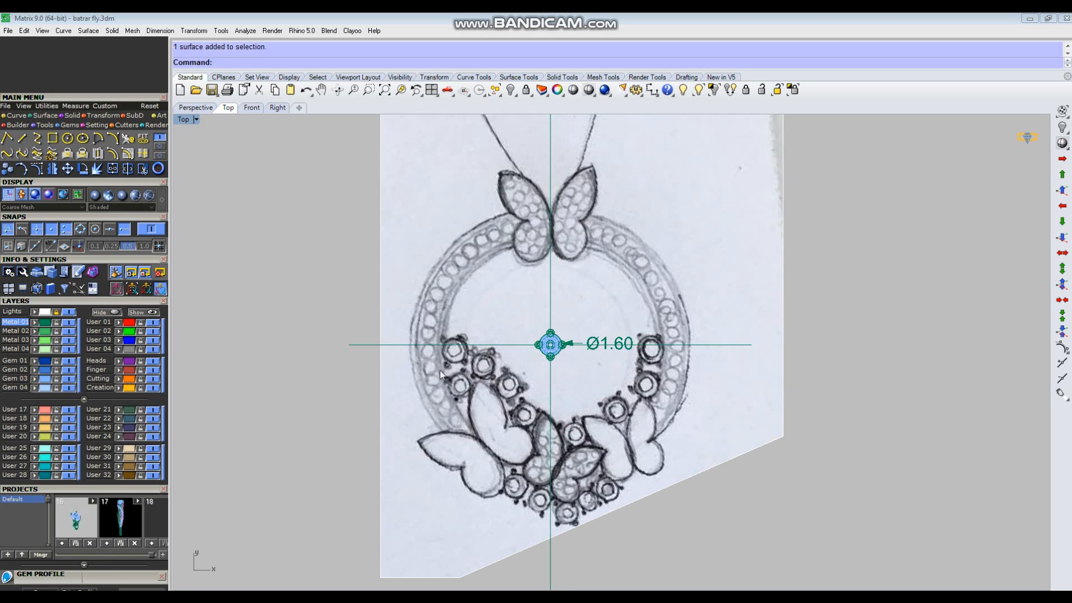
type("cc")
key("Return")
type("0")
key("Return")
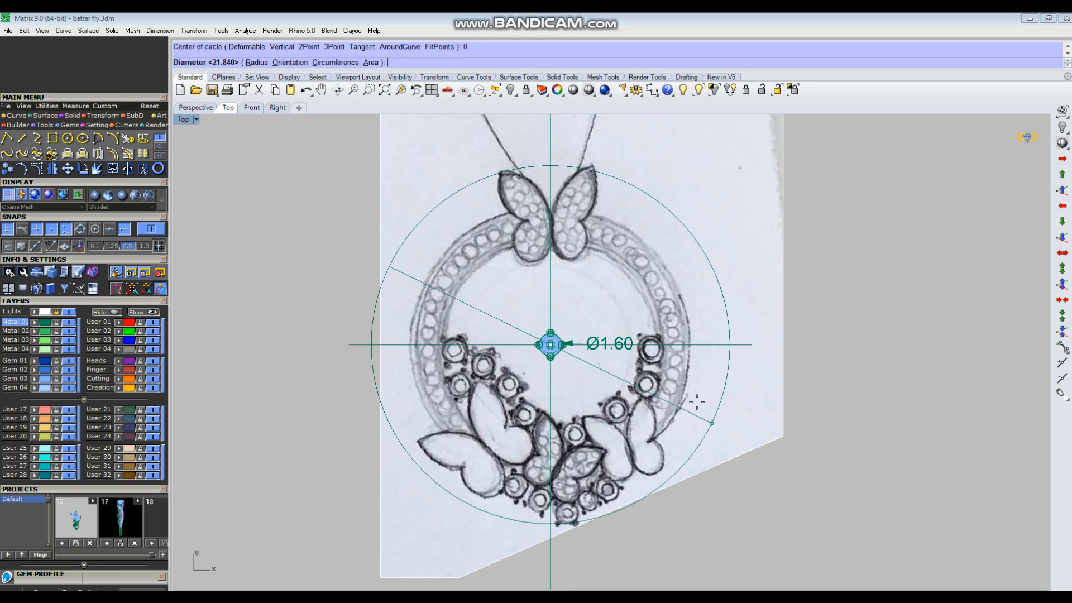
left_click(690, 365)
left_click(689, 383)
scroll(672, 360, "up", 4)
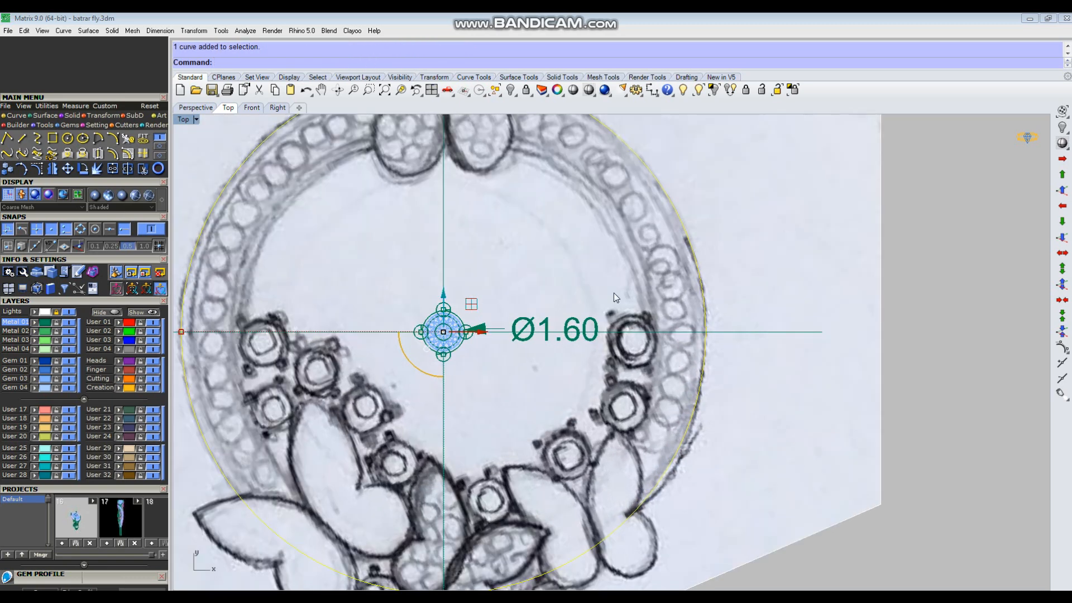
scroll(614, 292, "down", 3)
left_click(441, 288)
Step: Draw a trial circle 1 mm in diameter in the empty space beside the sketch
key("Return")
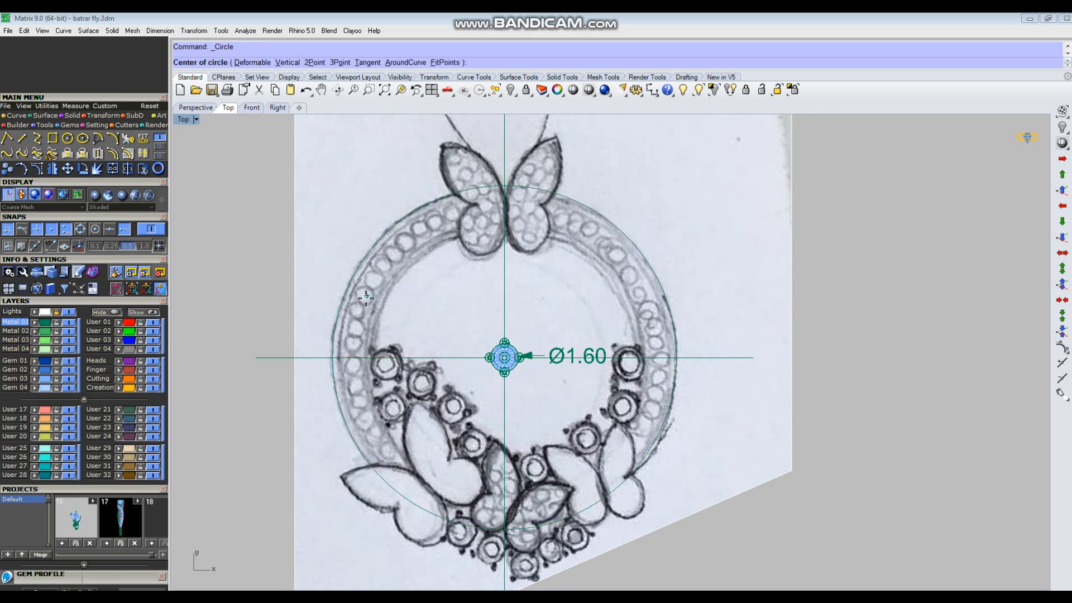
scroll(367, 298, "up", 4)
right_click_drag(330, 265, 606, 341)
left_click(316, 302)
type("1")
key("Return")
Step: Offset the 1 mm trial circle outward, check the offset circle's diameter and delete both circles
left_click_drag(369, 239, 271, 328)
right_click_drag(346, 301, 394, 302)
key("Return")
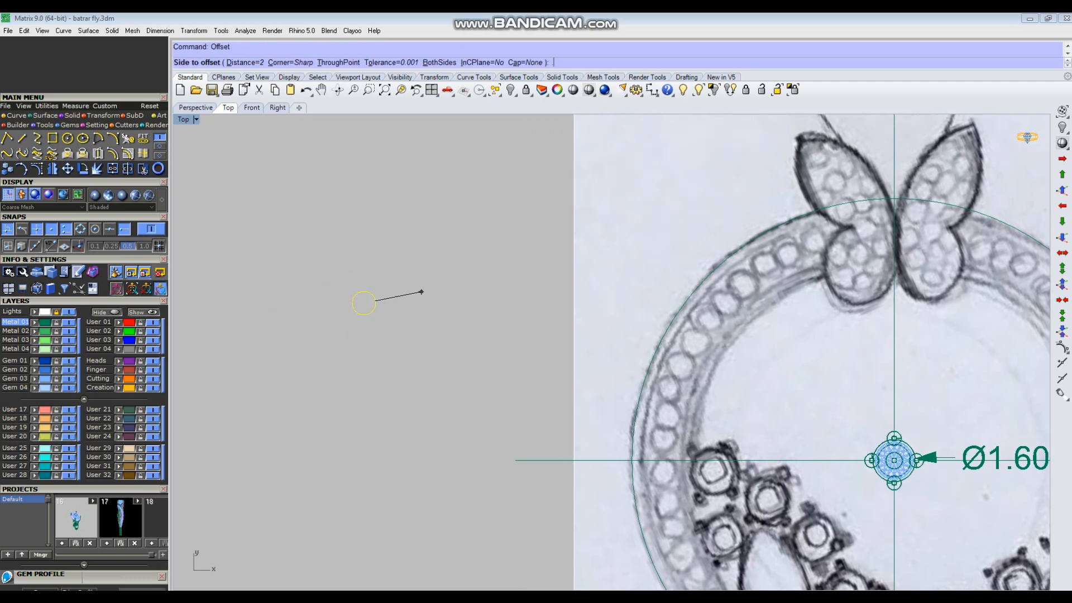
left_click(410, 276)
left_click(385, 295)
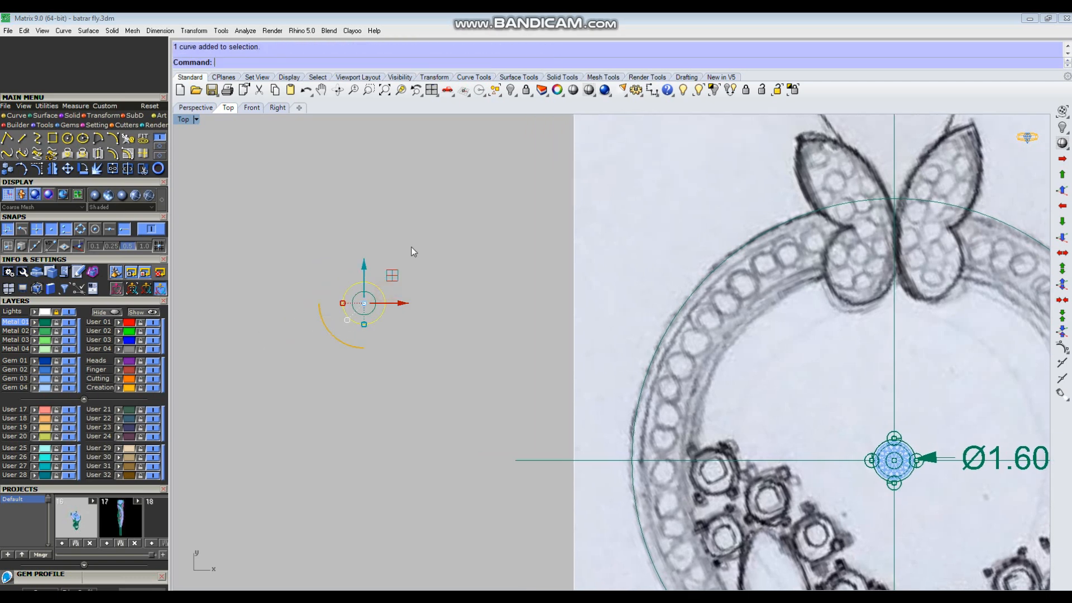
type("dd")
key("Return")
key("Escape")
left_click(380, 290)
scroll(357, 313, "down", 3)
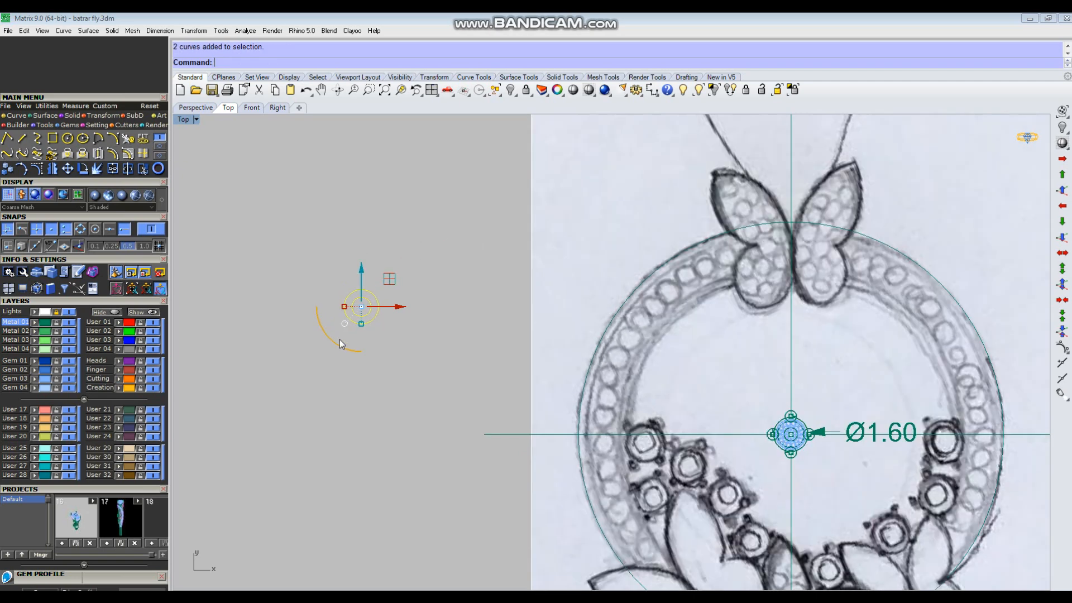
key("Delete")
Step: Draw another trial circle, 1.20 mm in diameter, beside the sketch
left_click(553, 333)
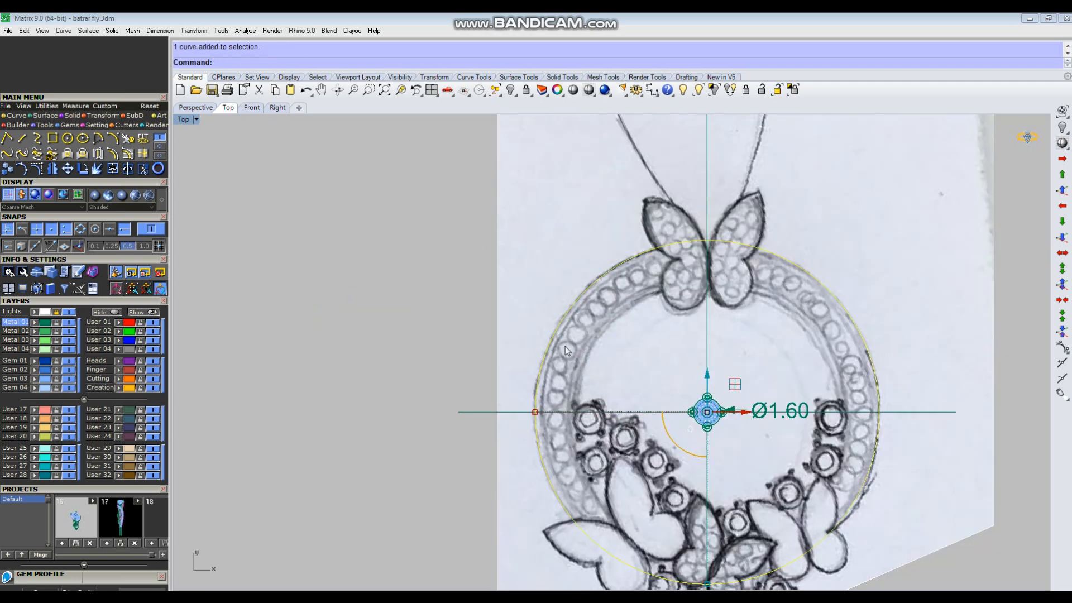
scroll(564, 347, "up", 3)
left_click(343, 318)
type("c")
key("Return")
left_click(340, 315)
type("1.20")
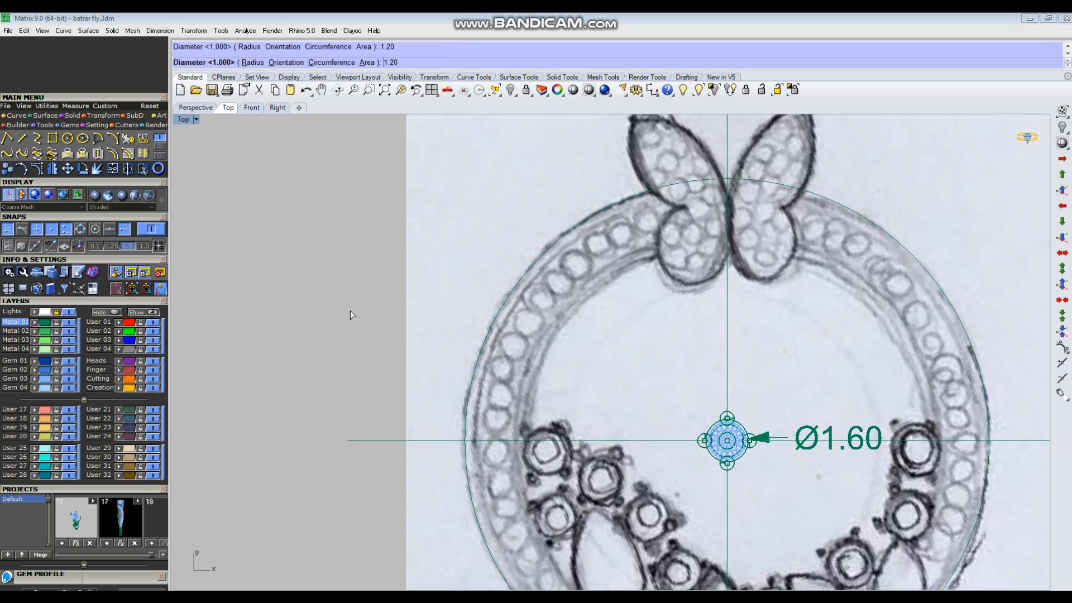
key("Return")
Step: Offset the 1.20 mm trial circle outward, check the offset circle's diameter and delete both circles
left_click(341, 301)
type("offset")
key("Return")
key("Escape")
type("D")
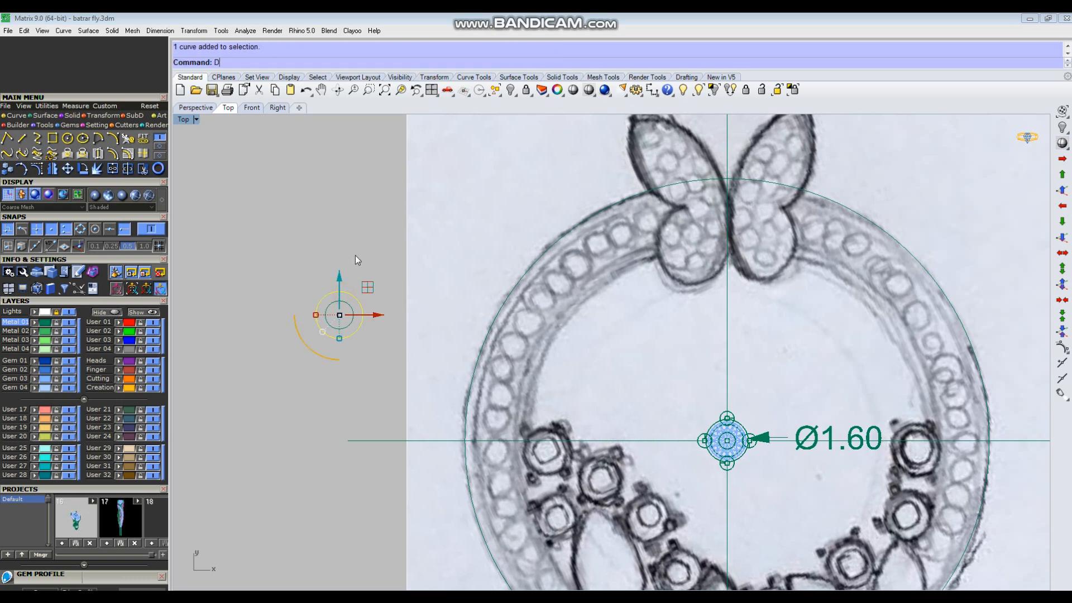
key("Return")
left_click(356, 254)
left_click_drag(361, 243, 343, 368)
key("Delete")
Step: Offset the pendant's outer ring circle inward to create the inner edge of the stone band
left_click(497, 303)
right_click_drag(497, 302, 540, 321)
type("offset")
key("Return")
left_click(571, 339)
scroll(366, 335, "down", 2)
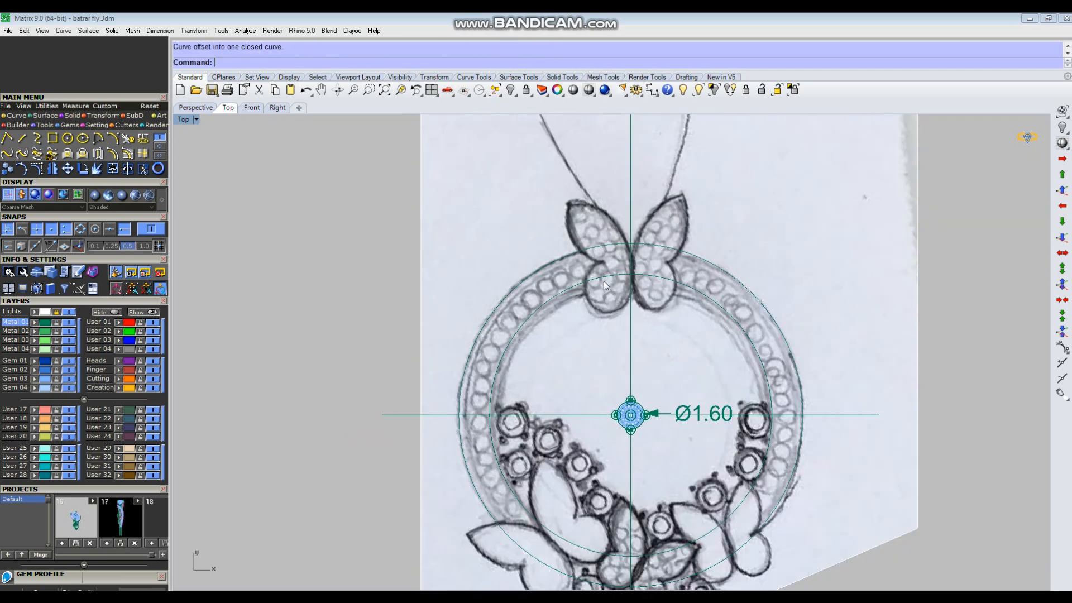
scroll(528, 288, "down", 3)
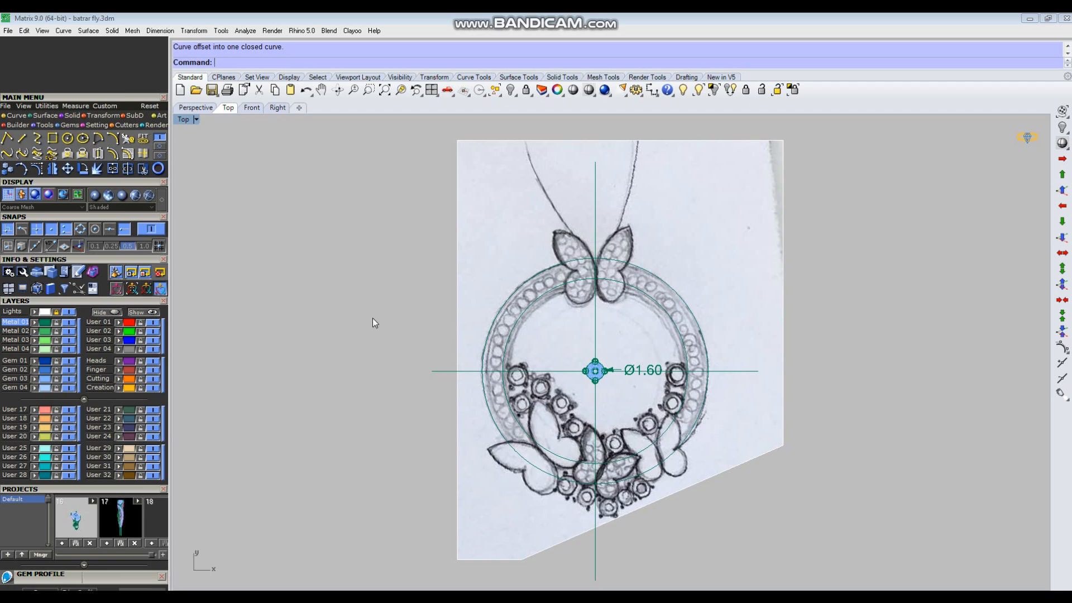
Step: Draw a circle 1.20 mm in diameter in the empty area beside the reference sketch
type("c")
key("Return")
left_click(351, 291)
type("1.2")
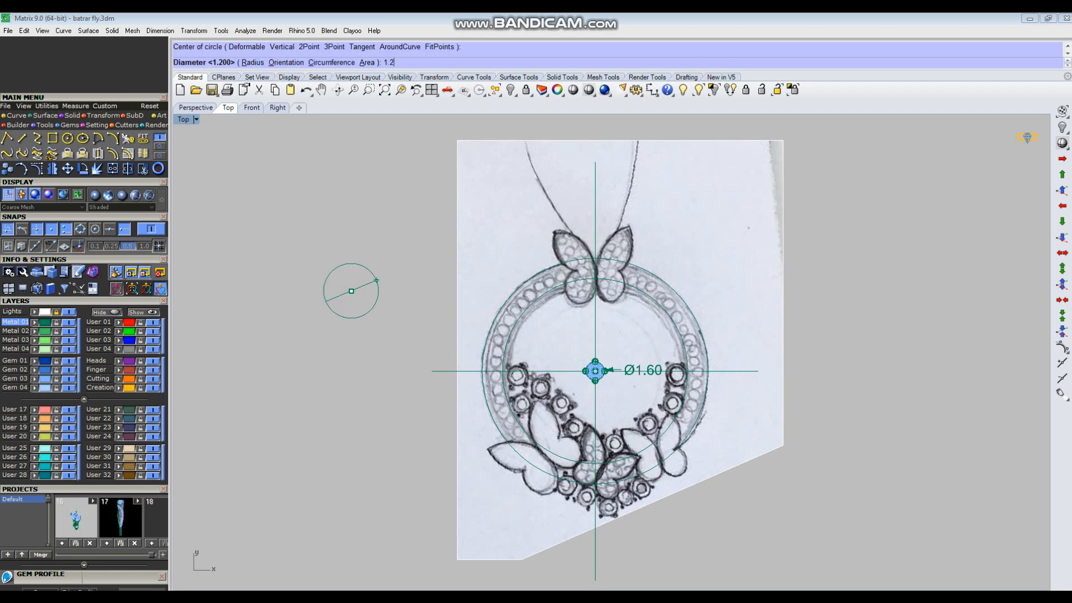
type("00")
key("Return")
Step: Add a diameter dimension to the small circle beside the sketch
scroll(376, 284, "up", 4)
left_click_drag(360, 246, 330, 312)
right_click_drag(330, 312, 407, 323)
type("d")
key("Return")
left_click(376, 305)
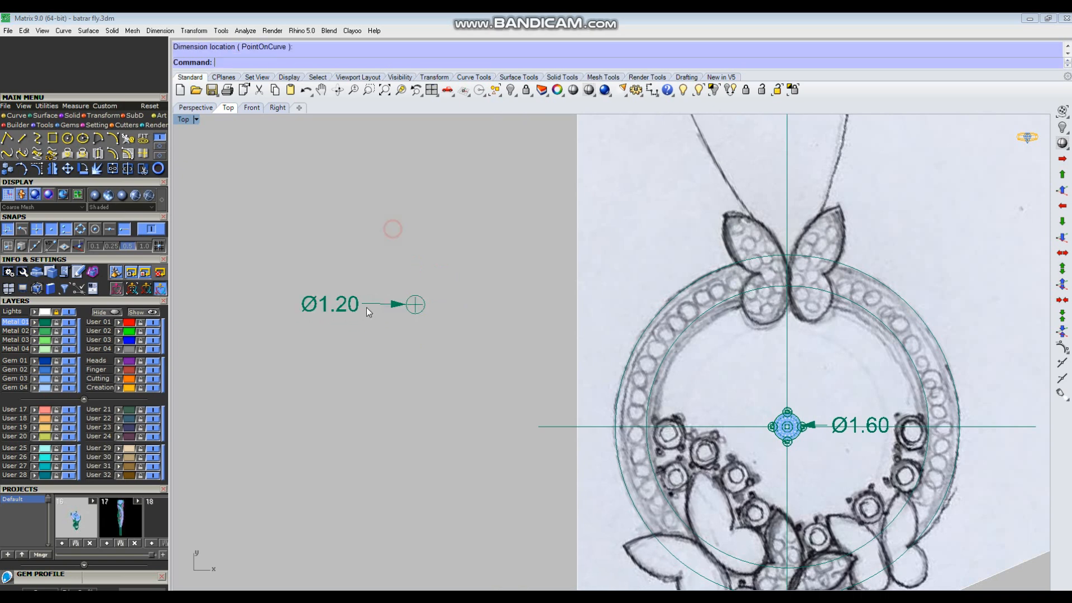
key("Escape")
scroll(387, 296, "down", 1)
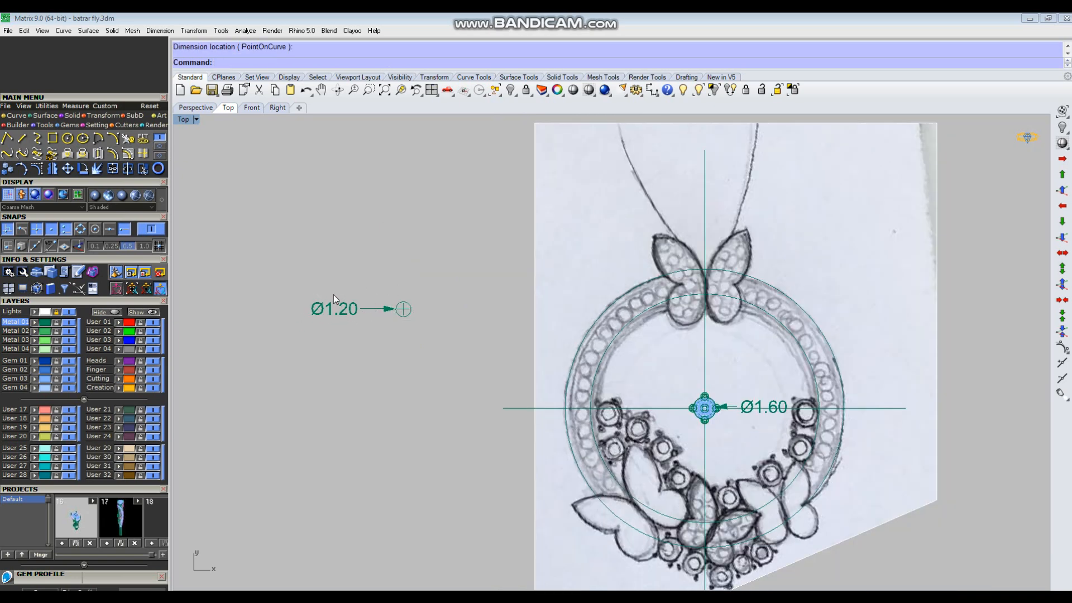
Step: Move the gem with its prongs and diameter dimension from the ring's centre to just below the 1.20 mm circle
right_click_drag(720, 404, 663, 382)
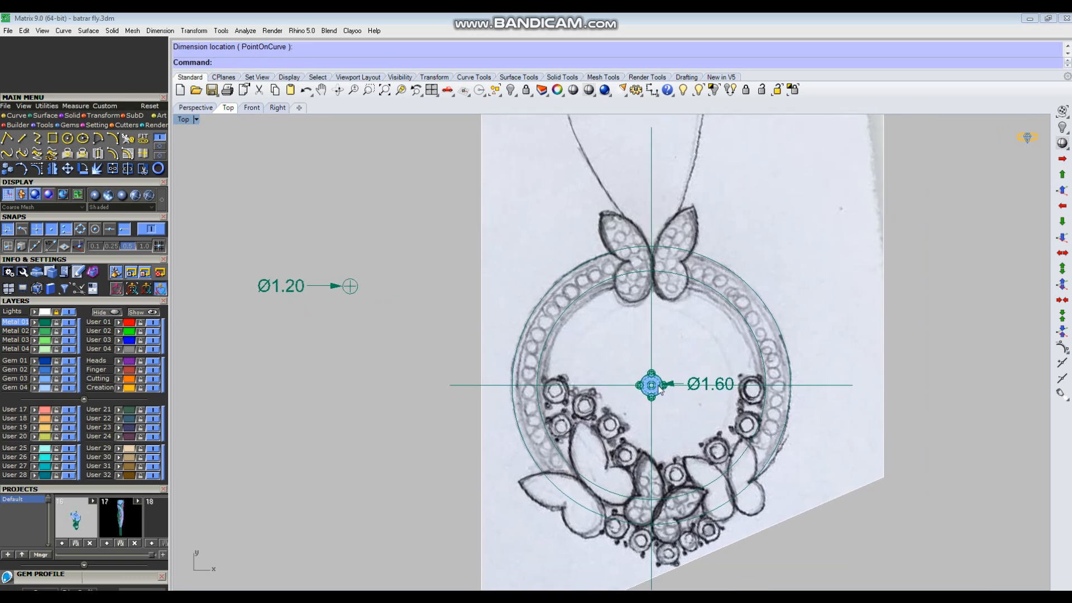
left_click_drag(614, 331, 745, 446)
left_click_drag(715, 356, 363, 295)
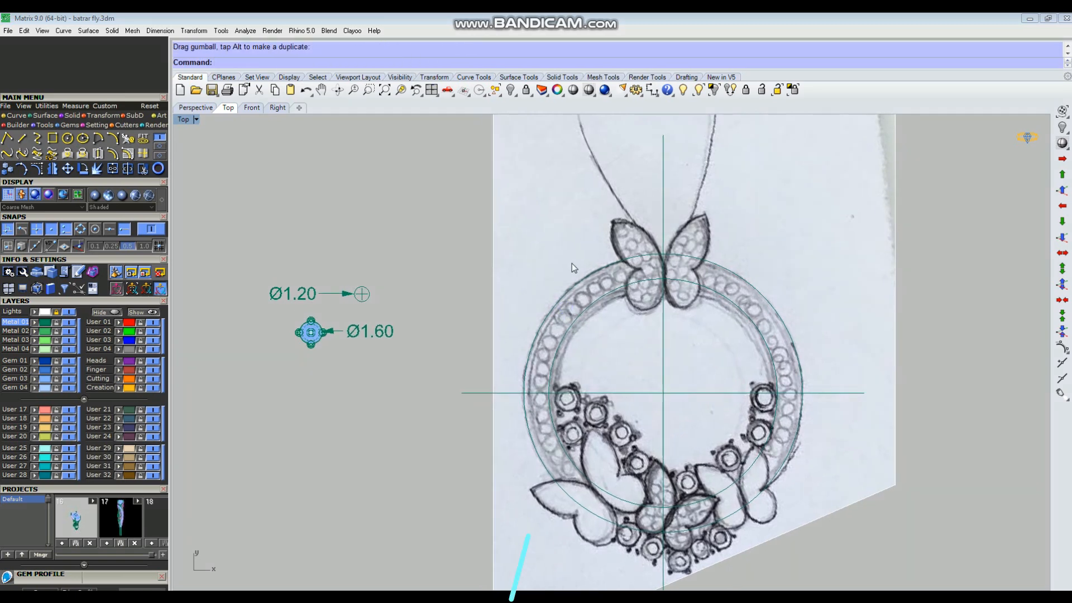
Step: Draw a start-end-point arc from the top butterfly's left wing tip to the bottom of its lower lobe, following the inner edge
scroll(614, 290, "up", 3)
right_click_drag(652, 319, 619, 293)
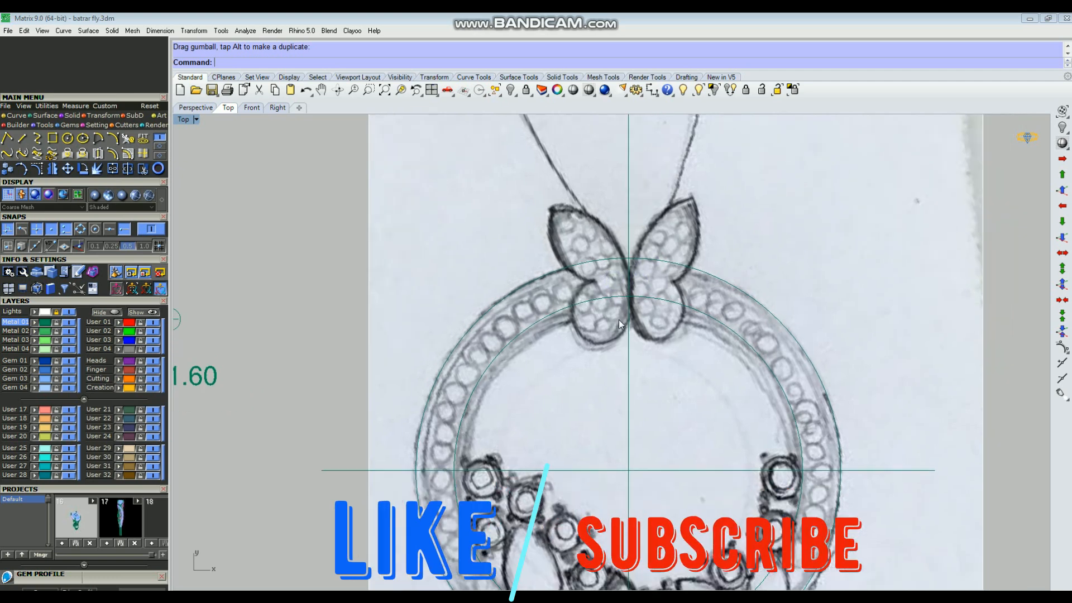
type("Arc")
key("Return")
type("s")
key("Return")
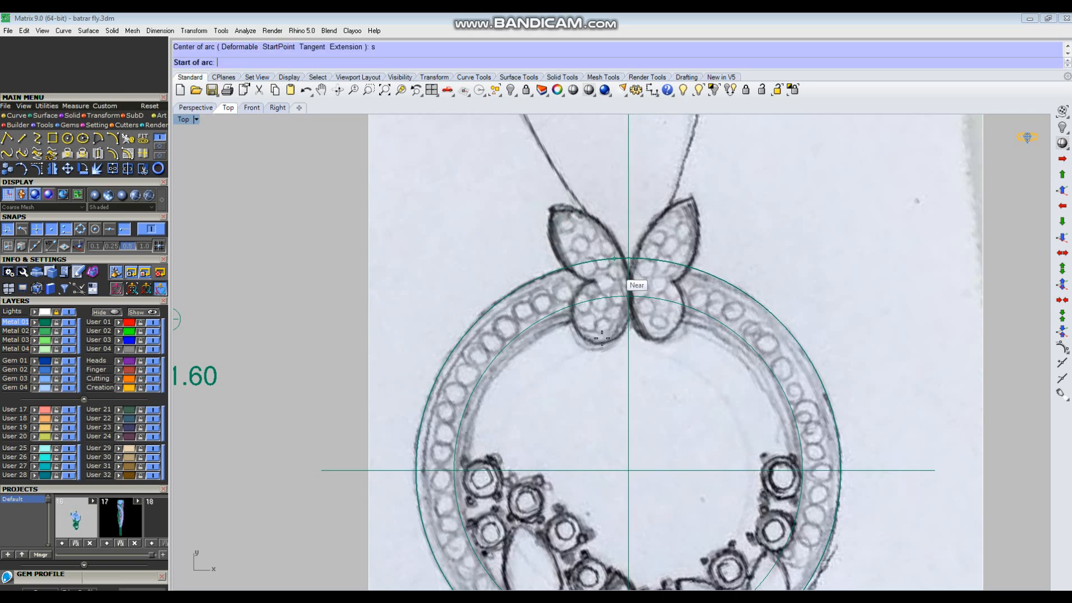
scroll(551, 211, "up", 2)
scroll(553, 211, "up", 2)
left_click(552, 210)
left_click(649, 460)
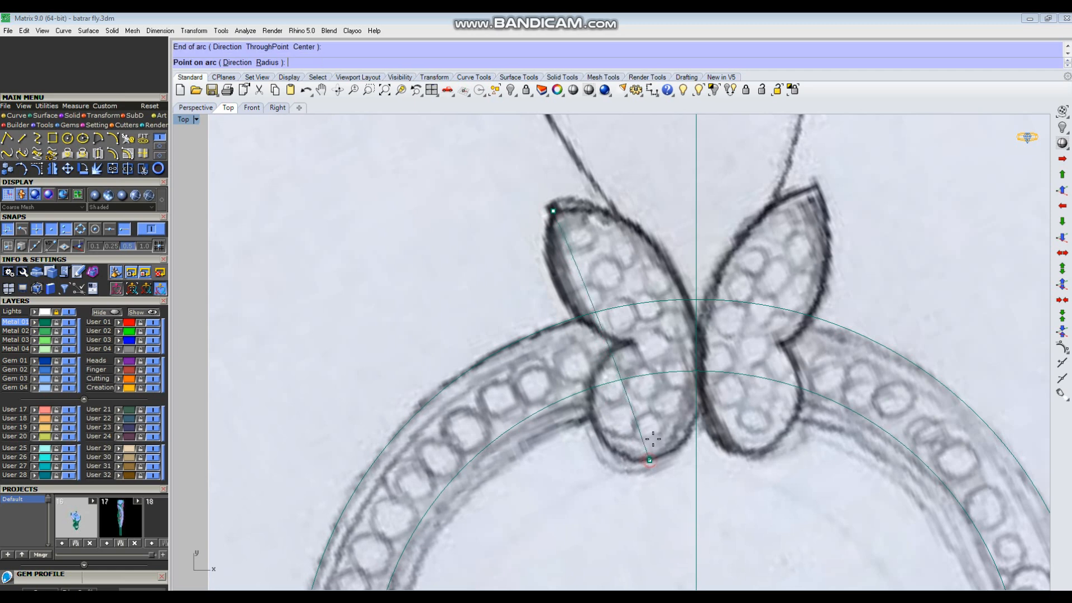
left_click(695, 388)
Step: Rebuild the wing arc as a degree 3 curve with 7 control points
key("ctrl+l")
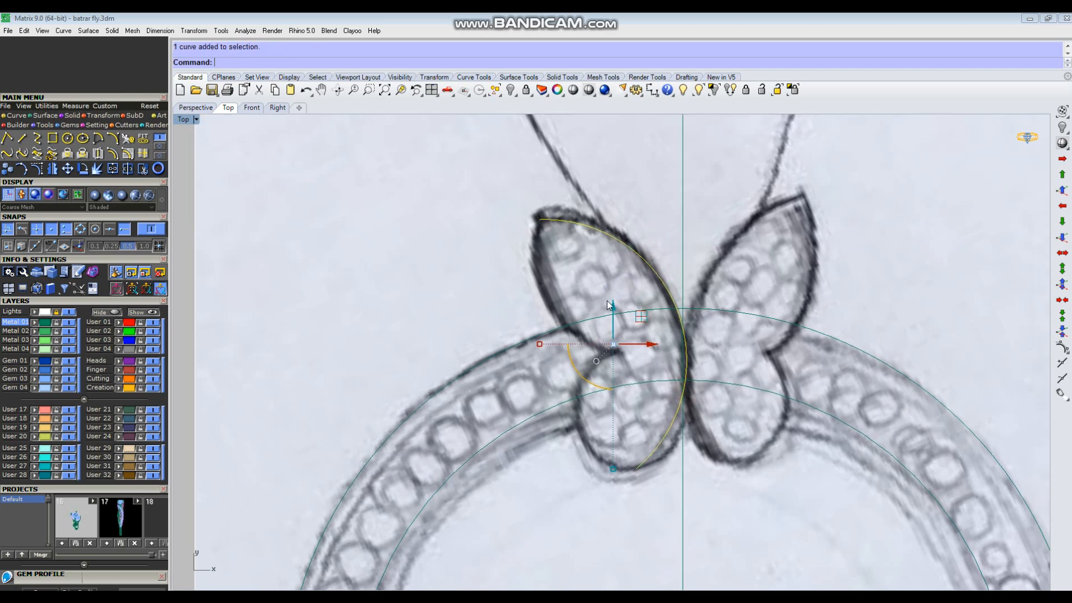
type("R")
key("Return")
type("re")
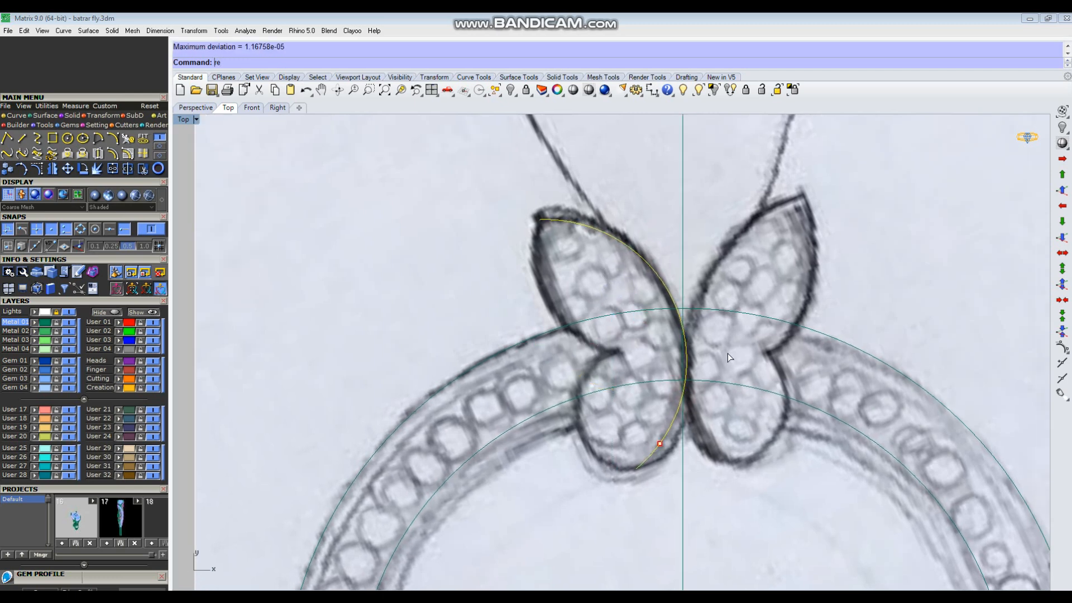
key("Return")
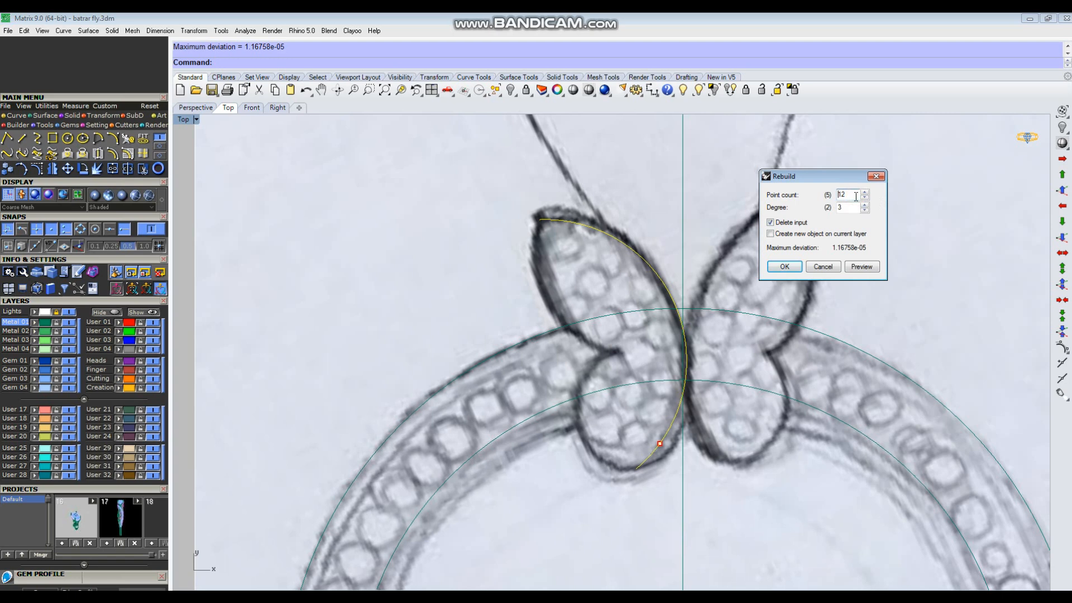
left_click(783, 267)
Step: Show the wing curve's control points and move the one near its lower end outward to follow the lobe's contour
key("F10")
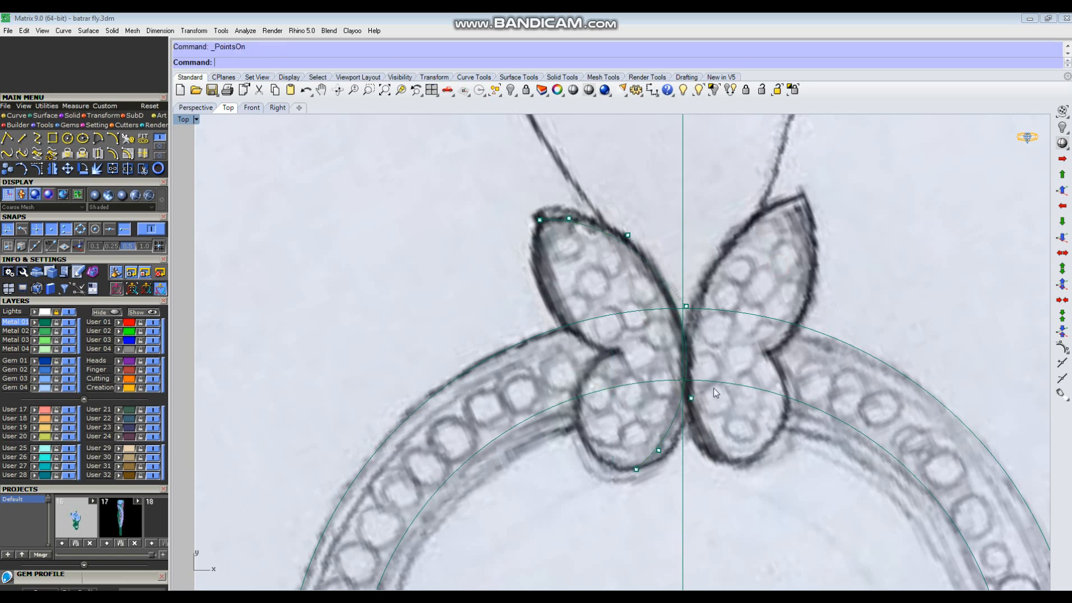
scroll(682, 419, "up", 3)
left_click(642, 466)
left_click_drag(670, 450, 694, 454)
left_click(758, 440)
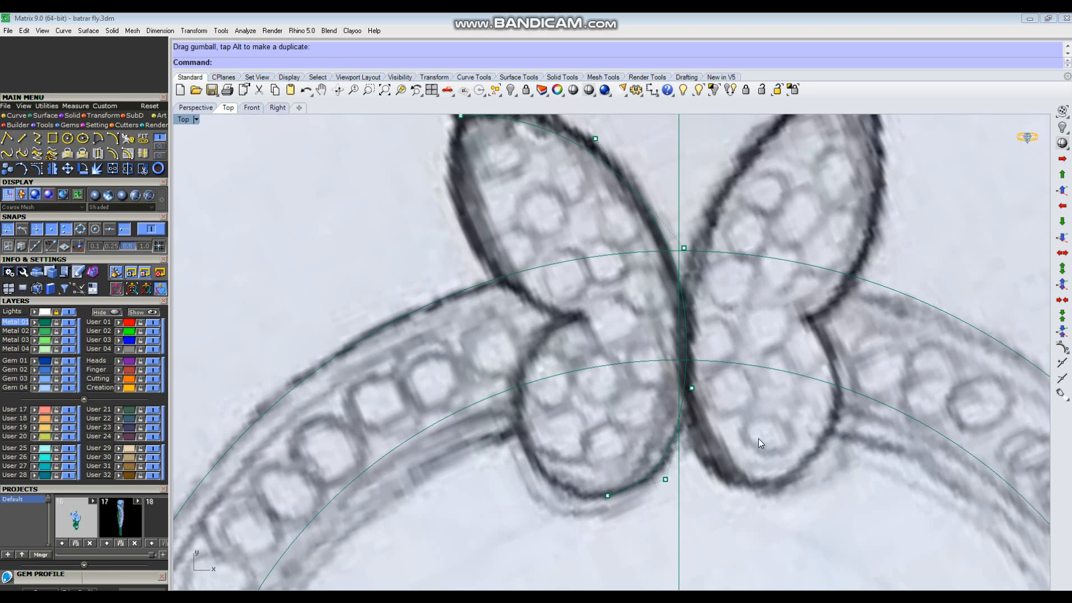
scroll(714, 414, "down", 3)
scroll(652, 324, "up", 3)
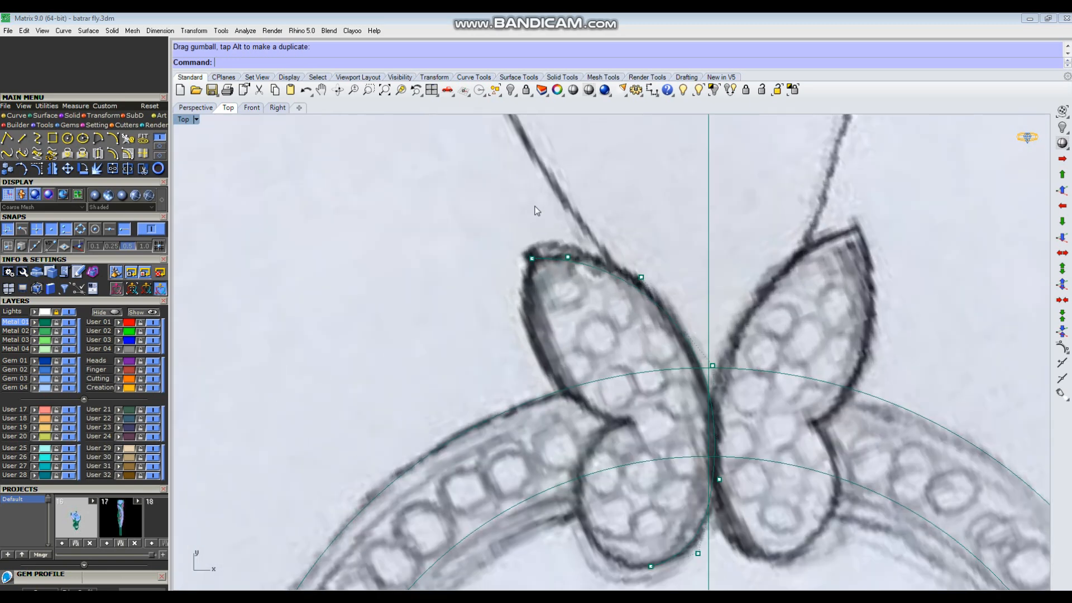
Step: Move the wing curve's upper control points outward to match the sketched edge of the upper wing
left_click_drag(654, 328, 678, 337)
left_click_drag(633, 255, 635, 247)
left_click(658, 206)
scroll(670, 335, "down", 3)
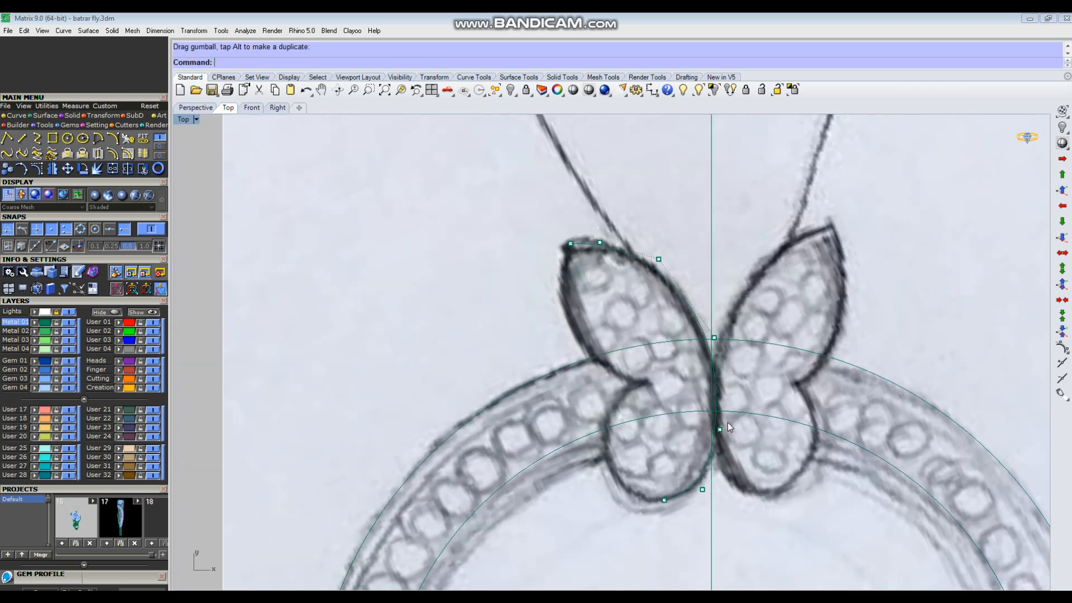
Step: Fine-tune the wing curve's lower control points so it follows the inner side of the sketched lower lobe
scroll(694, 462, "up", 2)
scroll(694, 462, "up", 2)
left_click(687, 467)
scroll(715, 449, "up", 2)
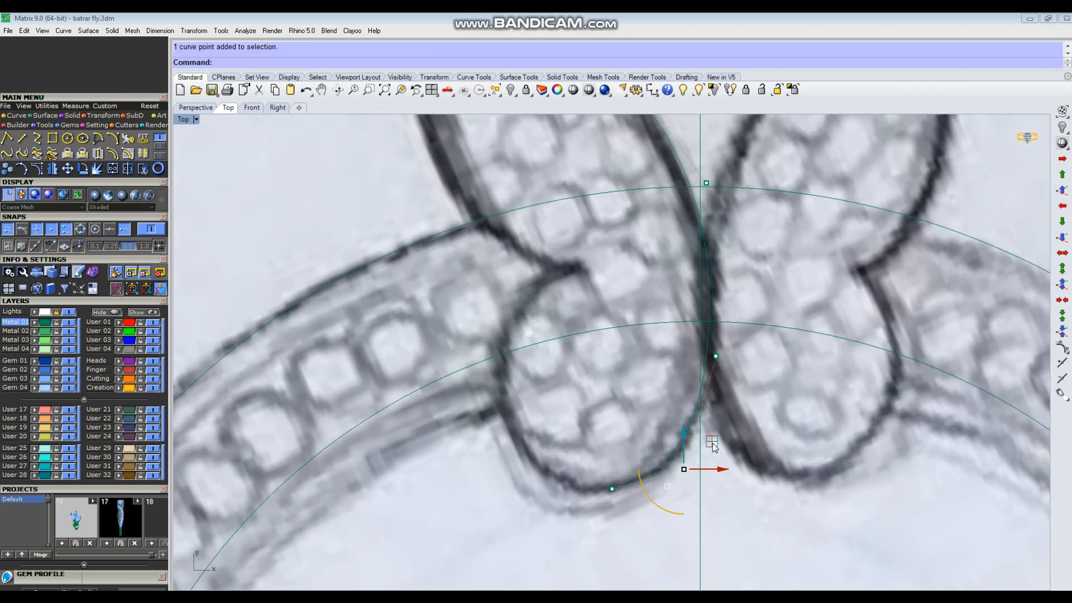
left_click_drag(716, 442, 719, 444)
left_click(741, 370)
right_click_drag(742, 370, 738, 411)
mouse_move(656, 447)
left_mouse_down()
mouse_move(743, 355)
mouse_move(744, 379)
left_mouse_up()
scroll(729, 389, "down", 2)
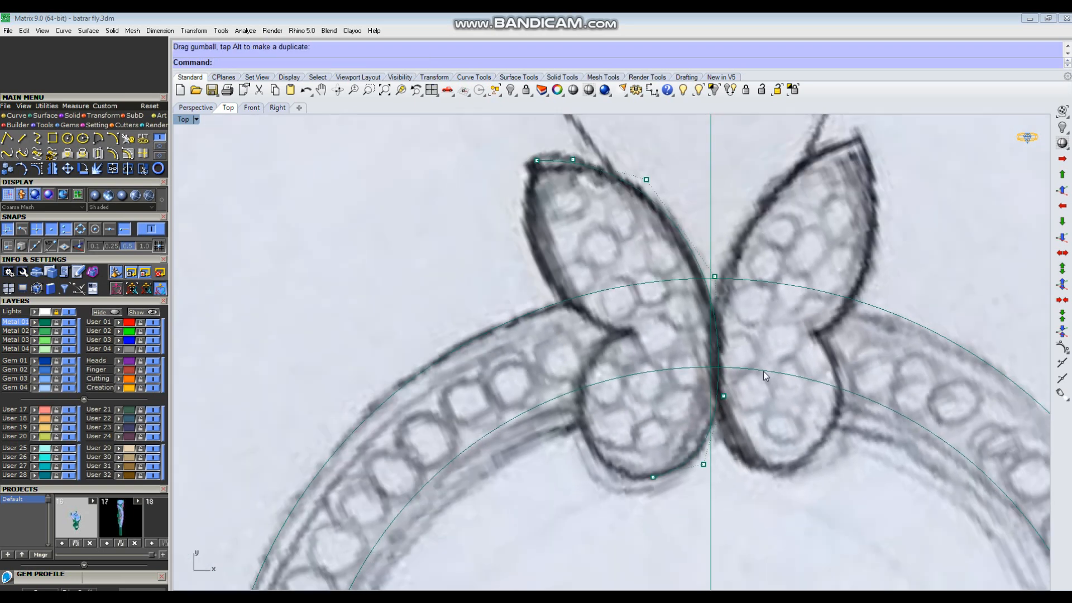
Step: Draw a two-point circle over the lower wing lobe, starting from the wing curve's bottom end
scroll(683, 452, "up", 2)
scroll(647, 444, "down", 1)
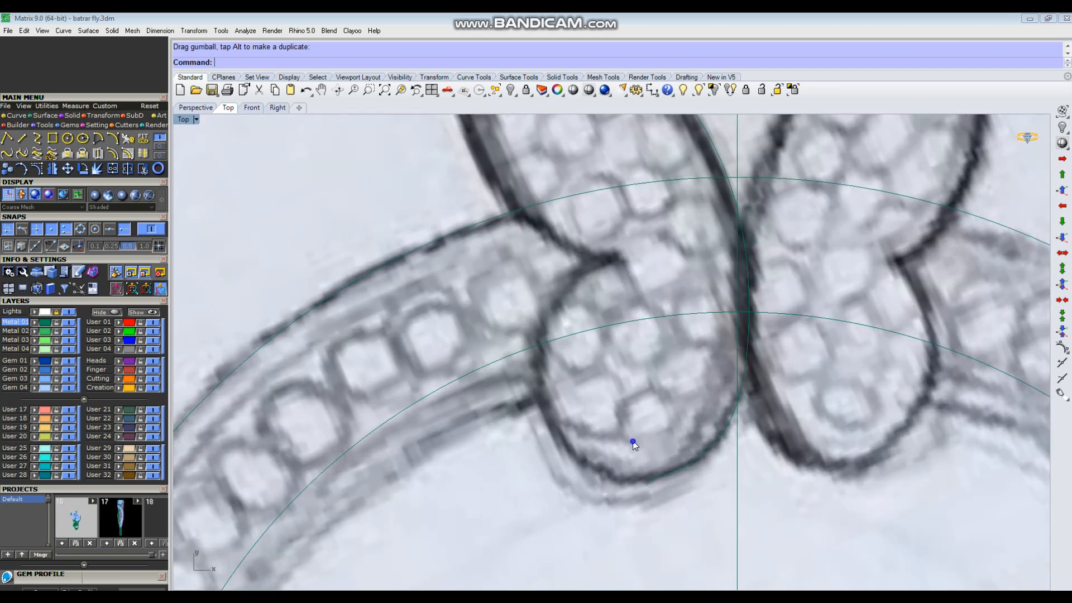
scroll(642, 445, "up", 2)
key("Return")
type("2")
key("Return")
left_click(652, 481)
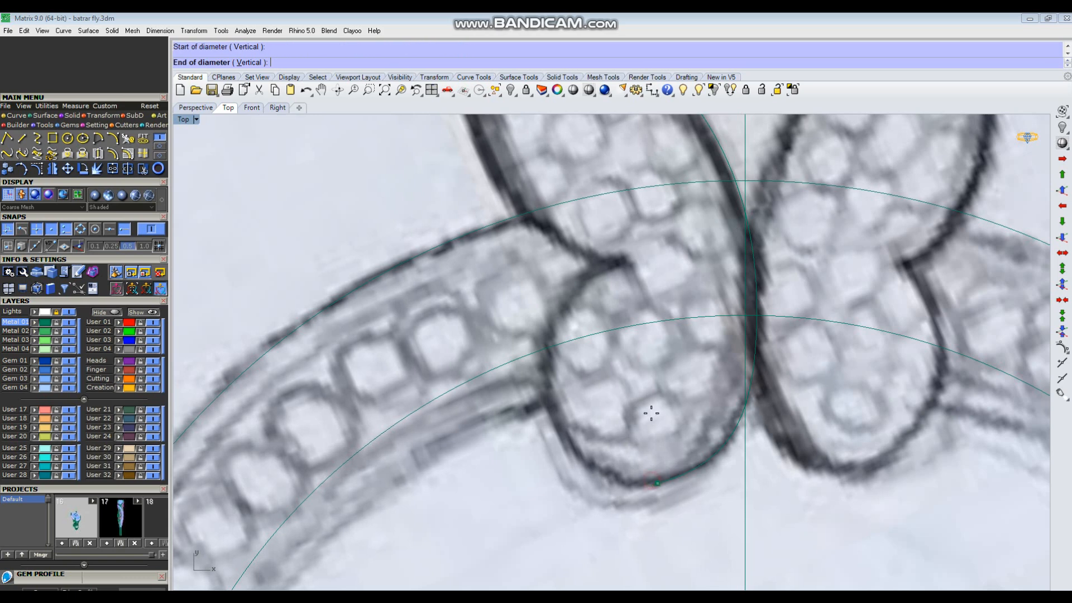
left_click(659, 254)
Step: Trim the overlapping portion between the lobe circle and the wing curve on the side facing the centre line
left_click_drag(673, 441, 667, 527)
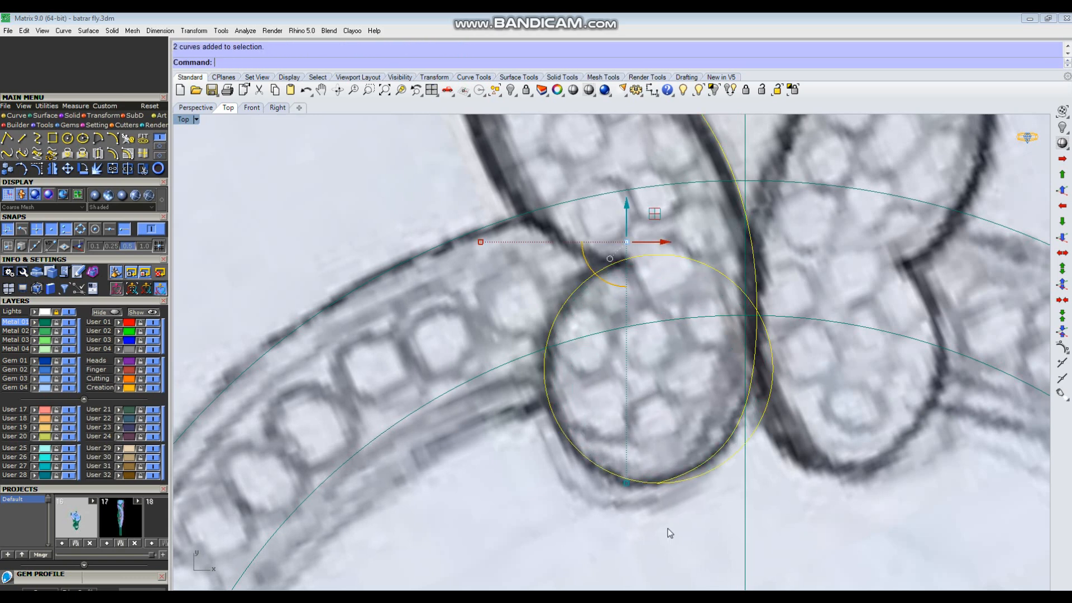
key("ctrl+t")
left_click_drag(769, 383, 768, 383)
right_click(753, 409)
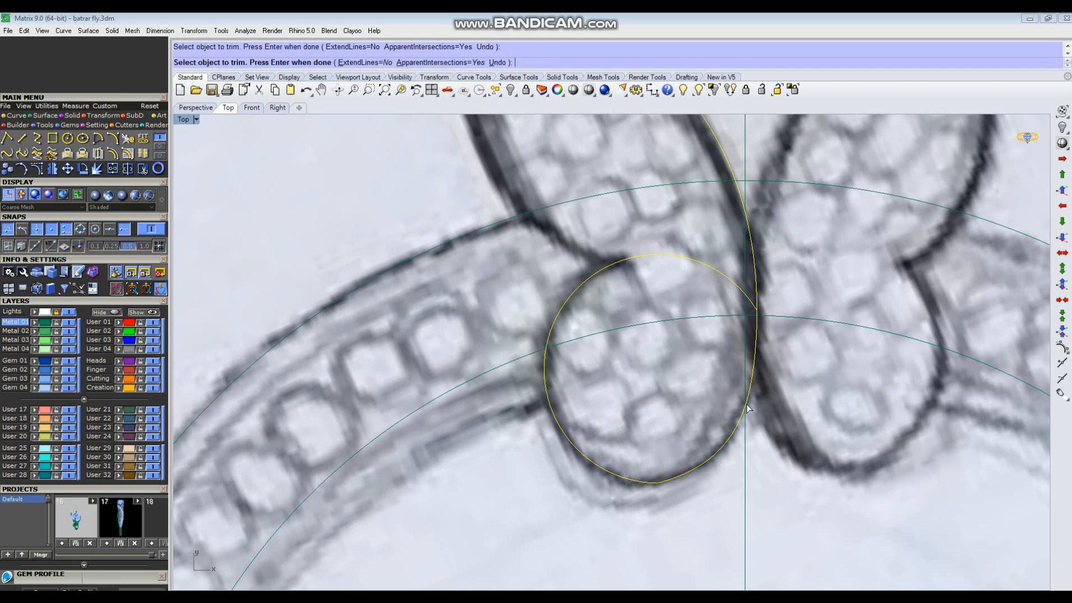
left_click(651, 423)
Step: Draw a start-end-point arc from the notch between the lobes to the wing tip, tracing the upper wing's outer edge
scroll(627, 389, "down", 2)
scroll(676, 353, "down", 4)
scroll(617, 341, "up", 2)
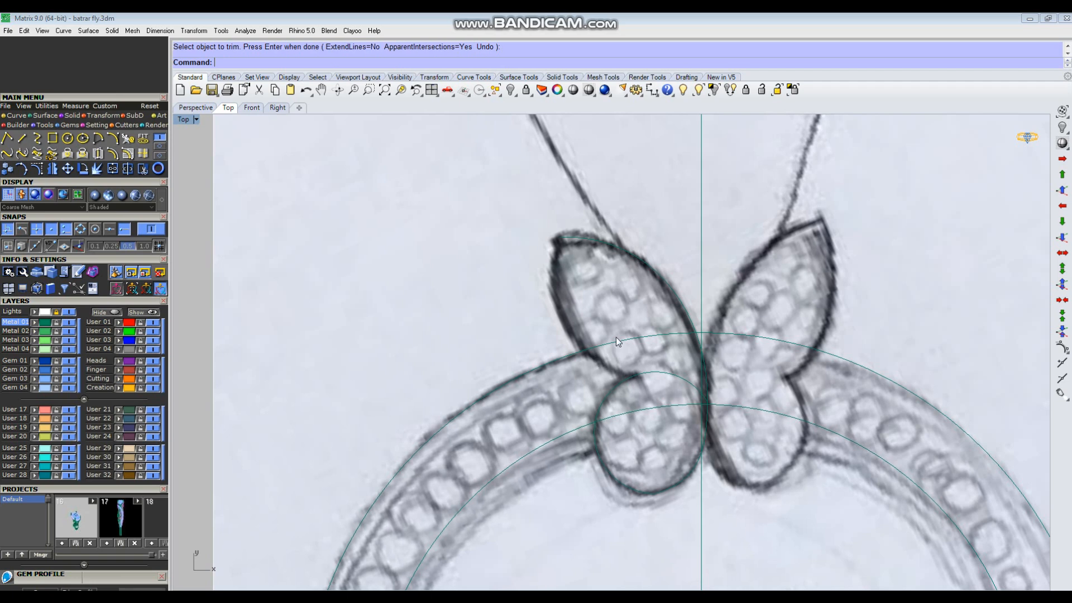
type("rc")
key("Return")
type("s")
key("Return")
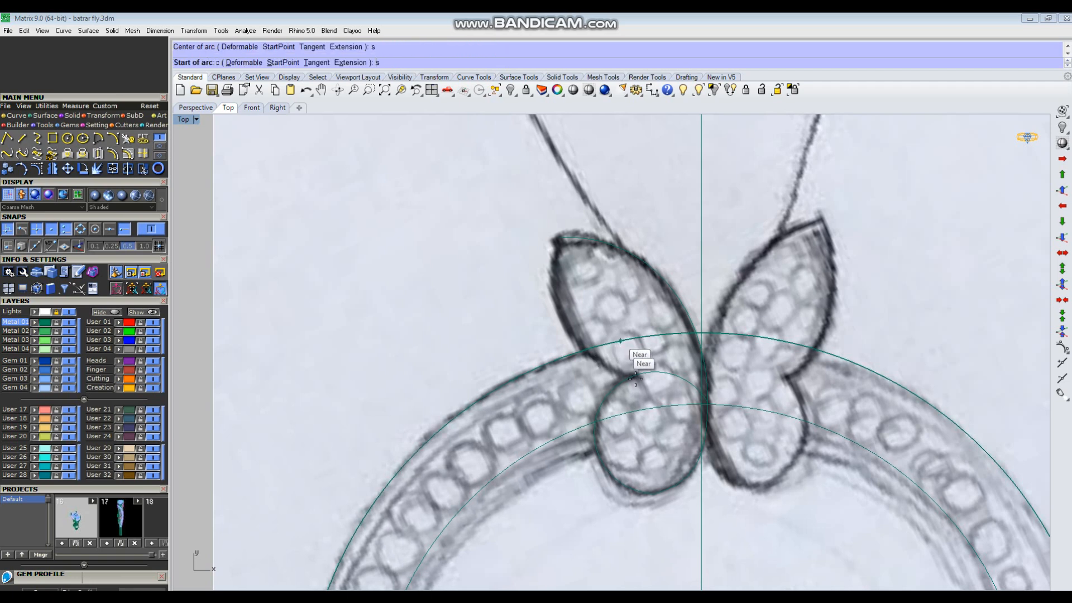
scroll(640, 369, "up", 2)
left_click(643, 376)
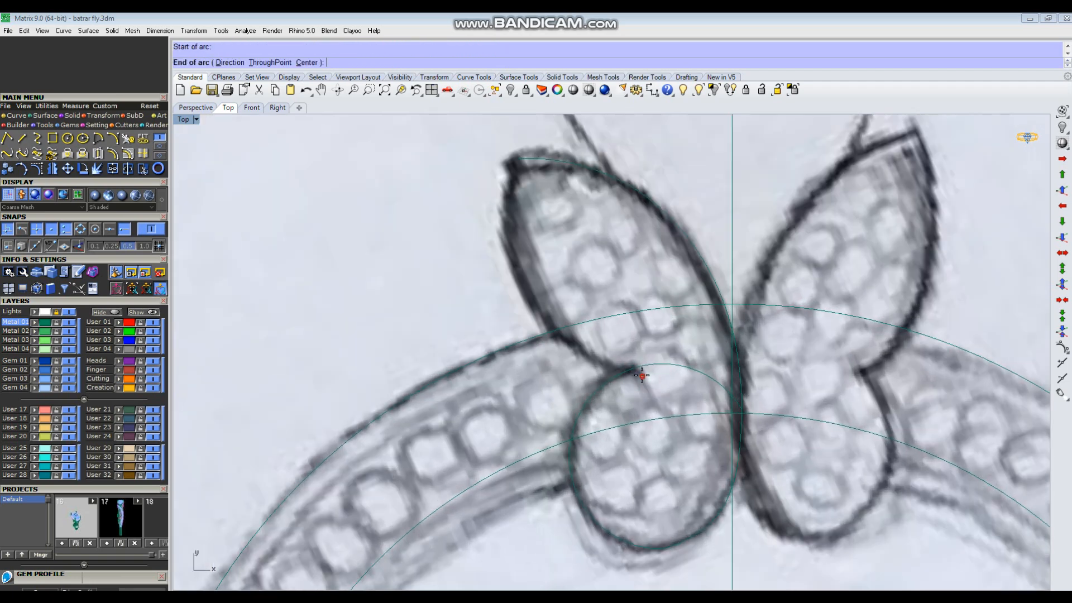
left_click(517, 159)
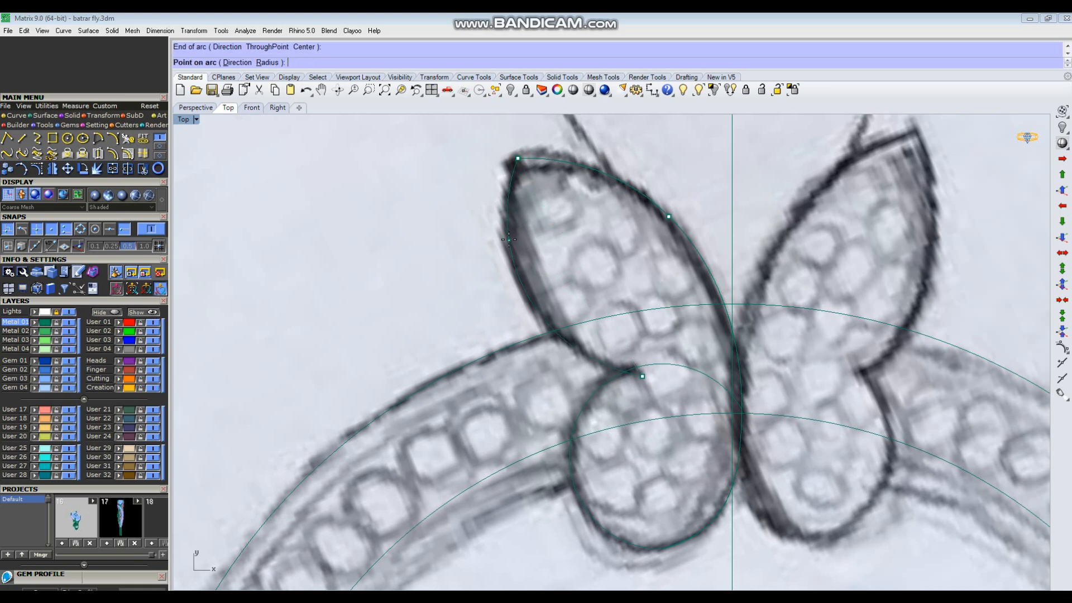
left_click(508, 240)
Step: Turn off the Lights layer holding the reference sketch and hide the two ring circles
scroll(486, 251, "down", 1)
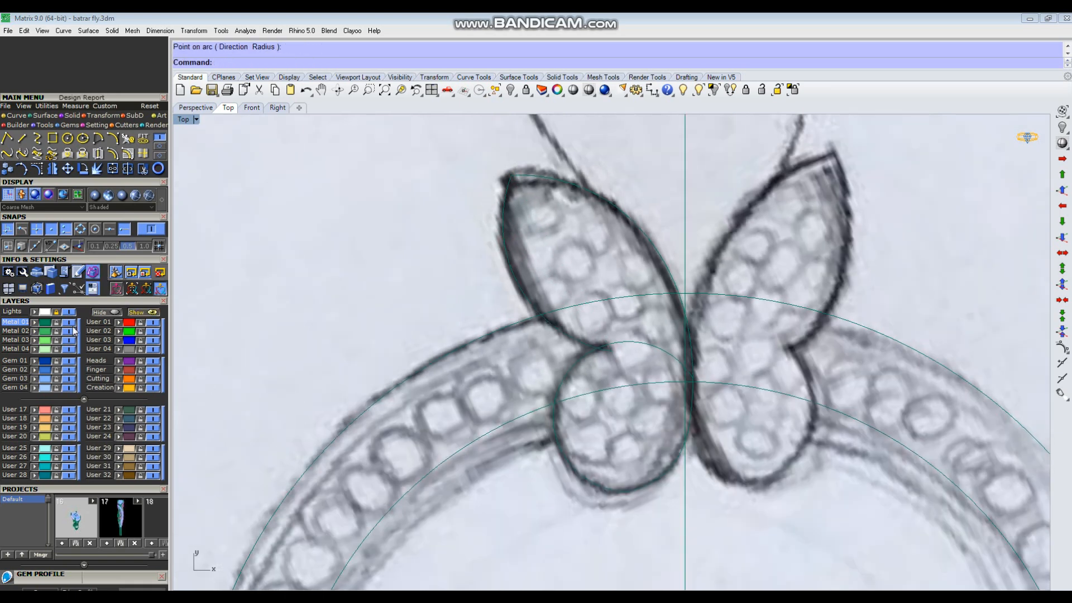
left_click(69, 313)
mouse_move(599, 363)
right_mouse_down()
mouse_move(509, 278)
mouse_move(579, 342)
right_mouse_up()
left_click_drag(898, 234, 804, 425)
right_click_drag(788, 418, 762, 407)
key("ctrl+h")
right_click_drag(696, 325, 691, 364)
Step: Trim the outer arc and the lobe circle against each other so they meet at the wing's notch
left_click_drag(544, 285, 483, 456)
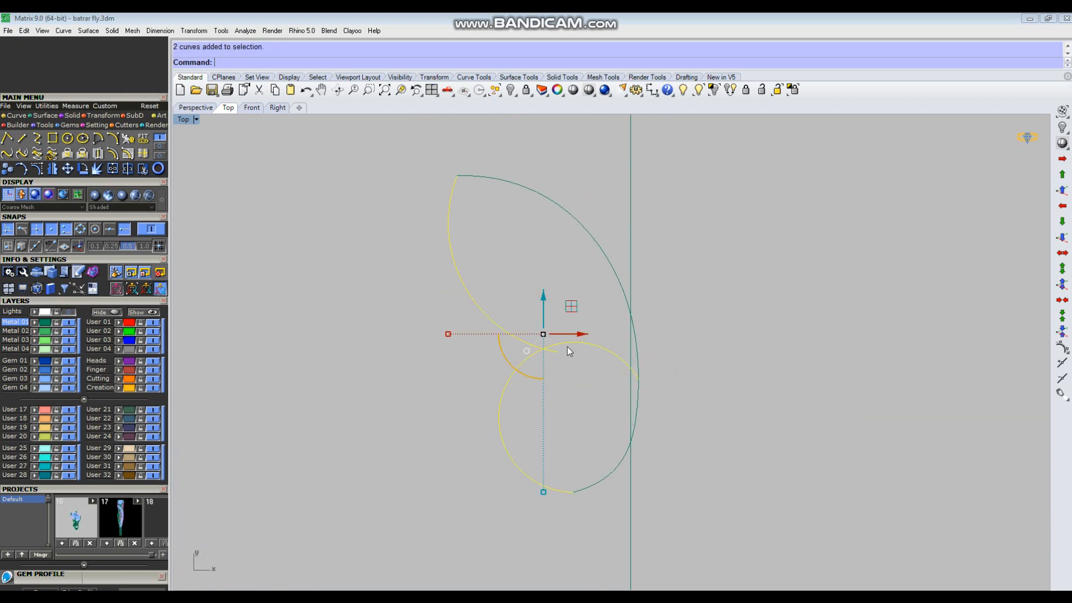
scroll(567, 347, "up", 6)
key("ctrl+t")
left_click_drag(571, 293, 537, 391)
scroll(537, 393, "down", 8)
right_click(567, 414)
scroll(555, 413, "down", 2)
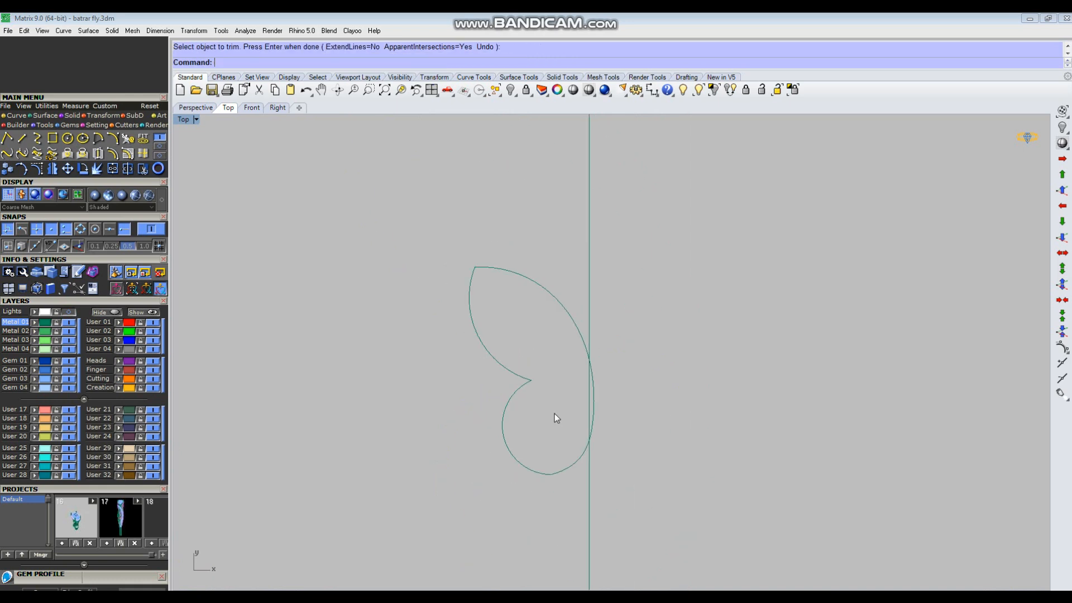
Step: Join the inner wing curve with the lower lobe curve and rebuild the result with 11 points at degree 3
key("Return")
key("ctrl+a")
right_click_drag(531, 454, 548, 433)
key("ctrl+j")
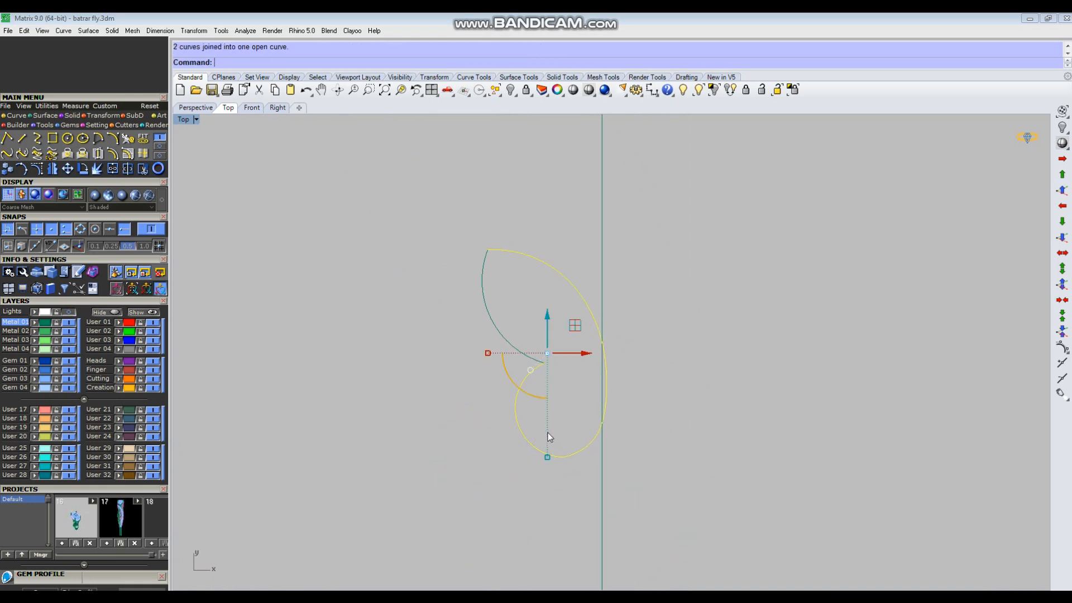
type("Rebuild")
key("Return")
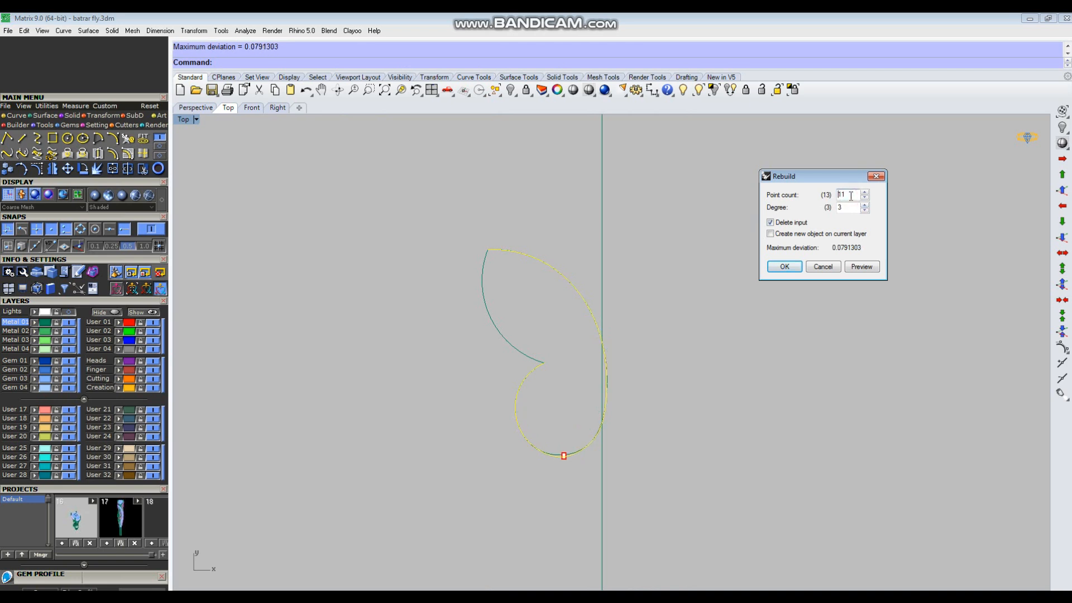
left_click(784, 267)
Step: Show the rebuilt curve's control points and adjust them to smooth the wing outline
key("F10")
scroll(614, 416, "up", 3)
mouse_move(655, 356)
left_mouse_down()
mouse_move(649, 363)
mouse_move(659, 366)
left_mouse_up()
left_click(724, 351)
scroll(688, 302, "down", 3)
scroll(564, 413, "up", 2)
left_click_drag(515, 477, 575, 421)
key("Escape")
scroll(579, 364, "down", 2)
Step: Turn on the Lights layer to compare the wing outline with the reference sketch and turn it off again
left_click(69, 312)
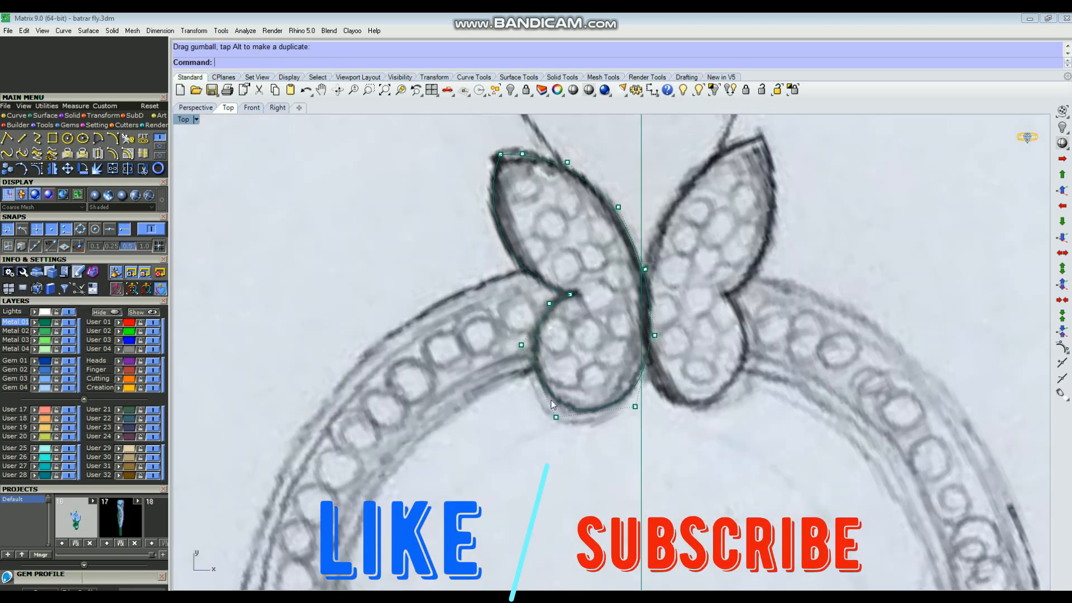
scroll(495, 385, "down", 3)
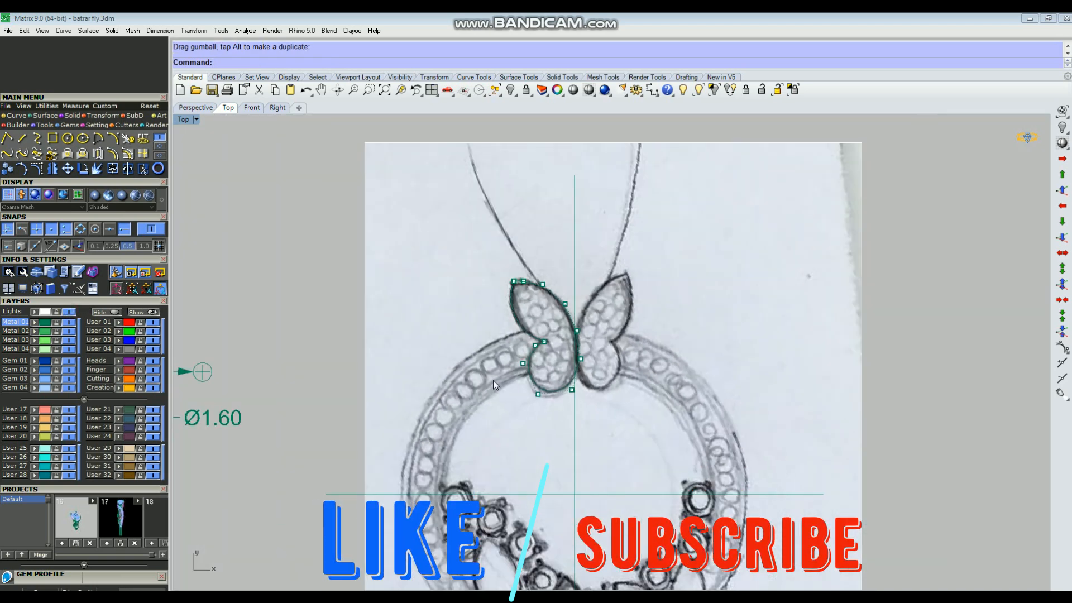
scroll(494, 385, "down", 3)
right_click_drag(573, 443, 589, 392)
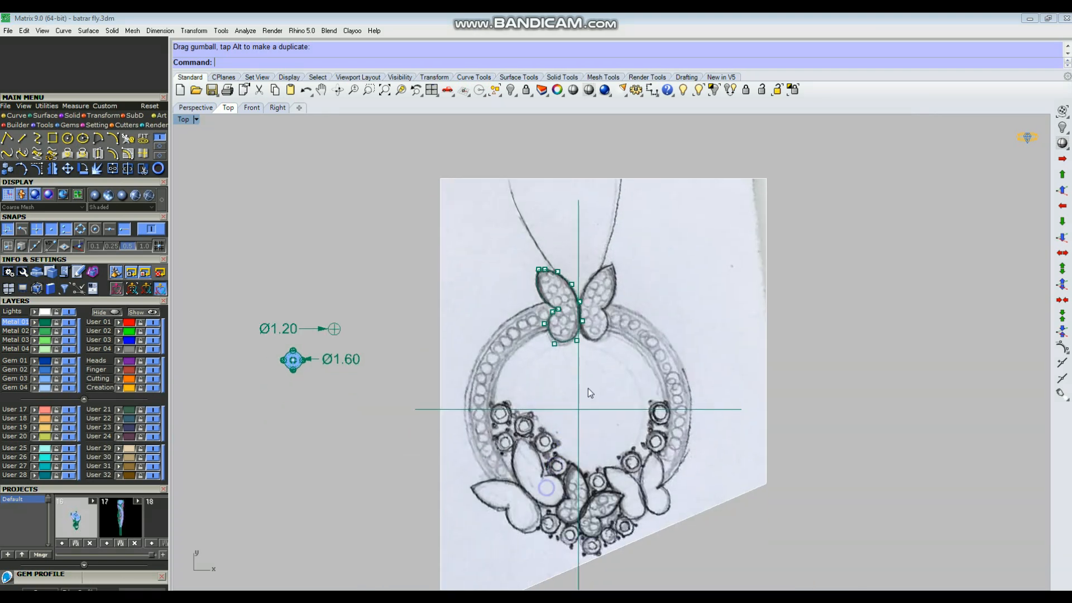
left_click(69, 312)
Step: Refine the wing outline by nudging individual control points of the rebuilt curve
scroll(642, 313, "up", 5)
scroll(567, 377, "up", 4)
left_click_drag(525, 419, 575, 344)
scroll(576, 358, "up", 4)
scroll(567, 309, "down", 4)
scroll(488, 358, "up", 4)
left_click(527, 325)
left_click_drag(559, 297, 563, 297)
left_click(750, 316)
Step: Reposition the control points along the wing's inner edge beside the vertical centre line to smooth its curvature
scroll(569, 258, "down", 4)
scroll(553, 348, "up", 6)
left_click_drag(537, 356, 635, 380)
left_click(709, 327)
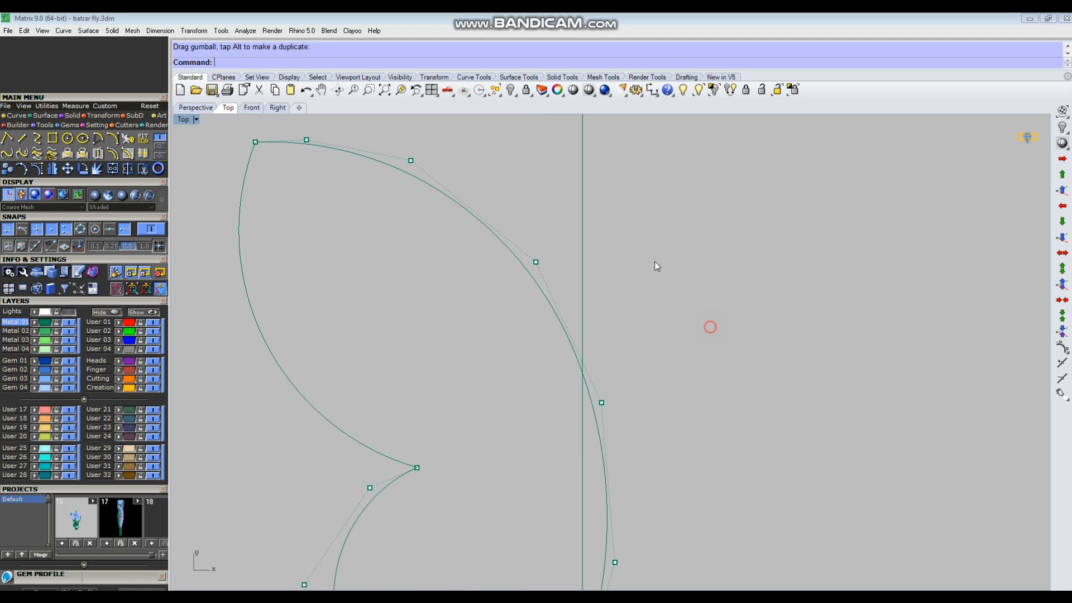
scroll(649, 257, "down", 8)
scroll(626, 376, "up", 4)
left_click_drag(598, 329, 666, 387)
scroll(677, 349, "up", 4)
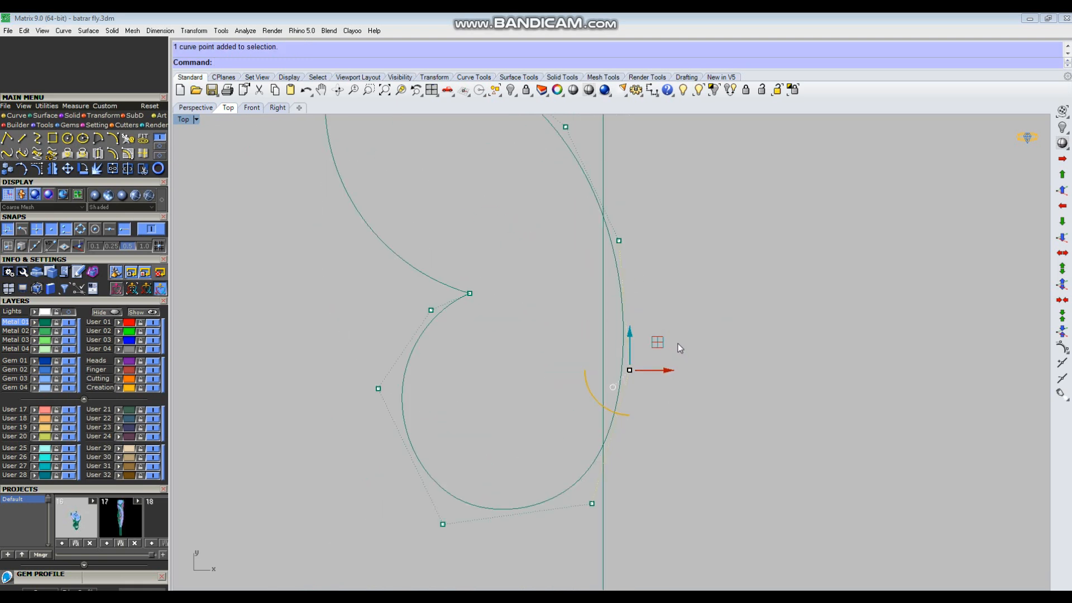
left_click_drag(663, 342, 670, 345)
scroll(756, 368, "down", 3)
scroll(698, 290, "up", 3)
left_click_drag(679, 297, 690, 270)
left_click(730, 320)
Step: Fine-tune the control points of the upper wing arc and hide the curve's control points
scroll(646, 320, "down", 3)
scroll(642, 320, "up", 4)
left_click(799, 279)
left_click_drag(537, 279, 597, 211)
scroll(591, 220, "up", 4)
left_click(657, 216)
scroll(658, 217, "down", 4)
scroll(686, 279, "down", 4)
key("Escape")
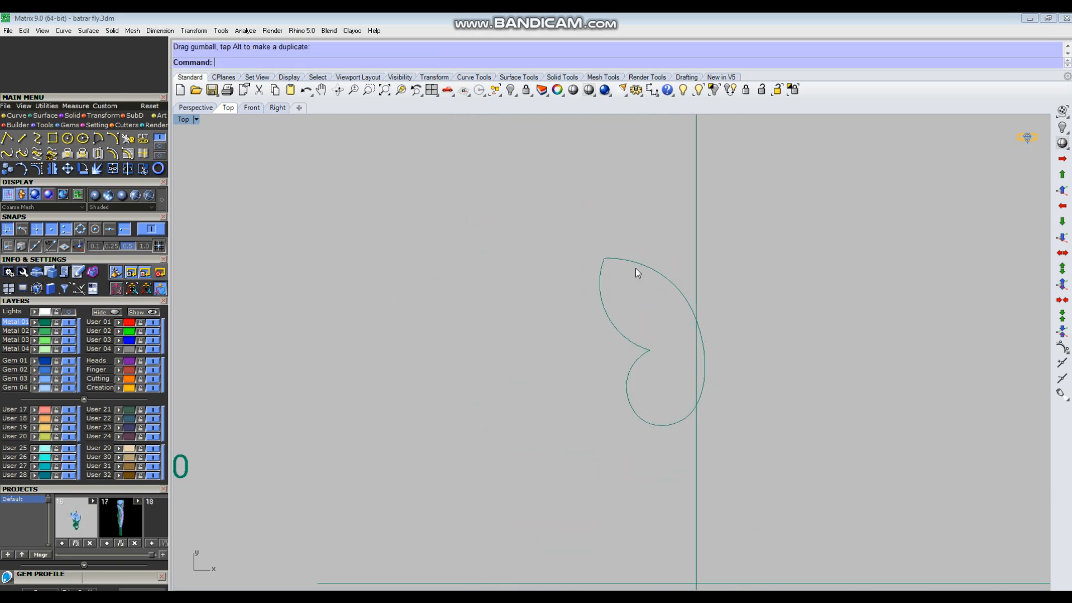
Step: Show the wing curve's control points again and reshape the outline by moving individual points, finishing with the points hidden
left_click_drag(643, 303, 642, 308)
right_click_drag(724, 349, 698, 353)
type("r")
key("Return")
key("Return")
scroll(693, 360, "up", 6)
key("F10")
scroll(673, 360, "up", 4)
left_click_drag(589, 354, 724, 457)
left_click_drag(701, 388, 703, 383)
left_click_drag(622, 362, 688, 255)
left_click(718, 292)
scroll(696, 335, "down", 6)
left_click_drag(634, 339, 705, 394)
scroll(693, 364, "up", 4)
left_click_drag(705, 351, 708, 353)
key("Escape")
key("Escape")
Step: Join the two wing curves into one outline and place its inner edge against the vertical centre line
scroll(709, 365, "down", 10)
left_click_drag(649, 234, 537, 447)
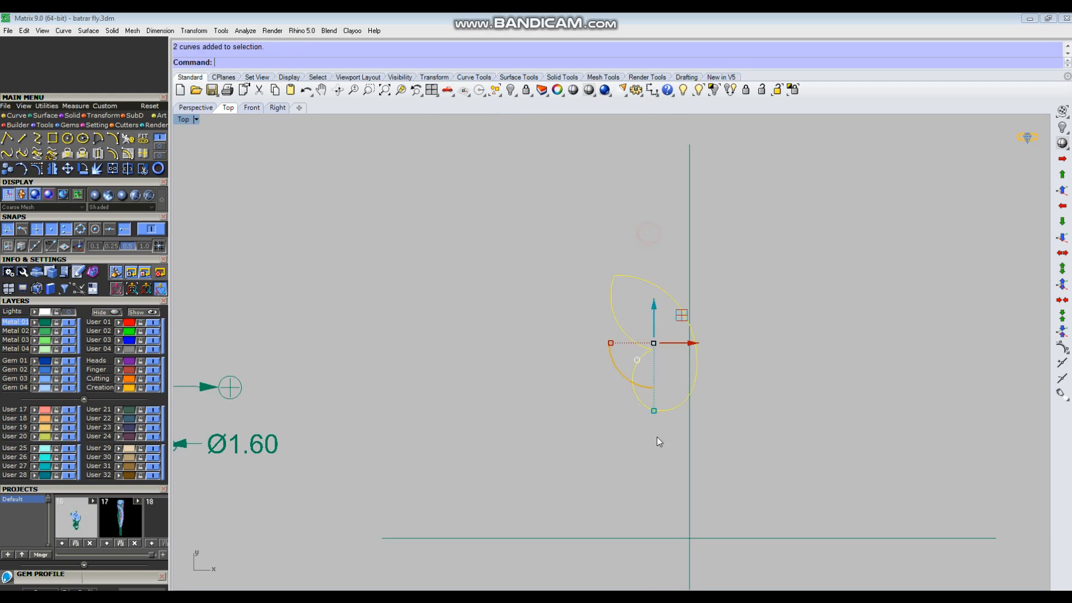
right_click_drag(657, 437, 585, 430)
key("ctrl+j")
mouse_move(601, 263)
left_mouse_down()
mouse_move(575, 320)
mouse_move(598, 310)
mouse_move(604, 319)
left_mouse_up()
scroll(594, 365, "up", 6)
key("Escape")
scroll(499, 428, "down", 5)
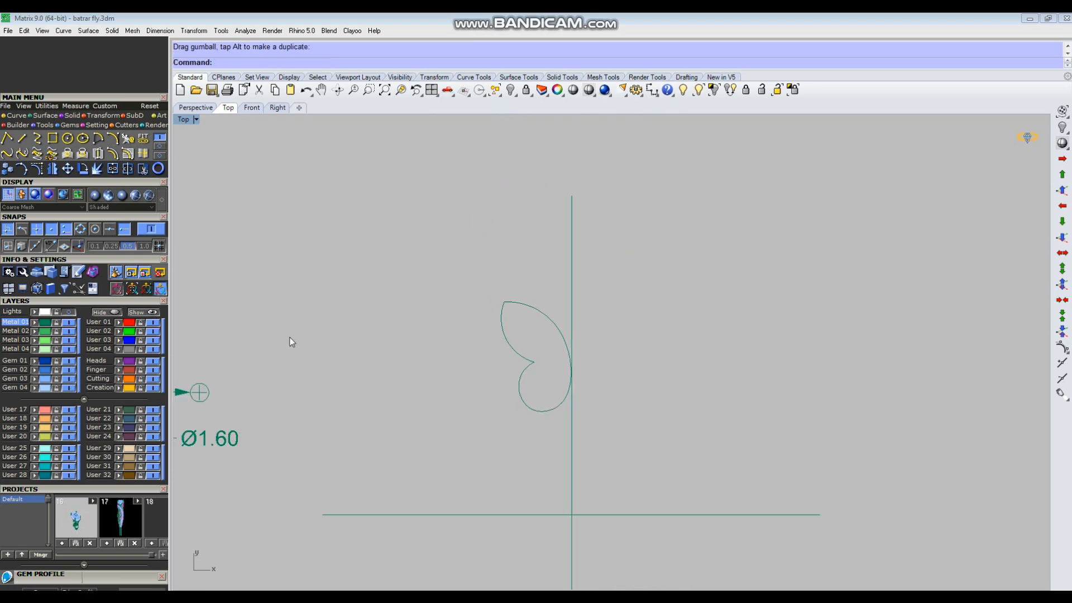
Step: Turn on the Lights layer and mirror the wing outline across the vertical axis to form the second wing
left_click(60, 315)
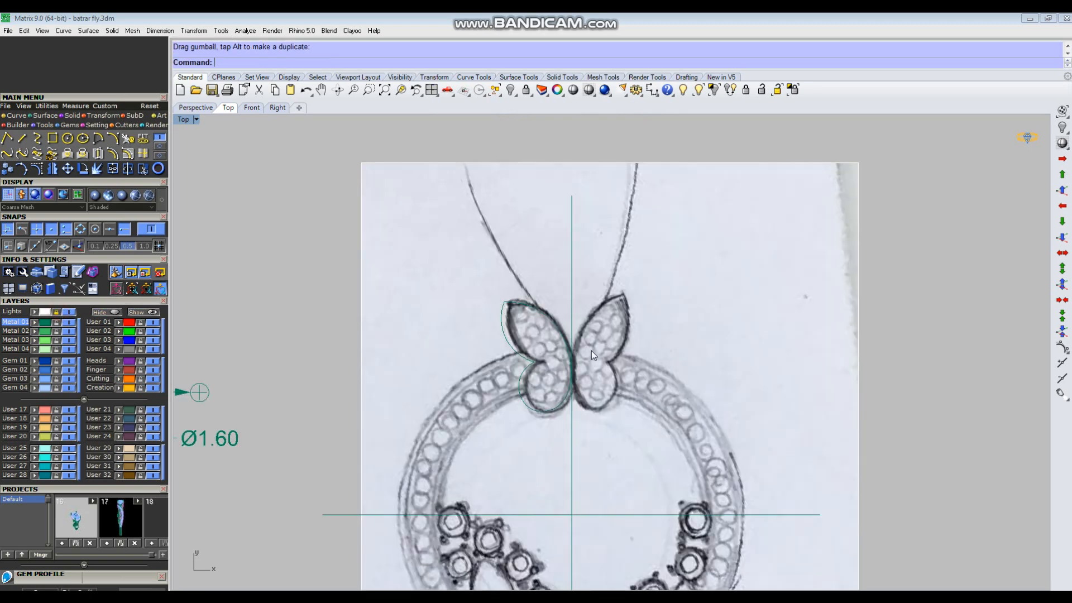
scroll(524, 314, "up", 5)
left_click(553, 373)
right_click_drag(554, 373, 593, 358)
type("m")
key("Return")
type("y")
key("Return")
Step: Turn off the Lights layer to examine the mirrored butterfly outline without the sketch
left_click_drag(751, 241, 680, 333)
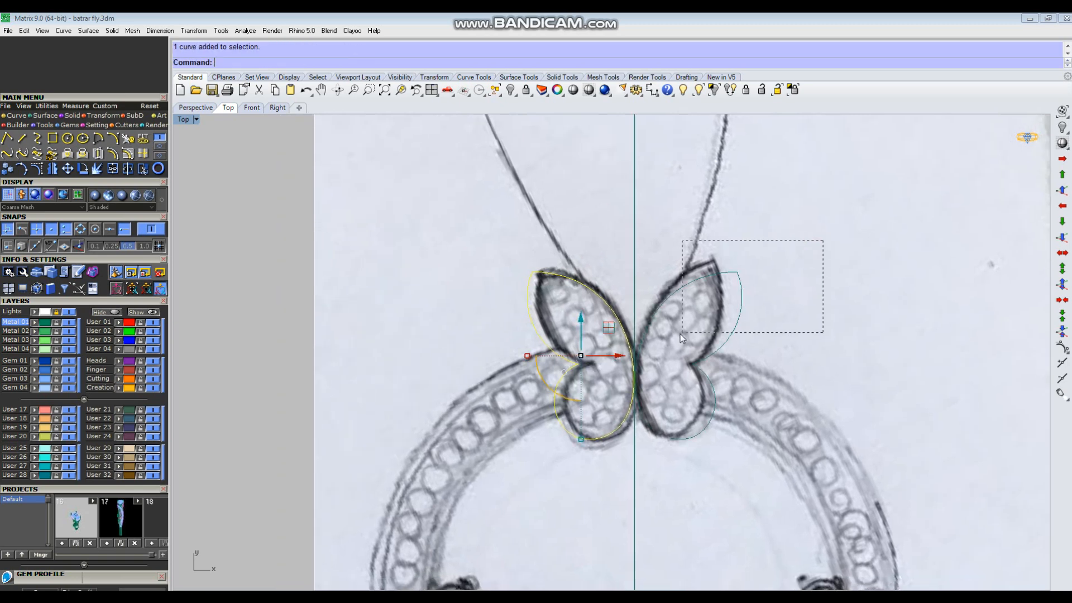
scroll(572, 311, "down", 2)
left_click(59, 311)
key("Escape")
scroll(645, 316, "down", 2)
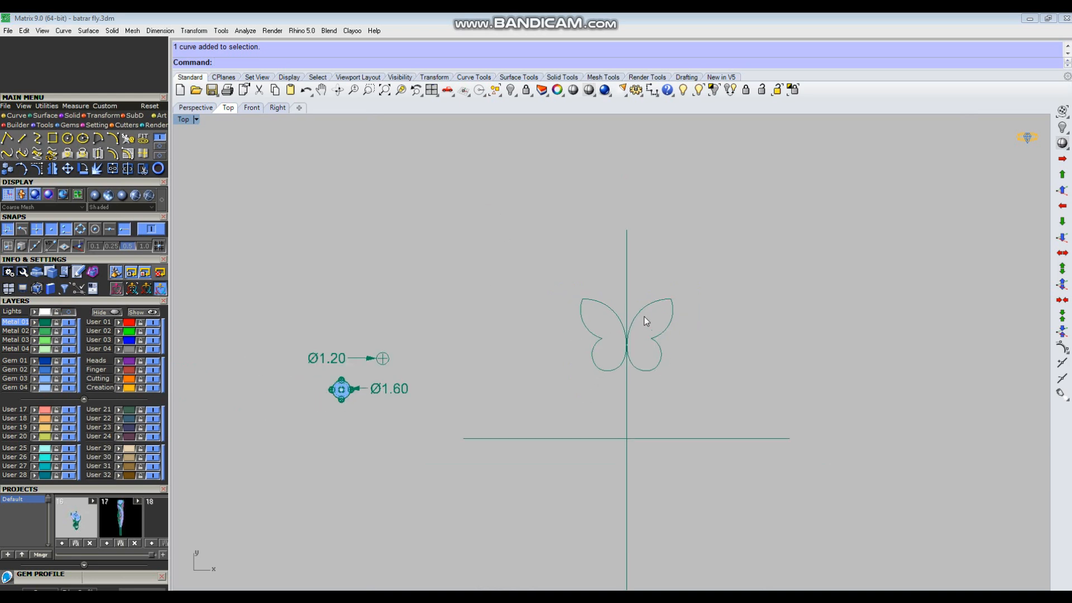
Step: Turn the Lights layer back on and group the two wing outlines
left_click(57, 311)
scroll(642, 385, "up", 3)
left_click(678, 263)
left_click(544, 290, "shift")
left_click(662, 393)
left_click(556, 283)
left_click(653, 278, "shift")
key("ctrl+g")
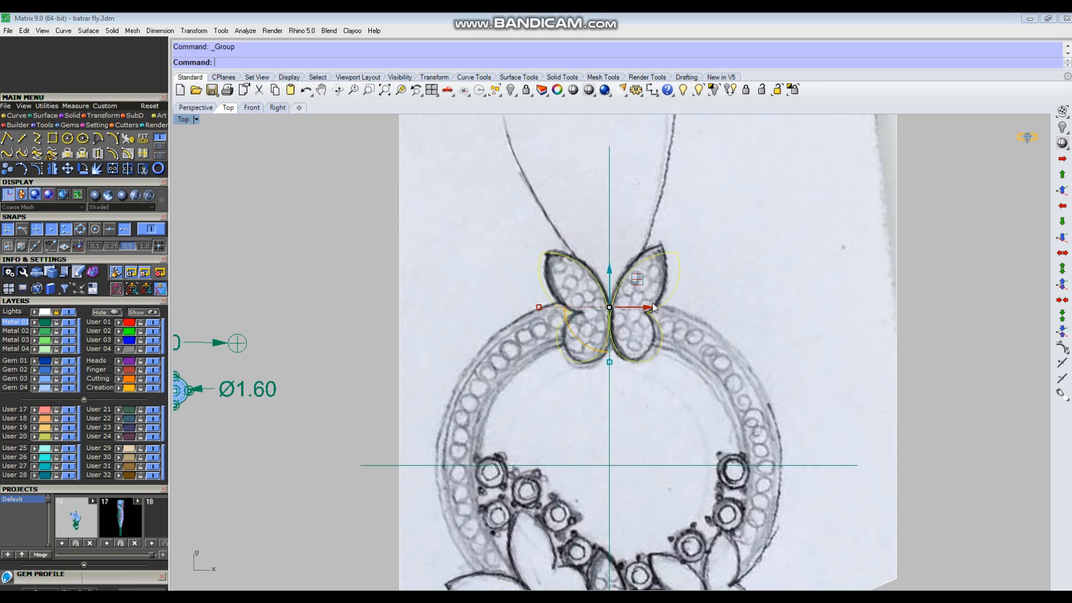
Step: Place an area centroid point for the two wing outlines
scroll(646, 311, "up", 2)
type("AreaCentroid")
key("Return")
key("Escape")
scroll(581, 306, "up", 2)
scroll(581, 306, "up", 2)
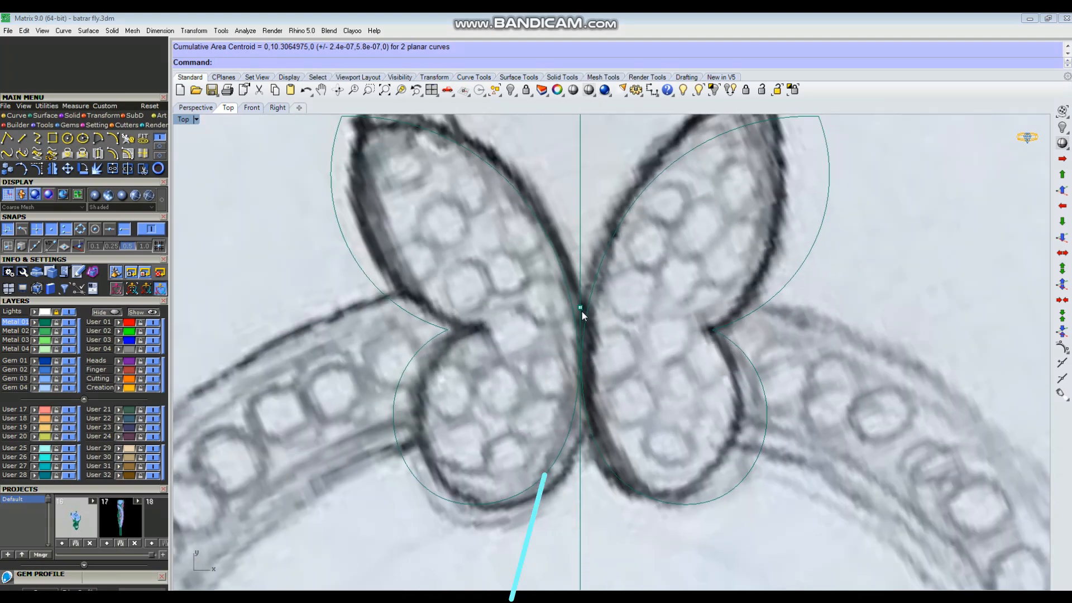
Step: Draw a horizontal line through the butterfly's centroid point, extending equally to both sides beyond the wings
type("Line")
key("Return")
left_click(581, 308)
type("b")
key("Return")
scroll(580, 307, "down", 2)
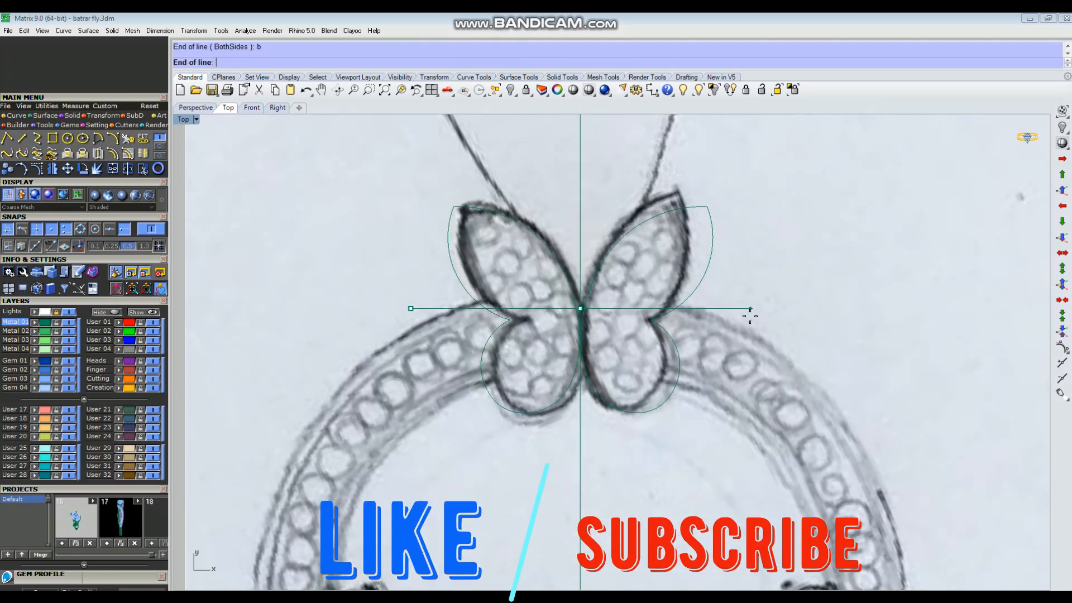
left_click(752, 316)
key("Return")
left_click(581, 308)
scroll(583, 315, "up", 3)
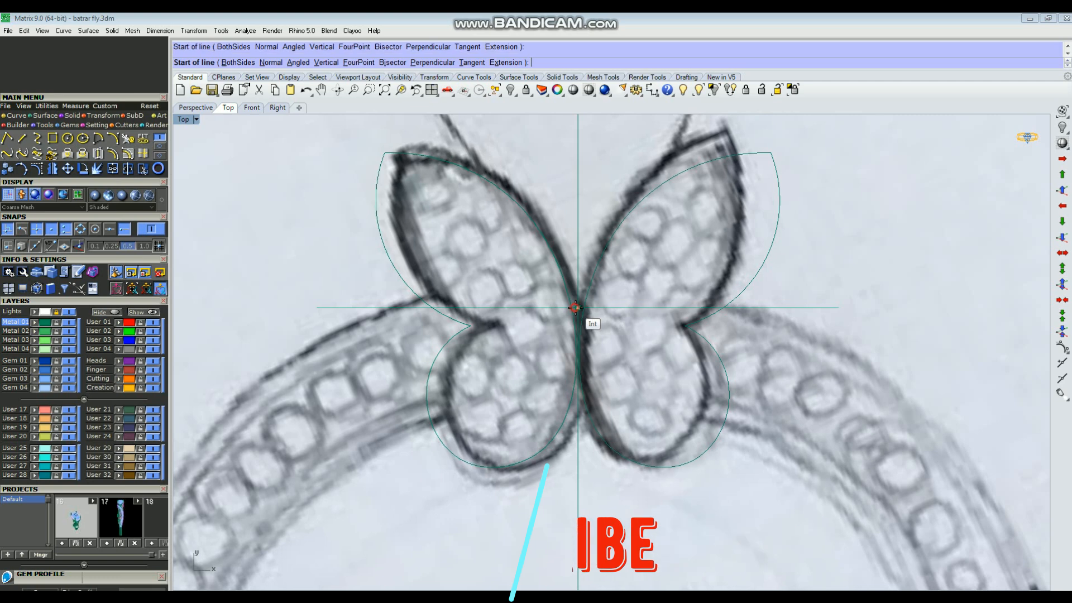
key("Escape")
Step: Draw a vertical line through the butterfly's centroid point with the BothSides option, extending above and below the wings
scroll(602, 333, "up", 2)
key("Return")
left_click(585, 311)
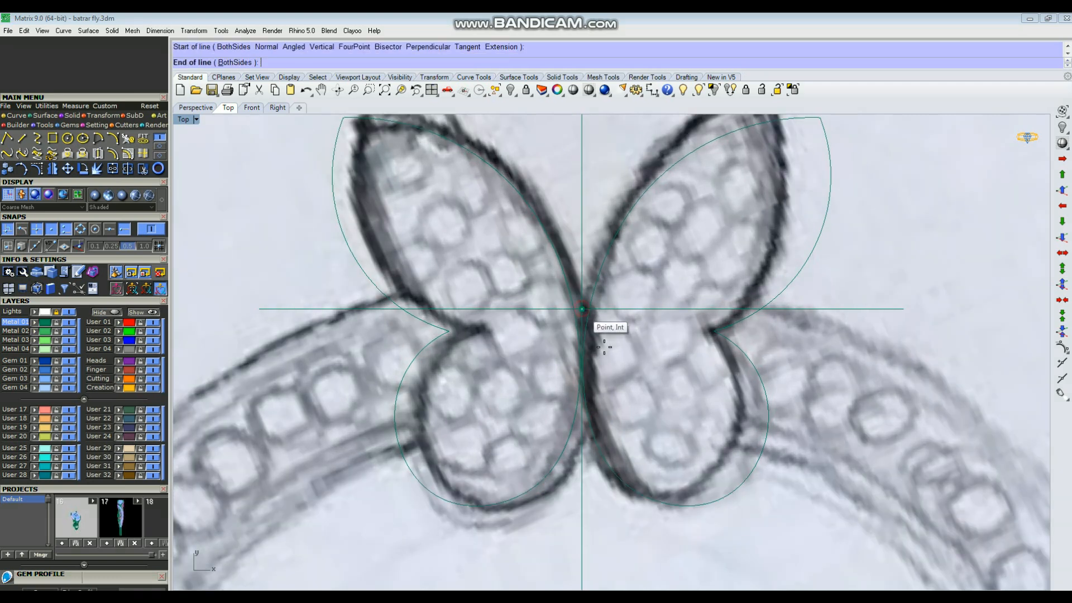
scroll(606, 348, "down", 2)
type("b")
key("Return")
scroll(607, 347, "down", 3)
scroll(613, 240, "up", 2)
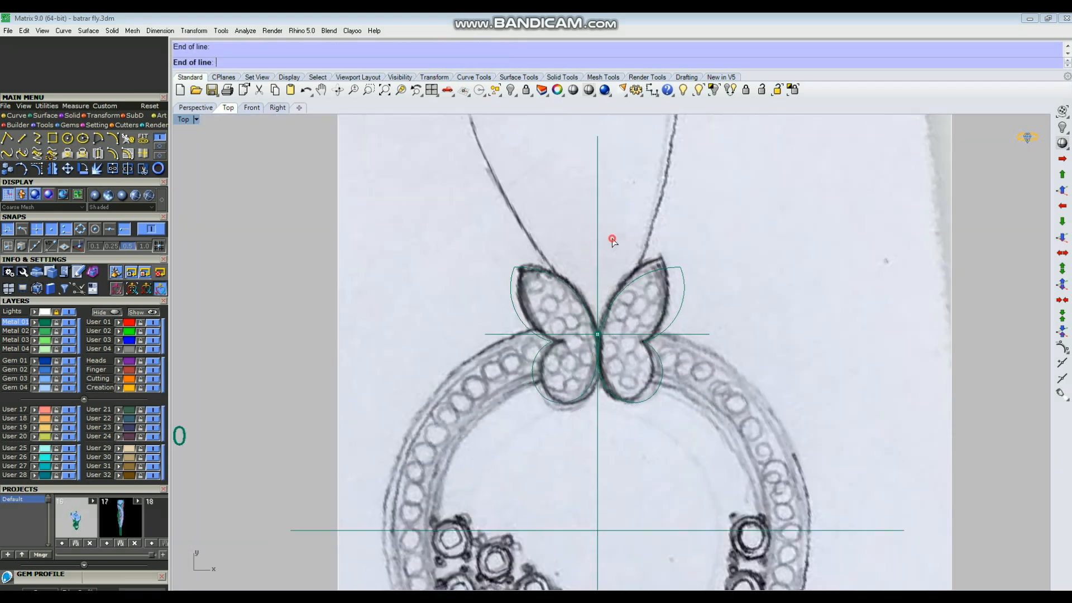
key("Escape")
Step: Group the wing outlines, the centroid point and the two crossing lines
left_click_drag(403, 184, 814, 526)
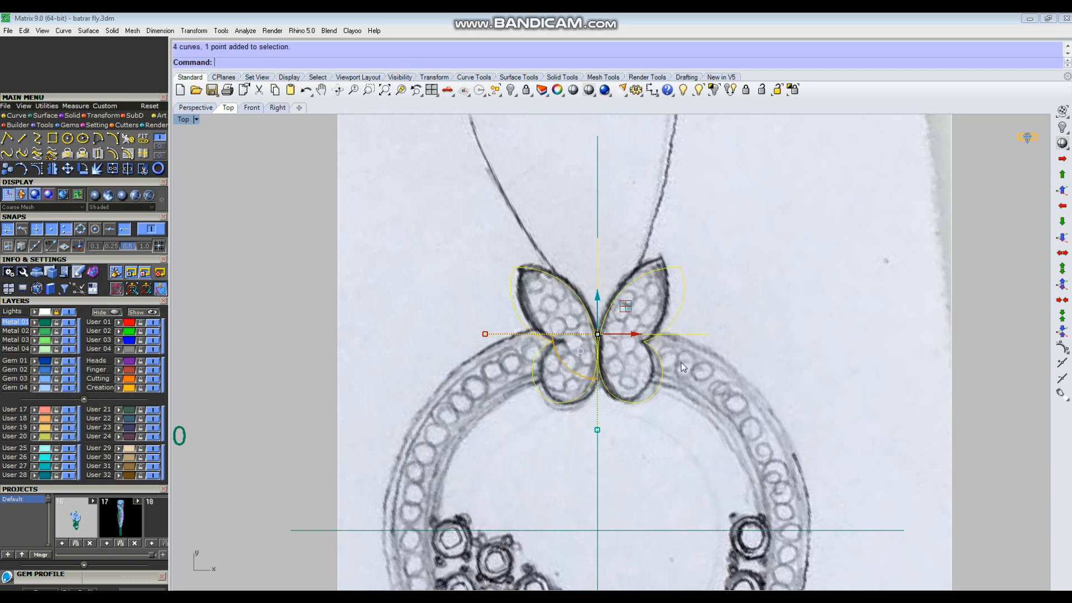
key("ctrl+g")
type("g")
key("Return")
Step: Duplicate the top butterfly group onto the lower-right butterfly of the sketch
scroll(614, 307, "down", 4)
left_click(586, 299)
left_click_drag(612, 272, 668, 419)
scroll(627, 464, "up", 8)
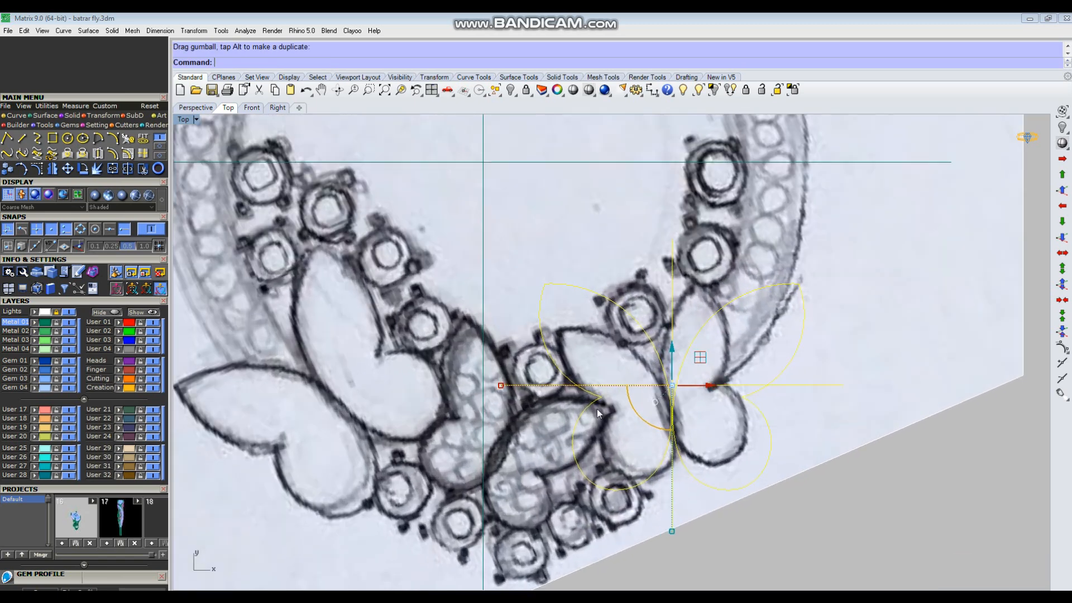
scroll(600, 413, "up", 2)
Step: Scale down, rotate and reposition the duplicated butterfly to follow the lower-right sketch, and undo the last drag
left_click_drag(477, 379, 518, 379)
left_click_drag(658, 414, 666, 430)
left_click_drag(705, 338, 698, 344)
left_click_drag(513, 423, 528, 424)
key("ctrl+z")
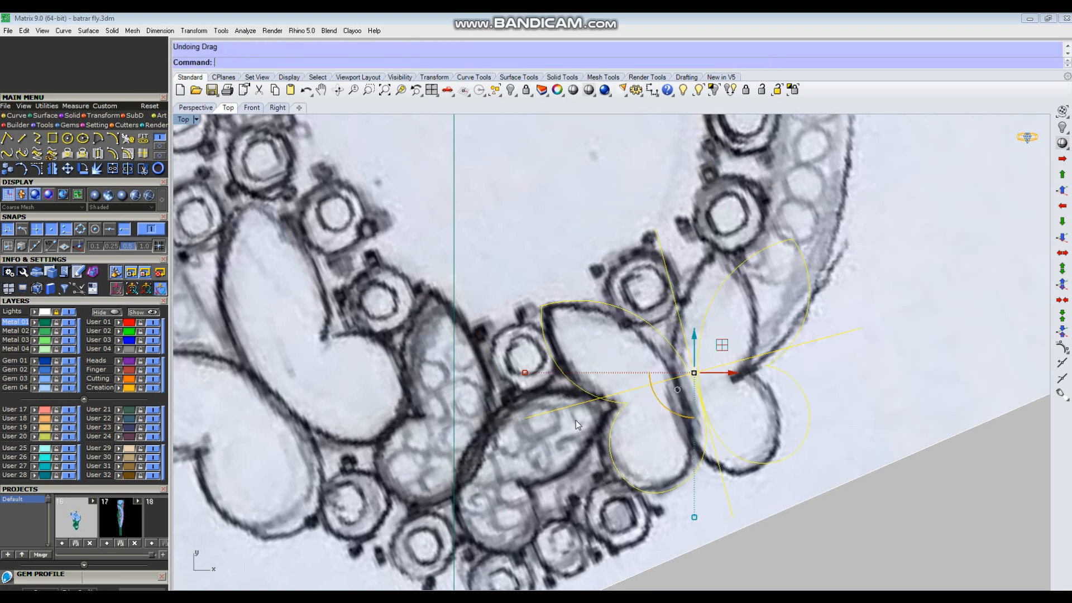
Step: Shrink the lower-right butterfly slightly with Scale2D about its centroid, using the end of its cross line as reference
type("s2")
key("Return")
scroll(676, 379, "up", 2)
left_click(675, 378)
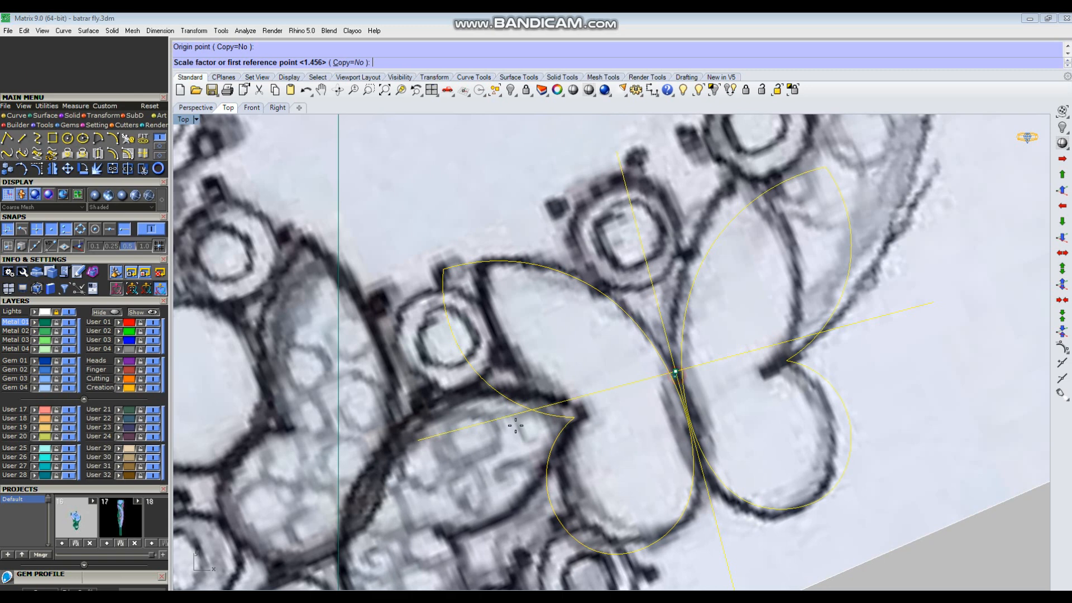
left_click(419, 441)
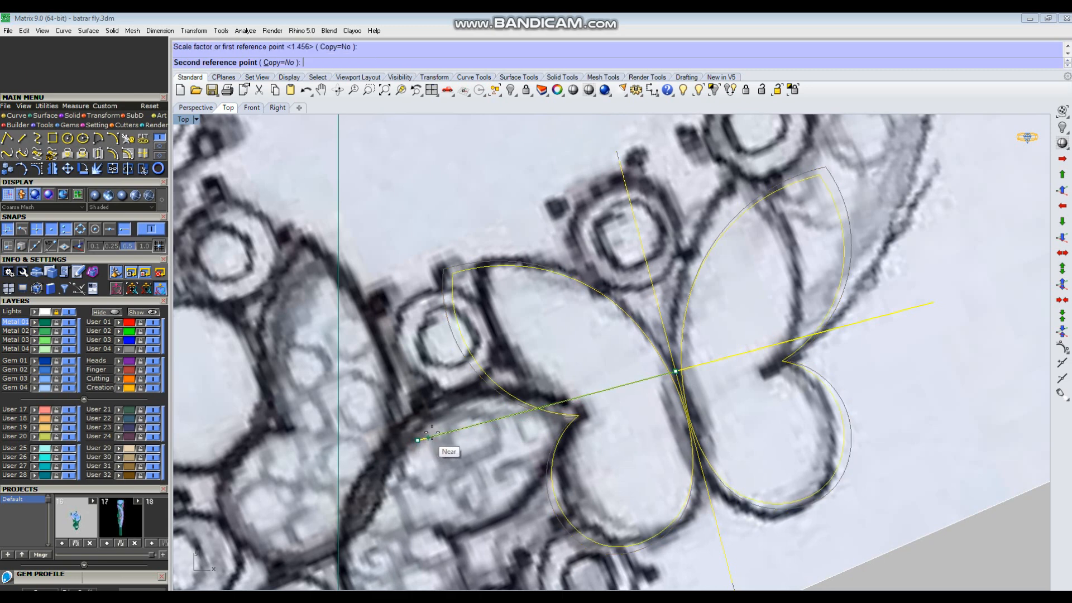
left_click(452, 433)
Step: Rotate the lower-right butterfly slightly and nudge it into alignment with the sketched wings
left_click_drag(644, 414, 650, 411)
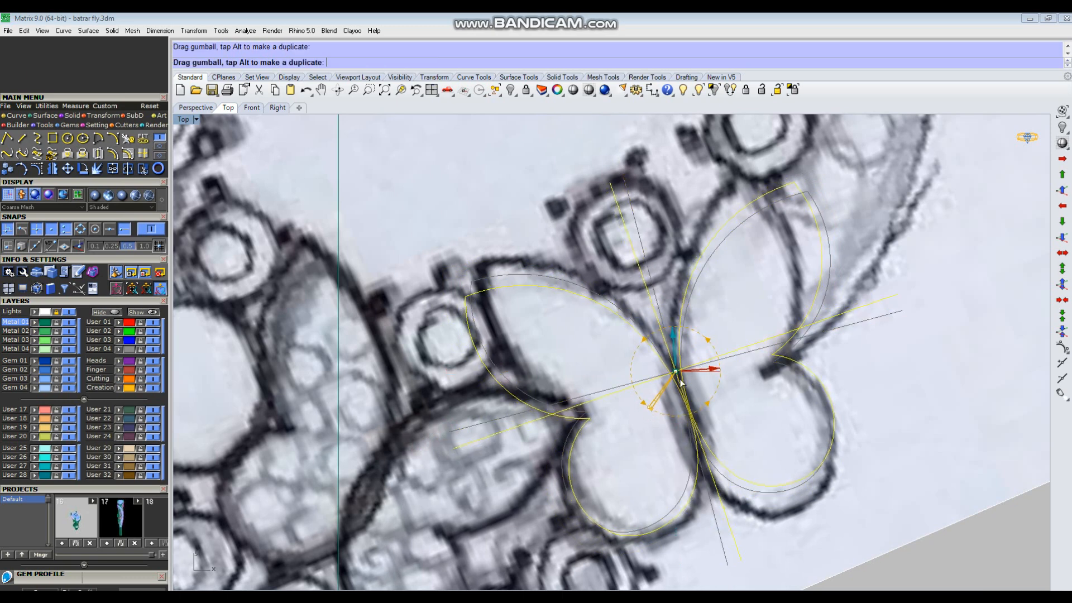
left_click_drag(701, 341, 701, 342)
key("alt+Up")
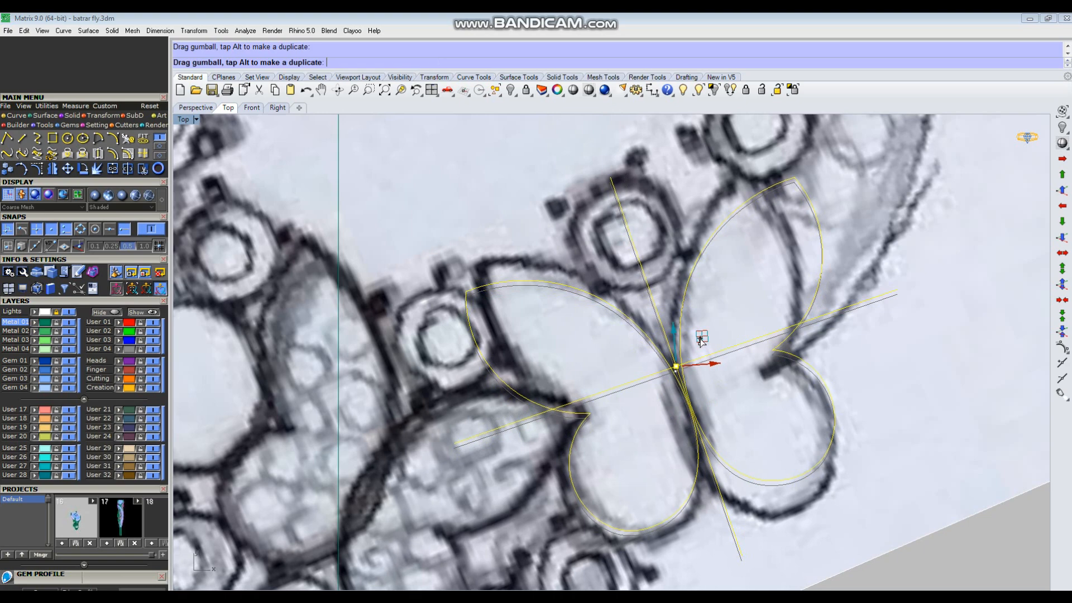
key("alt+Left")
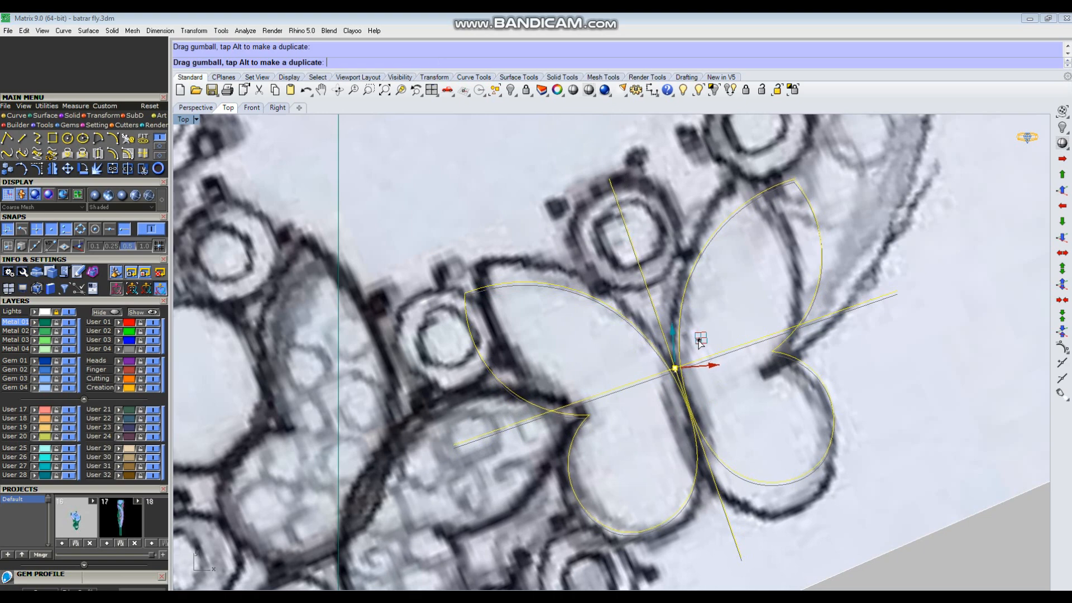
scroll(665, 346, "down", 5)
key("Escape")
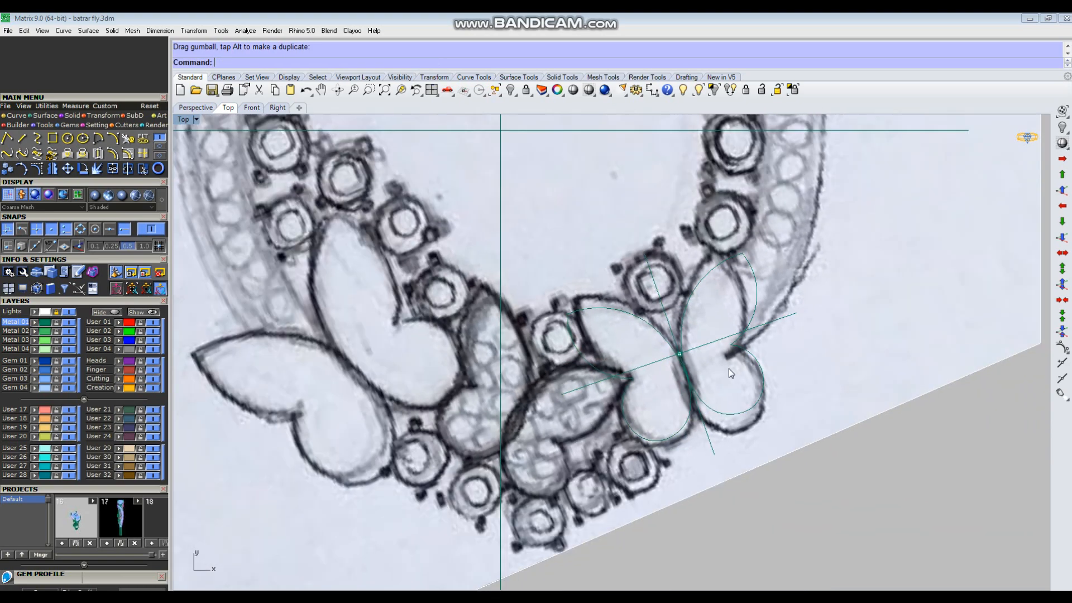
Step: Stretch the lower-right butterfly along its body axis with Scale1D from its centroid to match the sketched wing length
left_click_drag(707, 397, 707, 397)
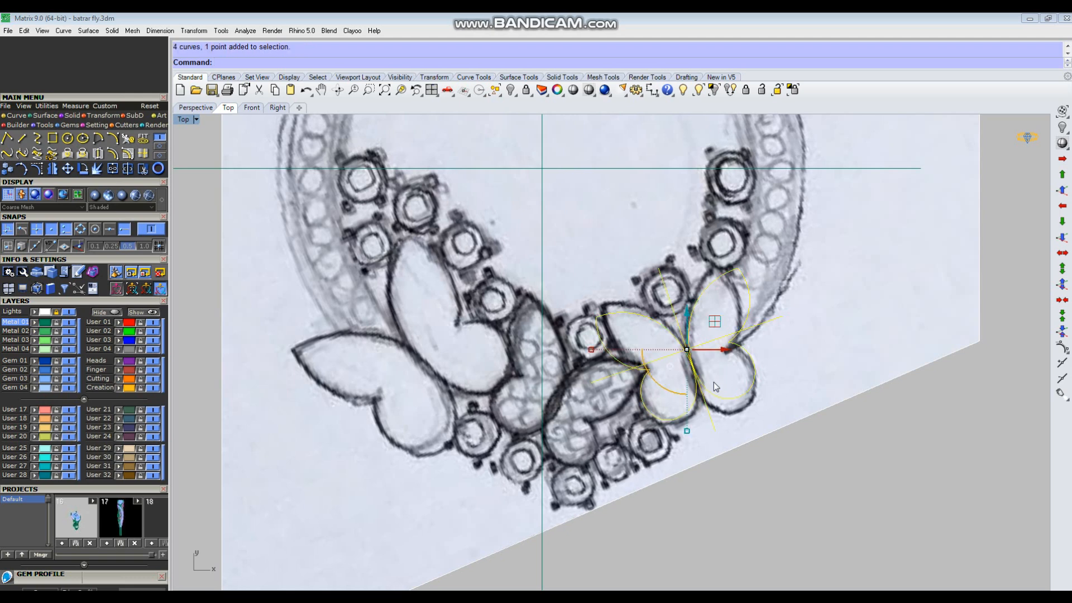
scroll(672, 355, "up", 3)
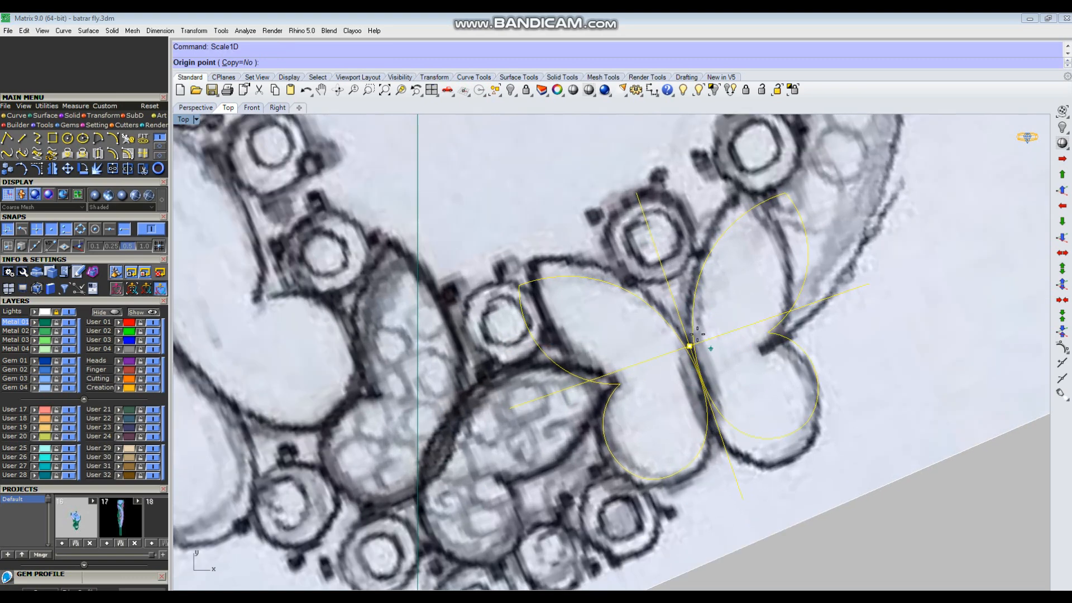
scroll(693, 347, "up", 4)
left_click(694, 346)
left_click(664, 278)
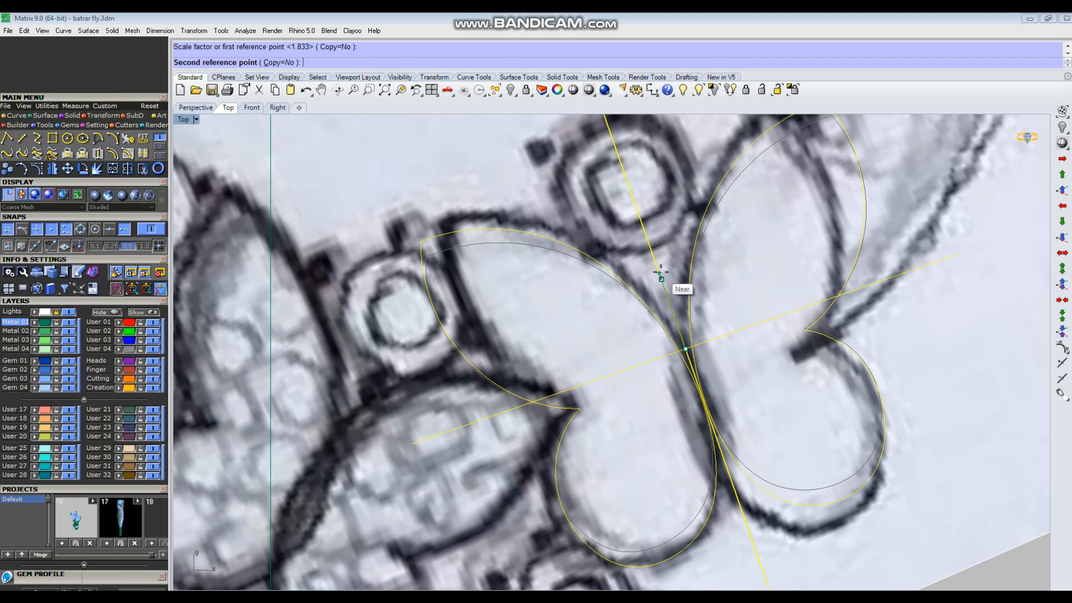
left_click(686, 347)
scroll(682, 340, "down", 3)
scroll(676, 331, "down", 3)
left_click_drag(743, 407, 922, 330)
scroll(707, 389, "down", 2)
scroll(707, 388, "up", 1)
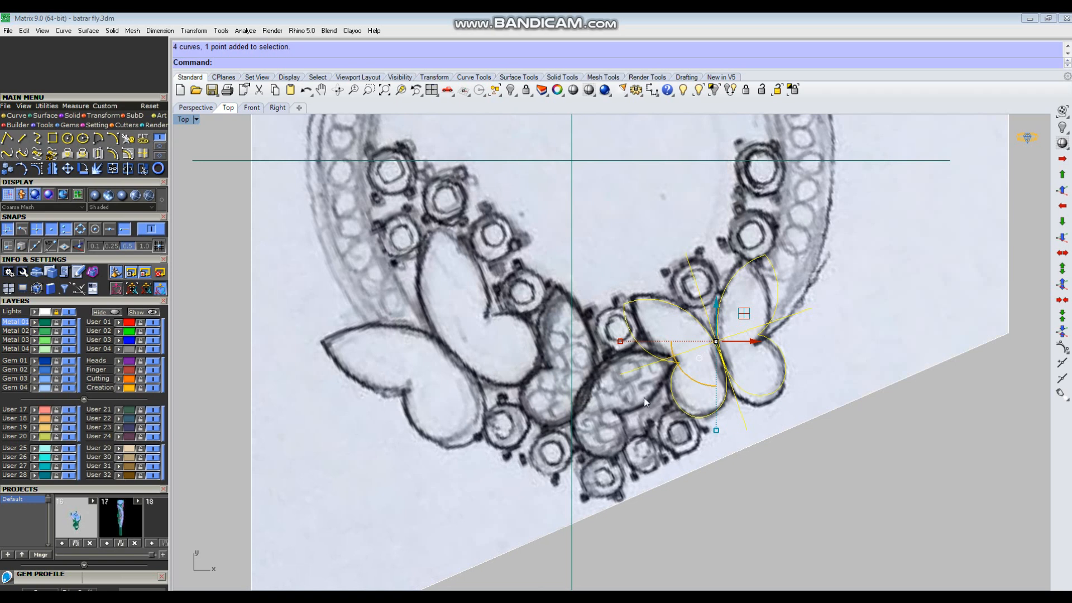
Step: Duplicate the top butterfly group onto the gem-filled butterfly at the bottom centre of the sketch
scroll(647, 414, "down", 5)
left_click(648, 226)
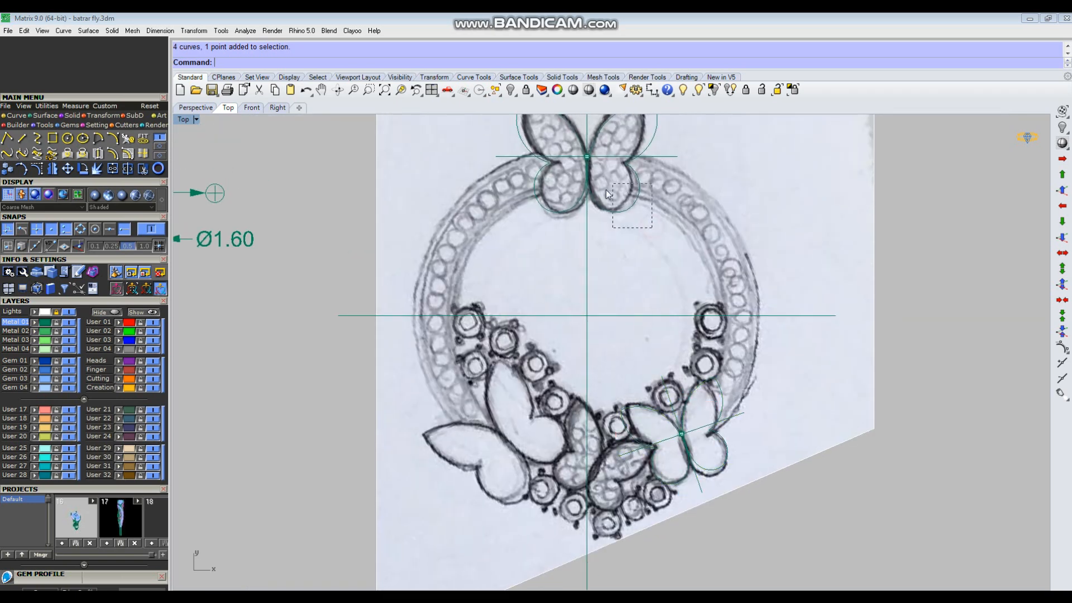
left_click(600, 215)
scroll(600, 214, "down", 2)
right_click_drag(601, 215, 592, 256)
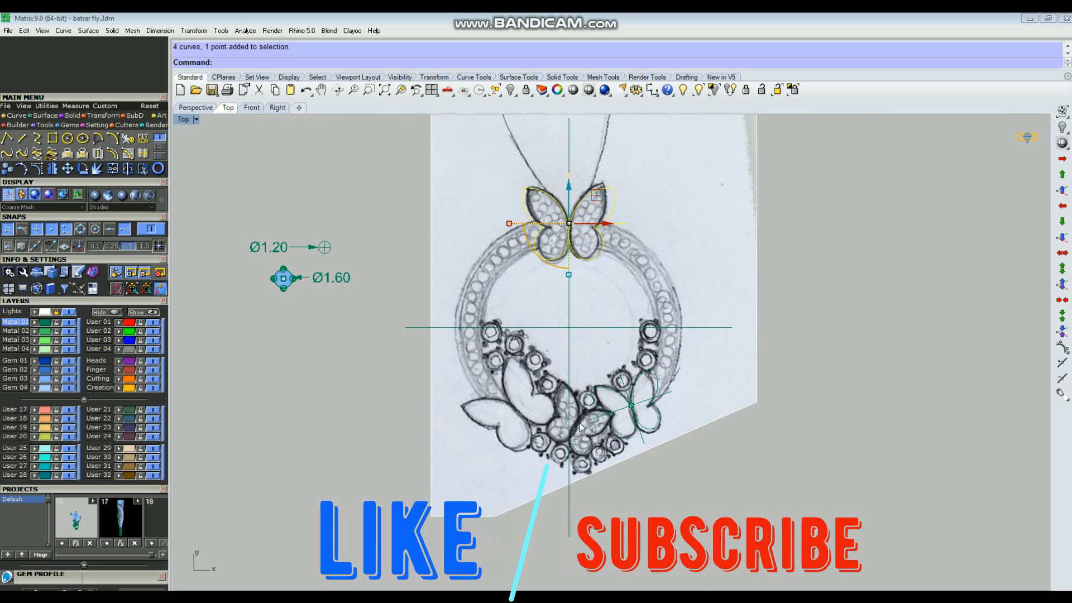
key("Escape")
scroll(571, 245, "up", 3)
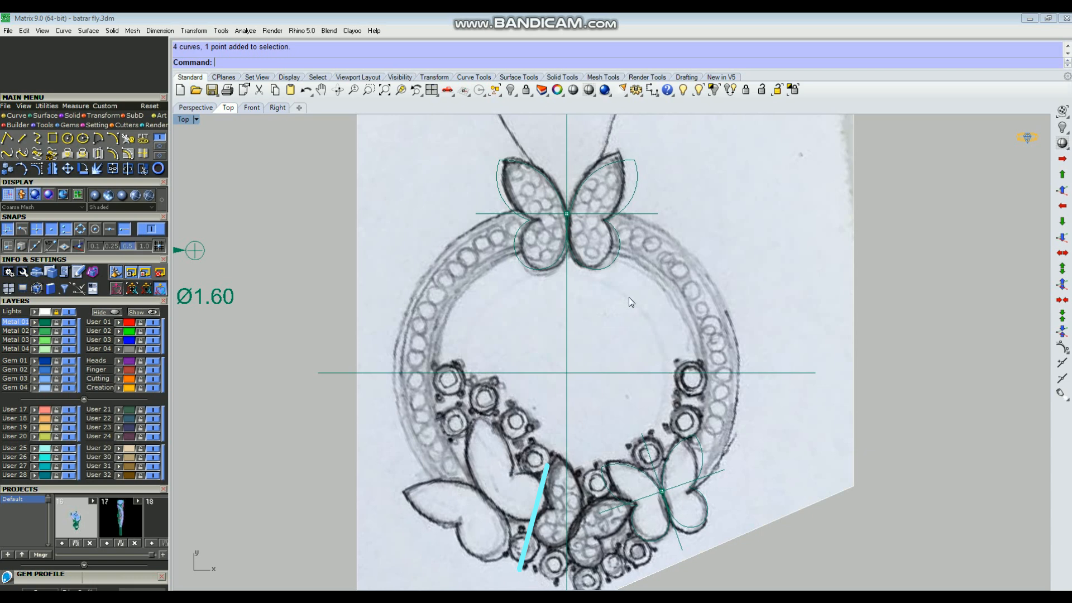
left_click_drag(607, 231, 607, 229)
scroll(580, 189, "down", 2)
left_click_drag(595, 175, 603, 372)
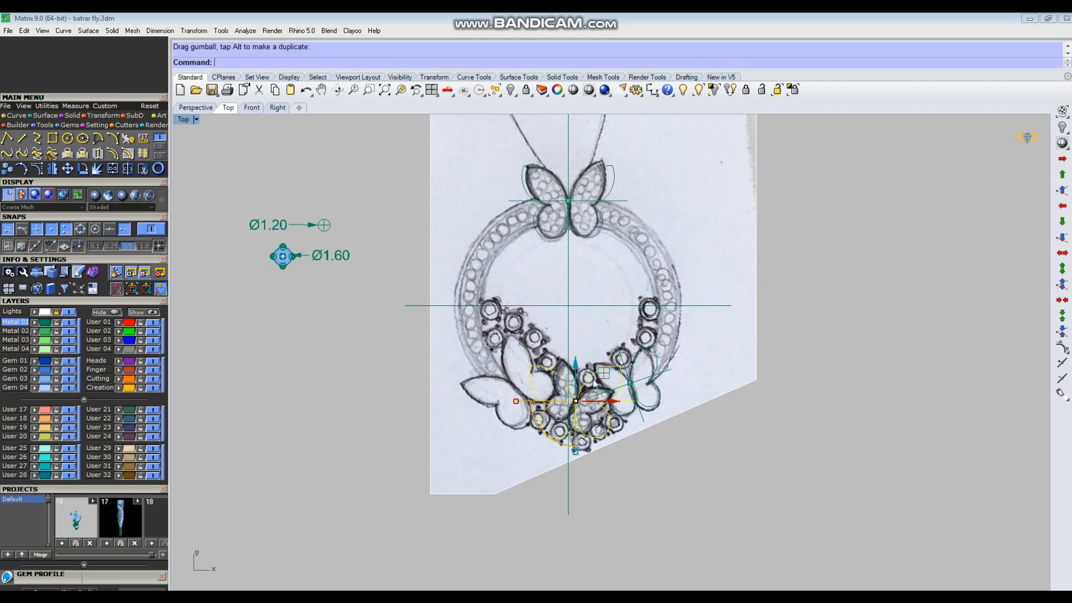
Step: Rotate the copied butterfly at the bottom centre to the gem-filled wings' angle, shrink it across its width and nudge it into place
scroll(585, 389, "up", 5)
left_click_drag(533, 455, 524, 441)
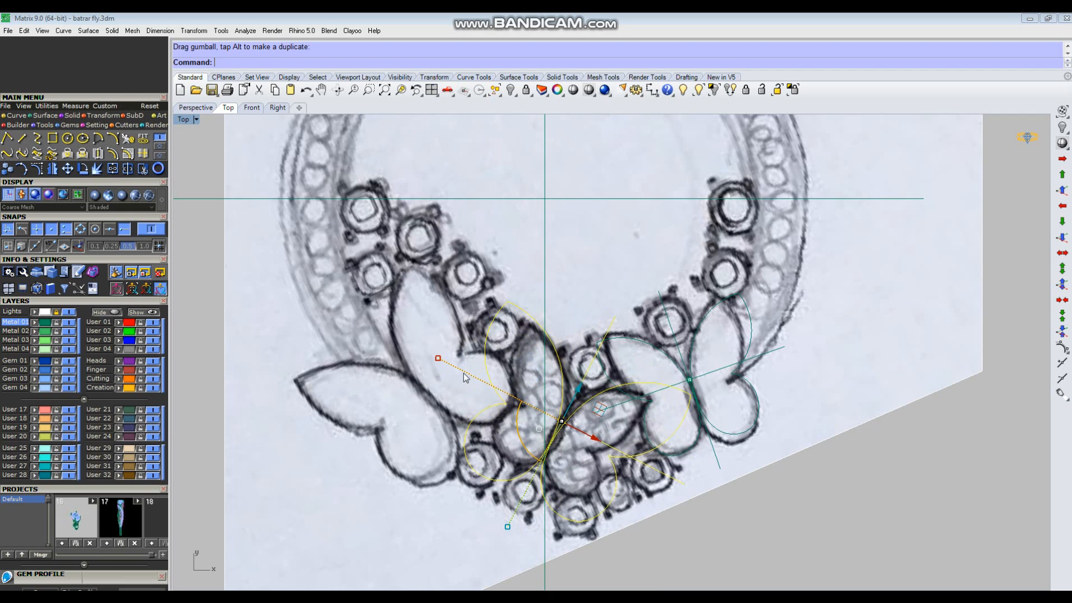
left_click_drag(438, 359, 462, 379)
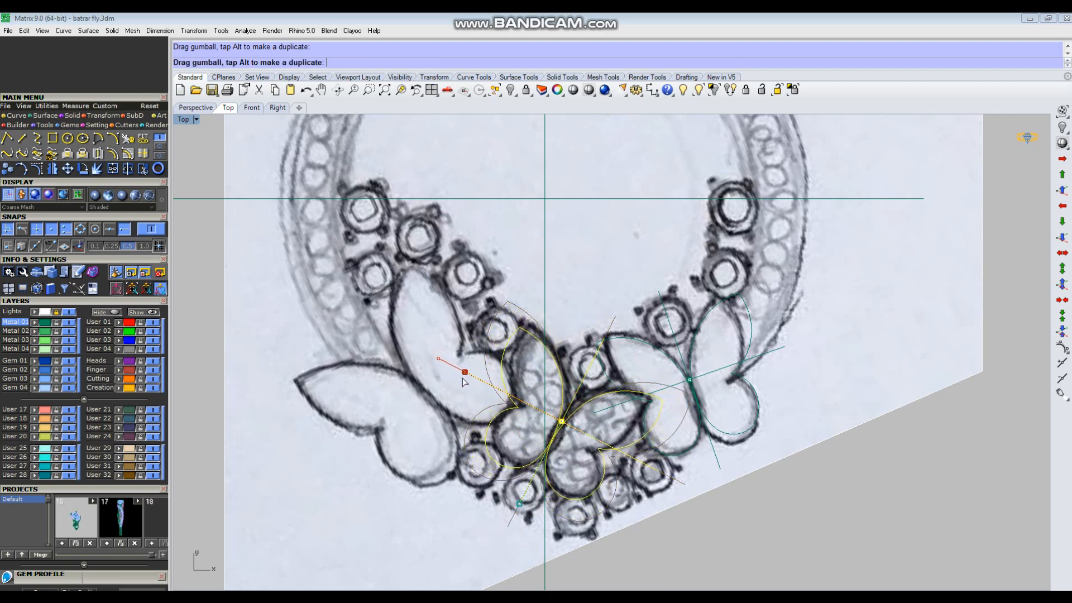
scroll(550, 413, "up", 4)
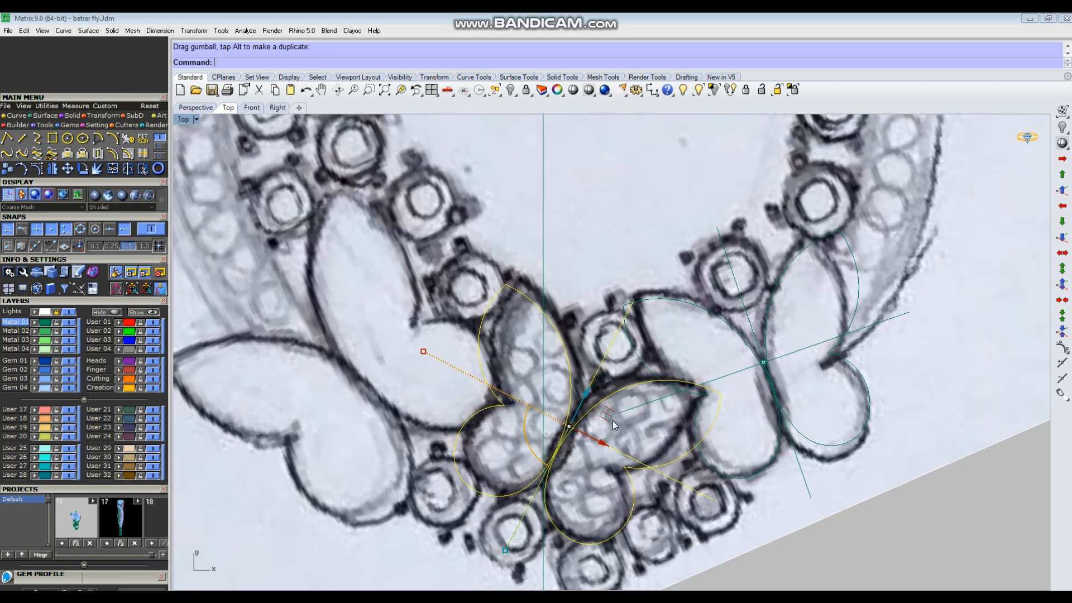
left_click_drag(607, 415, 615, 407)
left_click(637, 194)
scroll(716, 431, "up", 2)
left_click(716, 411)
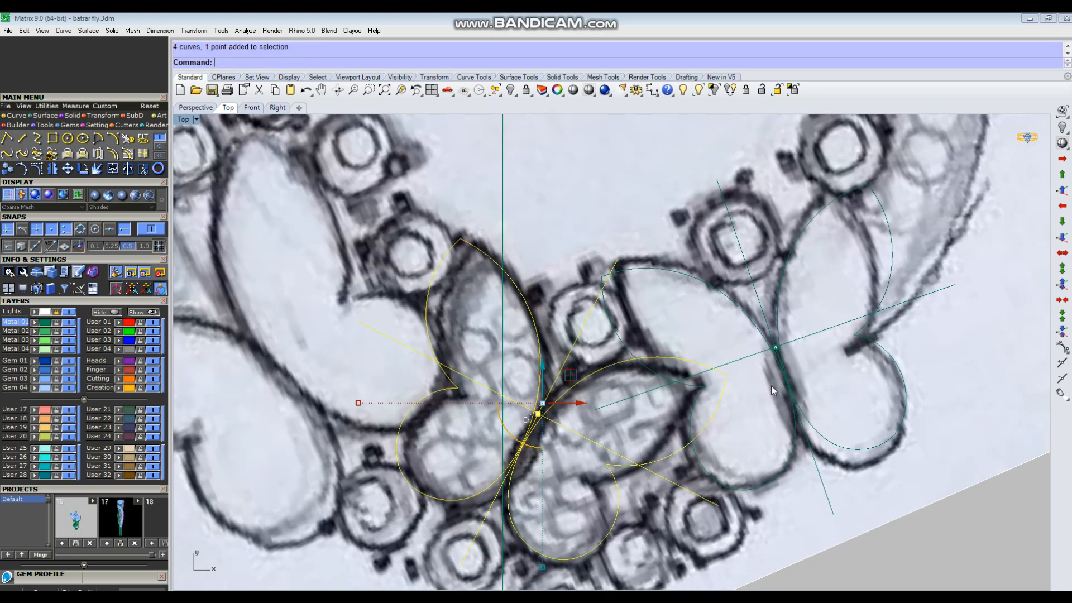
Step: Nudge the lower-right butterfly onto its sketched wings and shift the gem-filled butterfly slightly to match its own outline
scroll(560, 393, "down", 1)
left_click(776, 435)
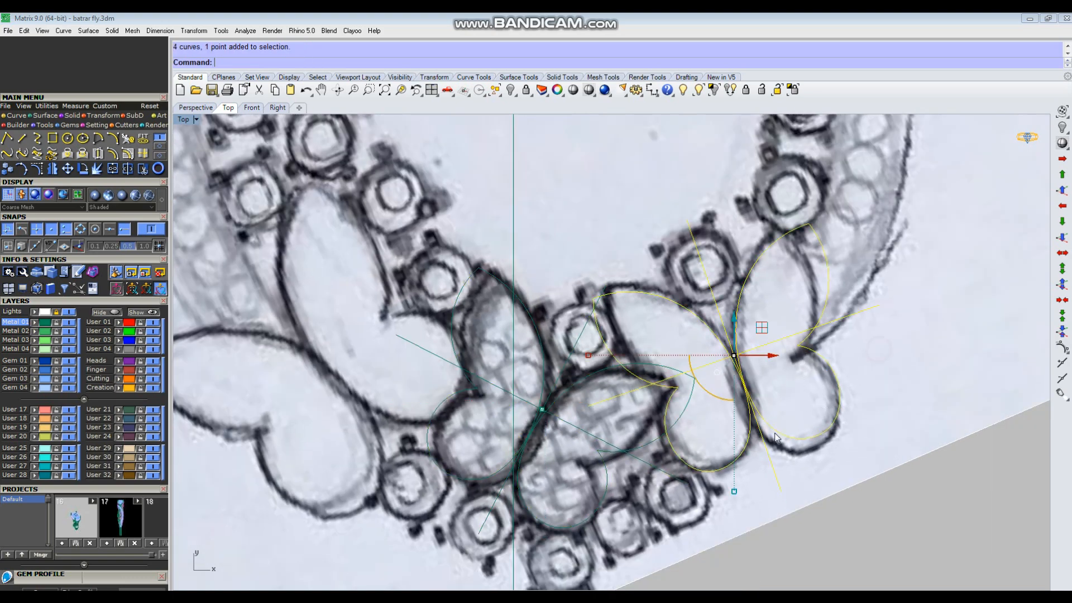
left_click_drag(767, 334, 775, 324)
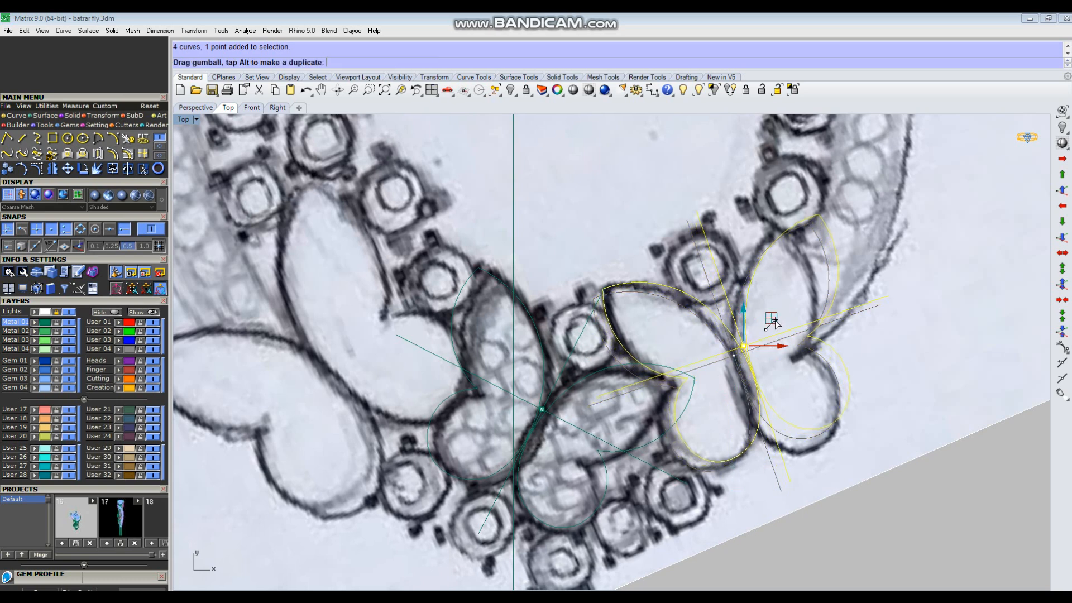
left_click(719, 425)
right_click_drag(694, 430, 725, 399)
left_click(651, 391)
left_click_drag(603, 346, 585, 378)
key("Escape")
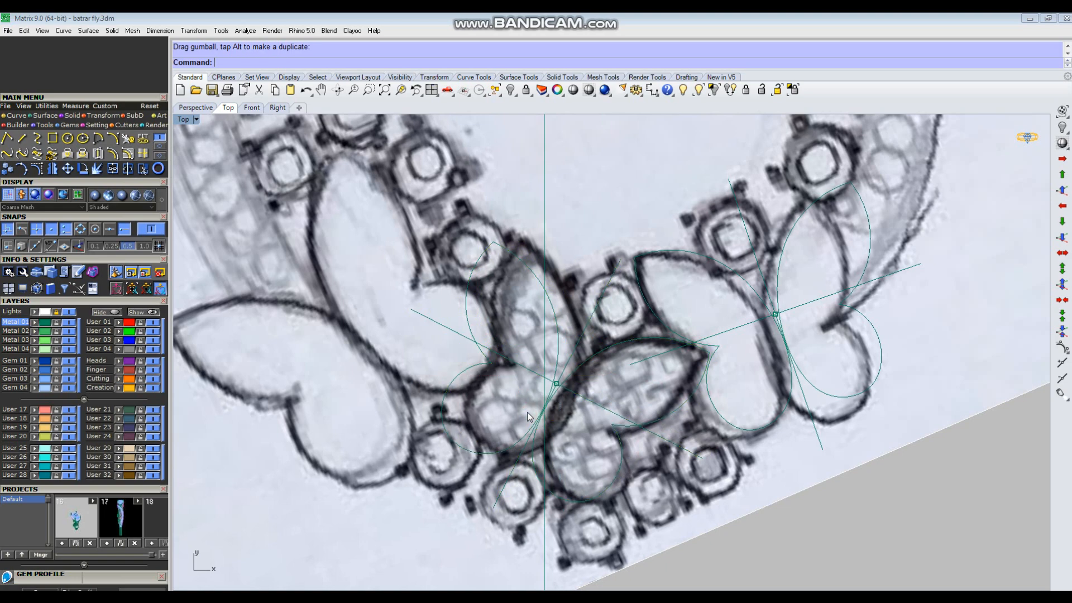
Step: Shrink the gem-filled butterfly with Scale2D from its centre point, using its cross line as reference, and nudge it onto the sketch
left_click(601, 409)
left_click_drag(523, 404, 521, 401)
scroll(551, 410, "up", 2)
right_click(554, 410)
left_click(558, 379)
scroll(637, 422, "up", 1)
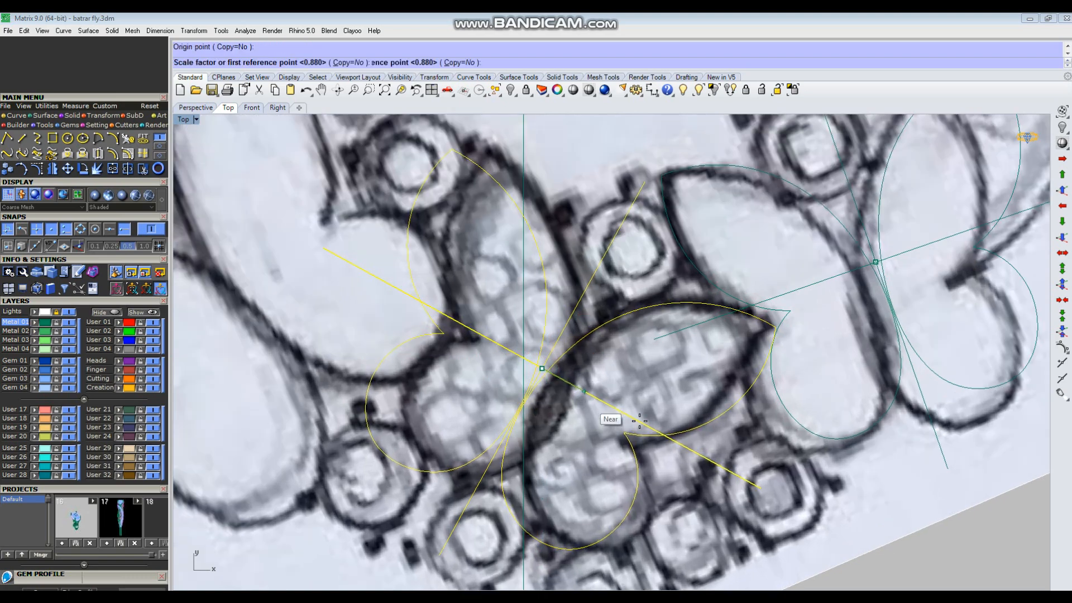
left_click(757, 485)
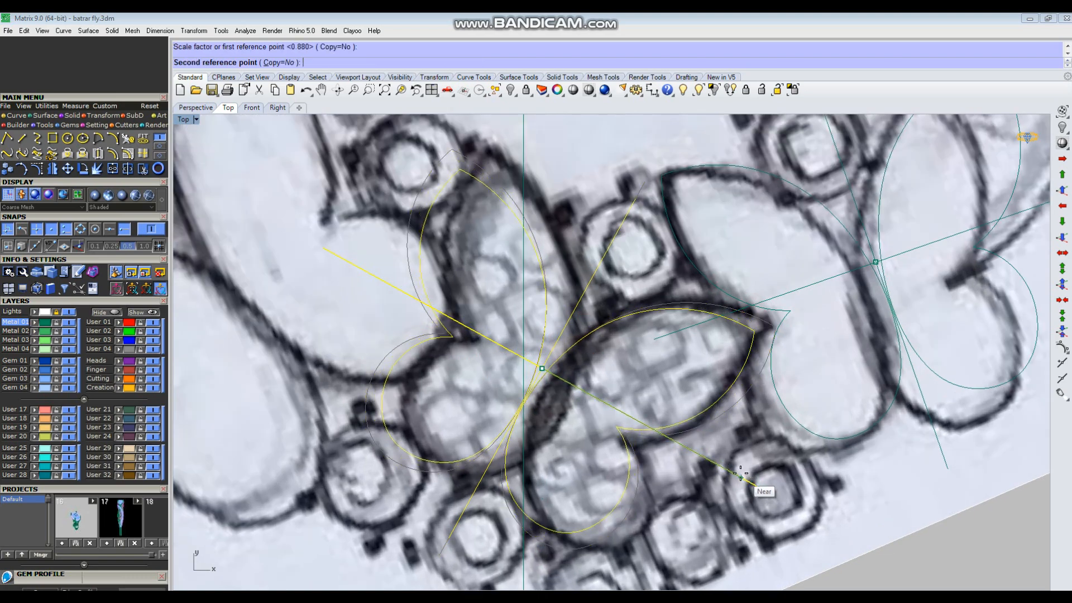
left_click(738, 473)
mouse_move(572, 327)
left_mouse_down()
mouse_move(588, 317)
mouse_move(592, 328)
left_mouse_up()
Step: Enlarge the gem-filled butterfly very slightly with Scale2D about its centre point to match the sketched wings
scroll(539, 341, "down", 4)
scroll(564, 347, "up", 4)
type("scale")
key("Return")
scroll(564, 347, "up", 4)
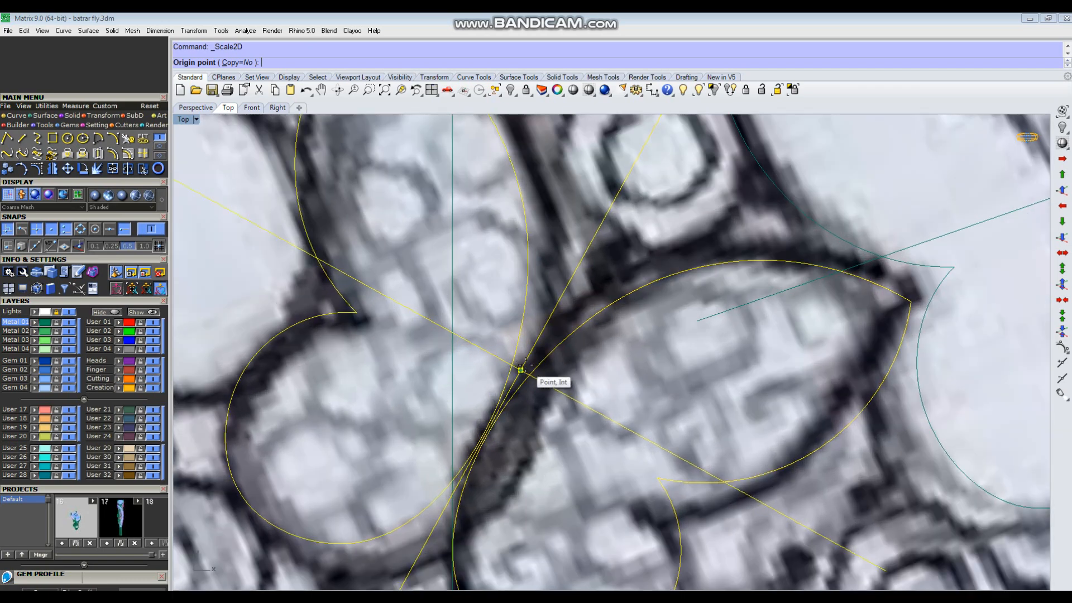
left_click(540, 361)
scroll(737, 447, "down", 4)
scroll(747, 468, "up", 4)
left_click(749, 468)
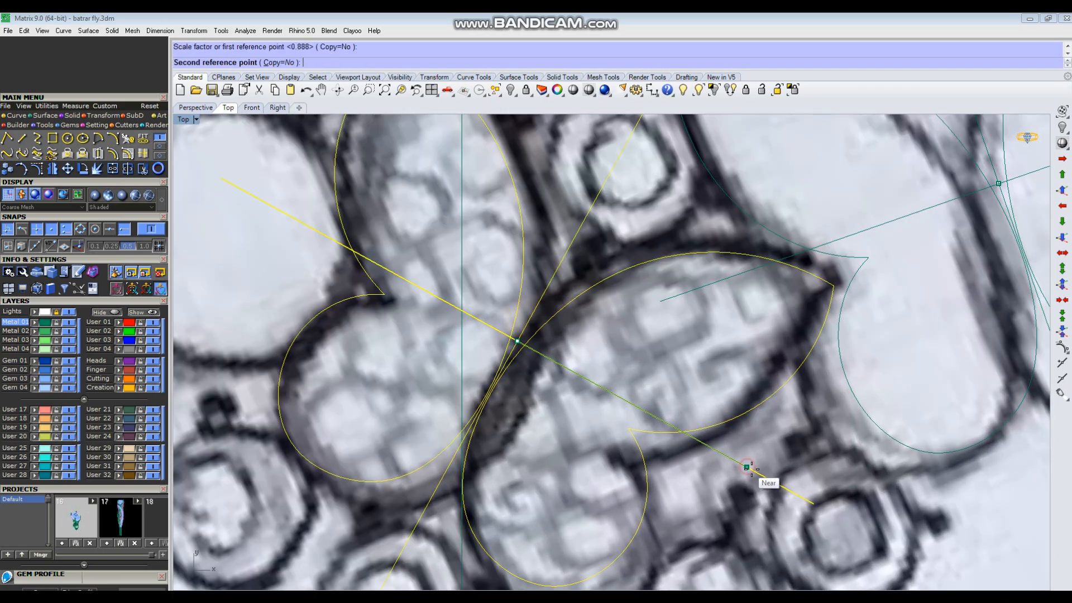
left_click(754, 471)
Step: Nudge the lower-right butterfly slightly over its sketched outline and undo the last small drag
scroll(760, 402, "down", 4)
scroll(760, 402, "up", 2)
left_click(745, 401)
right_click_drag(925, 342, 891, 388)
left_click_drag(772, 255, 773, 261)
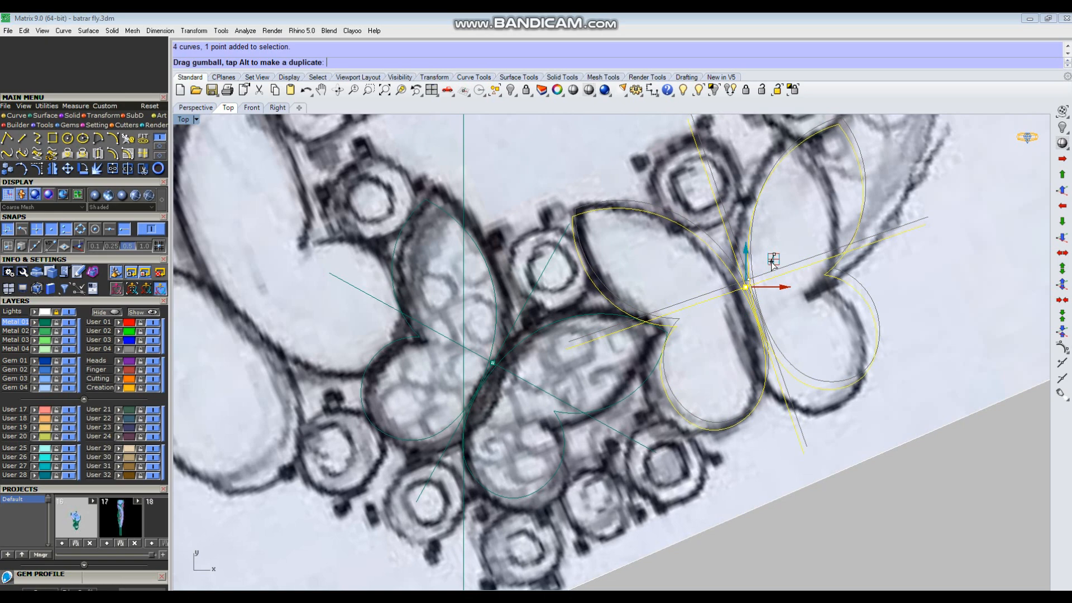
left_click_drag(773, 261, 774, 262)
key("Escape")
scroll(742, 339, "down", 5)
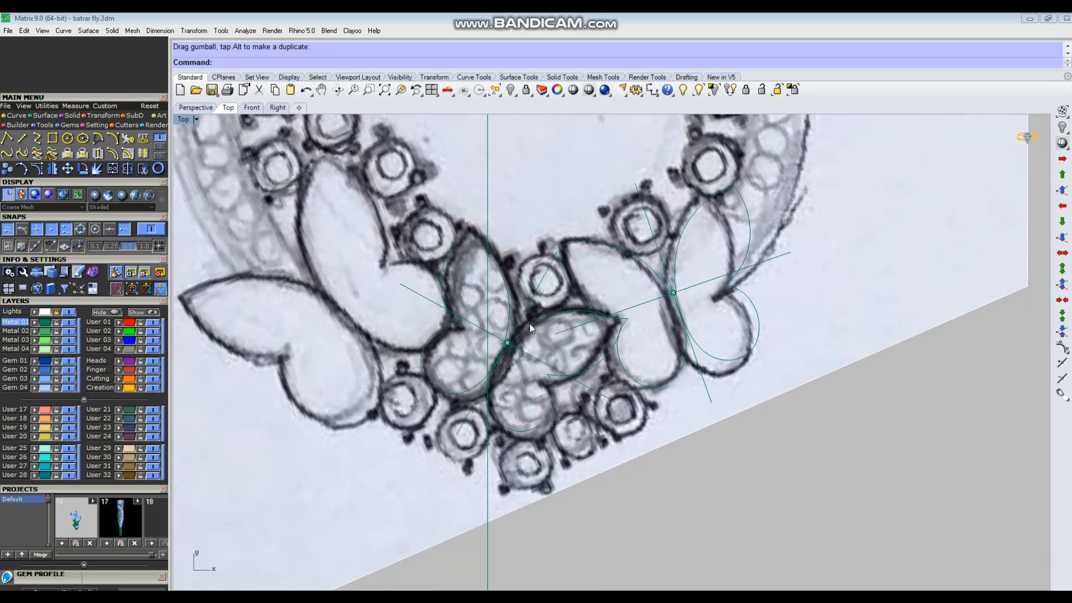
scroll(532, 365, "up", 5)
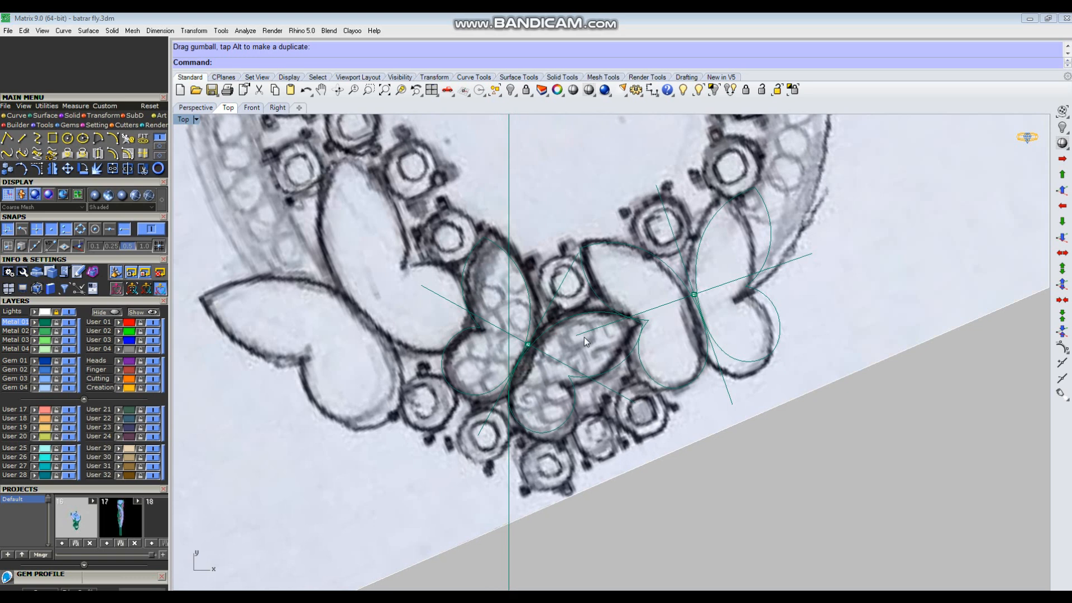
key("ctrl+z")
Step: Try a copy of the gem-filled butterfly on the lower-left sketched butterfly and delete it
left_click(570, 369)
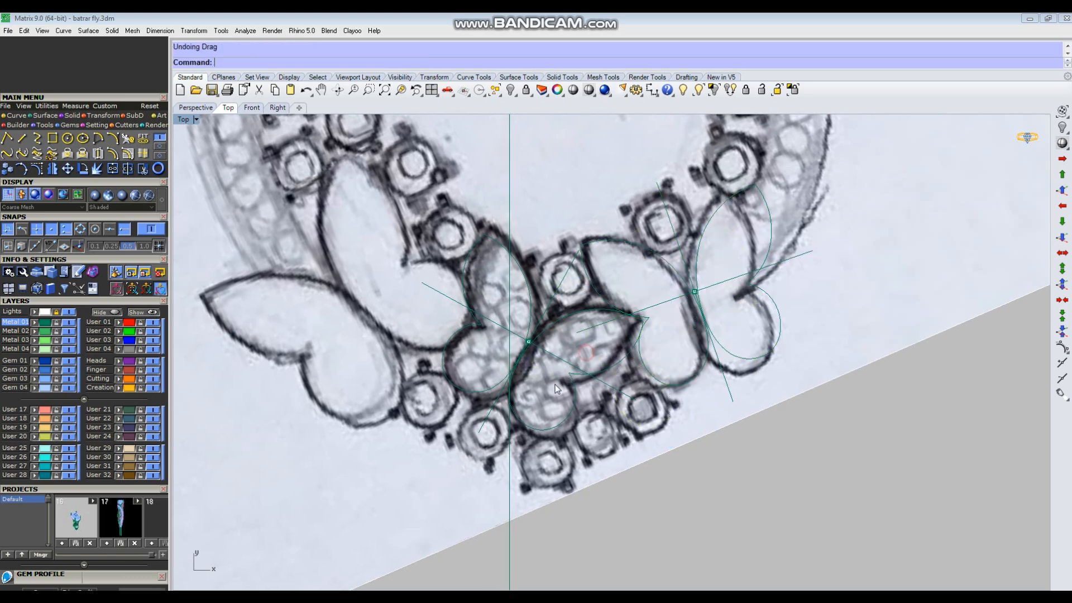
left_click(570, 364)
right_click_drag(570, 345, 629, 352)
left_click_drag(622, 312, 450, 294)
key("Delete")
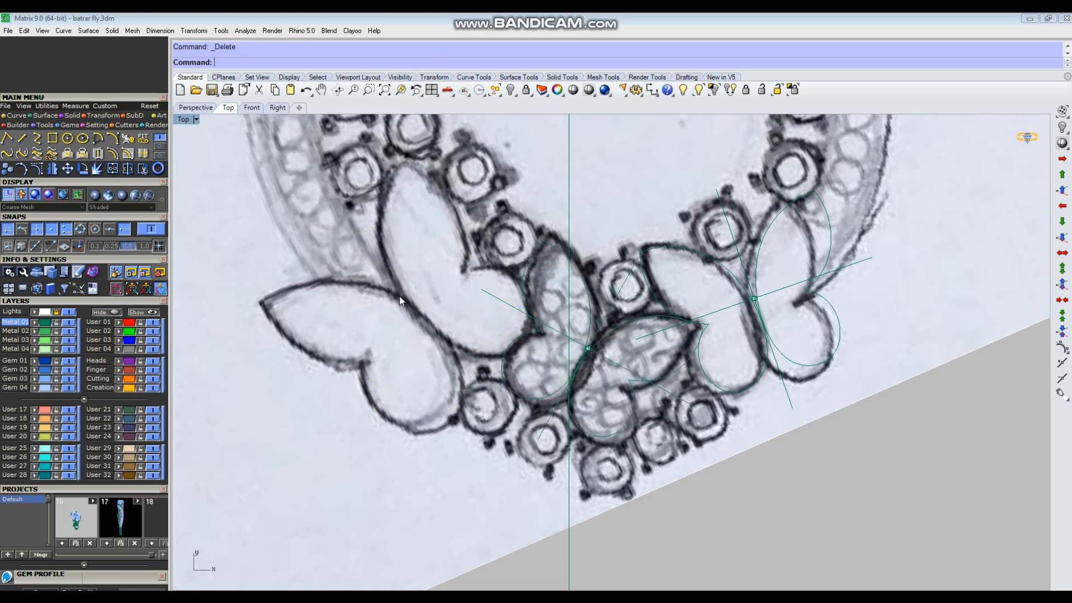
Step: Duplicate the lower-right butterfly onto the lower-left sketched butterfly and rotate the copy to match its wing direction
left_click(747, 349)
left_click_drag(784, 275, 442, 284)
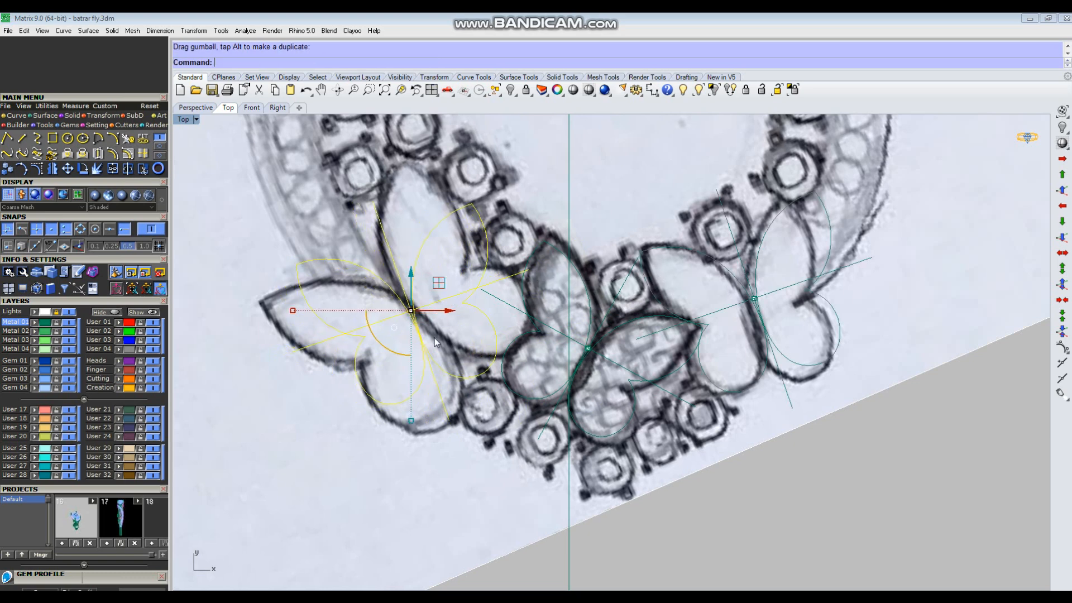
left_click_drag(384, 351, 406, 351)
Step: Enlarge the lower-left butterfly with Scale2D from its centre point to fill the sketched wings, and fine-tune its position and rotation
type("ss")
key("Return")
scroll(411, 319, "up", 4)
left_click(411, 306)
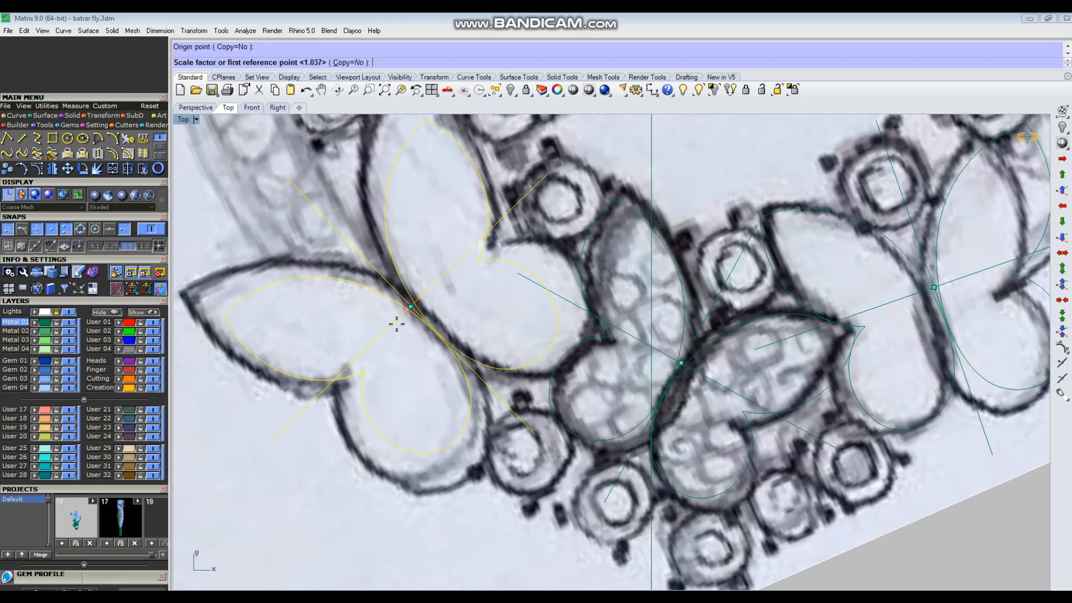
scroll(320, 410, "down", 2)
left_click(323, 393)
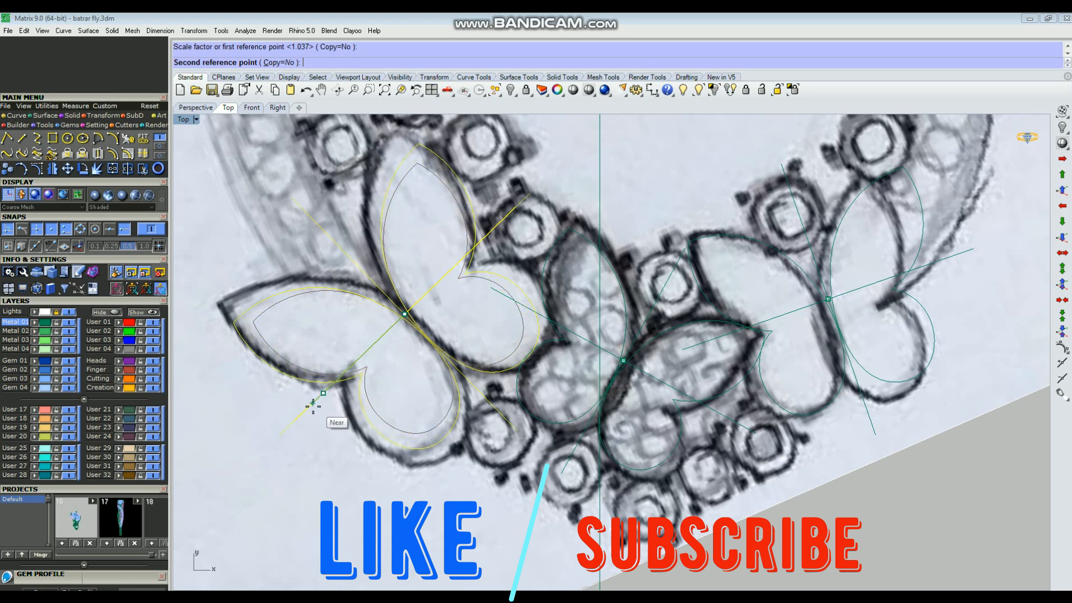
left_click(313, 403)
left_click_drag(414, 268, 411, 264)
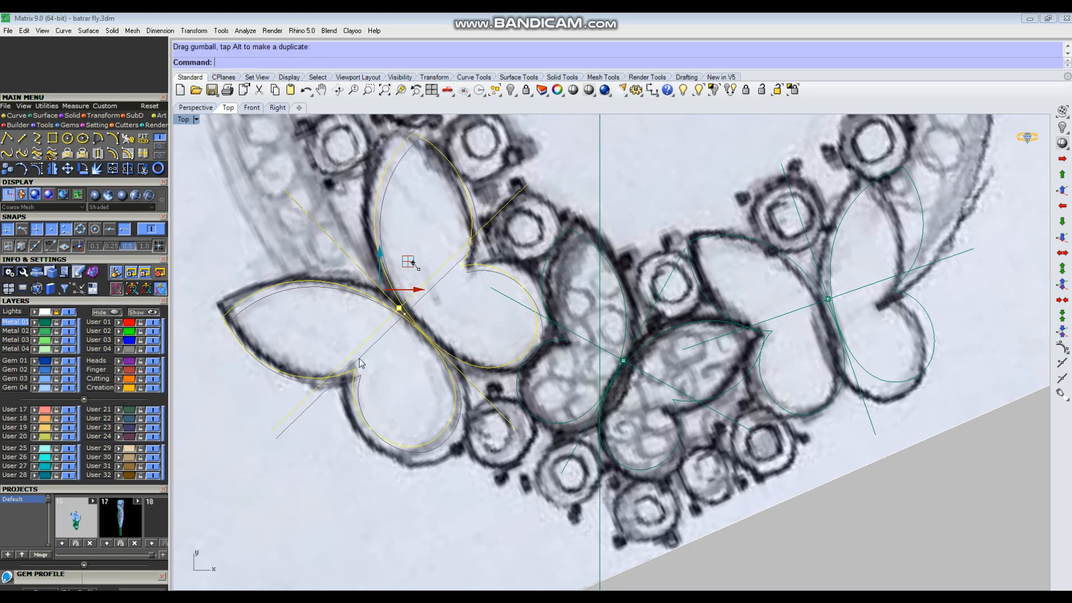
left_click_drag(358, 335, 360, 337)
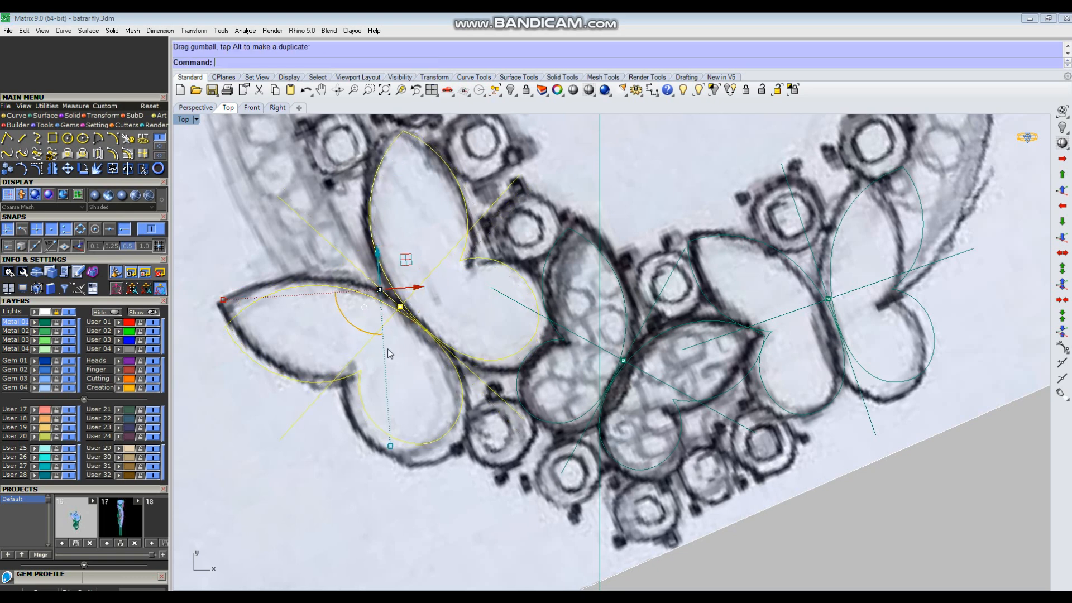
Step: Scale the lower-left butterfly up slightly once more from its centre point, using its cross line as reference
scroll(393, 308, "up", 4)
right_click(395, 309)
left_click(403, 306)
right_click_drag(278, 466, 360, 394)
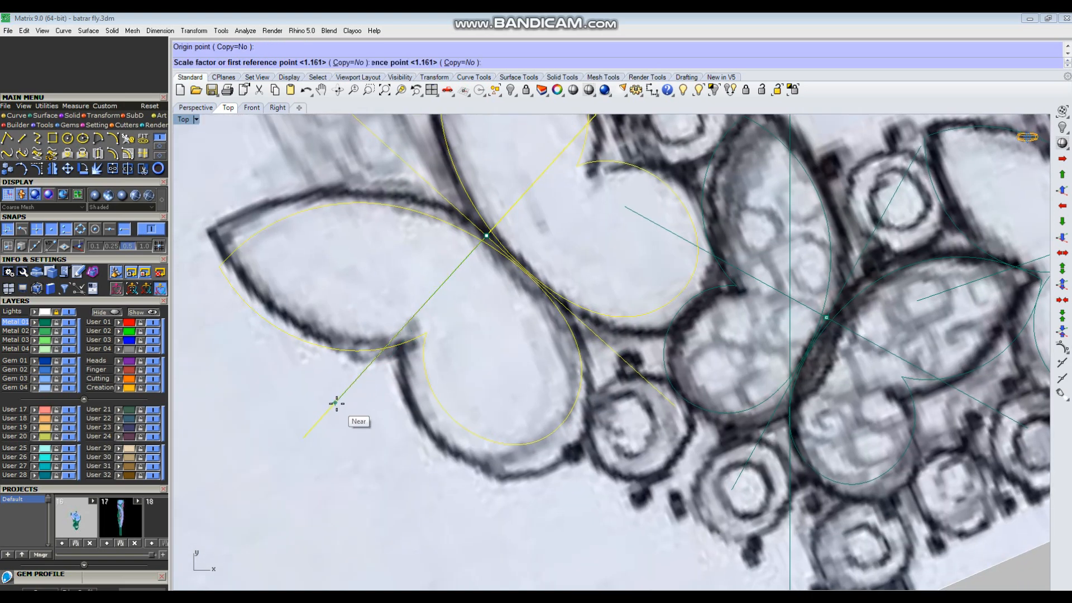
left_click(335, 403)
left_click(333, 408)
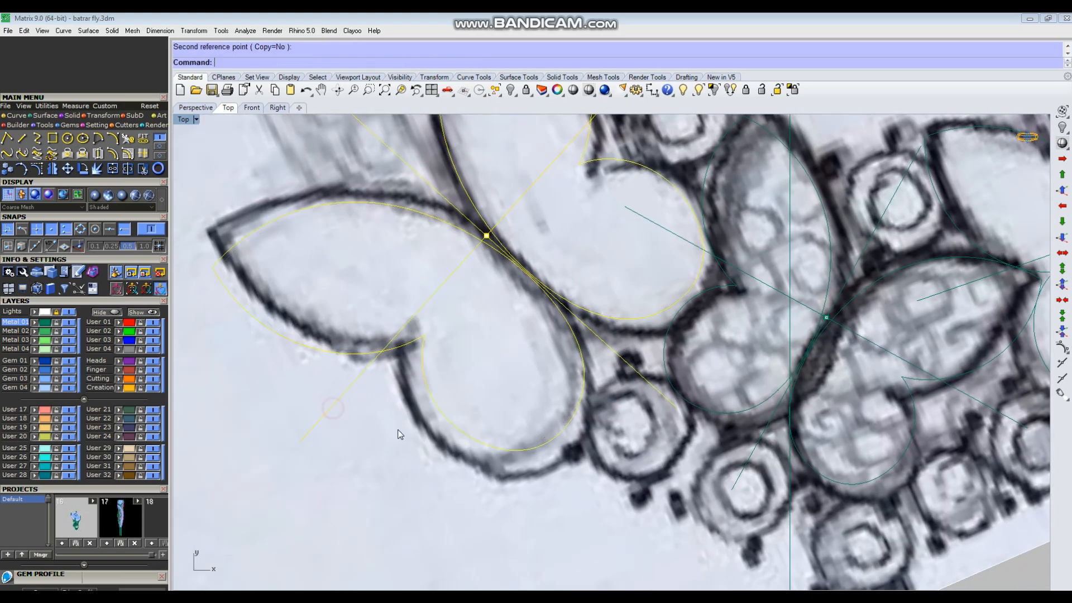
scroll(398, 433, "down", 5)
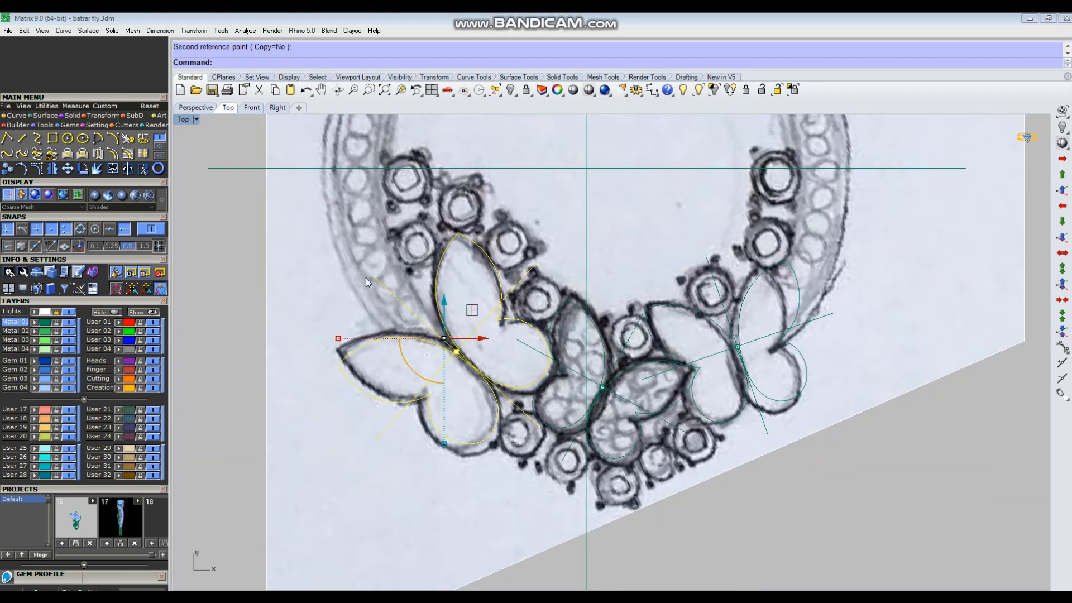
left_click(341, 341)
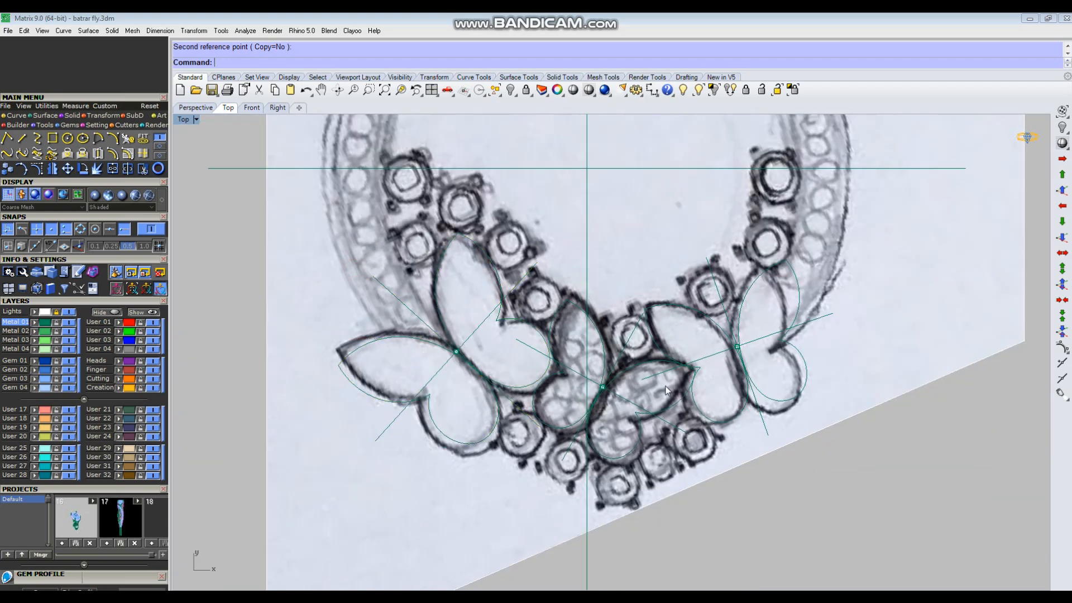
Step: Hide the sketch image's layer to check the four butterfly outlines on their own, and show it again
scroll(648, 374, "down", 2)
left_click(66, 313)
scroll(553, 377, "down", 2)
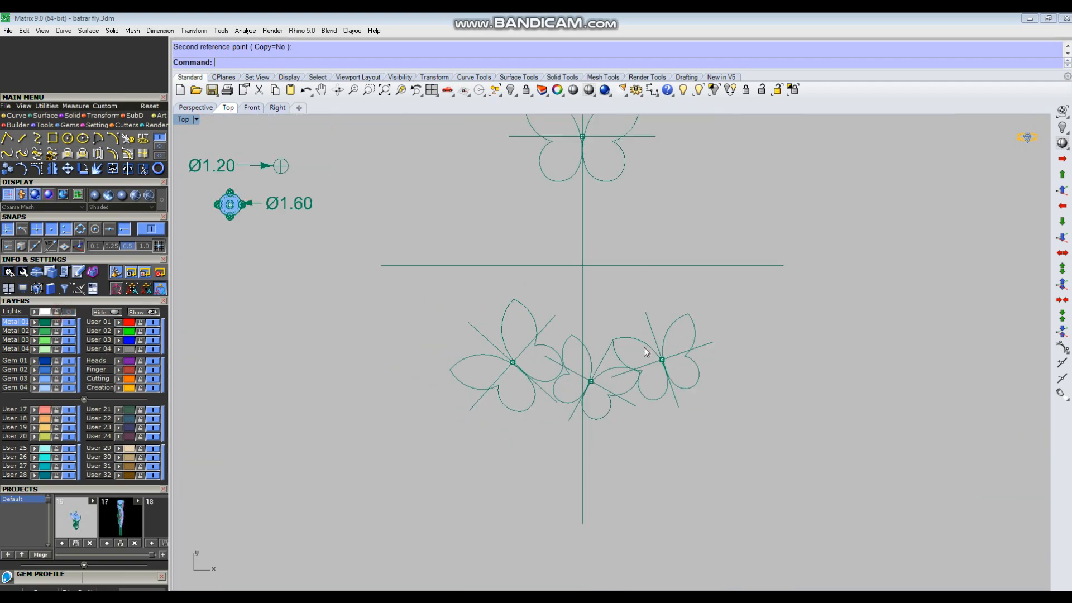
right_click_drag(641, 343, 632, 379)
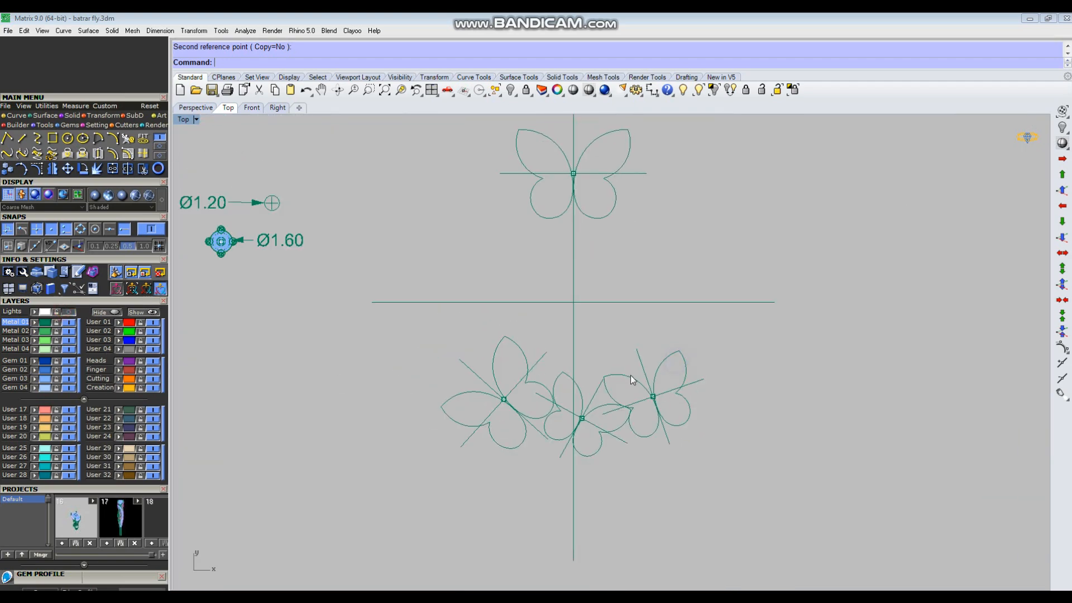
left_click(58, 313)
scroll(540, 344, "down", 2)
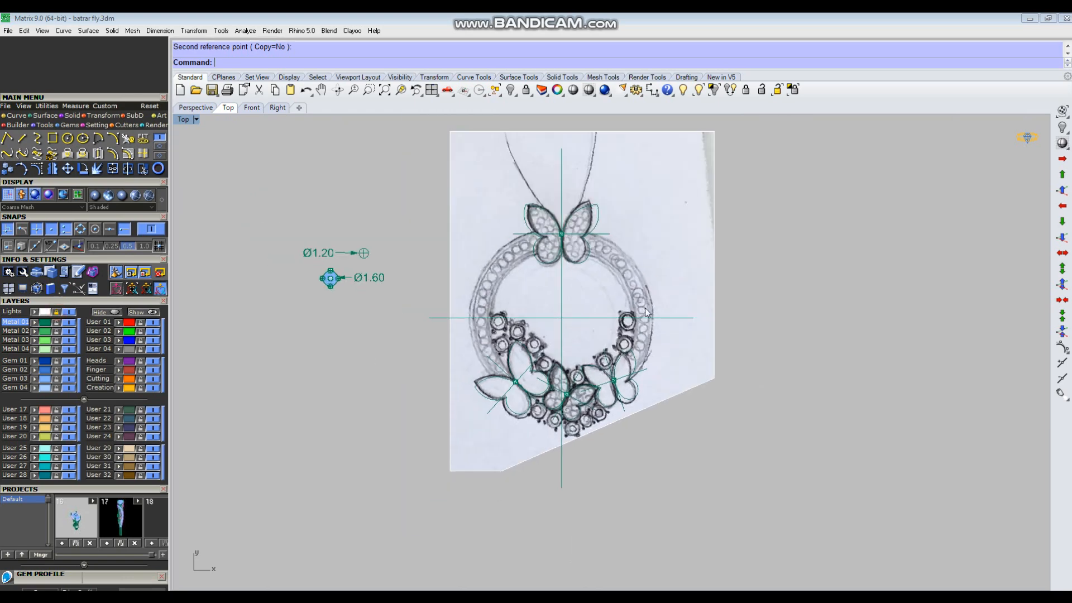
scroll(363, 303, "up", 2)
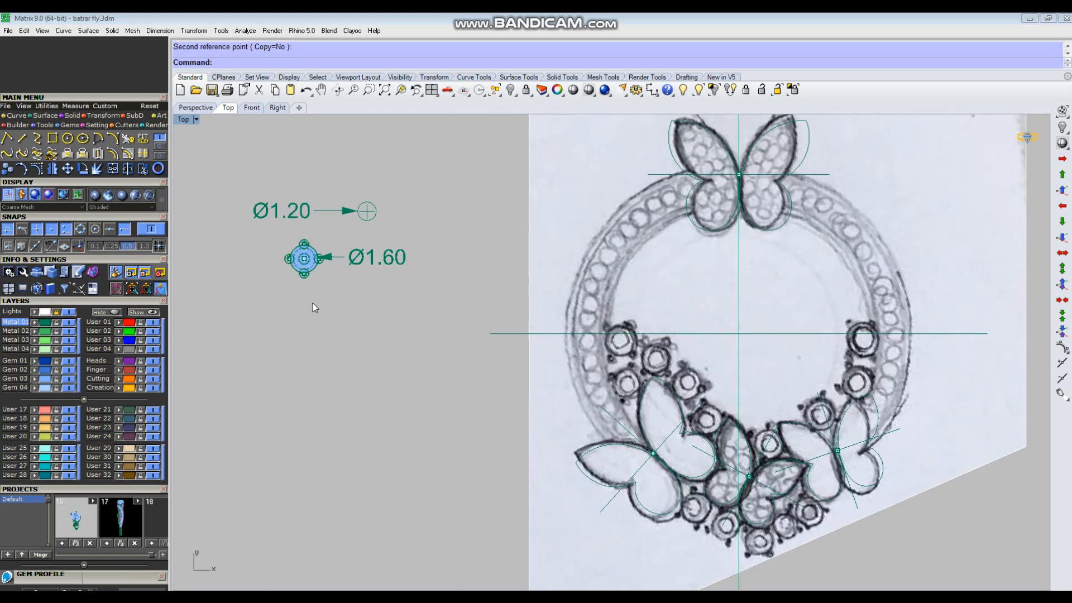
Step: Duplicate the 1.60 mm prong-set gem onto the uppermost sketched stone on the ring's left side and rotate it about 45 degrees
left_click_drag(298, 276, 298, 273)
right_click_drag(358, 285, 336, 302)
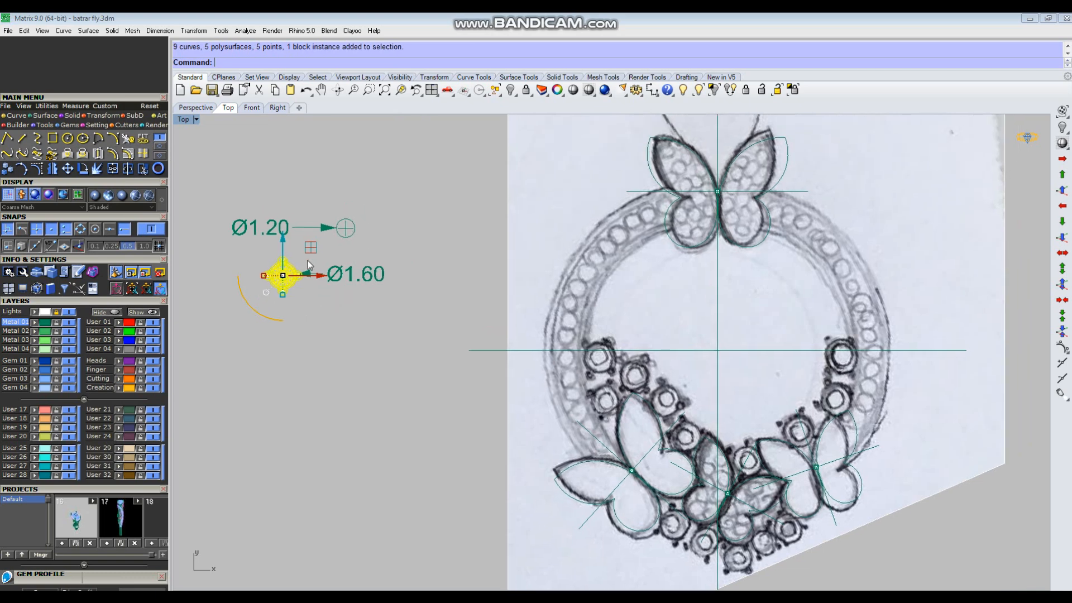
left_click_drag(307, 246, 616, 342)
scroll(587, 382, "up", 5)
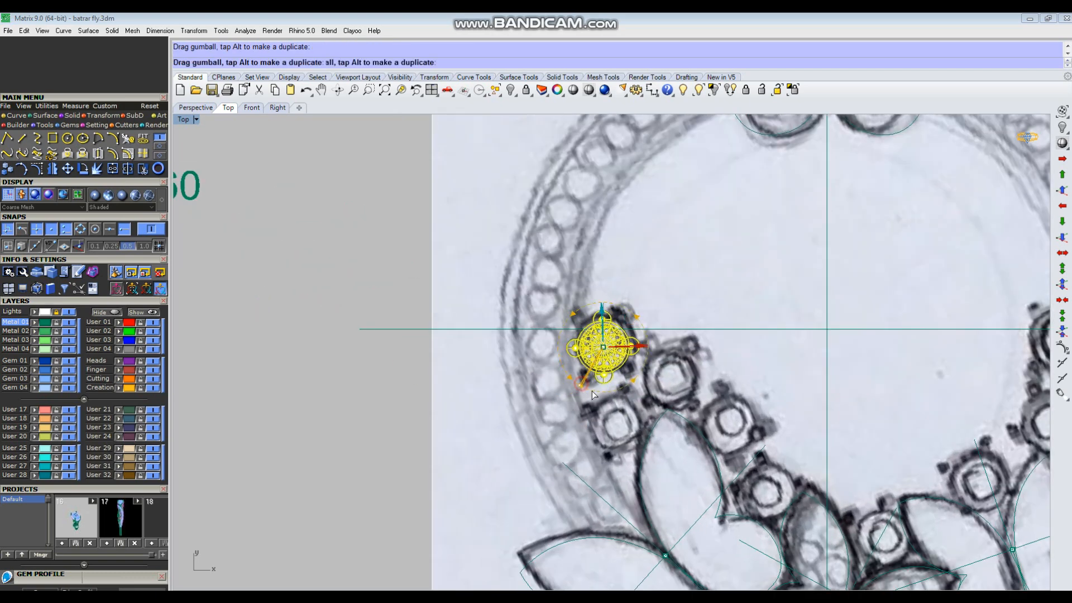
left_click_drag(607, 393, 619, 391)
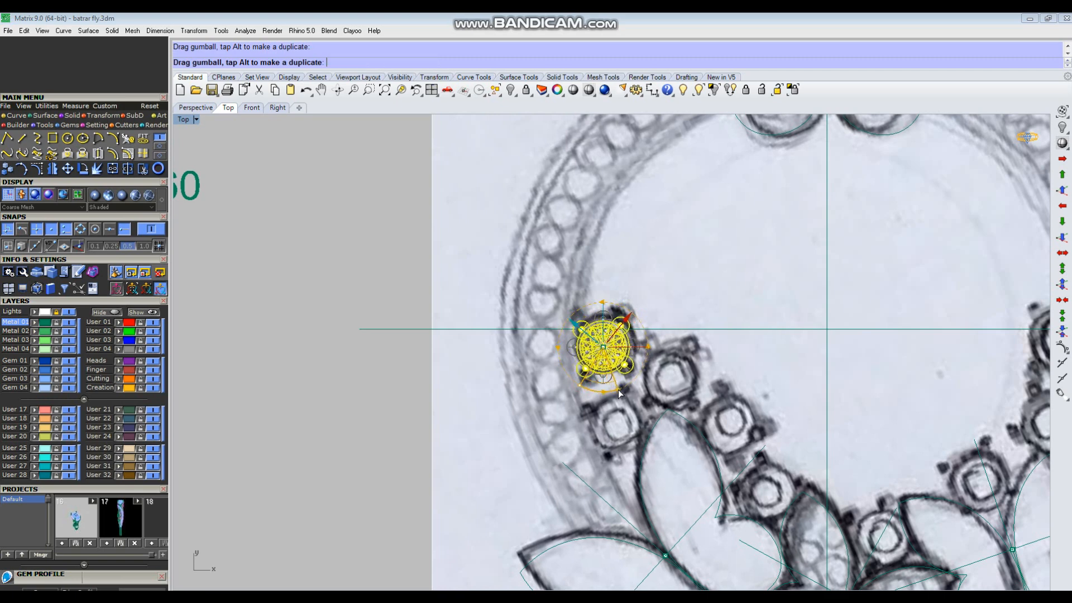
scroll(616, 347, "up", 2)
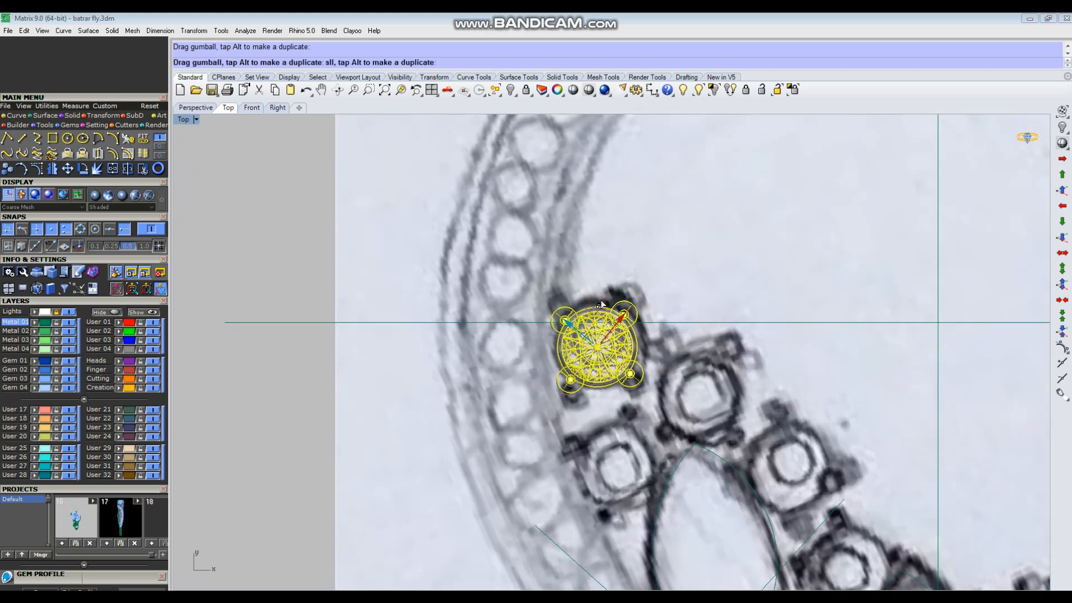
left_click(692, 234)
scroll(444, 364, "down", 3)
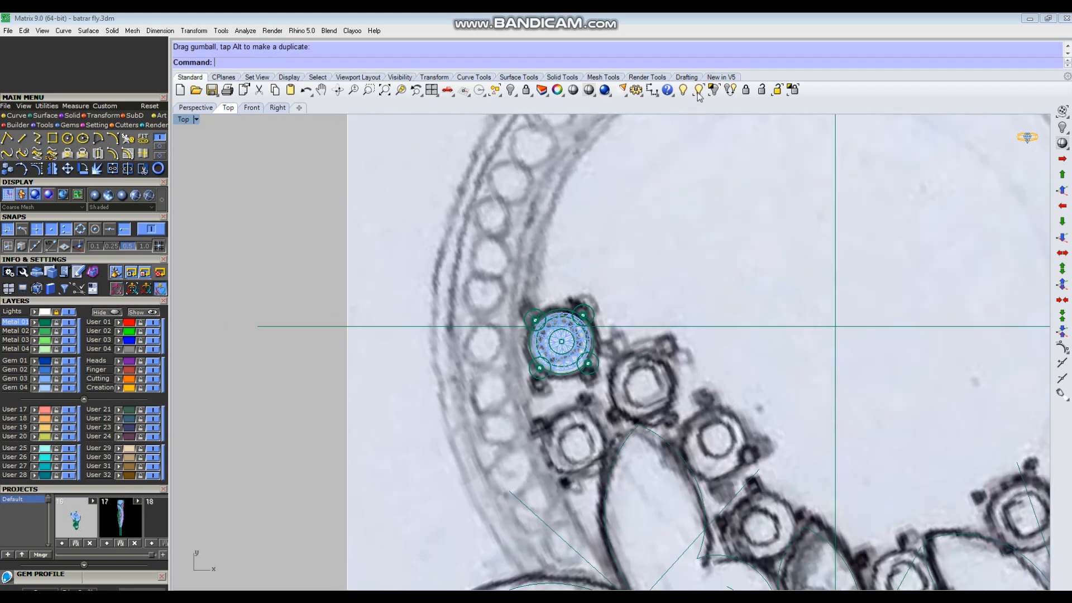
Step: Show only the ring's inner and outer circle curves from the hidden objects
left_click(698, 90)
left_click_drag(401, 342, 433, 339)
key("Return")
scroll(593, 335, "up", 2)
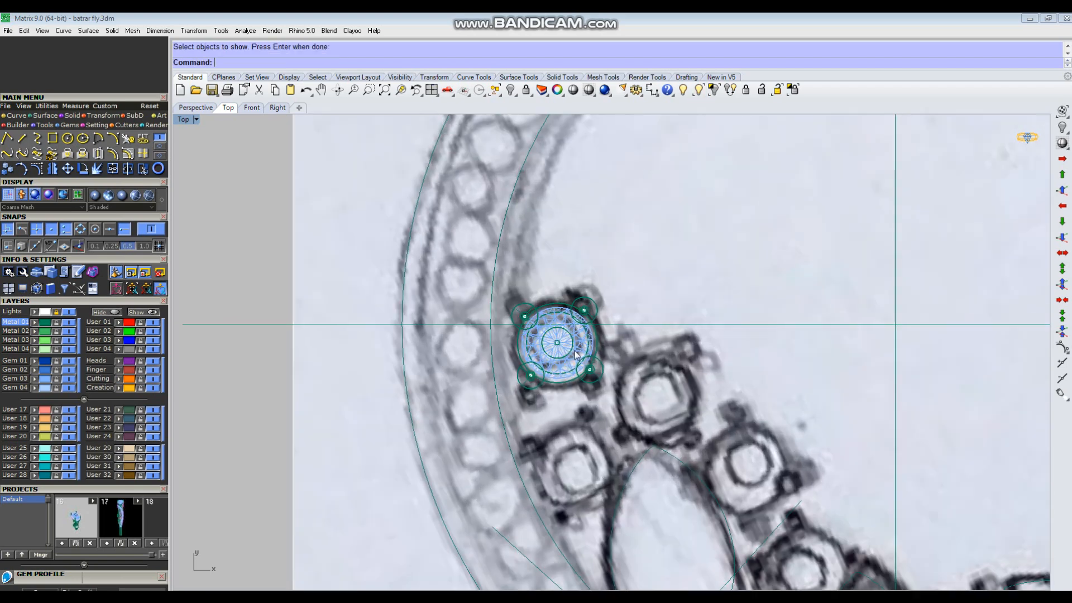
Step: Duplicate the prong-set gem onto the two neighbouring sketched stones on the ring's left side, turning the copies to match the sketch
left_click_drag(578, 319, 588, 399)
left_click(611, 258)
scroll(524, 298, "down", 4)
left_click(561, 306)
key("alt")
scroll(552, 432, "up", 3)
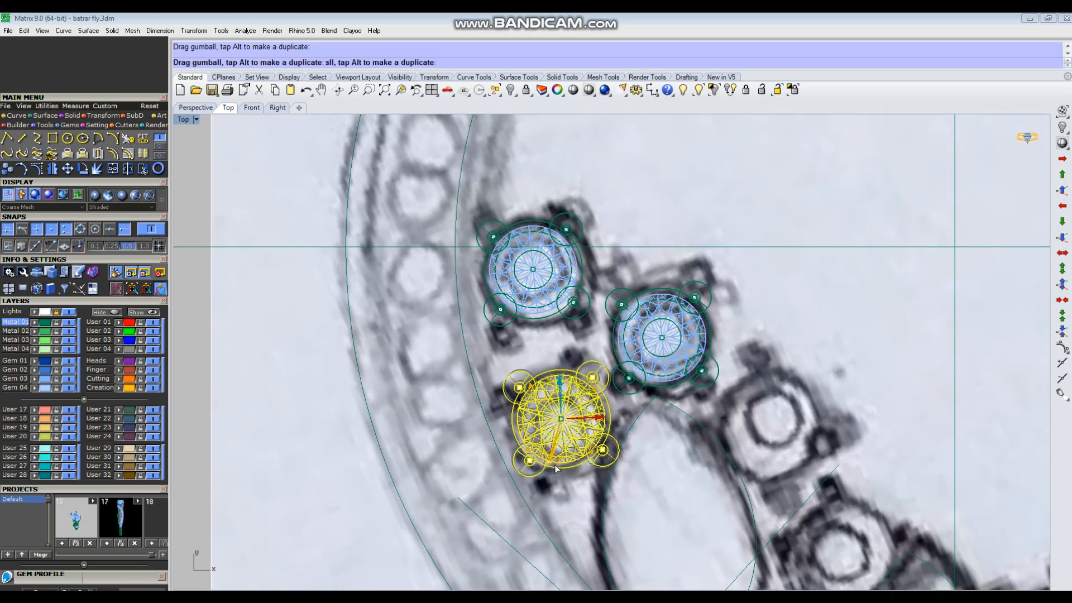
scroll(458, 323, "down", 3)
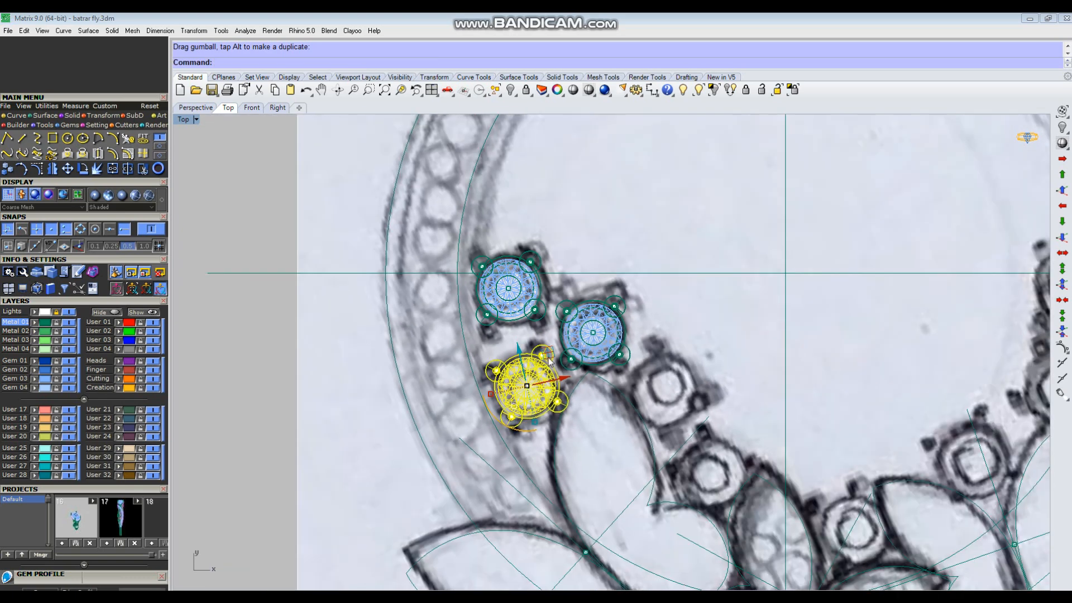
Step: Duplicate the gem onto the next three sketched stones descending from the left butterfly to above the middle butterfly
left_click_drag(501, 370, 642, 369)
right_click_drag(642, 370, 600, 331)
left_click_drag(645, 318, 690, 407)
right_click_drag(690, 407, 609, 339)
left_click_drag(599, 340, 738, 407)
right_click_drag(677, 418, 636, 411)
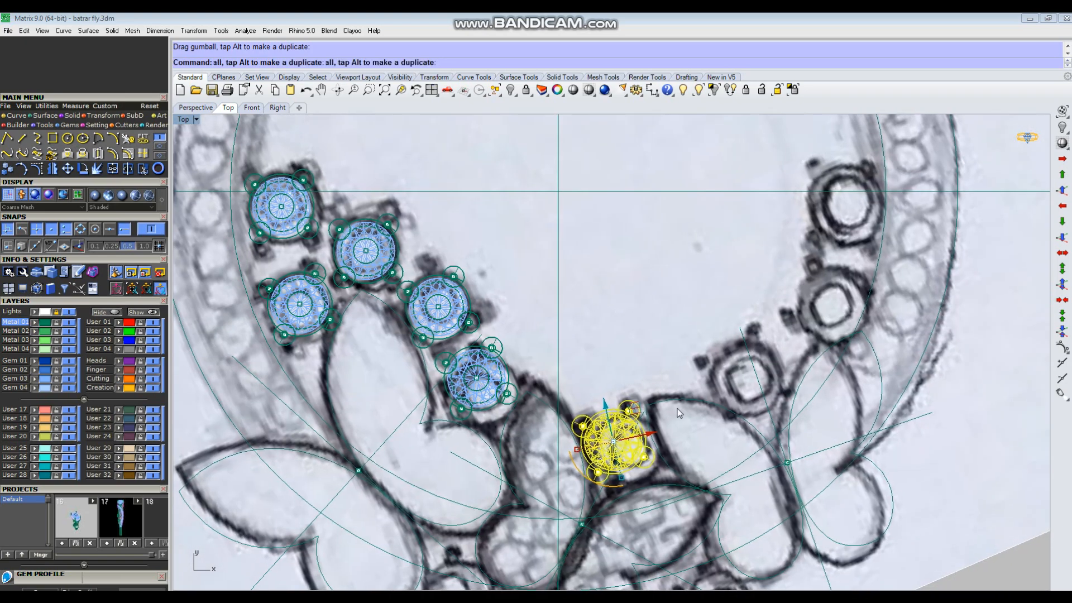
Step: Duplicate the gem onto the three sketched stones rising along the ring's inner right side
left_click_drag(640, 409, 785, 338)
key("alt")
right_click_drag(810, 319, 725, 391)
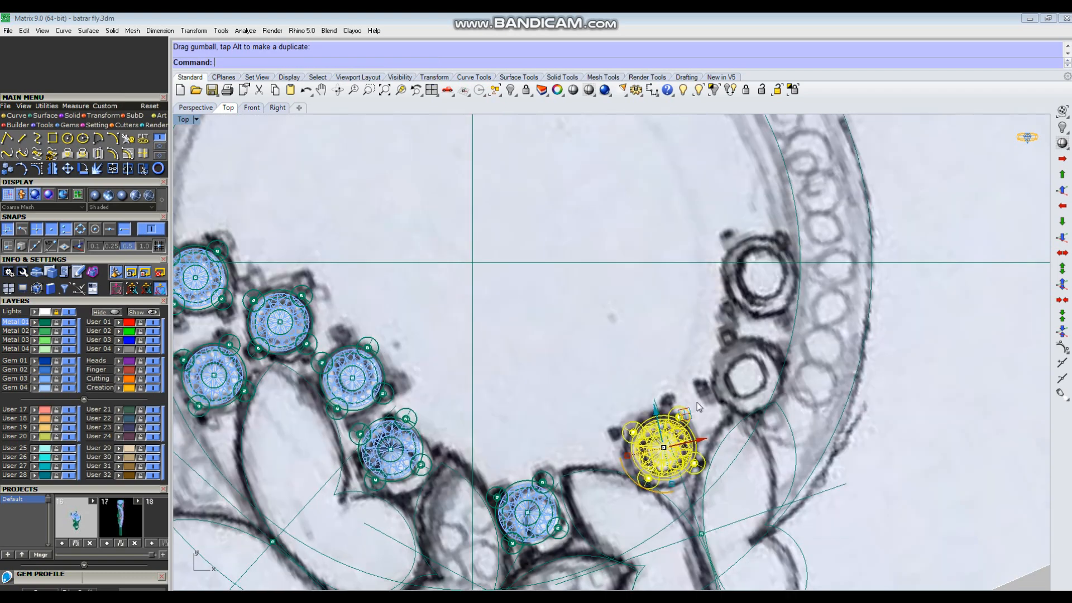
left_click_drag(684, 413, 766, 342)
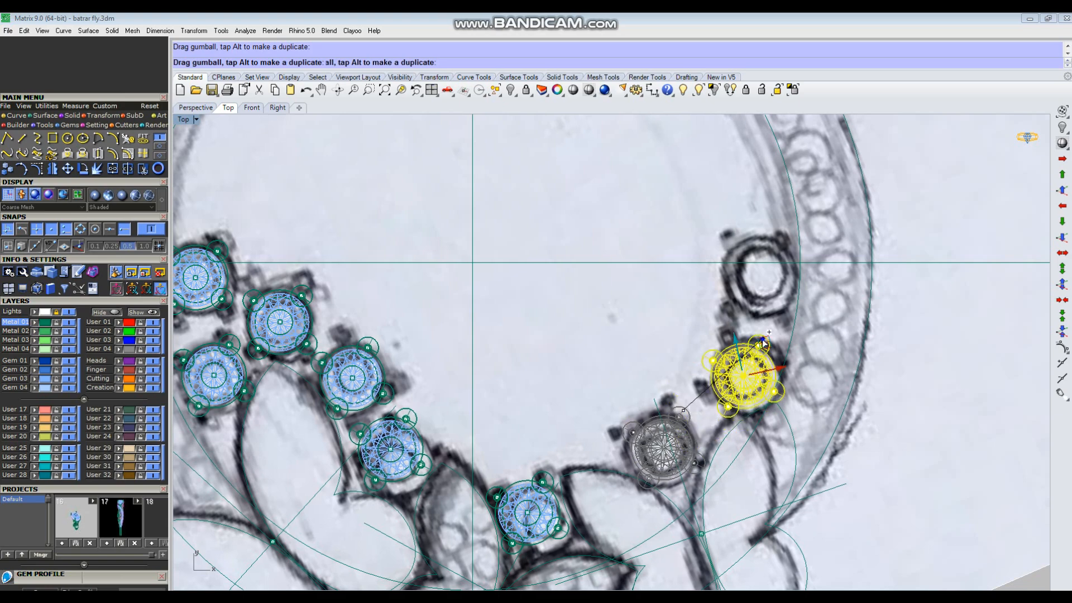
right_click_drag(766, 341, 719, 399)
left_click_drag(722, 397, 737, 301)
key("alt")
Step: Duplicate the gem onto the five sketched stones beneath the lower butterflies
scroll(723, 329, "down", 5)
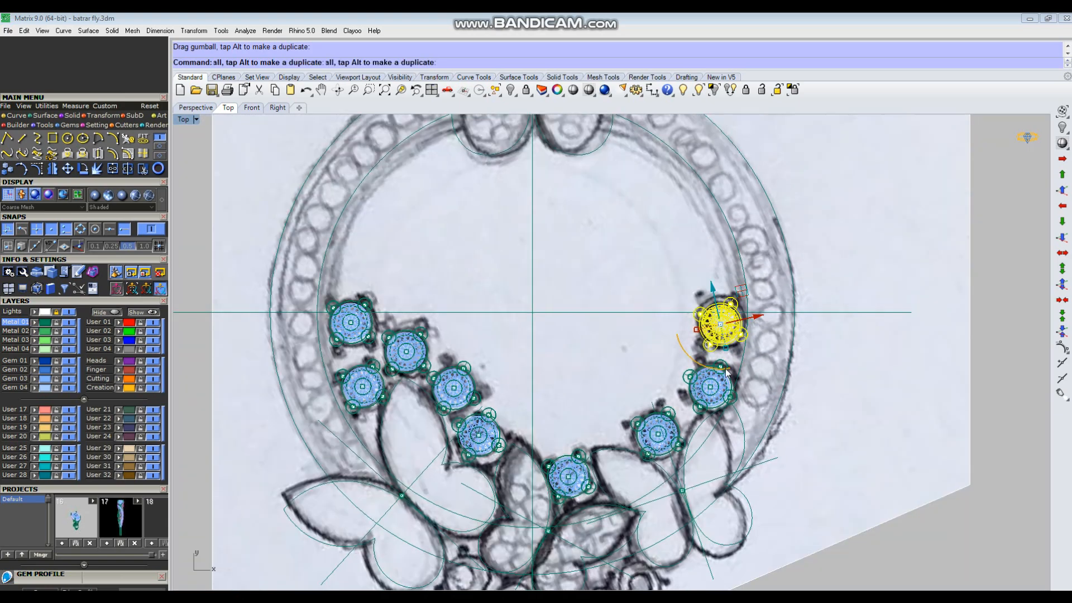
left_click_drag(756, 230, 658, 426)
scroll(705, 404, "up", 5)
right_click_drag(657, 426, 684, 400)
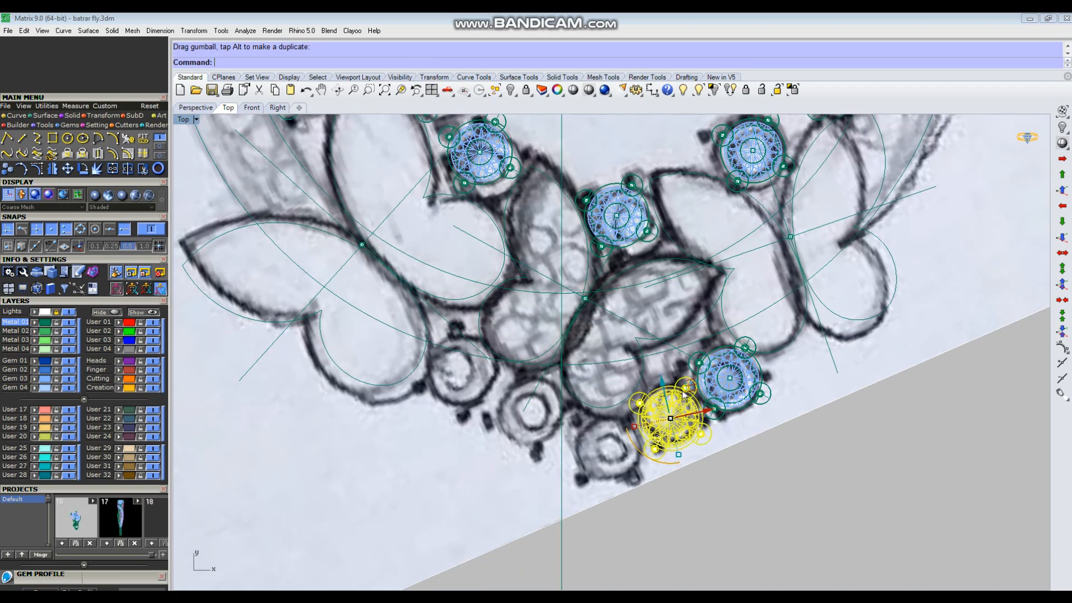
left_click_drag(648, 427, 635, 425)
left_click_drag(628, 424, 484, 366)
key("alt")
left_click(843, 467)
scroll(842, 467, "down", 5)
scroll(665, 402, "down", 3)
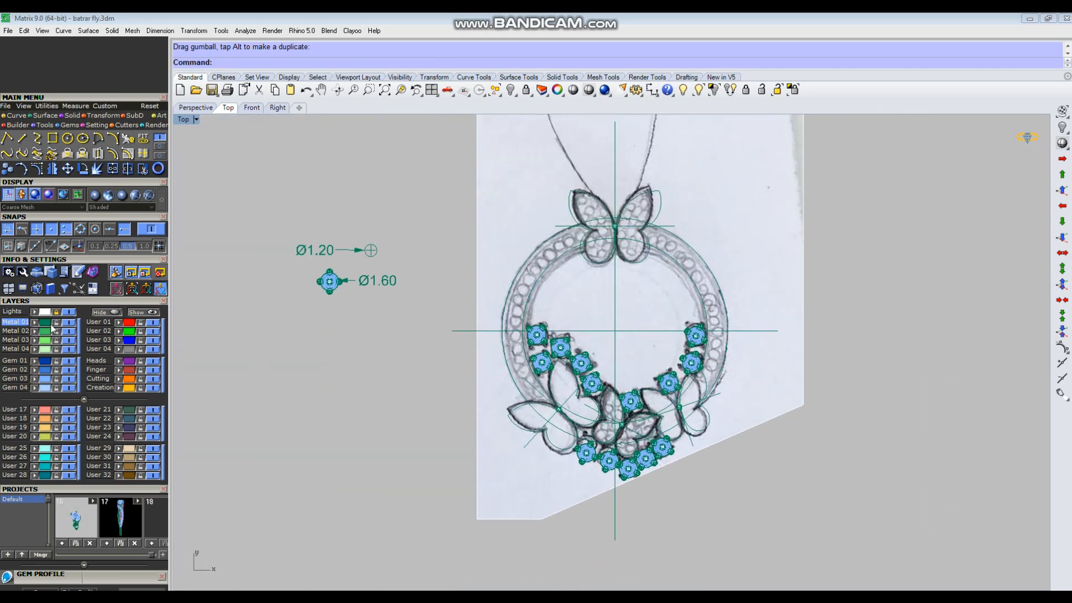
Step: Hide the sketch image's layer, then rotate the leftmost gem of the bottom row and move it up beside the left butterfly's wing
left_click(71, 312)
scroll(543, 478, "up", 8)
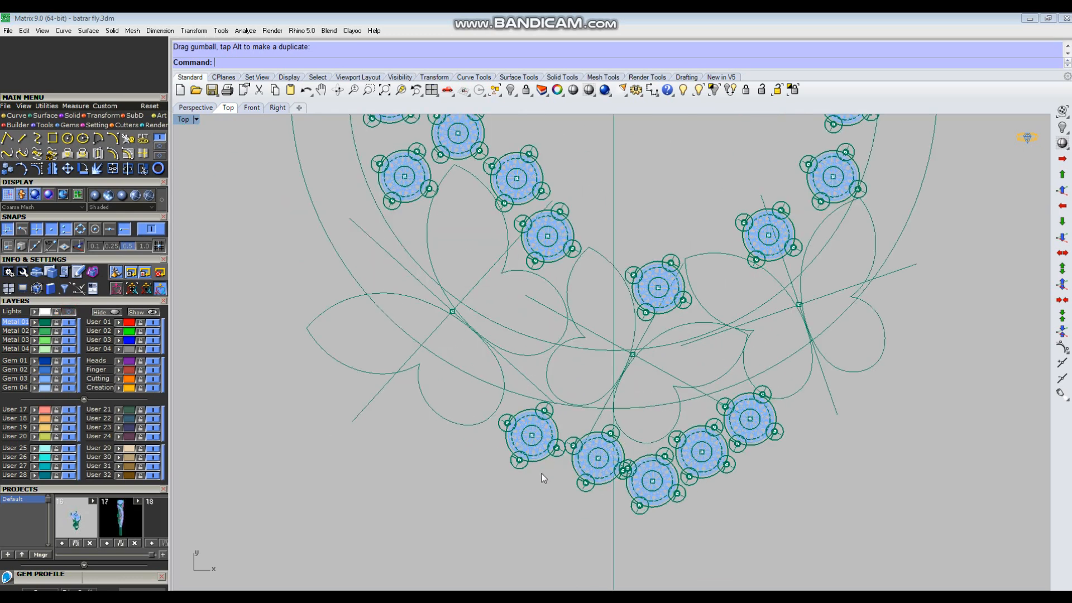
left_click(523, 439)
left_click_drag(511, 466, 546, 455)
scroll(547, 414, "up", 5)
left_click_drag(532, 412, 516, 352)
left_click_drag(519, 439, 519, 353)
left_click(675, 386)
scroll(457, 313, "down", 6)
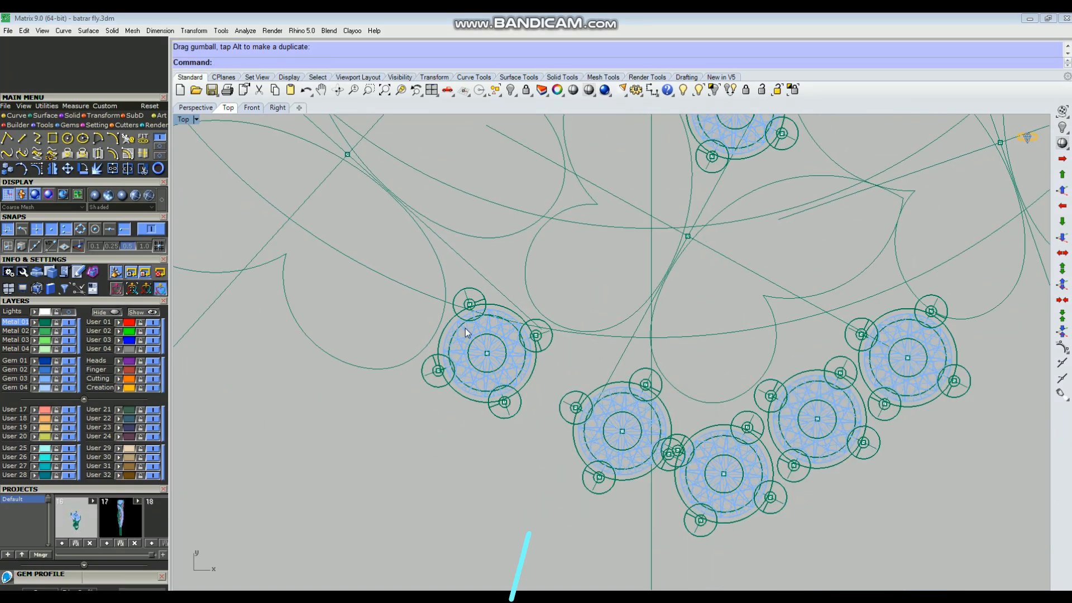
Step: Move the second gem from the left in the bottom row up by its upper prong onto the middle butterfly's axis line
left_click(637, 420)
right_click_drag(642, 415, 622, 413)
scroll(618, 413, "up", 12)
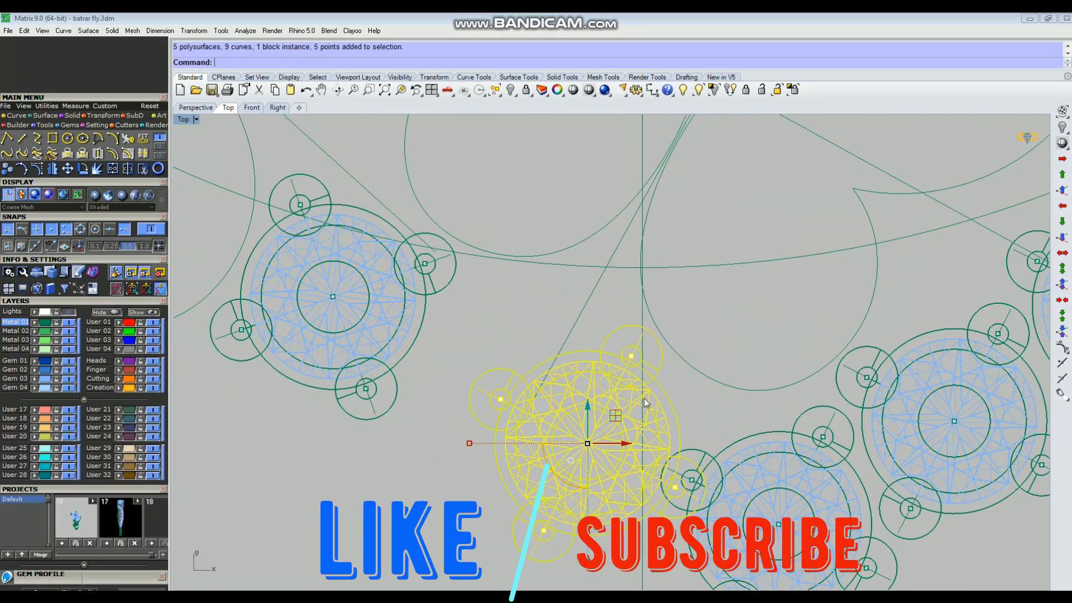
key("m")
key("Return")
left_click(612, 330)
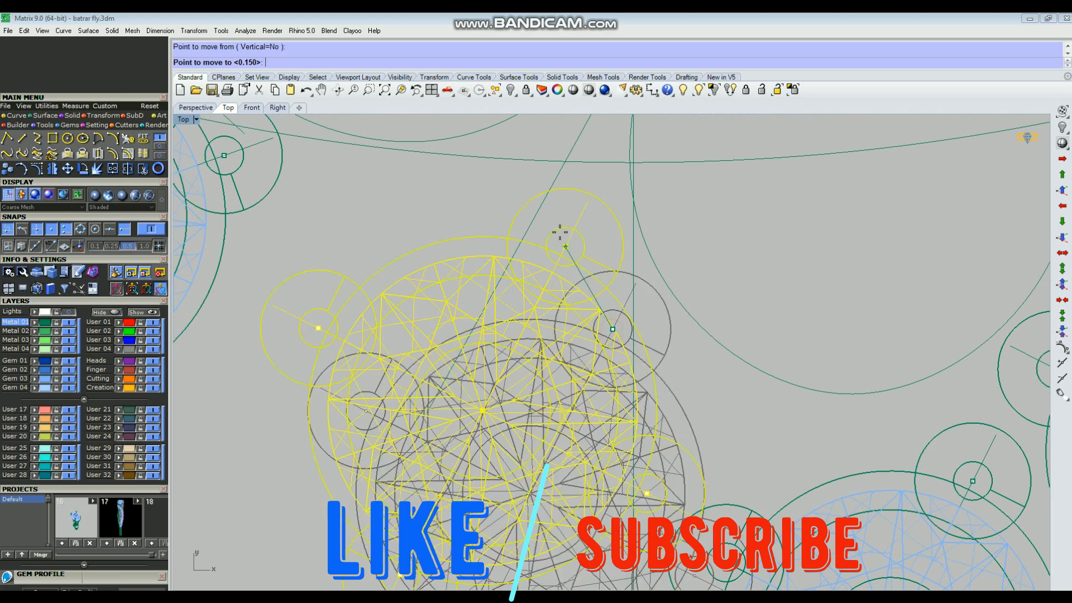
left_click(544, 211)
Step: Rotate that gem about its upper prong to align it with the middle butterfly's axis line
scroll(545, 210, "up", 6)
key("r")
key("Return")
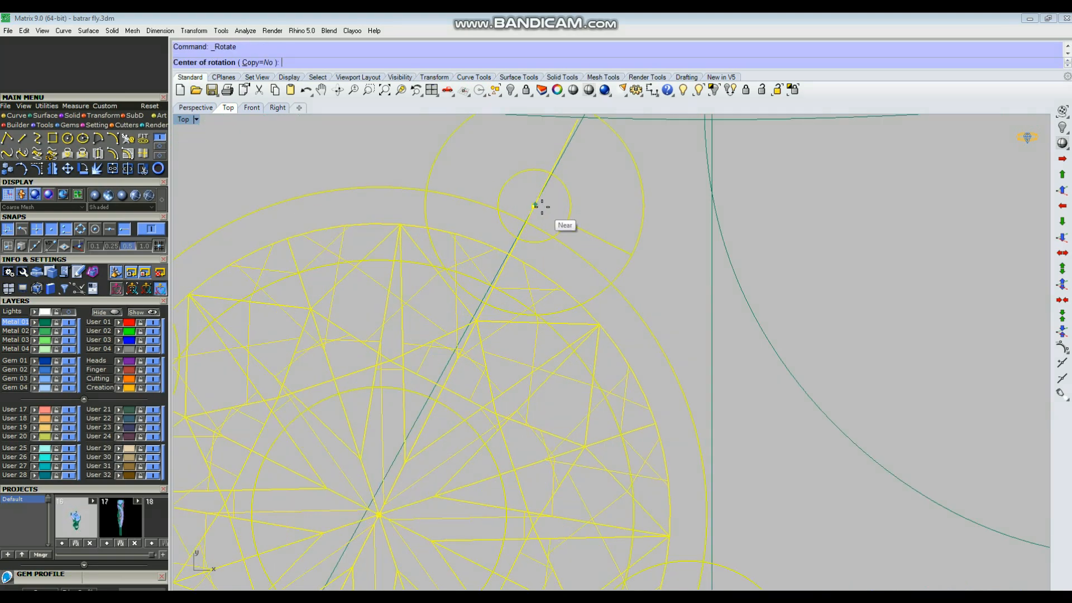
left_click(542, 207)
right_click_drag(373, 506, 431, 410)
scroll(432, 412, "up", 2)
left_click(443, 419)
left_click(446, 386)
scroll(461, 388, "down", 10)
key("Escape")
scroll(581, 402, "down", 8)
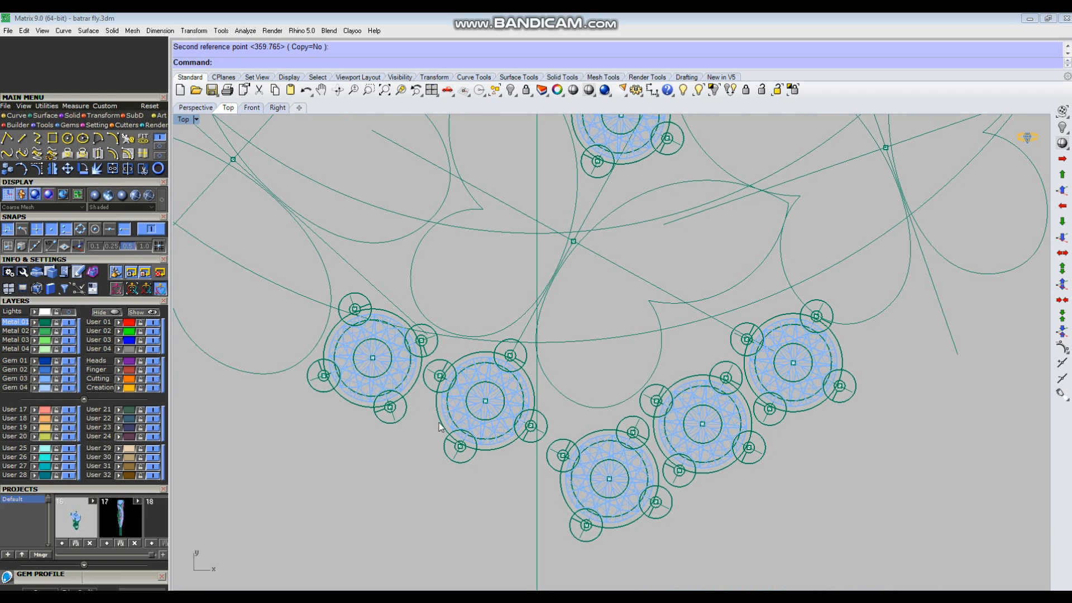
Step: Move the rightmost gem of the bottom row up against the right butterfly's wing, switch off history recording, and rotate the gem
right_click_drag(690, 391, 639, 414)
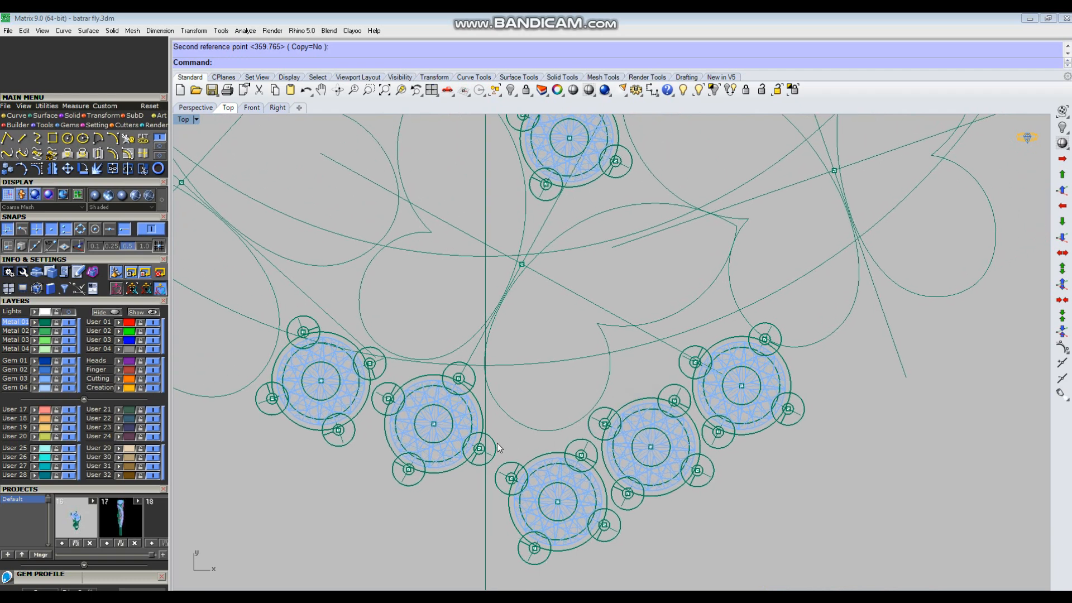
scroll(505, 421, "down", 2)
scroll(646, 412, "up", 6)
right_click_drag(625, 452, 603, 412)
scroll(603, 411, "down", 4)
right_click_drag(659, 455, 611, 529)
left_click(645, 429)
left_click_drag(670, 402, 699, 418)
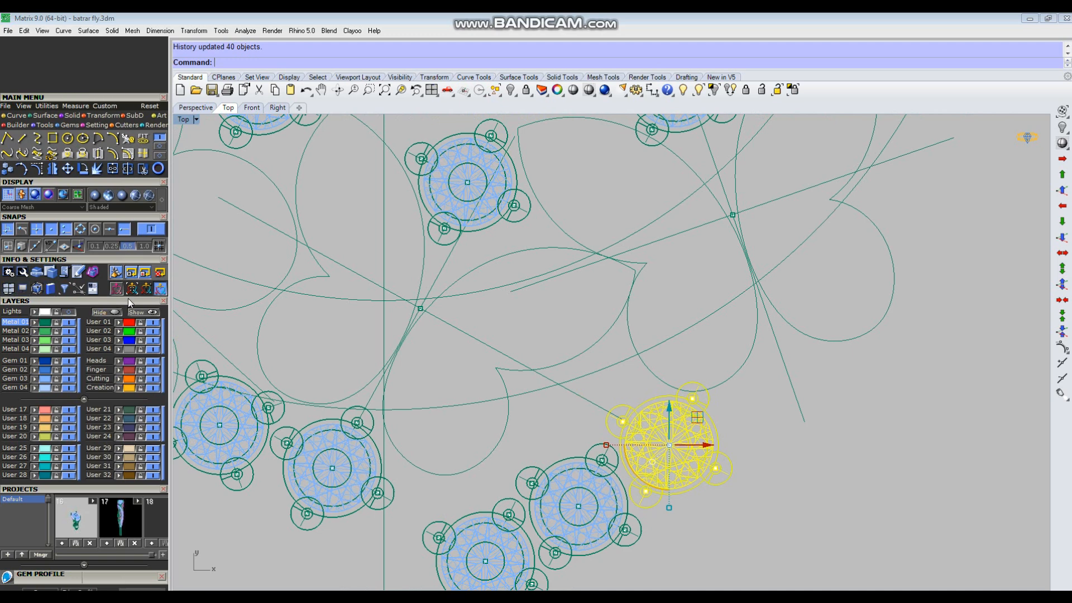
left_click(116, 277)
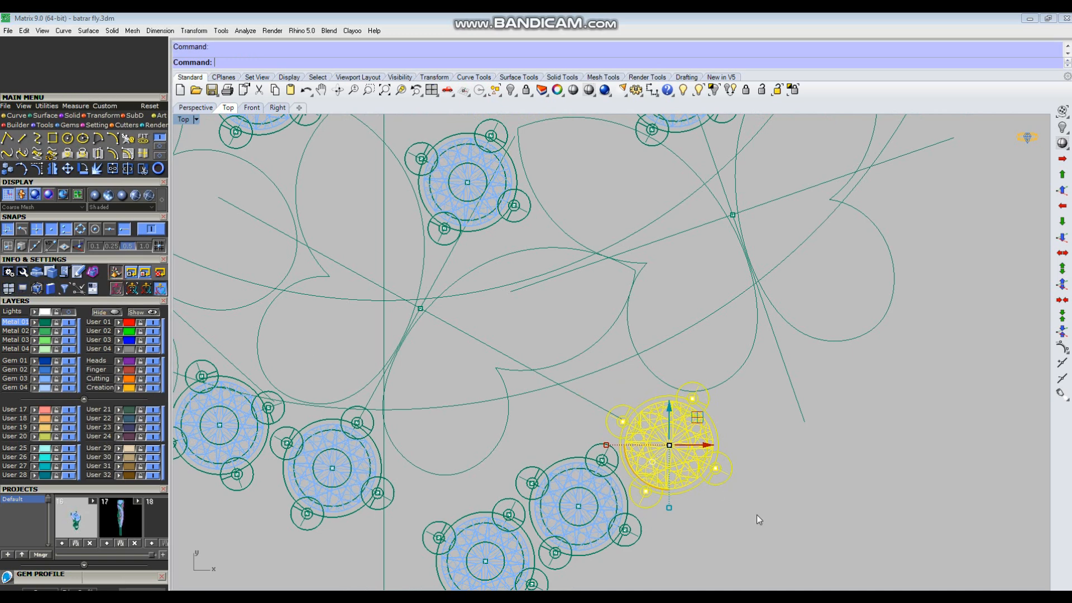
left_click_drag(655, 487, 717, 427)
left_click(787, 436)
Step: Move the second gem from the right in the bottom row up between the two butterfly wings and rotate it to fit
right_click_drag(660, 495, 686, 465)
left_click(622, 462)
left_click_drag(638, 444, 629, 372)
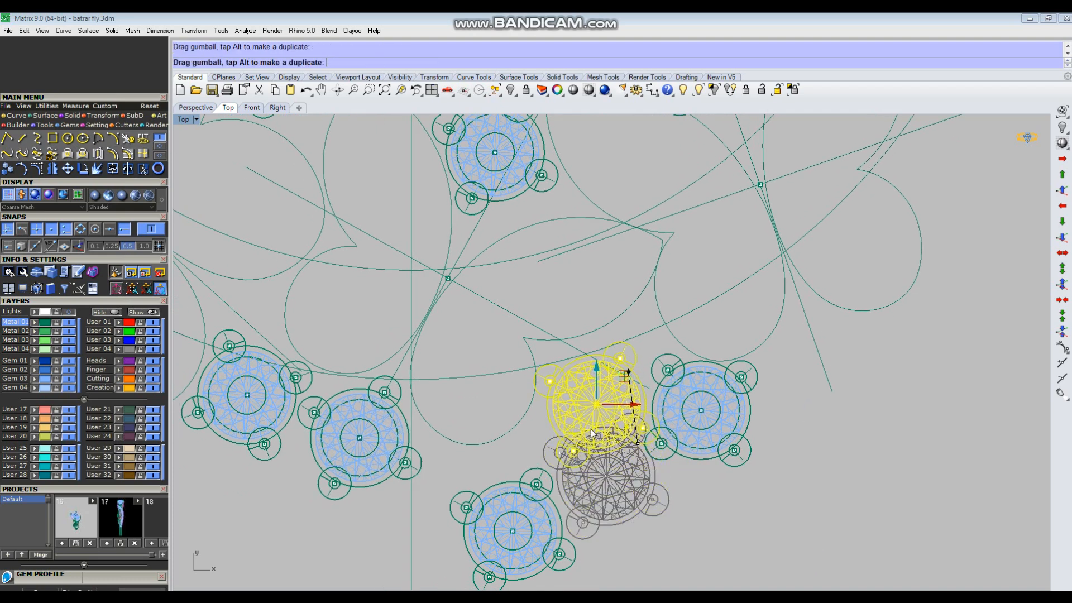
left_click_drag(578, 445, 609, 451)
left_click_drag(594, 371, 580, 409)
scroll(580, 408, "up", 4)
left_click_drag(581, 451, 586, 454)
left_click(594, 372)
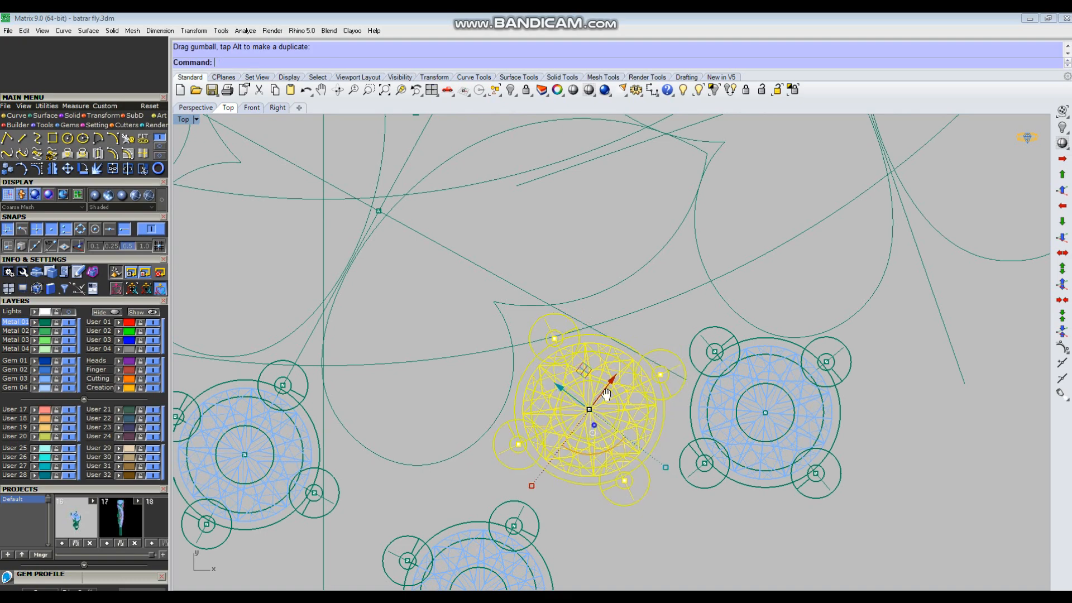
Step: Move the lowest gem up under the middle butterfly's lower wing and adjust its rotation
right_click_drag(492, 562, 610, 413)
left_click(611, 413)
left_click_drag(633, 414, 592, 364)
left_click_drag(537, 434, 591, 371)
key("Escape")
scroll(581, 374, "down", 10)
right_click_drag(615, 410, 585, 465)
scroll(581, 458, "down", 6)
scroll(570, 446, "up", 8)
right_click_drag(349, 477, 472, 442)
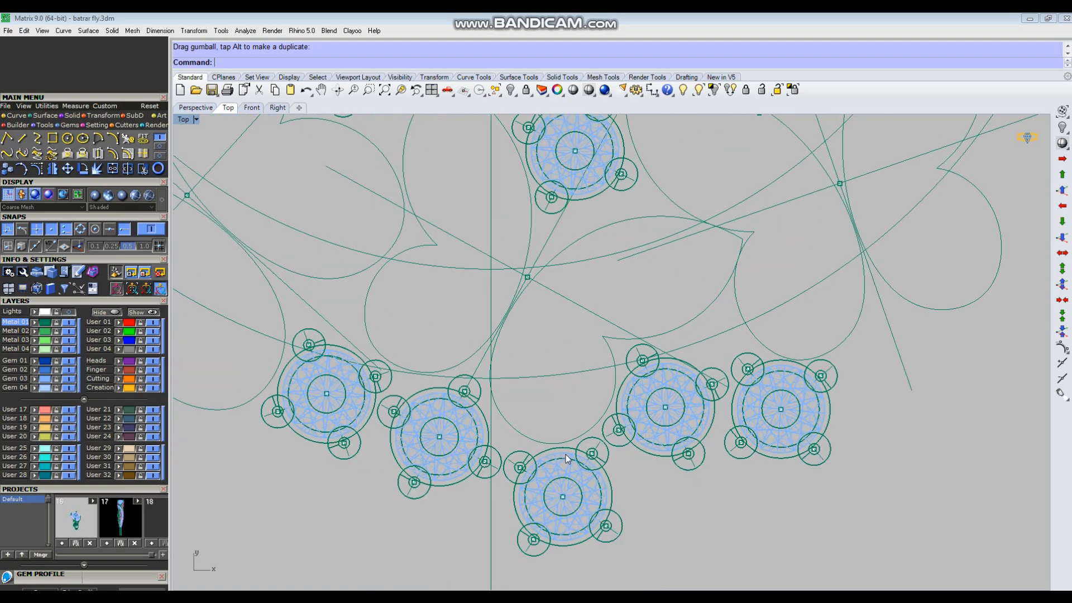
Step: Rotate the uppermost gem on the ring's right side and position it just inside the inner circle
scroll(565, 451, "down", 6)
right_click_drag(650, 362, 638, 422)
right_click_drag(726, 310, 646, 450)
scroll(674, 335, "up", 6)
left_click(677, 343)
left_click_drag(649, 339, 636, 332)
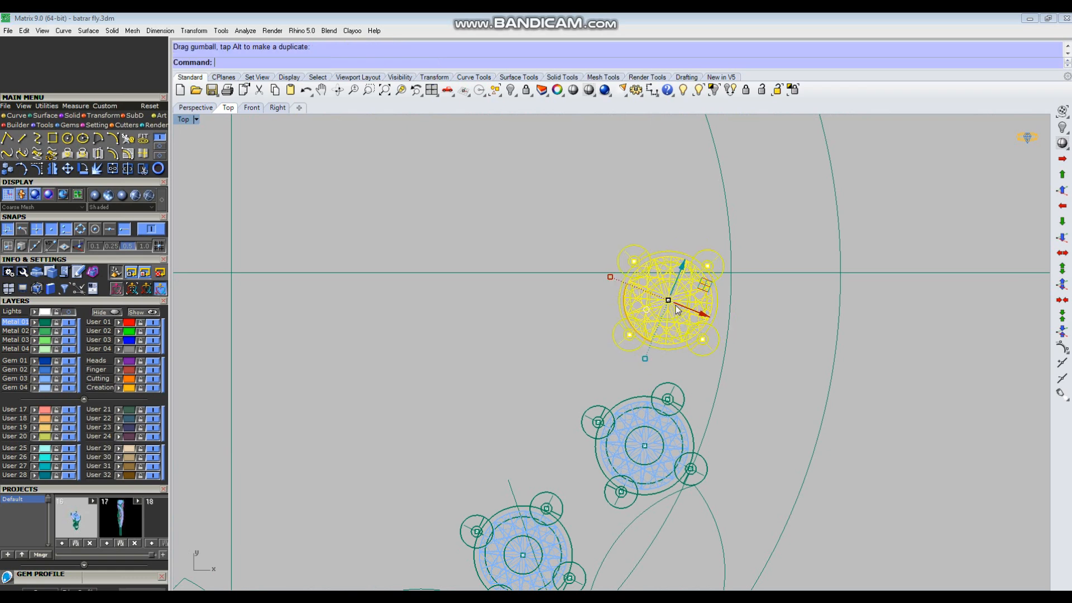
scroll(676, 301, "up", 4)
left_click_drag(699, 289, 703, 293)
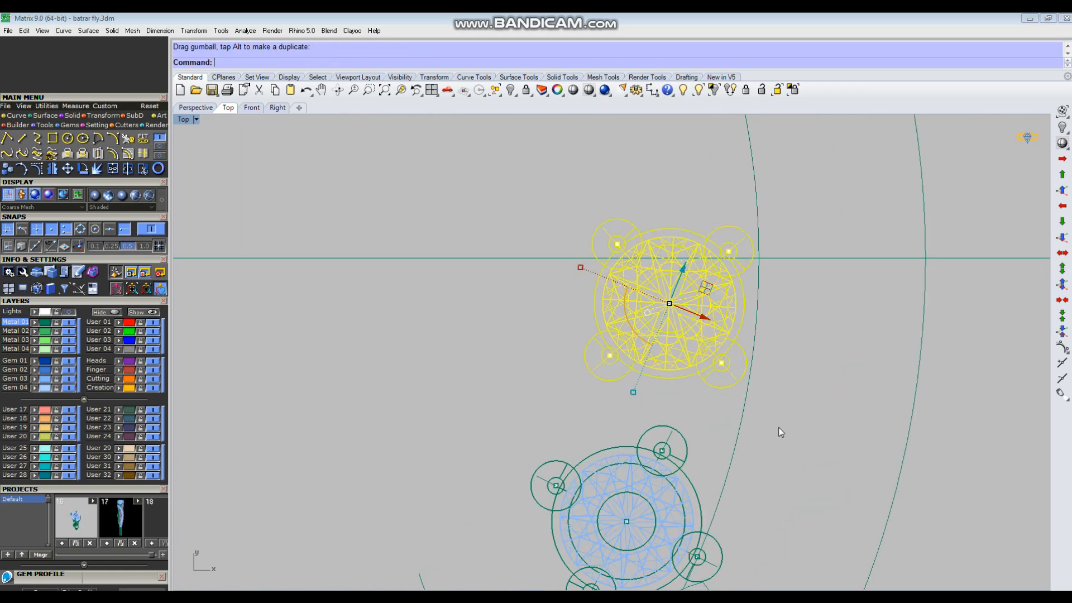
Step: Rotate the gem below it on the right side and shift it slightly toward the ring's centre
right_click_drag(760, 441, 798, 334)
left_click(639, 425)
left_click_drag(641, 449, 651, 454)
left_click_drag(692, 391, 661, 388)
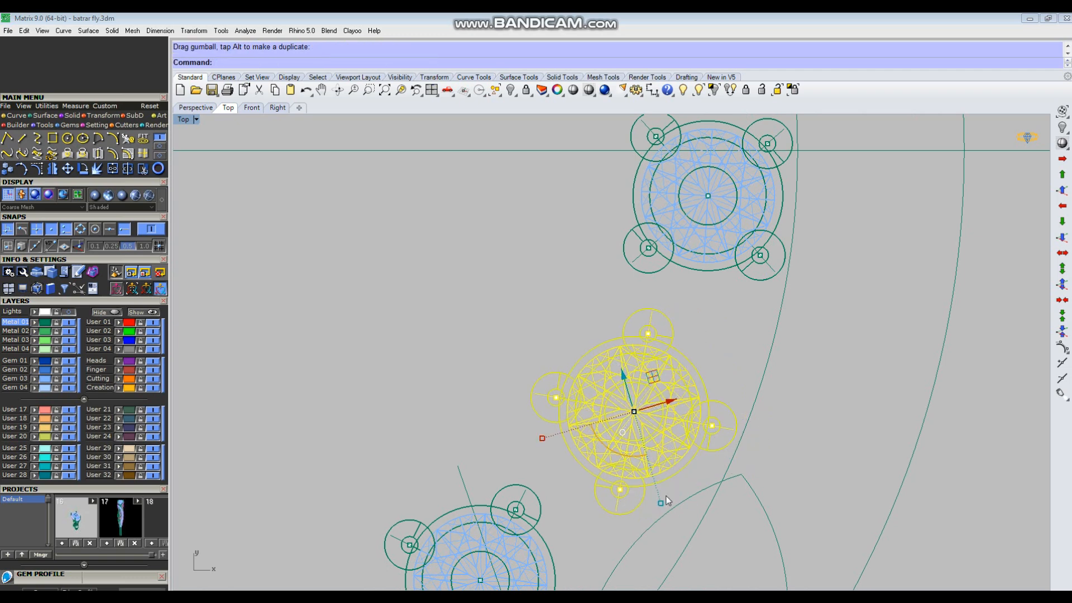
left_click(803, 407)
scroll(646, 364, "down", 3)
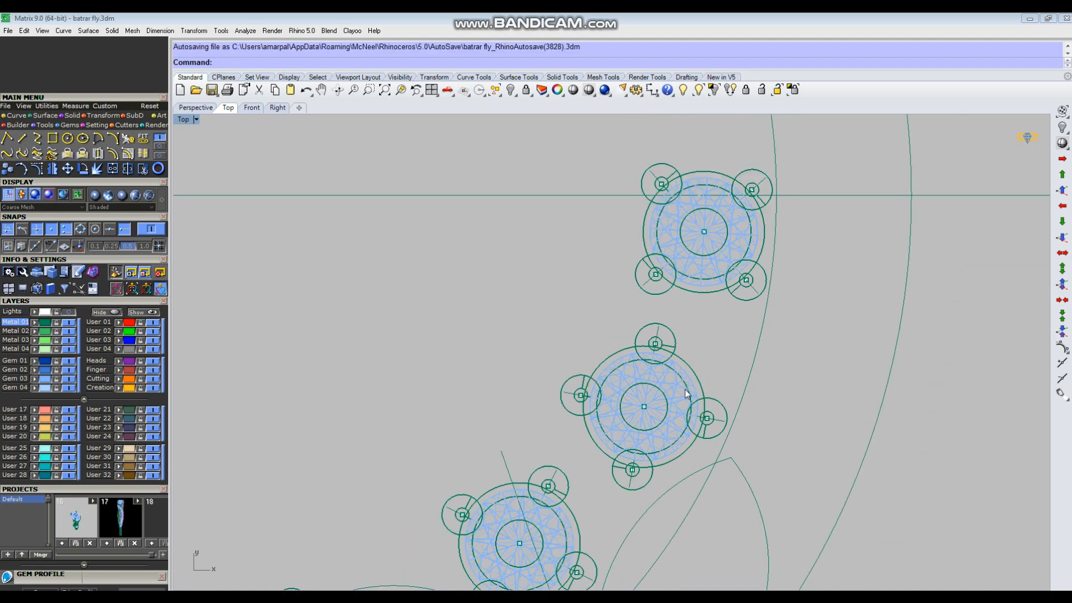
Step: Move the third gem down on the right side by its centre onto the right butterfly's axis line
scroll(693, 294, "down", 4)
right_click_drag(643, 437, 687, 400)
scroll(642, 400, "up", 6)
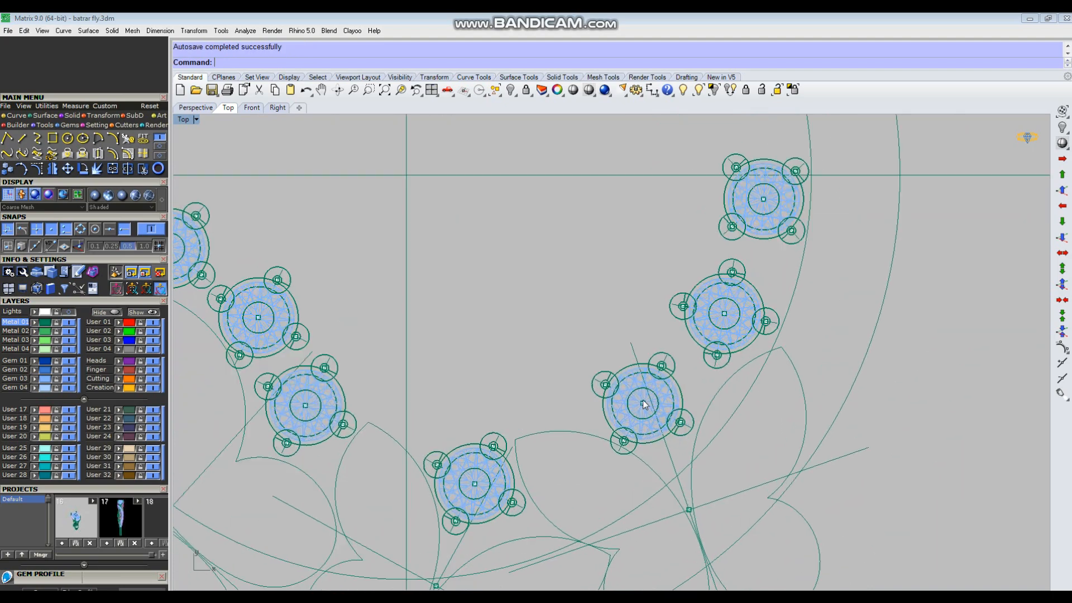
left_click(676, 392)
scroll(671, 402, "up", 4)
scroll(671, 406, "up", 8)
right_click(638, 414)
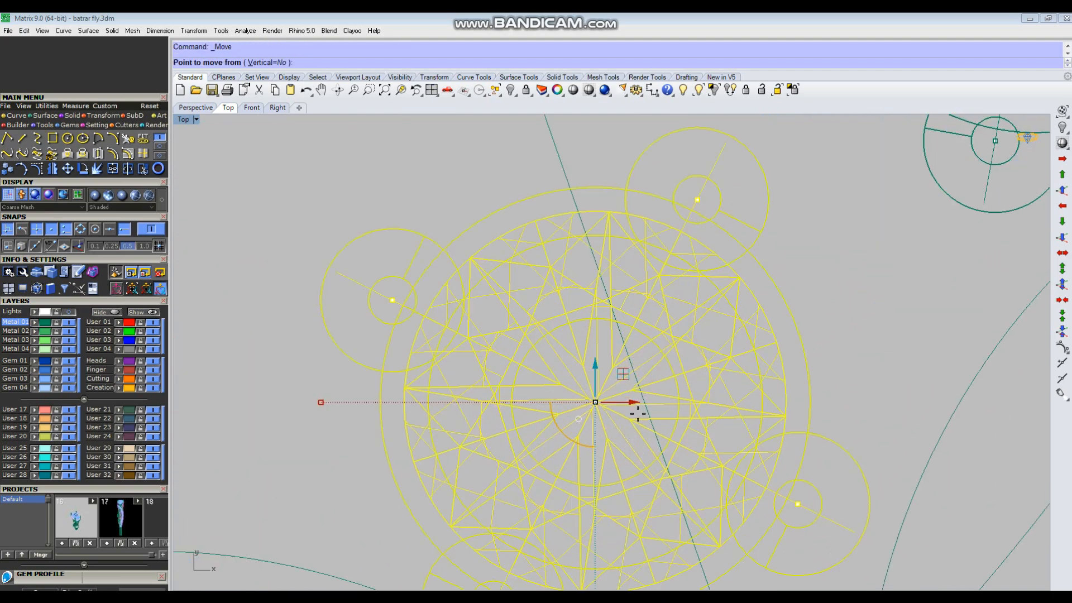
left_click(598, 405)
scroll(598, 404, "down", 3)
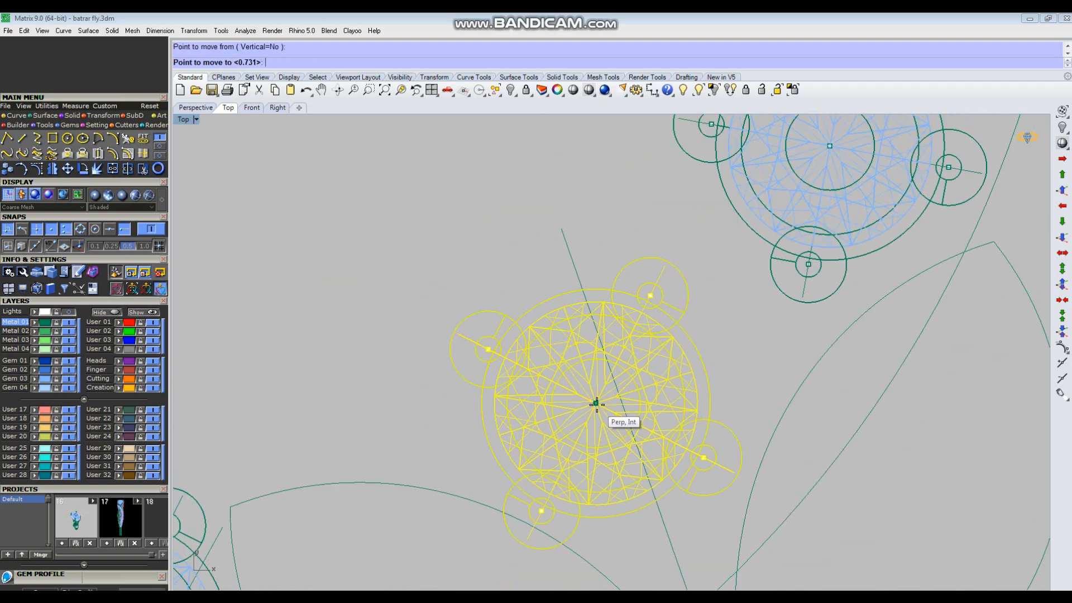
left_click(579, 282)
Step: Rotate this gem about its centre to align it with the right butterfly's axis line
scroll(581, 282, "up", 10)
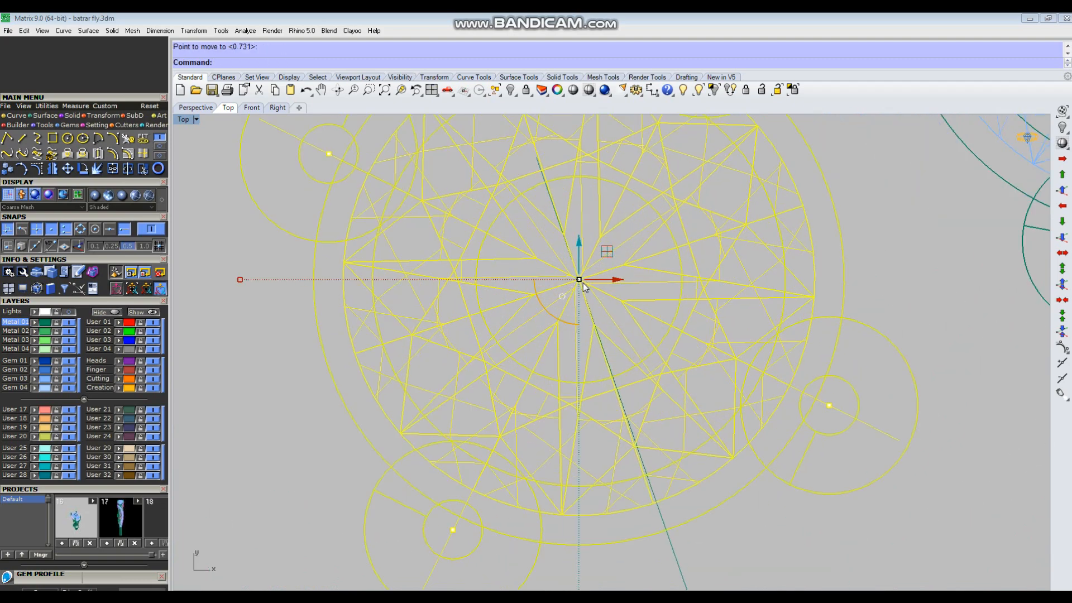
type("r")
key("Return")
left_click(574, 282)
scroll(622, 423, "up", 5)
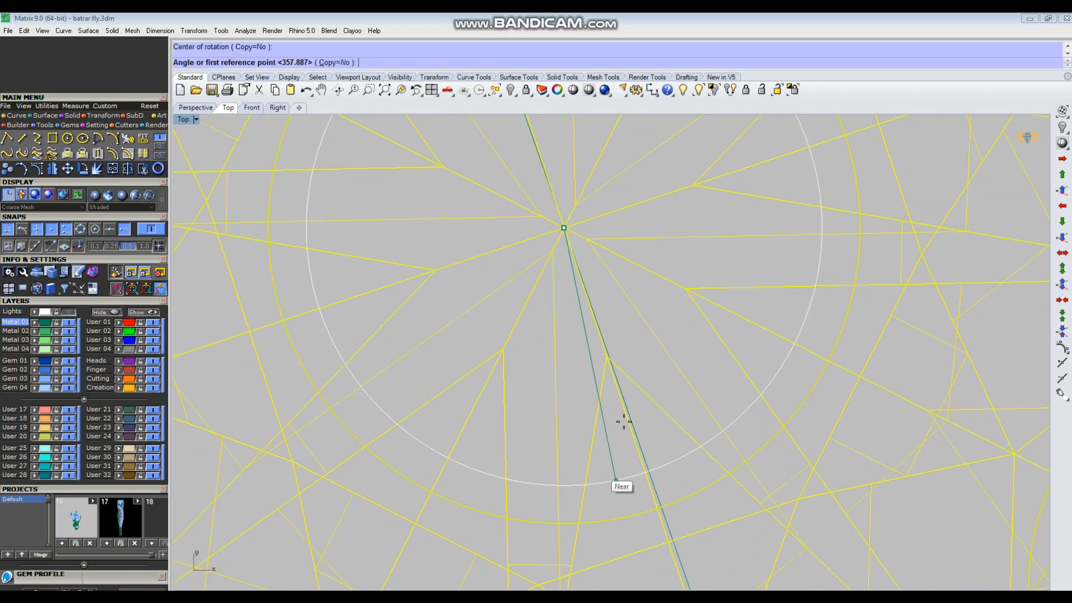
left_click(631, 424)
left_click(635, 429)
scroll(595, 368, "down", 8)
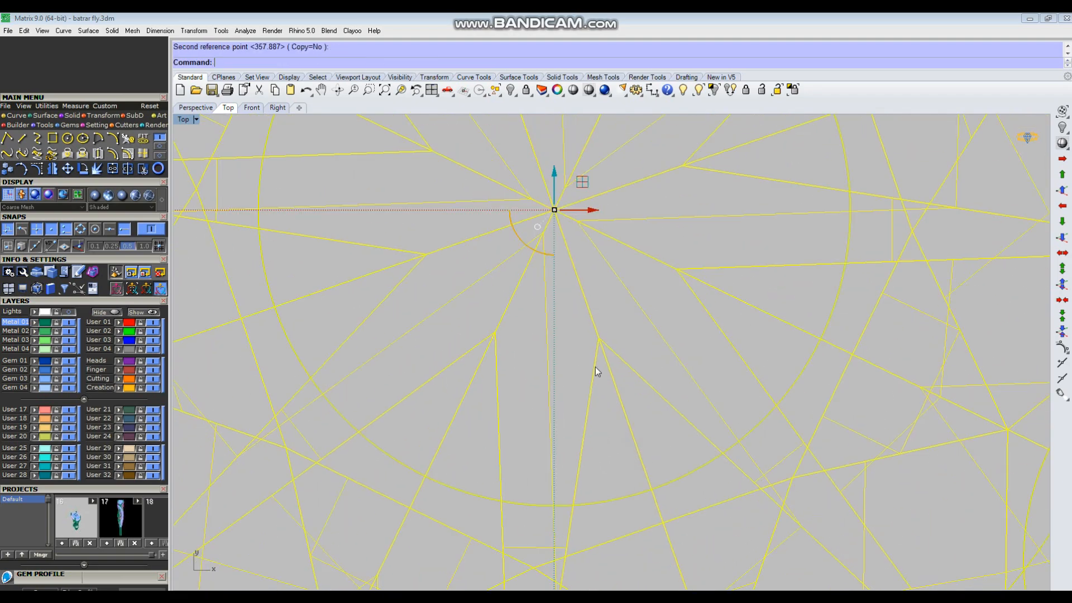
Step: Move the aligned gem along the axis line down toward the right butterfly's upper wing
type("m")
key("Return")
scroll(551, 283, "down", 5)
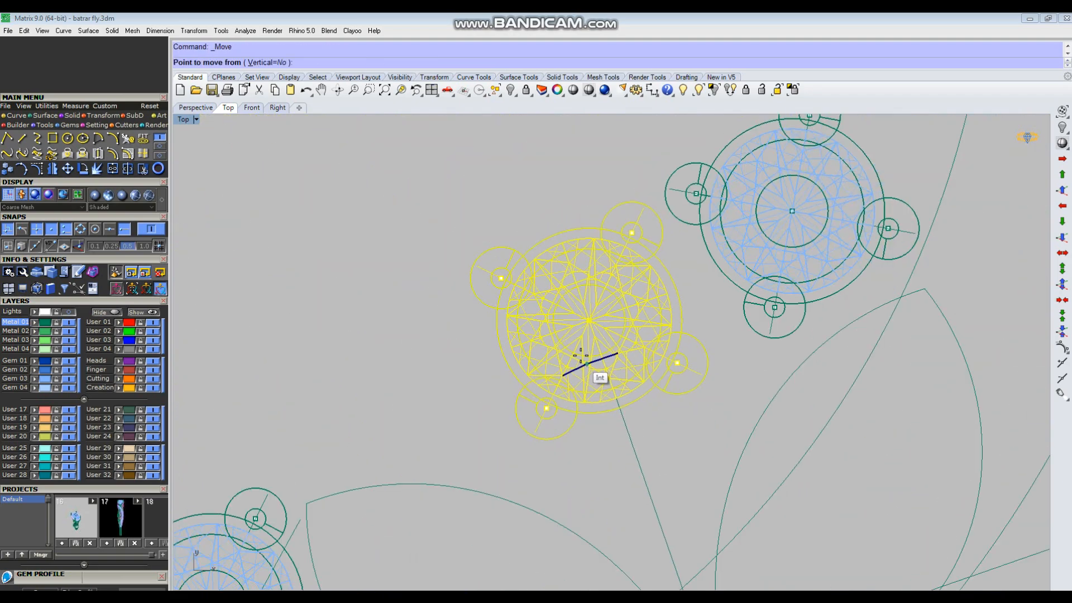
left_click(626, 439)
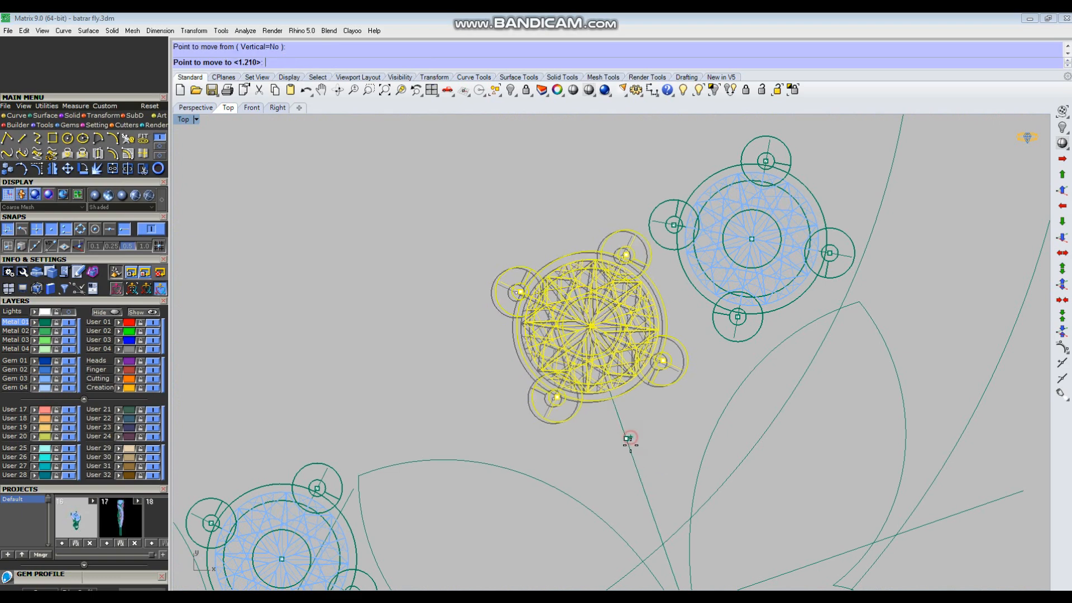
left_click(653, 507)
left_click(705, 344)
scroll(696, 358, "down", 12)
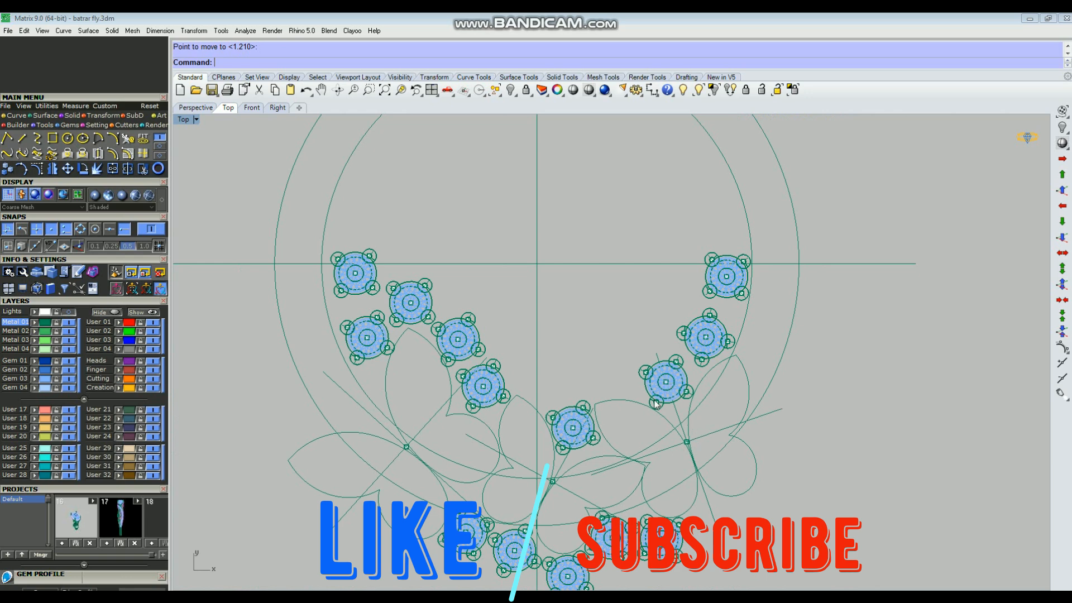
Step: Rotate the gem above the middle butterfly and move it down into the gap between the wings
scroll(574, 427, "up", 6)
left_click(623, 411)
right_click_drag(624, 408, 642, 343)
left_click_drag(572, 404, 573, 417)
left_click_drag(613, 340, 626, 364)
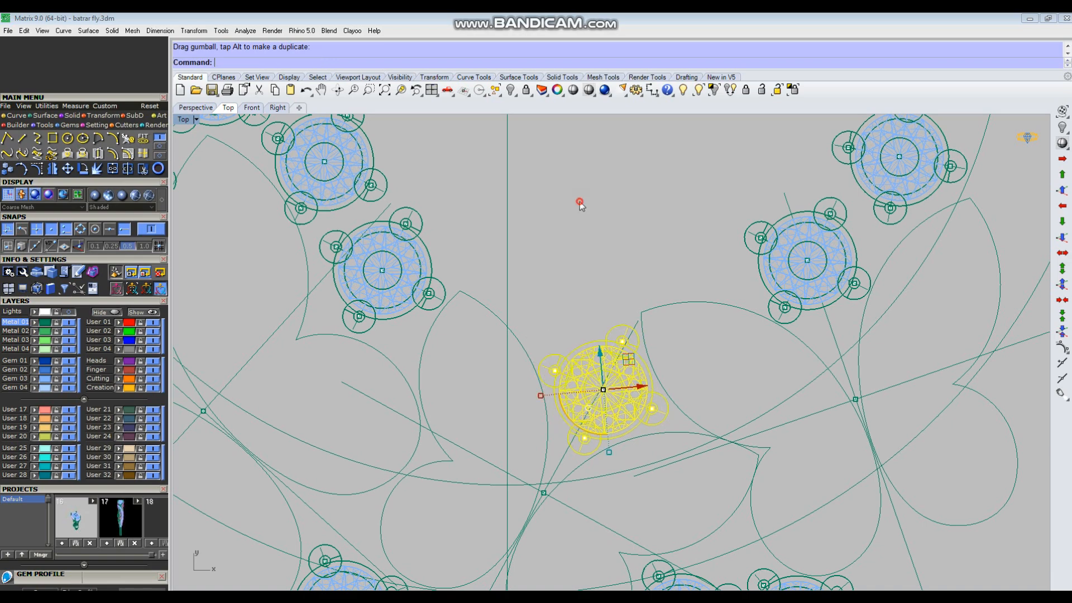
left_click(578, 199)
scroll(674, 347, "down", 10)
Step: Rotate the gem between the left and middle butterflies and nudge it down into the gap between their upper wings
right_click_drag(674, 345, 671, 369)
scroll(582, 334, "up", 6)
scroll(540, 367, "up", 4)
left_click(559, 373)
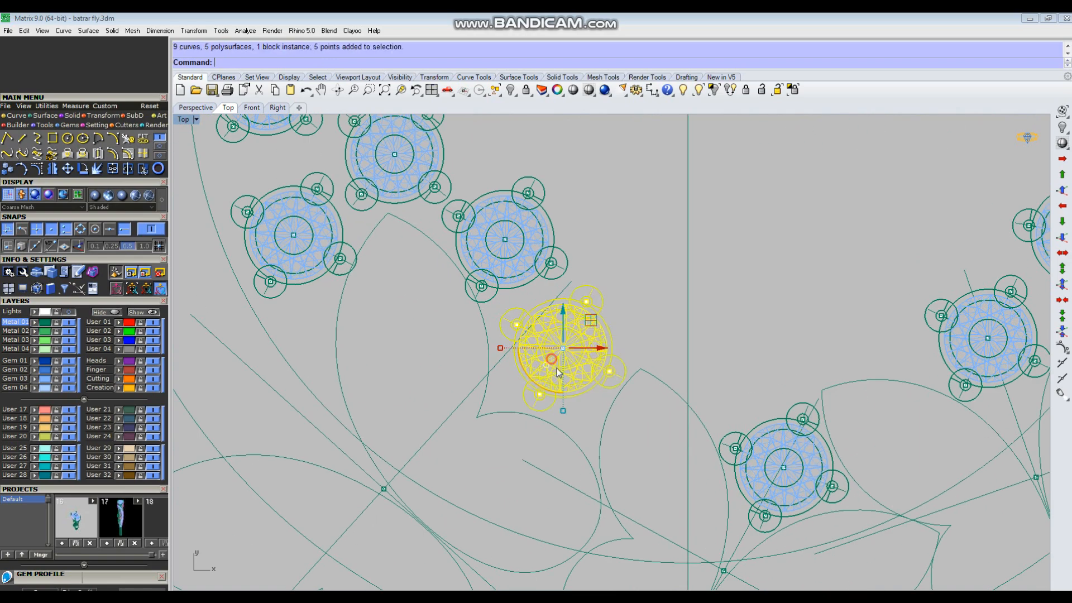
left_click_drag(546, 394, 535, 379)
left_click_drag(601, 330, 535, 387)
left_click_drag(591, 351, 594, 356)
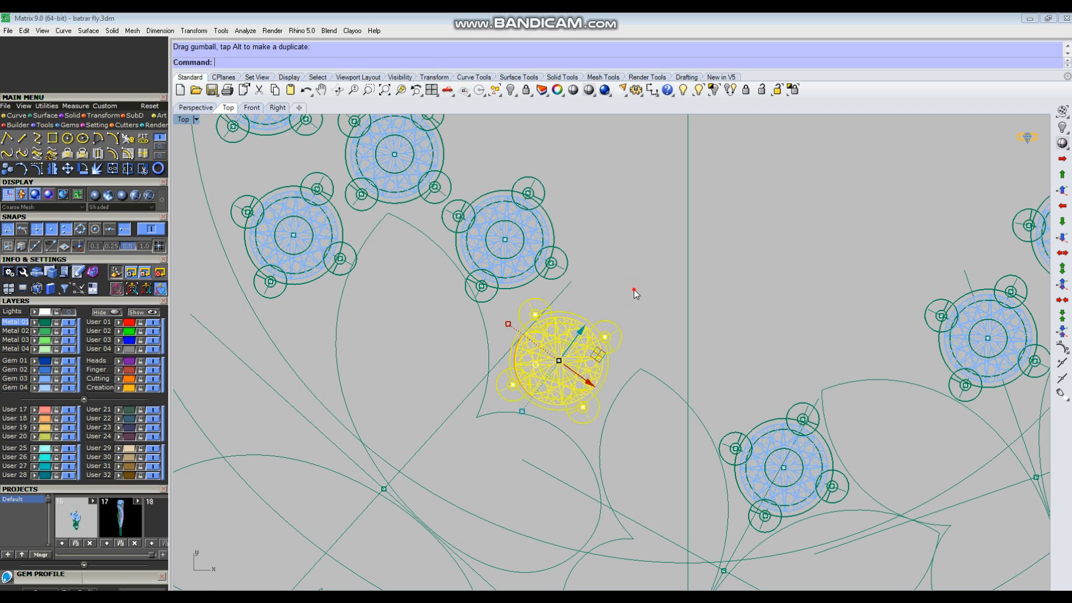
left_click(634, 290)
Step: Rotate the gem beside the left butterfly's upper wing to follow the wing's edge
right_click_drag(598, 297, 627, 387)
left_click(581, 346)
left_click_drag(519, 377, 475, 349)
key("Escape")
Step: Nudge the gem just above the left butterfly's upper wing tip slightly sideways
right_click_drag(459, 251, 546, 356)
left_click(545, 356)
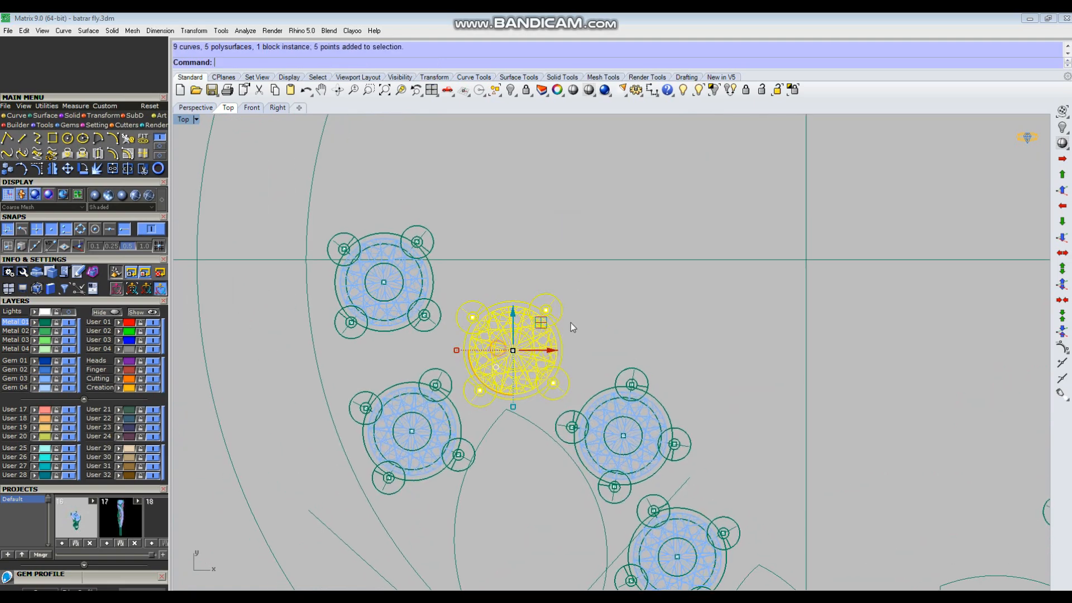
left_click_drag(547, 327, 540, 338)
key("Escape")
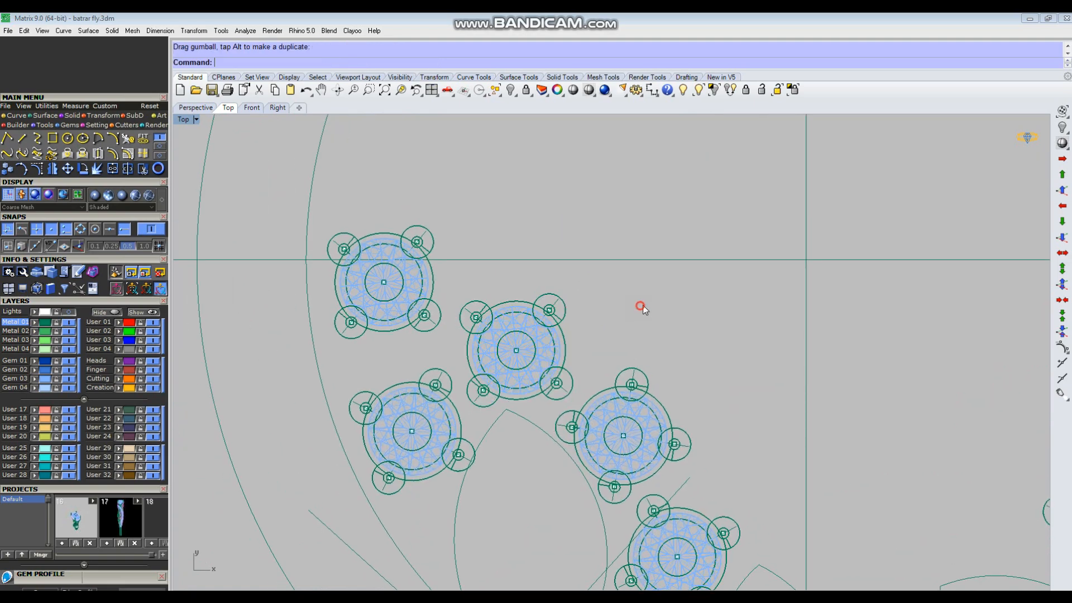
Step: Rotate the gem outside the left butterfly's wing tip and nudge the uppermost left gem near the horizontal axis
scroll(641, 304, "down", 3)
scroll(511, 368, "up", 3)
left_click(522, 412)
left_click_drag(512, 430, 531, 345)
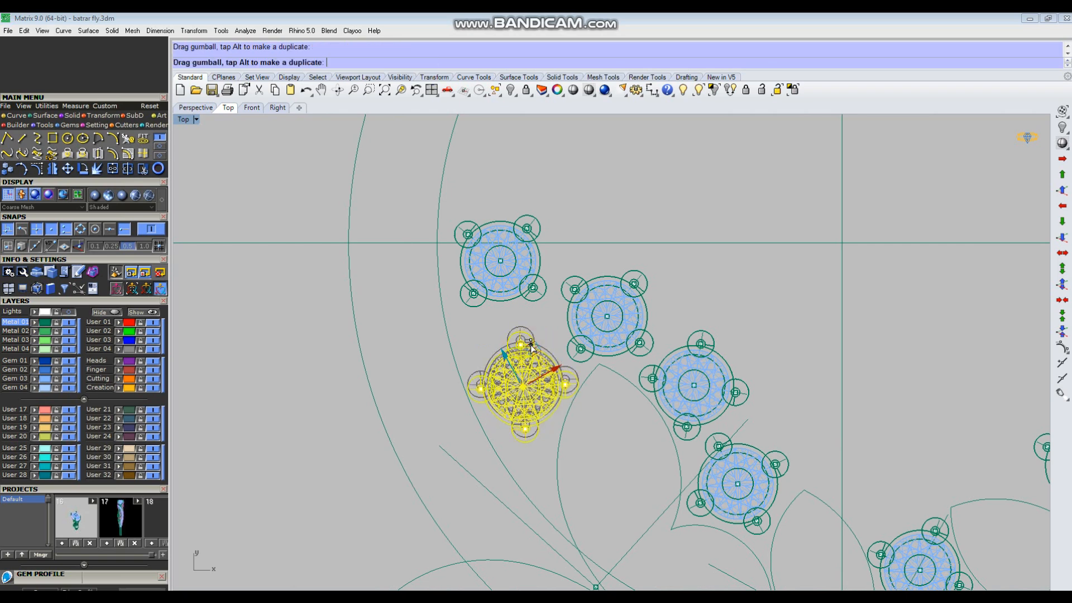
left_click(528, 236)
left_click_drag(528, 235, 517, 240)
left_click(626, 192)
Step: In the Perspective view, move the two concentric ring circles a distance of 30 away from the pendant layout
scroll(552, 247, "down", 10)
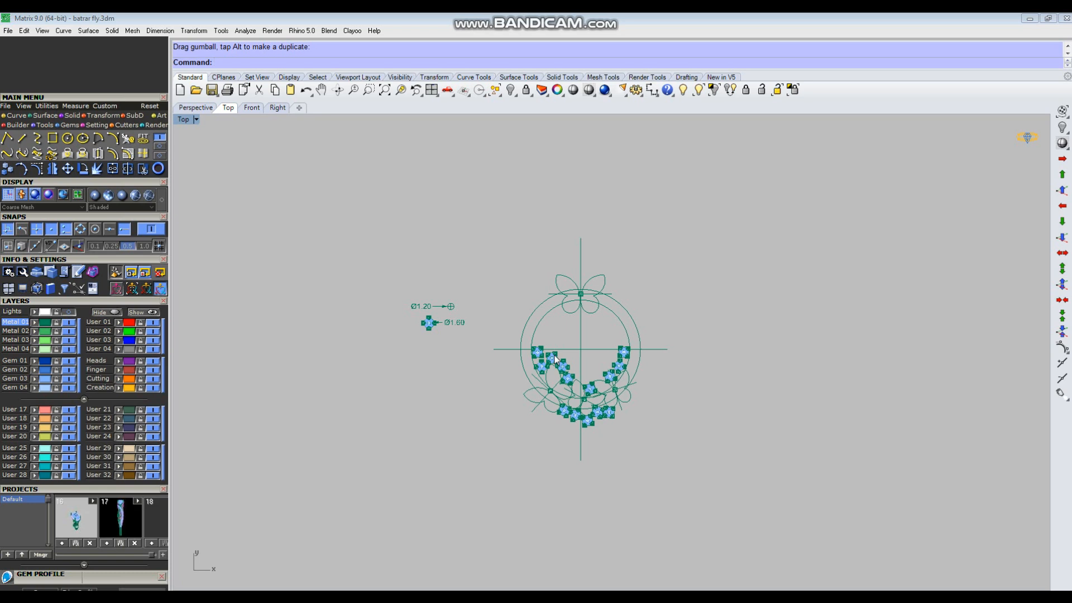
key("ctrl+a")
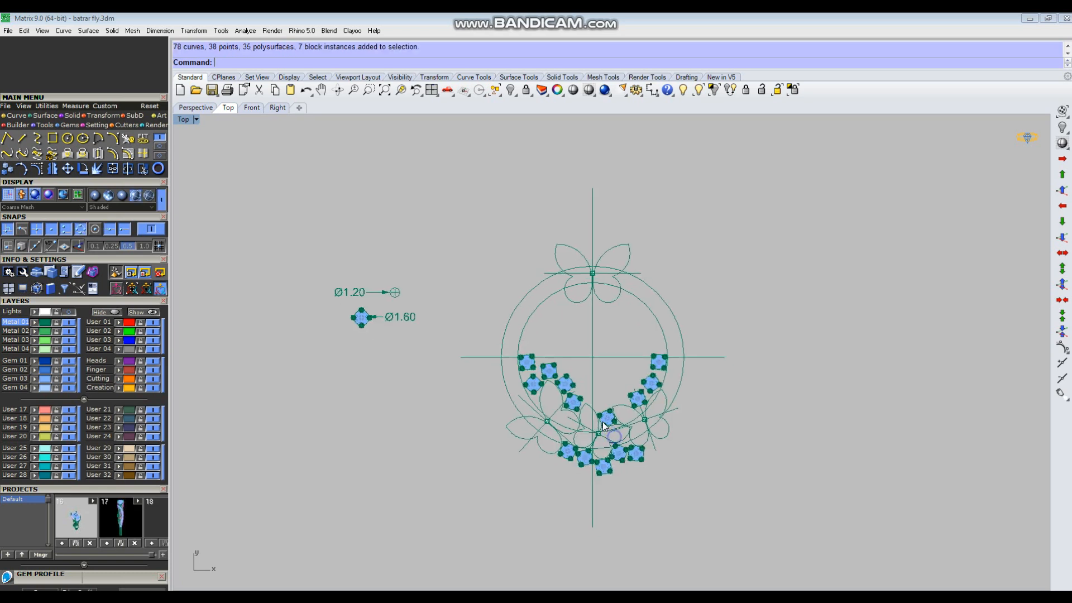
scroll(614, 346, "up", 3)
key("ctrl+Tab")
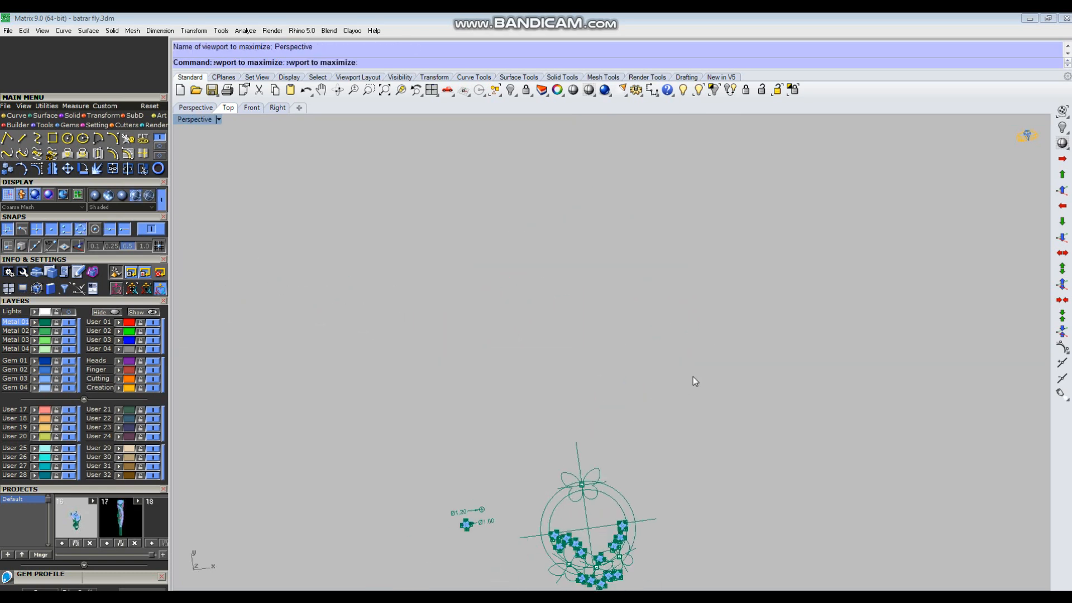
key("ctrl+w")
left_click_drag(482, 397, 575, 494)
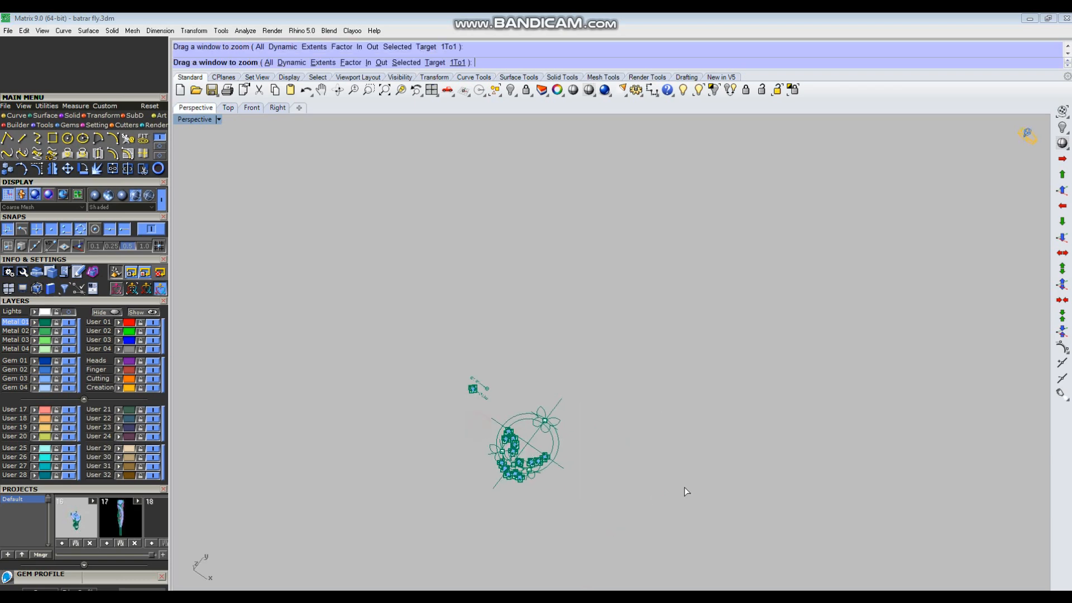
scroll(719, 381, "down", 5)
left_click(701, 412)
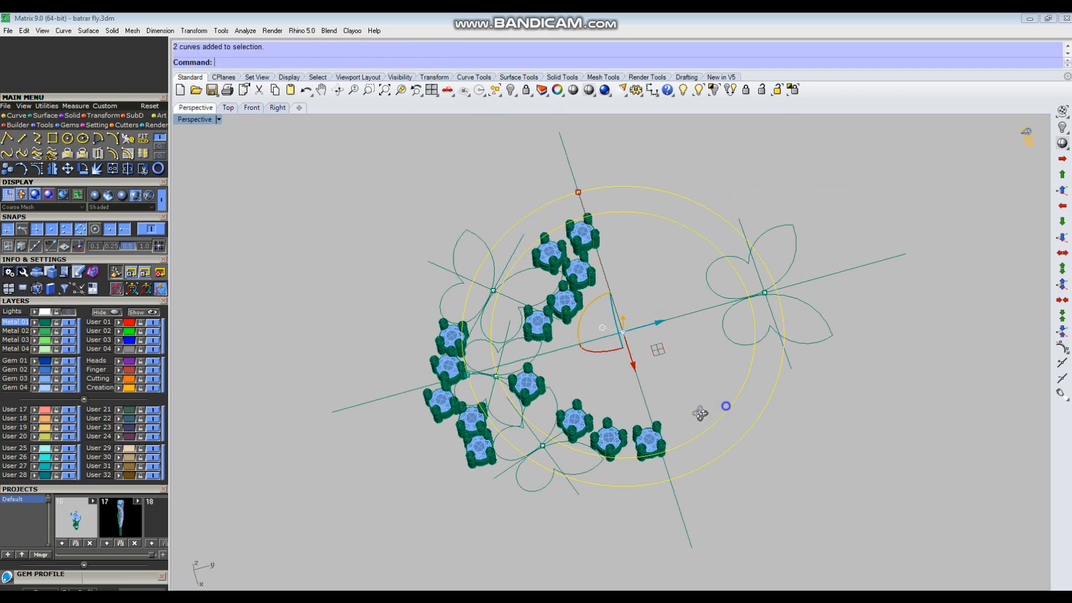
type("m")
key("Return")
left_click(774, 434)
key("Return")
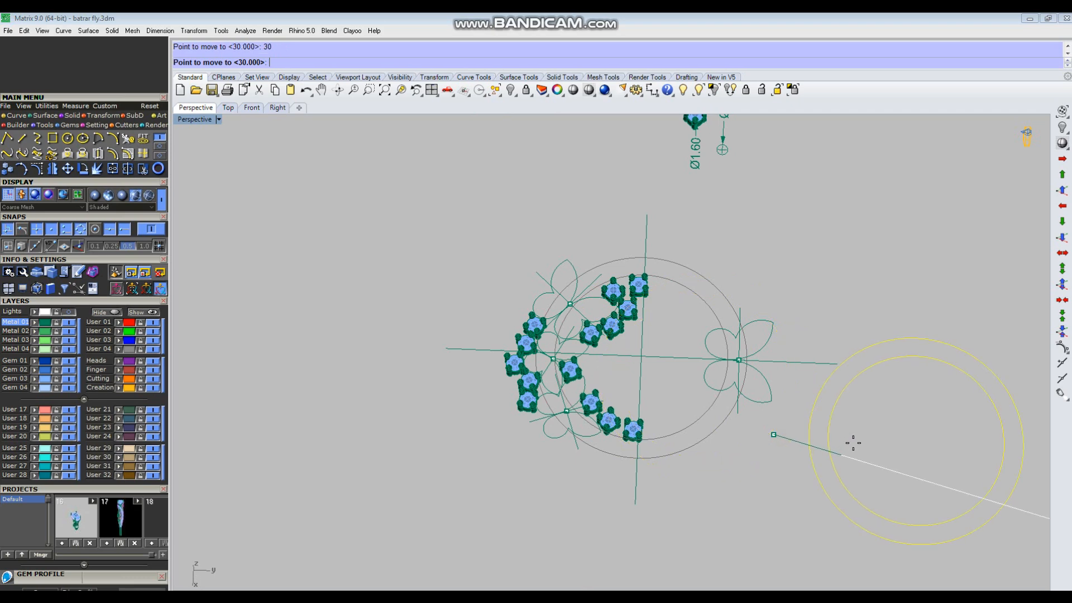
left_click(891, 440)
Step: Draw a short line between the quadrant points of the inner and outer ring circles
scroll(544, 406, "down", 4)
type("l")
key("Return")
scroll(863, 408, "up", 4)
scroll(854, 399, "up", 3)
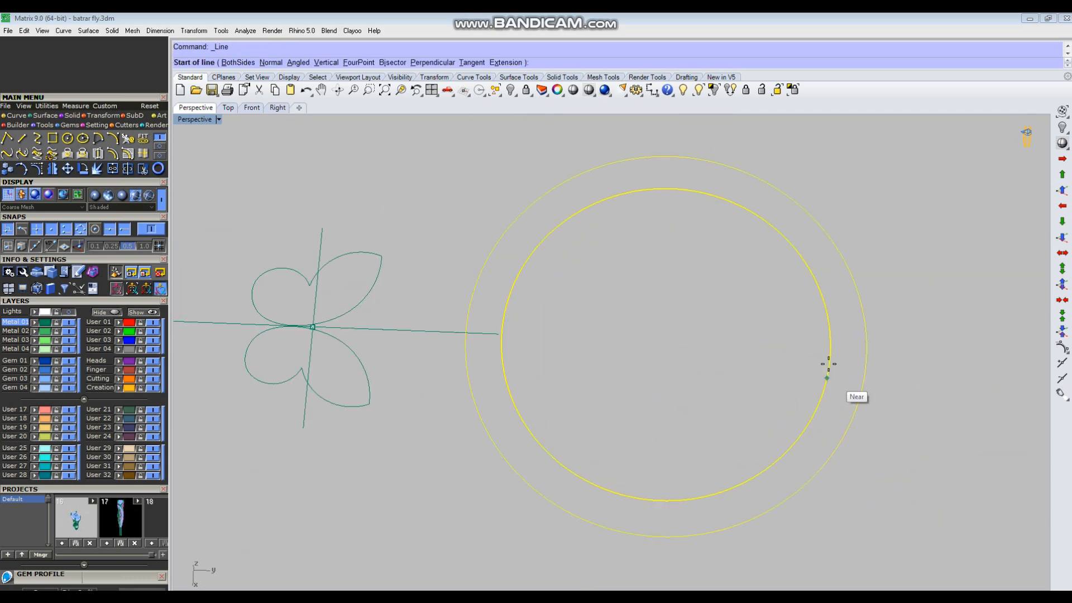
left_click(831, 348)
left_click(866, 347)
left_click(913, 343)
Step: Add a point object at the midpoint of the short line between the two circles
scroll(860, 361, "up", 2)
type("po")
key("Return")
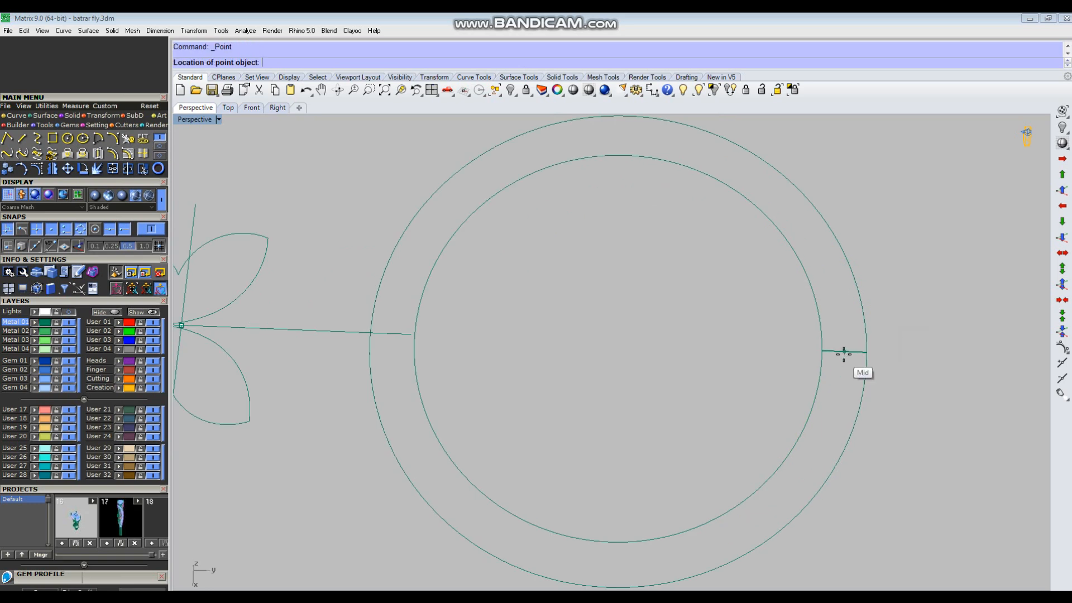
right_click_drag(839, 332, 853, 356)
key("Return")
left_click(876, 274)
Step: Draw an arc from the inner circle to the outer circle, passing through the point raised above the short line
scroll(853, 356, "up", 2)
type("arc")
key("Return")
type("s")
key("Return")
left_click(802, 332)
left_click(874, 335)
left_click(842, 324)
Step: Sweep the arc along the two ring circles as rails to create the domed ring surface
left_click_drag(895, 386, 758, 356)
right_click_drag(758, 357, 758, 381)
key("F2")
left_click(826, 329)
key("Return")
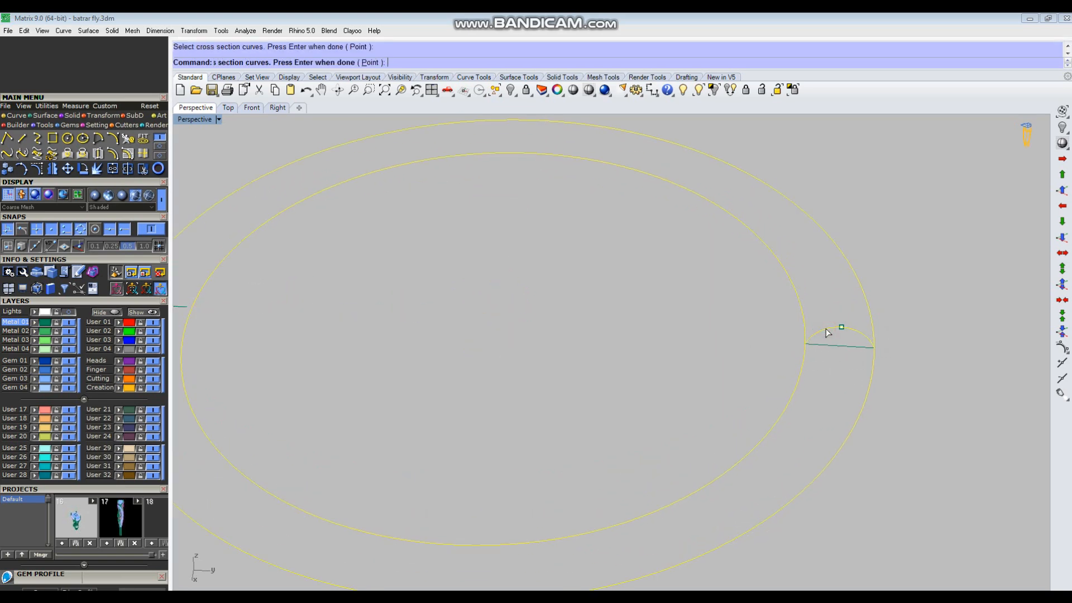
key("Return")
scroll(711, 294, "down", 4)
Step: Move the ring back a distance of 30 onto the pendant layout and hide the leftover construction geometry
right_click_drag(712, 293, 707, 321)
left_click(875, 355)
right_click_drag(876, 355, 857, 430)
left_click(799, 369)
scroll(800, 367, "down", 10)
type("m")
key("Return")
left_click(922, 406)
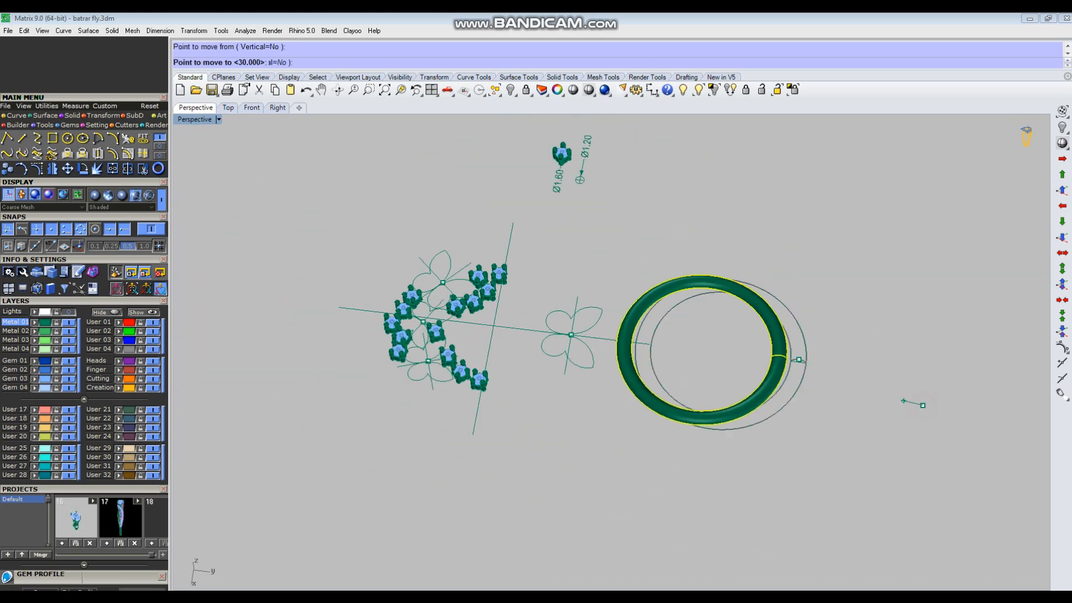
type("30")
key("Return")
left_click(897, 400, "shift")
left_click(774, 413)
key("ctrl+h")
Step: Copy the butterfly at the ring's top to an empty area a distance of 30 away
right_click_drag(572, 350, 593, 413)
scroll(601, 335, "up", 4)
left_click(596, 302)
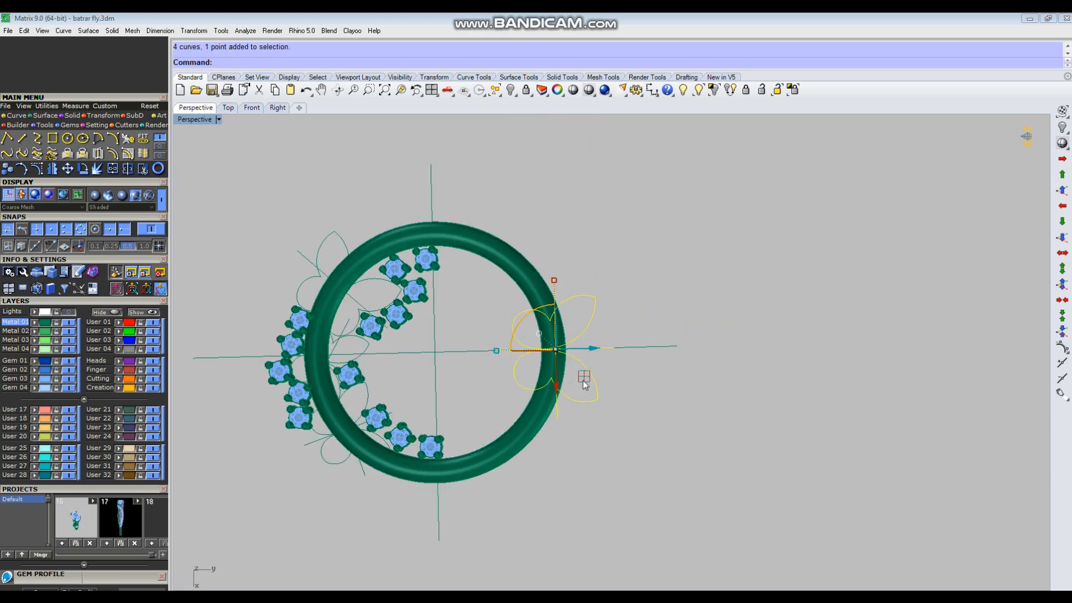
type("copy")
key("Return")
left_click(644, 277)
type("30")
key("Return")
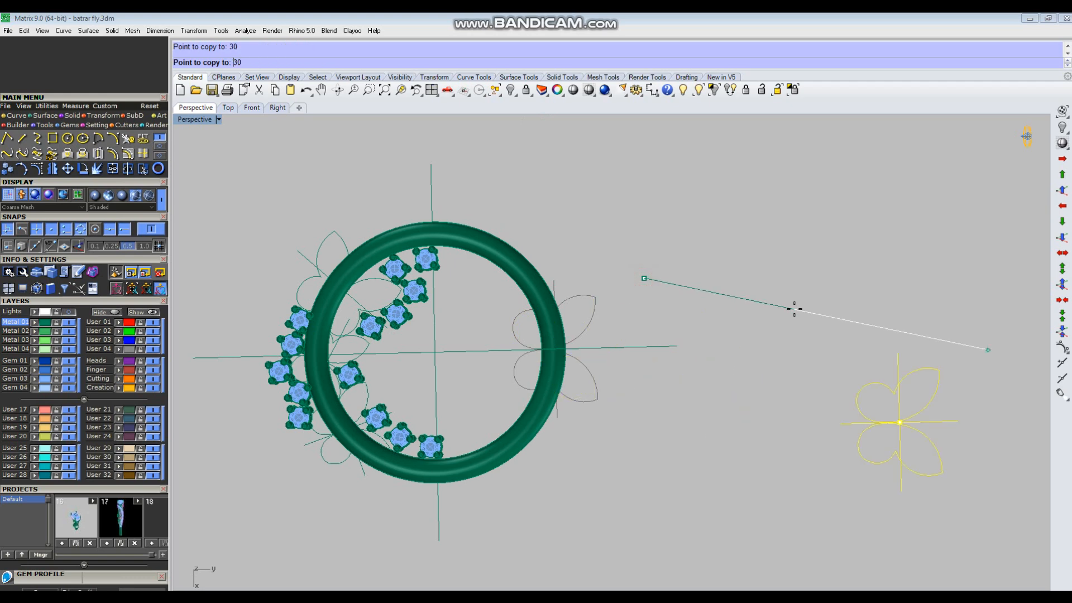
left_click(841, 284)
key("Return")
Step: Ungroup the copied butterfly and move one wing outline clear of the other wing
left_click(900, 390)
type("U")
key("Return")
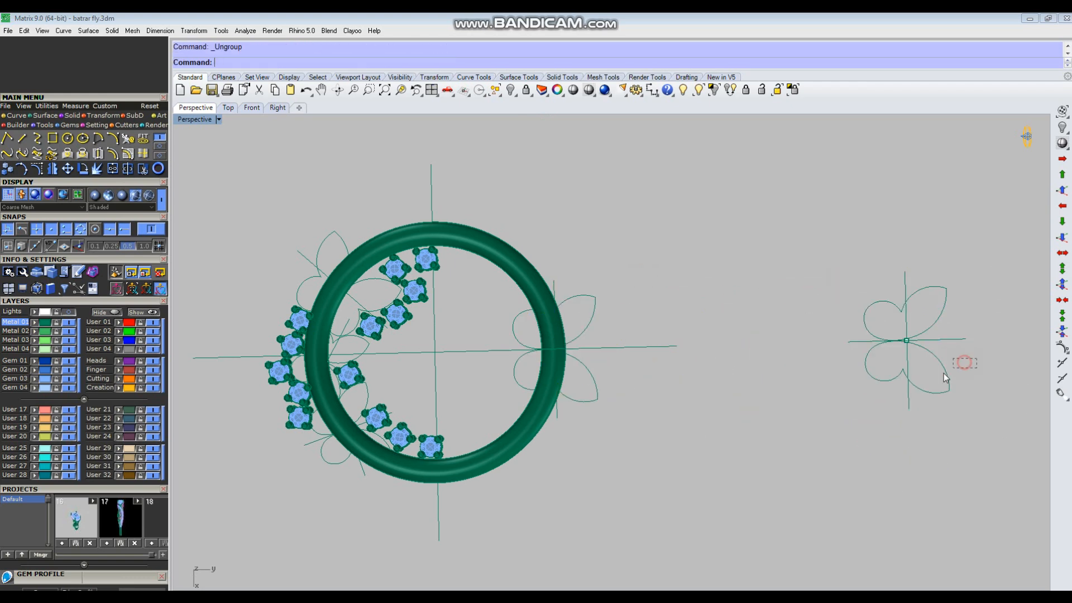
left_click(945, 378)
type("m")
key("Return")
left_click(713, 321)
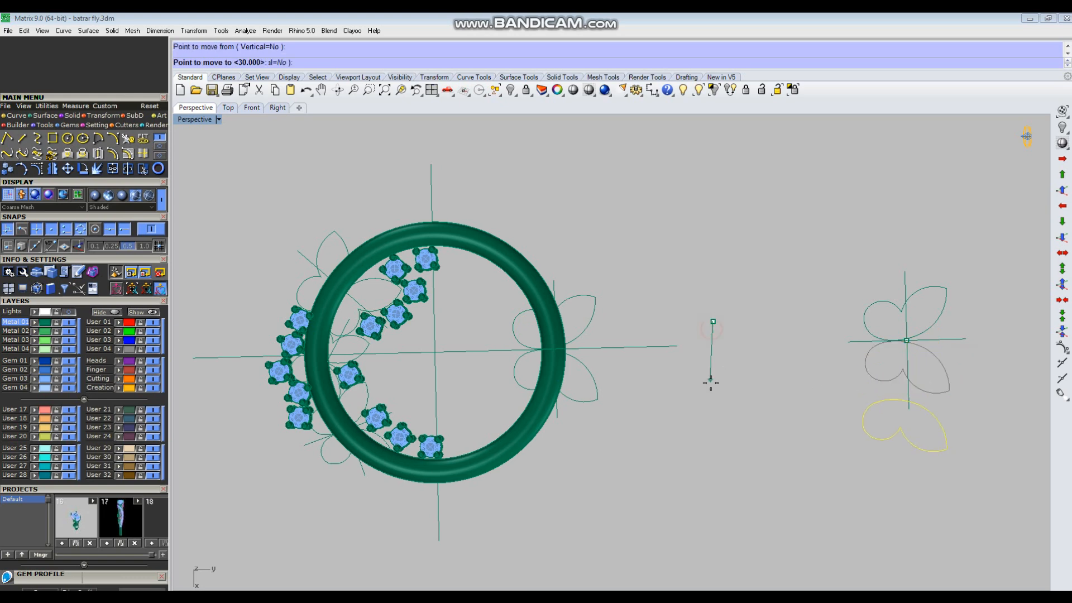
left_click(708, 373)
Step: In the Top view, draw a vertical BothSides line centred inside the separated wing near its notch
scroll(726, 414, "down", 2)
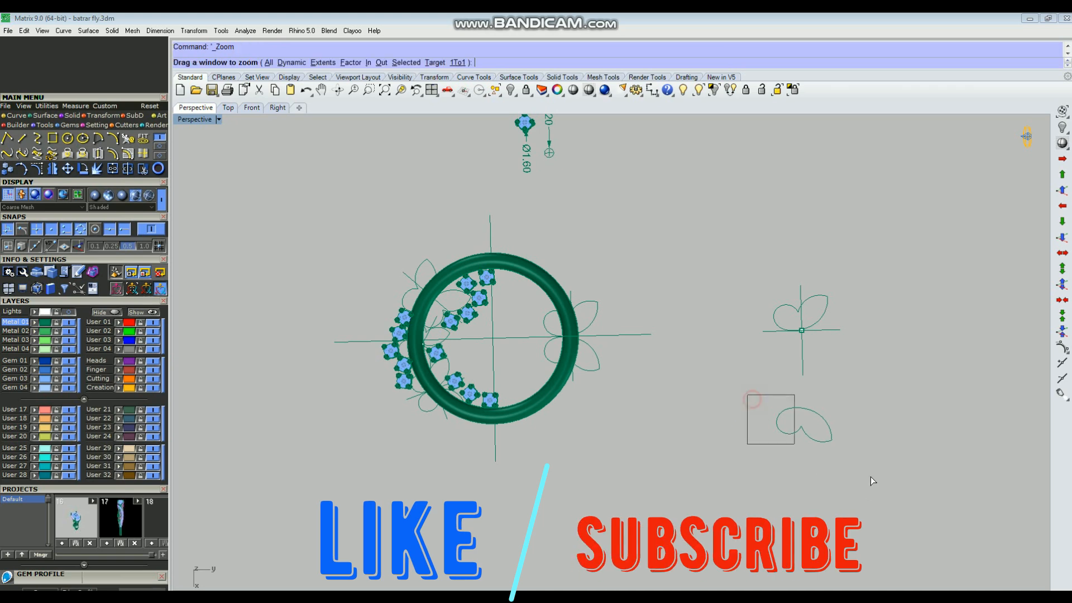
scroll(849, 458, "up", 5)
key("ctrl+F1")
scroll(725, 391, "down", 6)
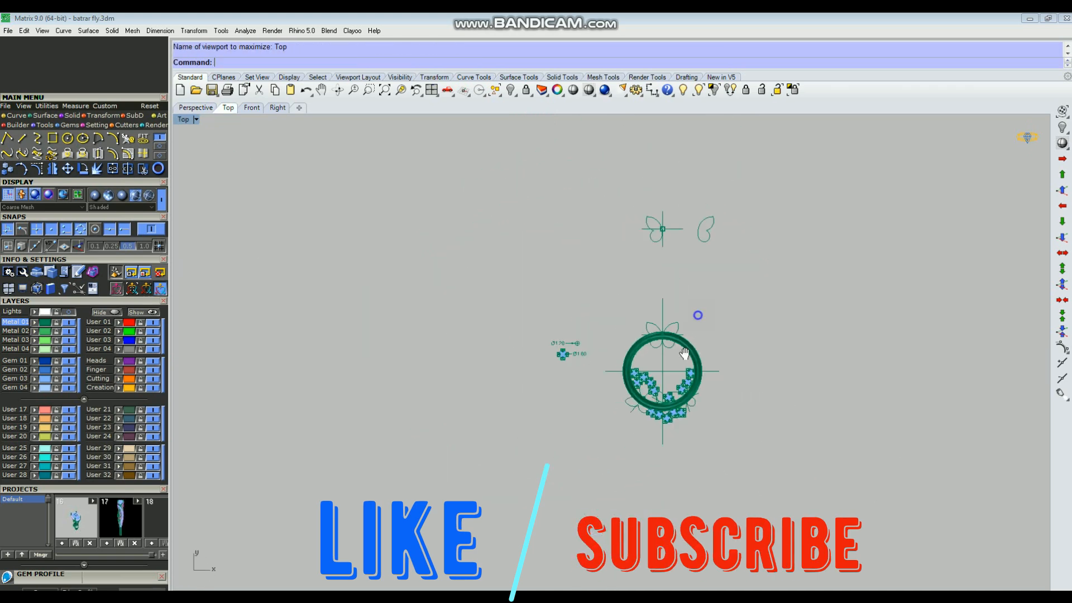
right_click_drag(689, 336, 653, 411)
scroll(689, 298, "up", 4)
left_click(671, 362)
scroll(671, 360, "up", 2)
type("line")
key("Return")
left_click(657, 339)
type("b")
key("Return")
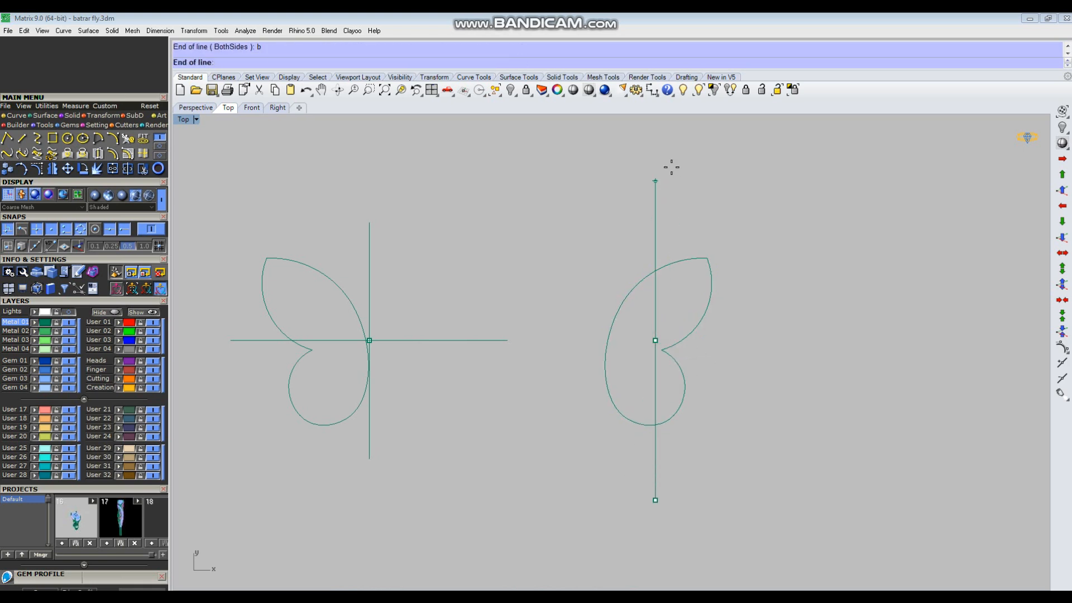
Step: Draw a horizontal BothSides line through the same centre point on the separated wing
key("Return")
left_click(649, 342)
type("b")
key("Return")
Step: Draw a circle centred on the line crossing and enlarge it to about the wing's height
type("circle")
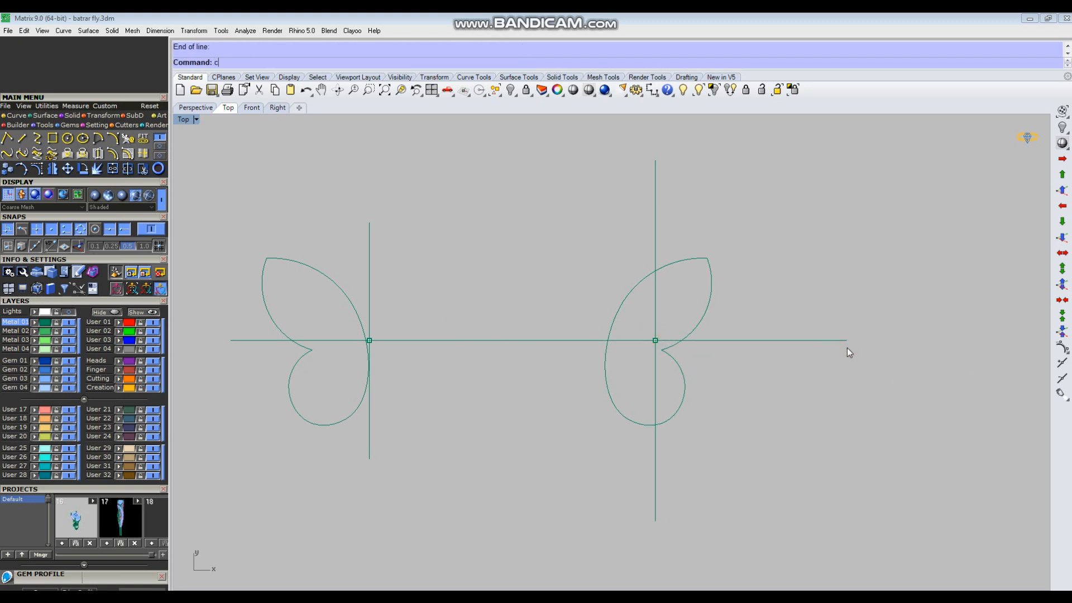
key("Return")
left_click(652, 340)
left_click(590, 338)
left_click(591, 342)
left_click_drag(589, 341, 573, 343)
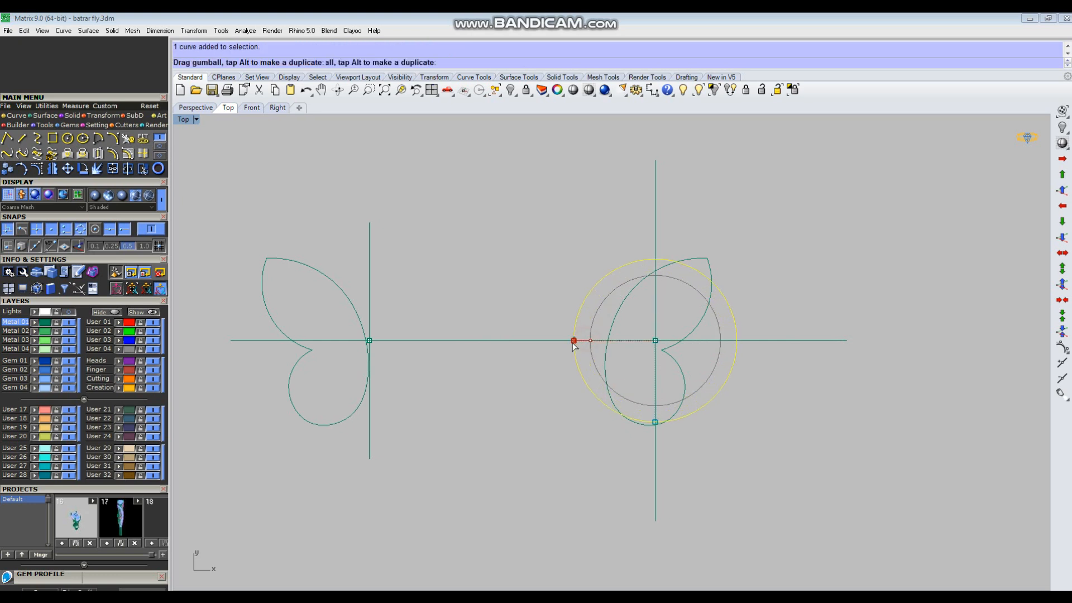
left_click_drag(563, 349, 563, 347)
Step: Move the circle and its cross lines slightly up to centre them on the wing's height
scroll(647, 335, "up", 3)
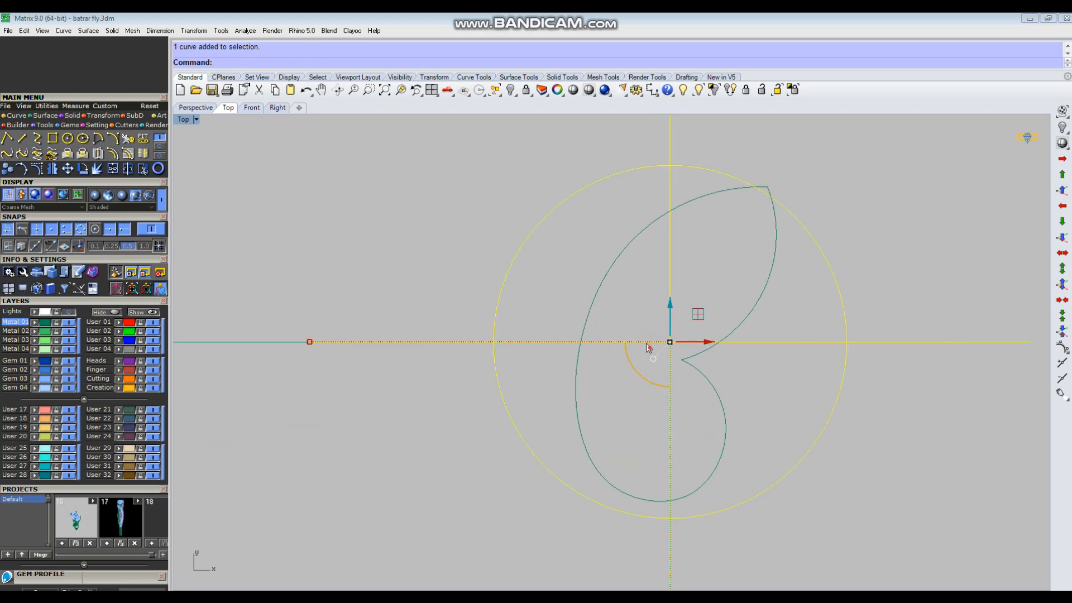
left_click_drag(670, 306, 671, 295)
scroll(670, 344, "down", 4)
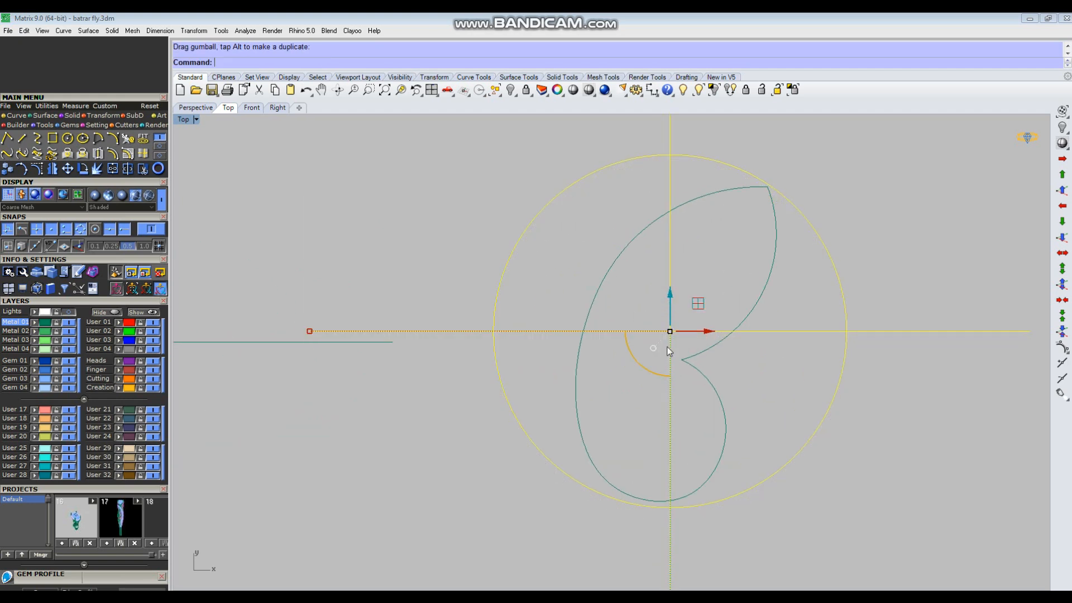
Step: Rotate the circle and cross lines clockwise about their centre with Copy=No to follow the wing's slant
type("r")
key("Return")
left_click(669, 338)
left_click(670, 194)
type("ce point <22.5> ( Copy=Yes ):")
key("Return")
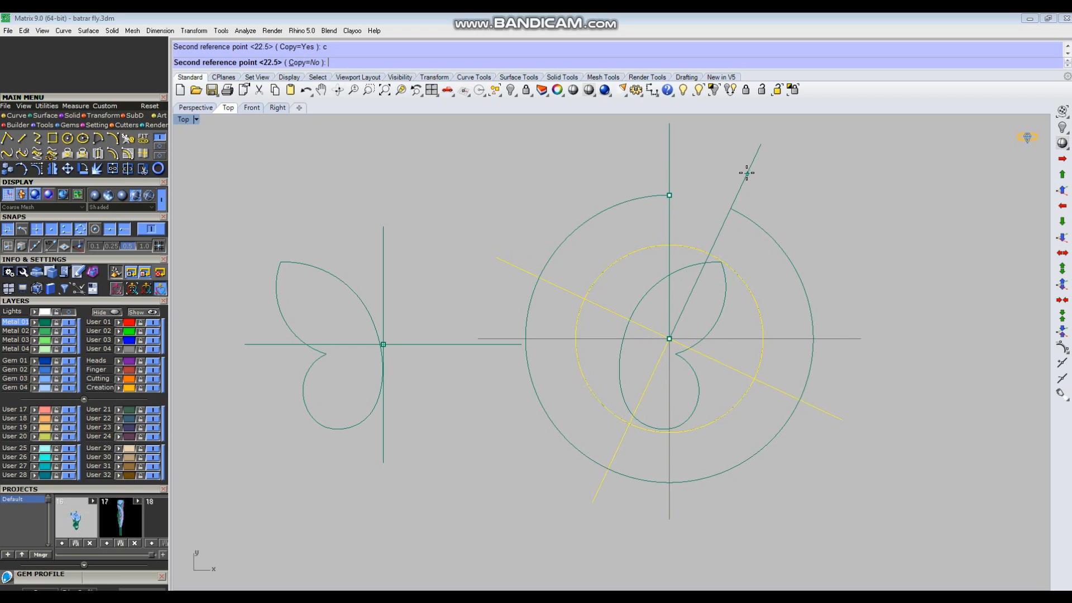
left_click(746, 172)
Step: Align the circle's gumball to the object and narrow the circle across the wing into a tilted ellipse
left_click_drag(813, 287, 738, 364)
left_click(653, 356)
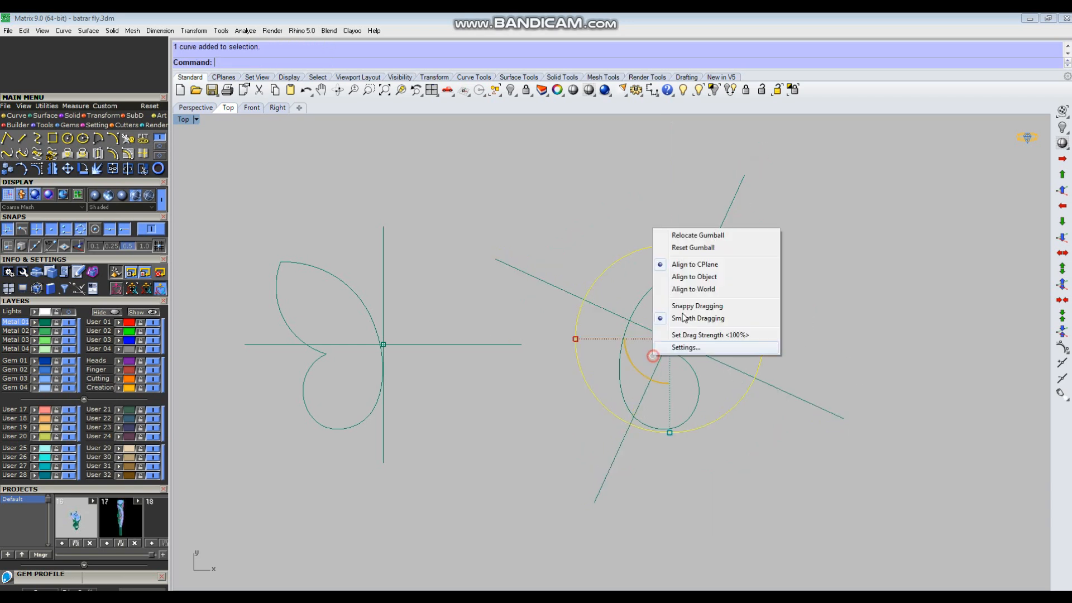
left_click(692, 277)
left_click_drag(754, 378, 615, 323)
scroll(680, 338, "up", 10)
Step: Move the ellipse and its cross lines along the short axis to surround the wing
scroll(617, 326, "down", 4)
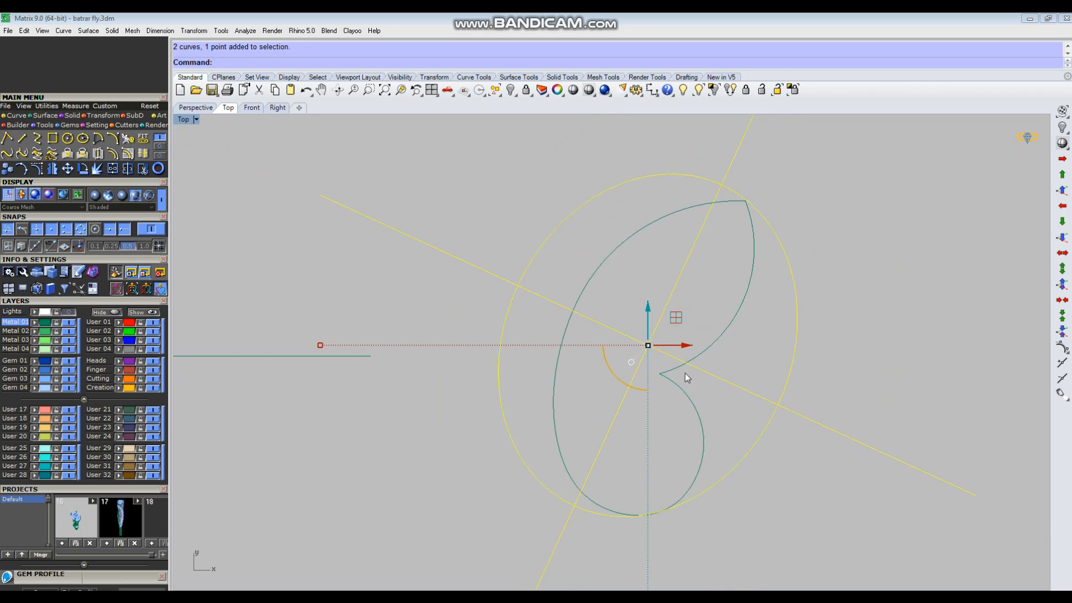
type("m")
key("Return")
left_click(727, 382)
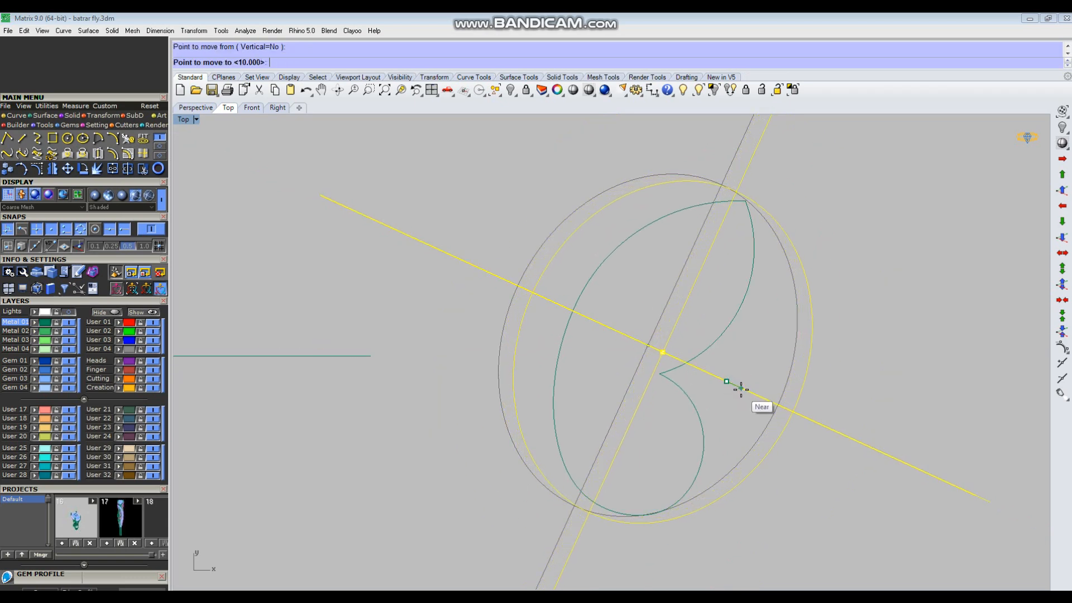
left_click(745, 390)
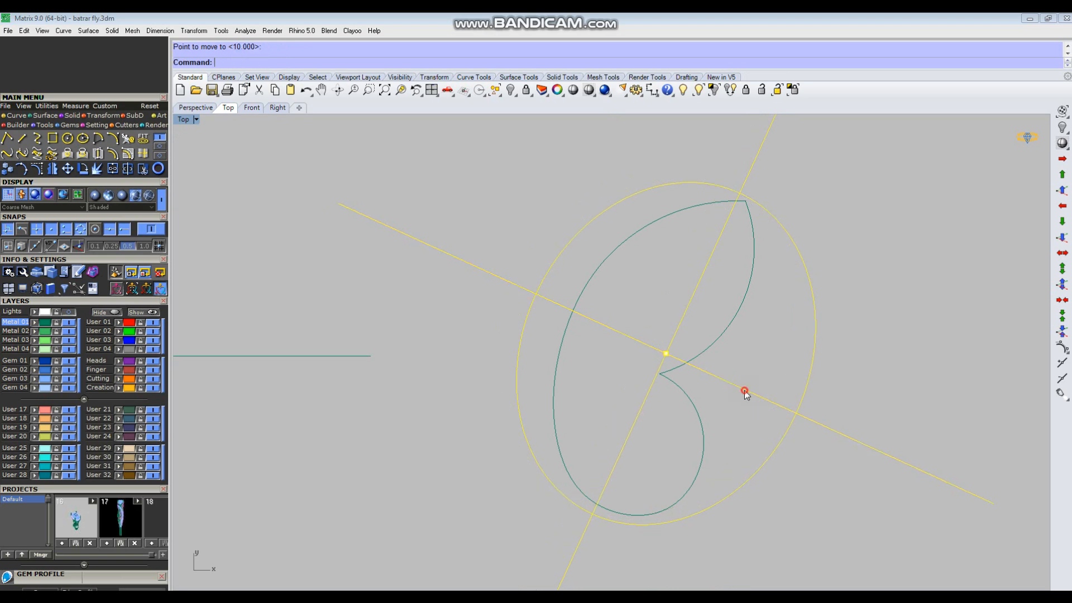
Step: Nudge the ellipse and its cross lines slightly back along the short axis to fit the wing tightly
scroll(693, 309, "up", 2)
right_click_drag(673, 303, 653, 276)
right_click(737, 373)
scroll(733, 374, "up", 4)
left_click(729, 373)
left_click(723, 372)
scroll(721, 337, "down", 4)
Step: Trim the ends of both cross lines outside the ellipse, using the ellipse as the cutting edge
left_click(788, 319)
left_click(740, 348)
type("trim")
key("Return")
left_click(793, 412)
left_click(721, 151)
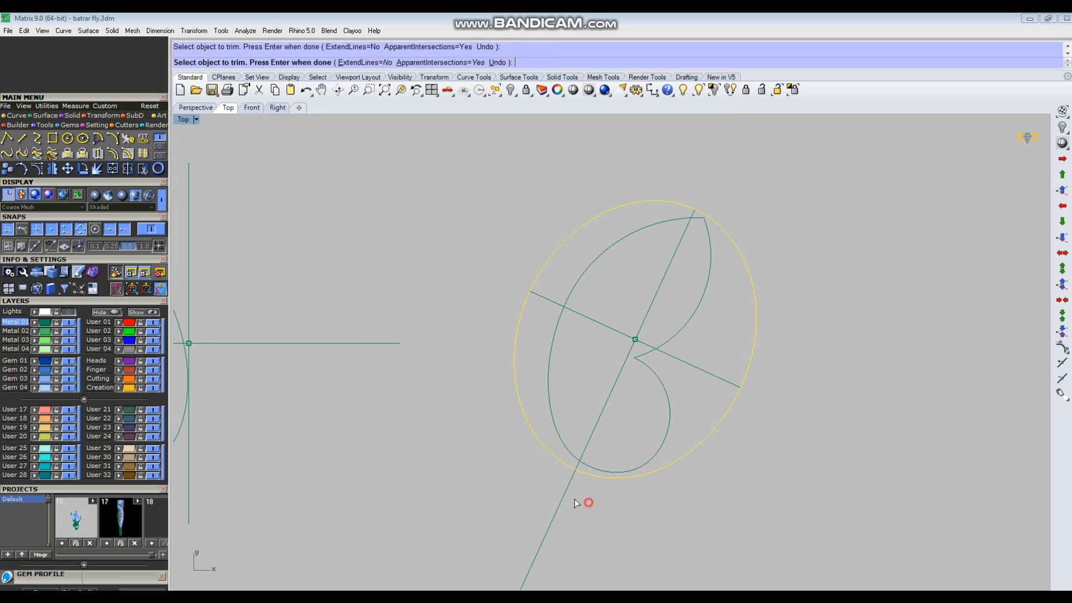
key("Return")
Step: Rebuild both cross lines with a point count of 4 and degree 3
left_click(700, 368)
left_click(660, 277)
type("Rebuild")
key("Return")
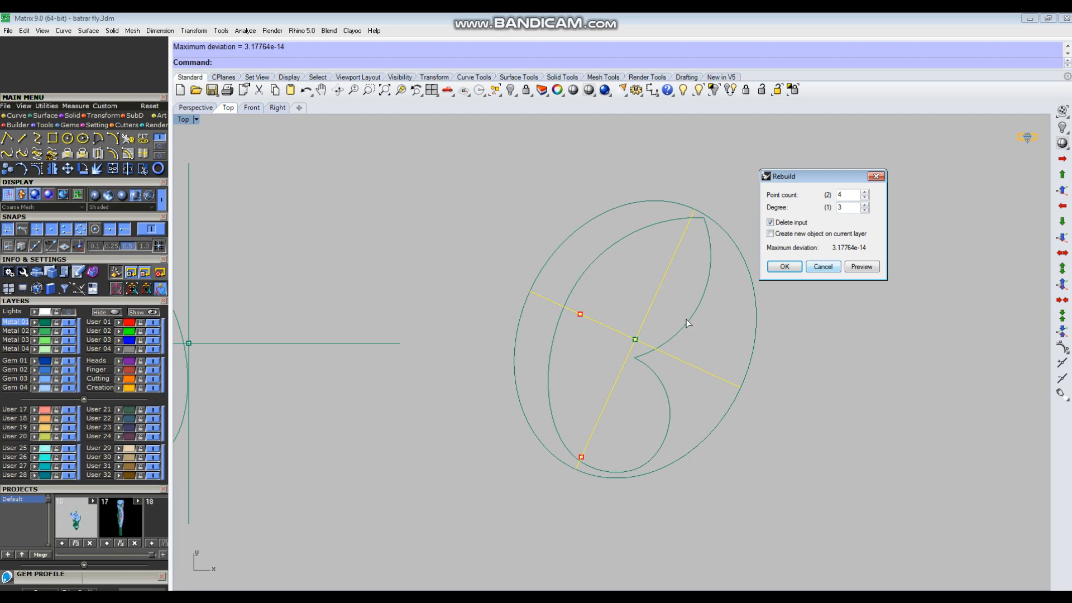
key("Return")
Step: Show the cross lines' control points and scale their four inner points outward from the centre intersection
key("F10")
scroll(608, 310, "up", 2)
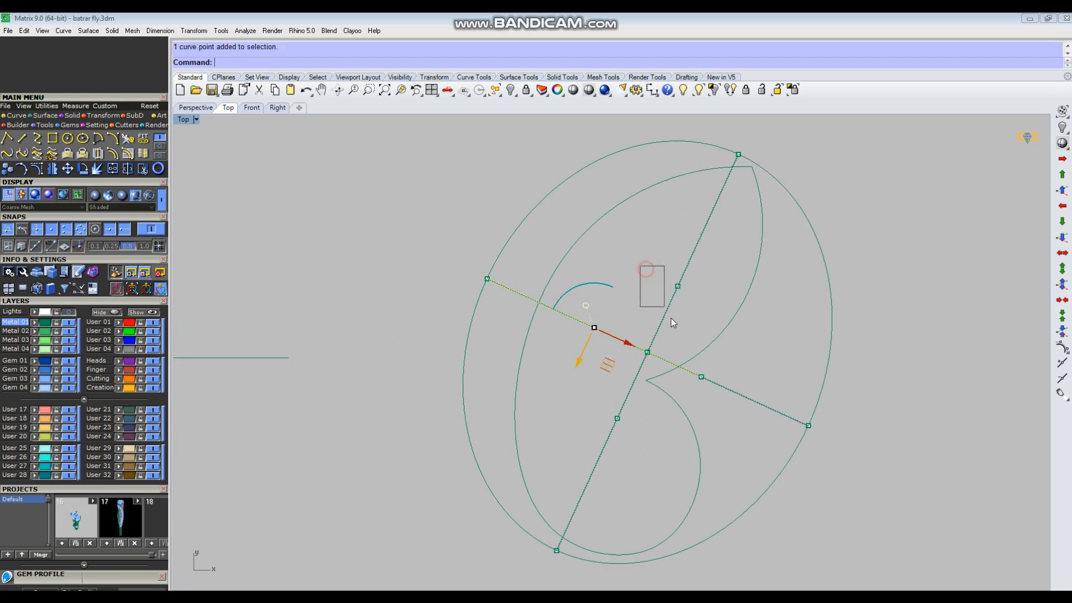
left_click(677, 286, "shift")
left_click(617, 418, "shift")
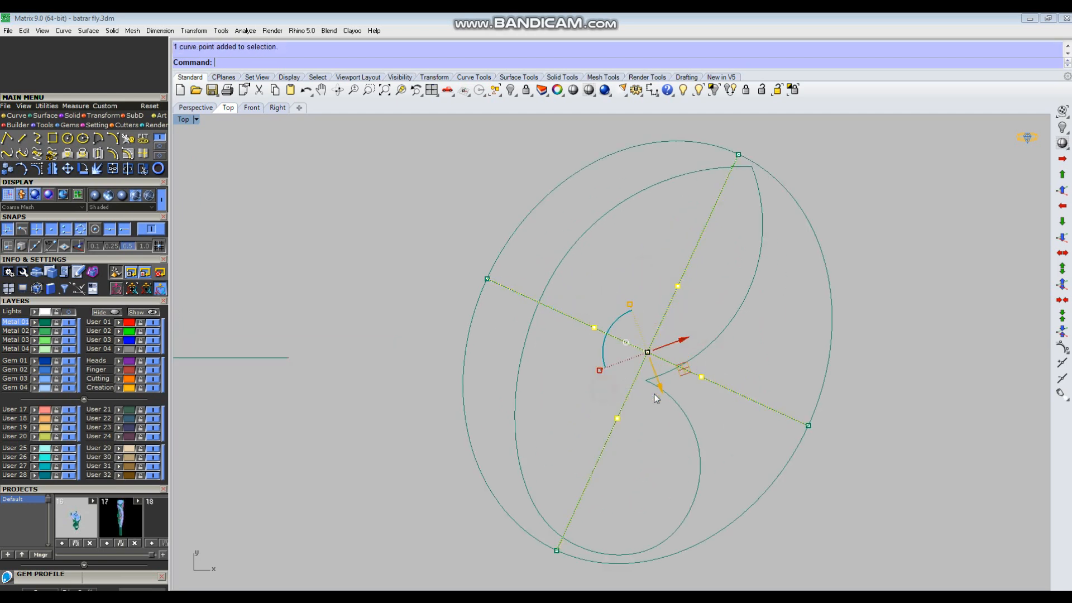
key("Return")
left_click(647, 353)
scroll(603, 343, "up", 1)
left_click(592, 324)
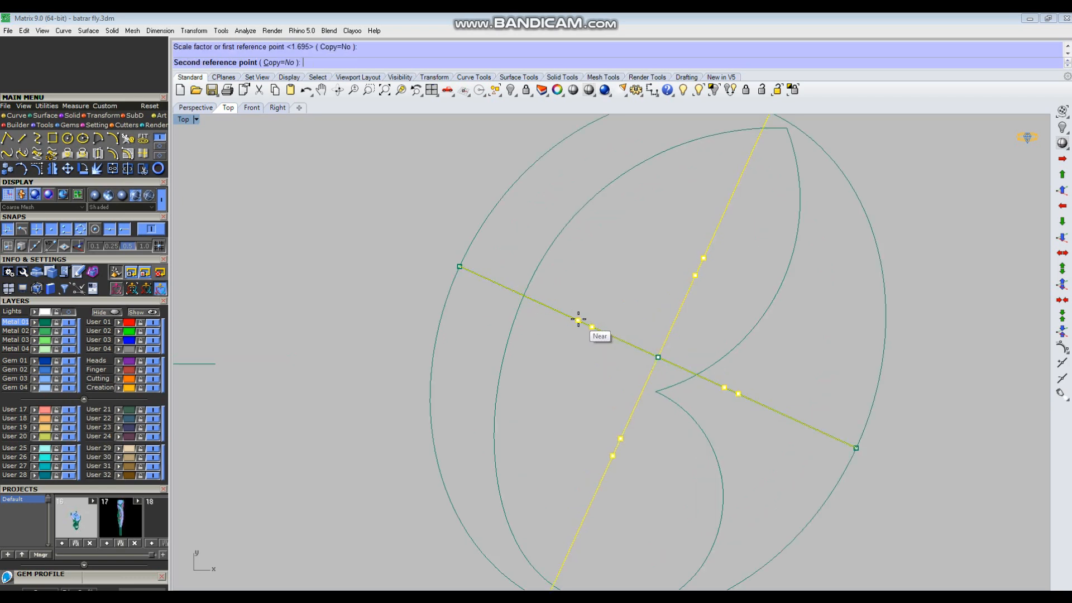
left_click(545, 302)
Step: Raise the four inner control points vertically to arch both cross lines above the ellipse
key("ctrl+F4")
right_click_drag(664, 340, 587, 324)
left_click_drag(566, 295, 568, 254)
right_click_drag(597, 302, 579, 274)
left_click_drag(571, 264, 572, 255)
Step: Split the ellipse with the short cross line and build a network surface from the ellipse and arched cross lines
right_click_drag(658, 296, 721, 423)
key("Escape")
key("Escape")
left_click_drag(721, 426, 692, 383)
key("ctrl+shift+s")
left_click(686, 350)
key("Return")
left_click_drag(774, 434, 703, 334)
key("Return")
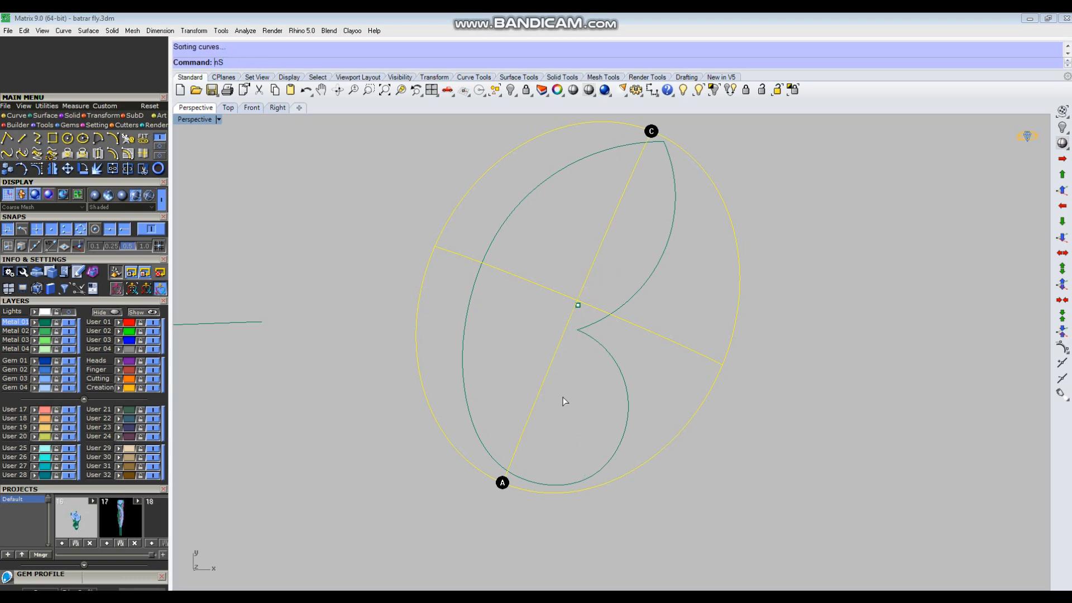
Step: Project the wing outline onto the domed surface
right_click_drag(600, 366, 672, 361)
left_click(660, 316)
type("p")
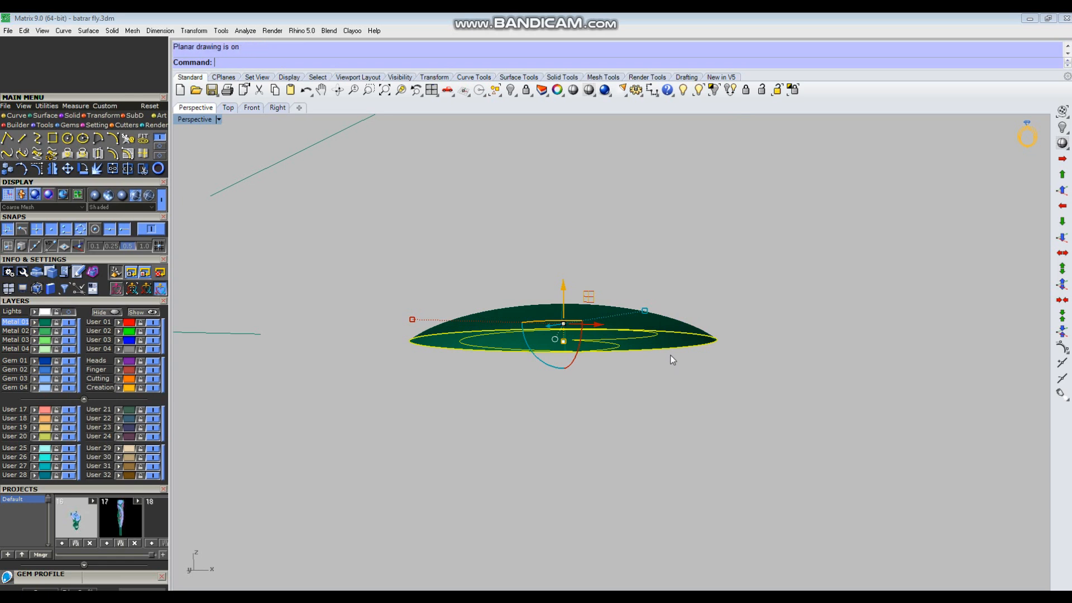
type("Project")
key("Return")
left_click(678, 286)
right_click_drag(679, 286, 587, 293)
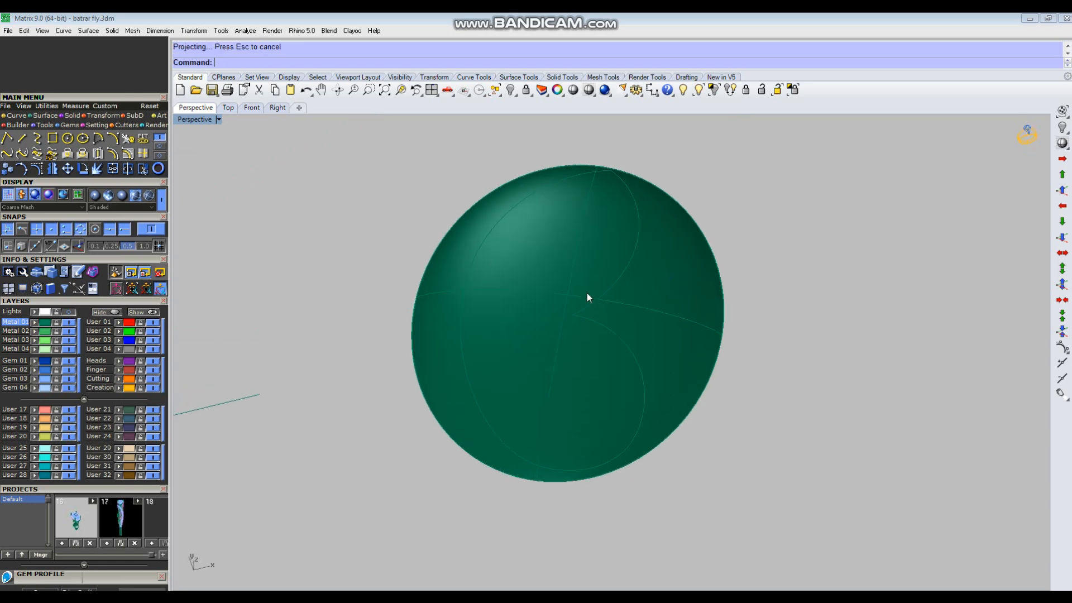
Step: Split the domed surface with the projected wing outline
scroll(587, 292, "up", 4)
left_click(662, 344)
key("ctrl+shift+s")
left_click(628, 359)
key("Return")
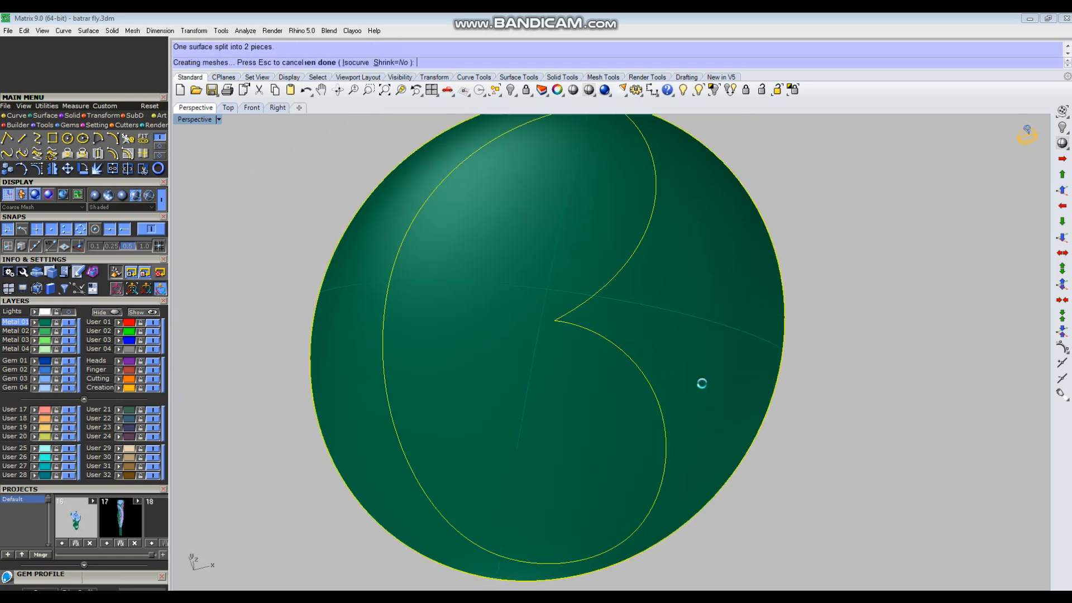
Step: Move the wing-shaped surface piece 10 mm back onto the original butterfly outline
left_click(855, 399)
left_click(647, 435)
scroll(702, 378, "down", 3)
right_click_drag(701, 378, 890, 378)
type("m")
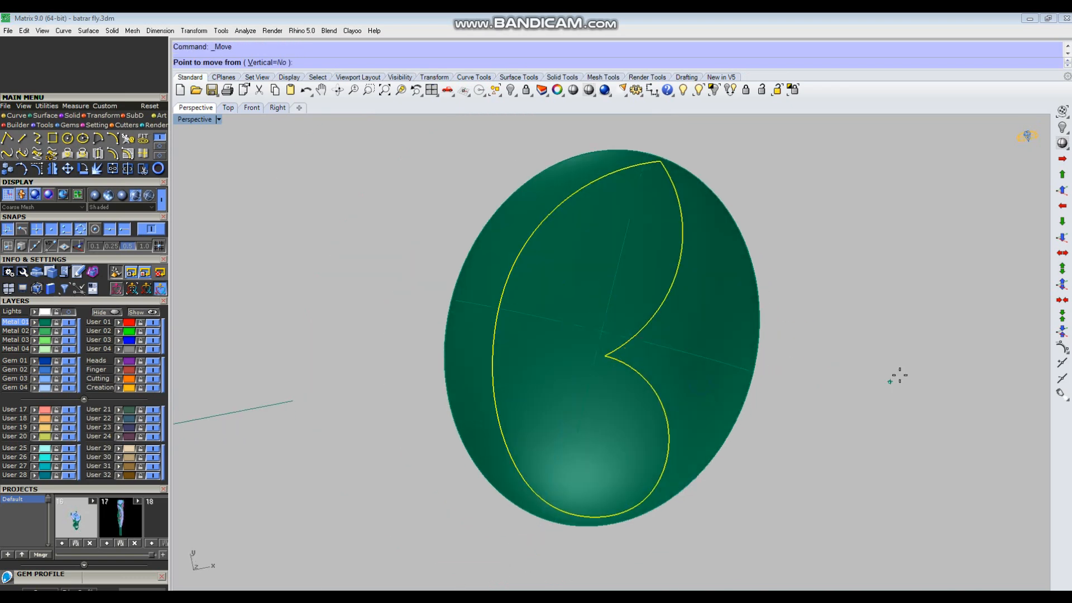
key("Return")
left_click(938, 340)
type("10")
key("Return")
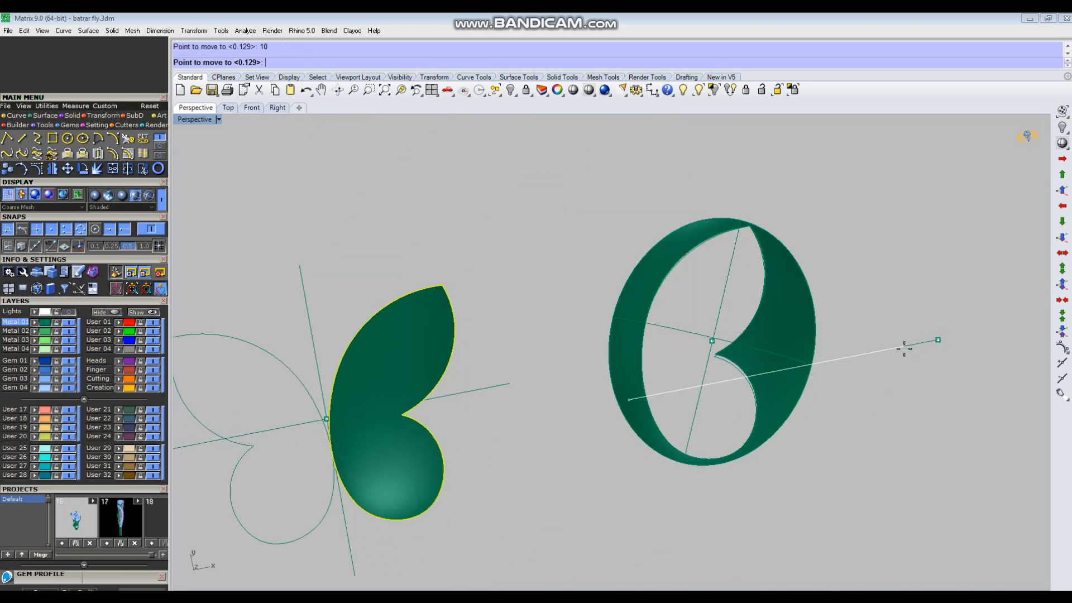
Step: Group and hide the leftover dome surface with its construction curves
left_click_drag(854, 175, 611, 501)
right_click_drag(615, 493, 624, 454)
key("ctrl+g")
key("ctrl+h")
Step: Offset the wing surface downward as a solid with a distance of 1 mm
right_click_drag(668, 424, 529, 386)
left_click(459, 384)
type("o")
key("Return")
right_click_drag(654, 440, 577, 329)
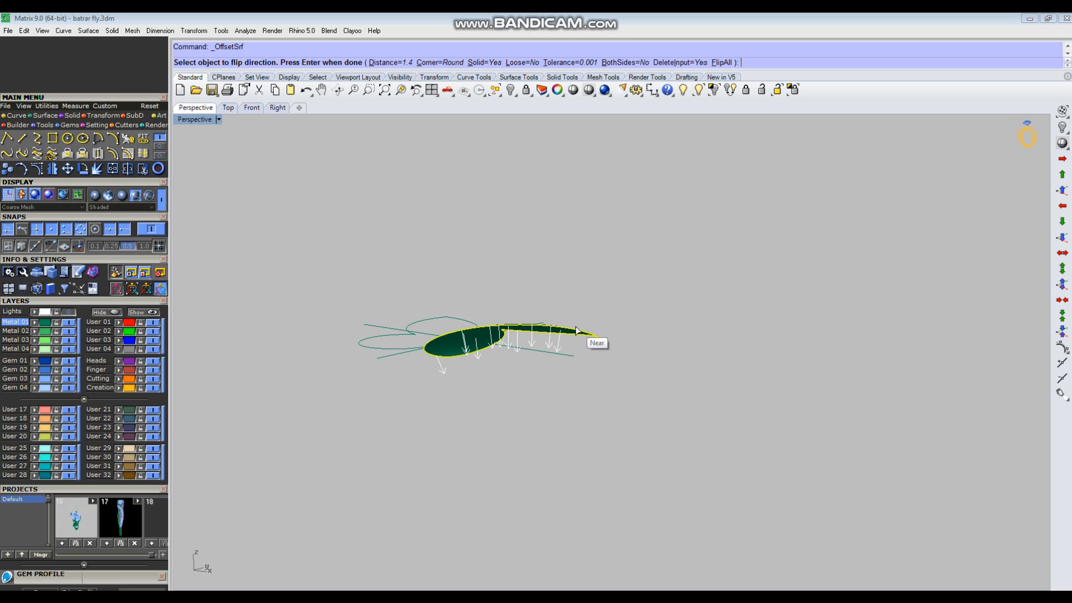
type("1")
key("Return")
key("Return")
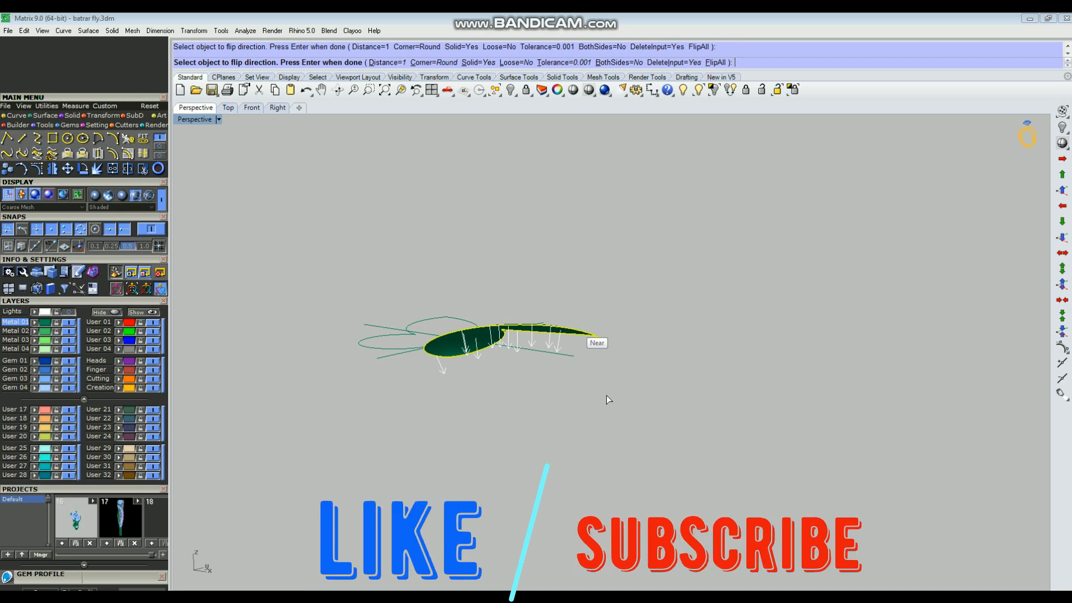
left_click(663, 337)
Step: Mirror the solid wing across the Y axis and group both wings with their reference curves
right_click_drag(663, 337, 579, 395)
left_click(498, 353)
type("mirror")
key("Return")
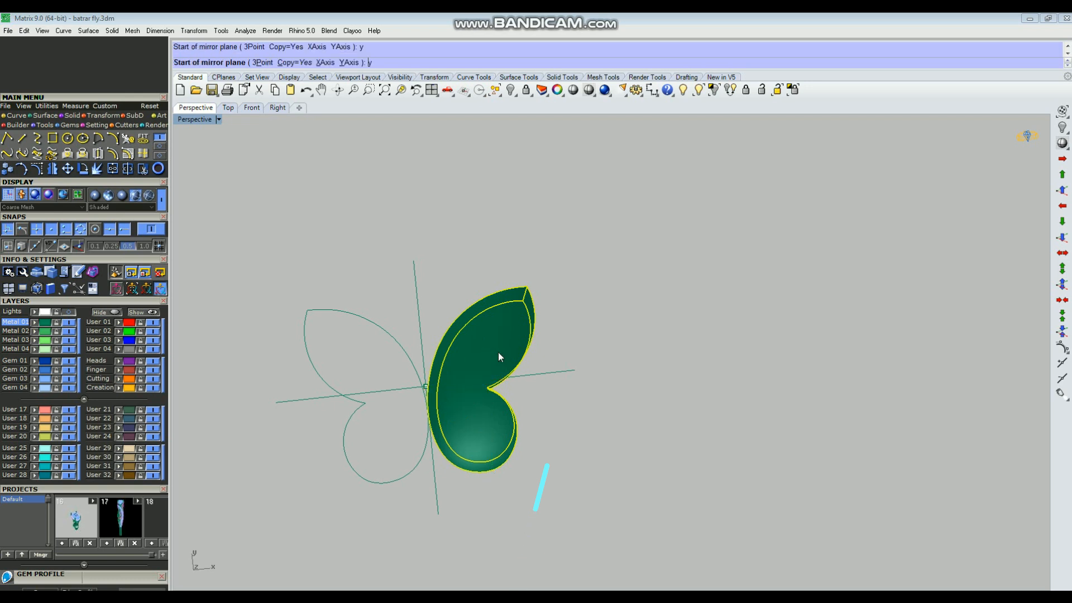
type("y")
key("Return")
right_click_drag(660, 391, 544, 317)
left_click_drag(611, 251, 460, 450)
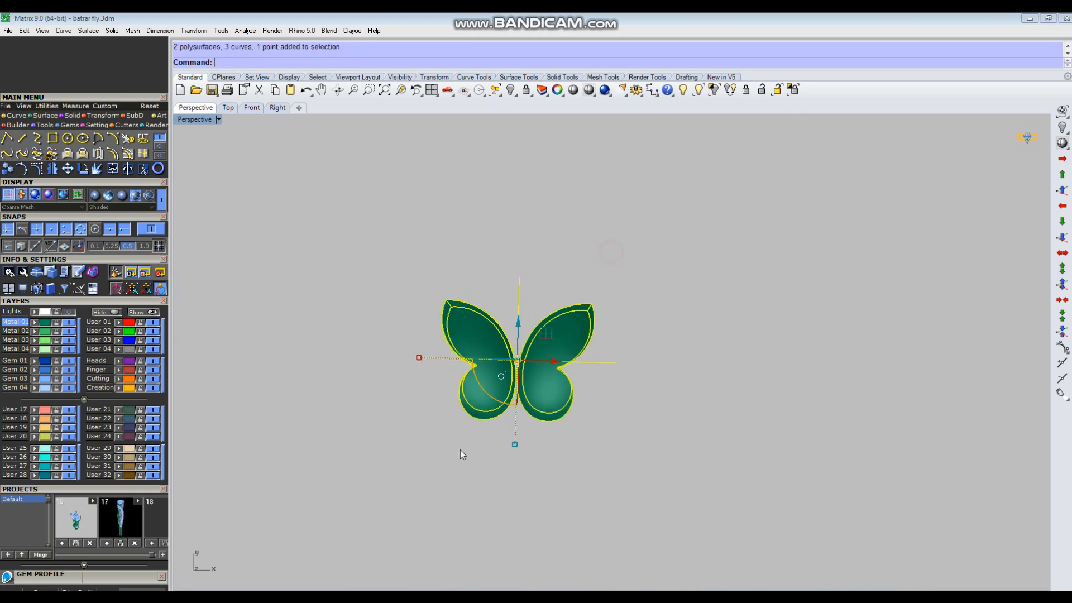
scroll(623, 293, "down", 3)
Step: Move the flat butterfly outline 50 mm sideways off the top of the ring and hide it
key("ctrl+F1")
key("ctrl+F2")
key("ctrl+F1")
scroll(661, 314, "down", 5)
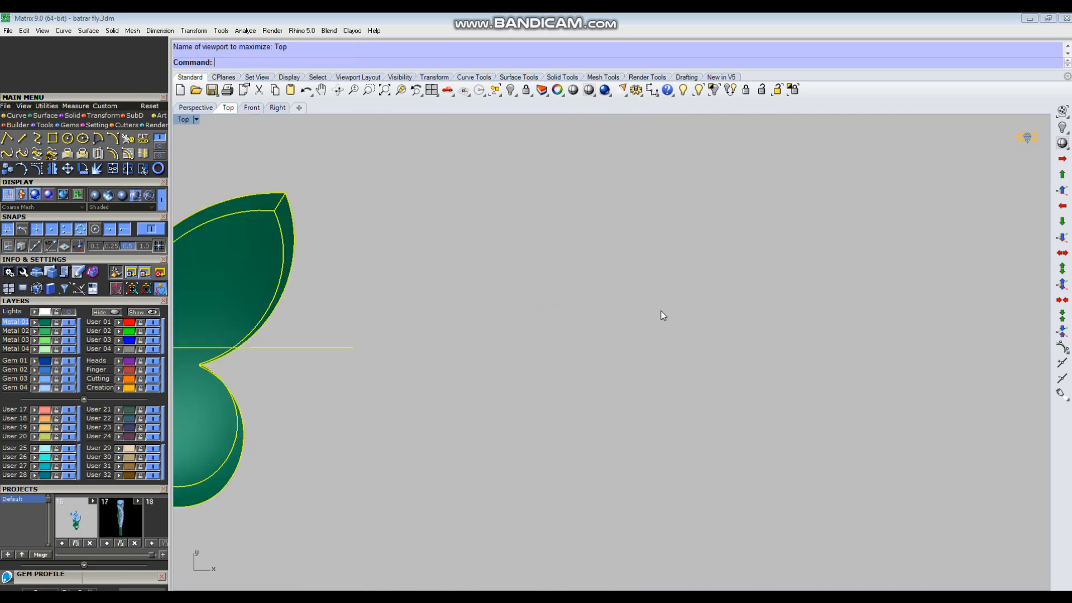
scroll(617, 287, "down", 2)
scroll(605, 464, "up", 3)
left_click_drag(605, 464, 601, 373)
scroll(601, 373, "down", 1)
type("m")
key("Return")
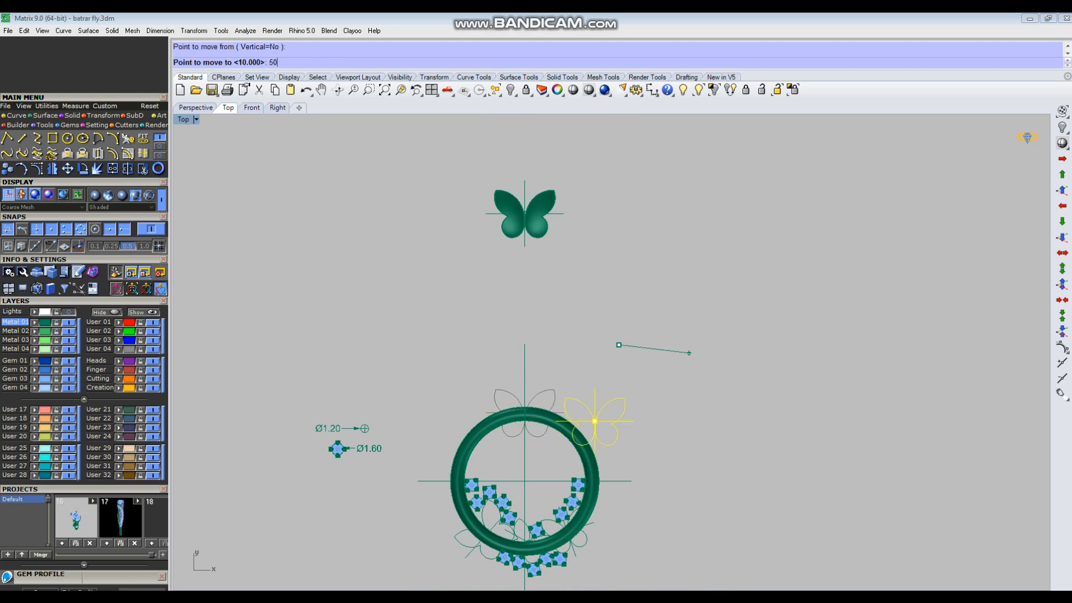
left_click(809, 344)
key("ctrl+h")
Step: Move the solid butterfly 30 mm straight down onto the top of the ring
type("m")
key("Return")
left_click(654, 191)
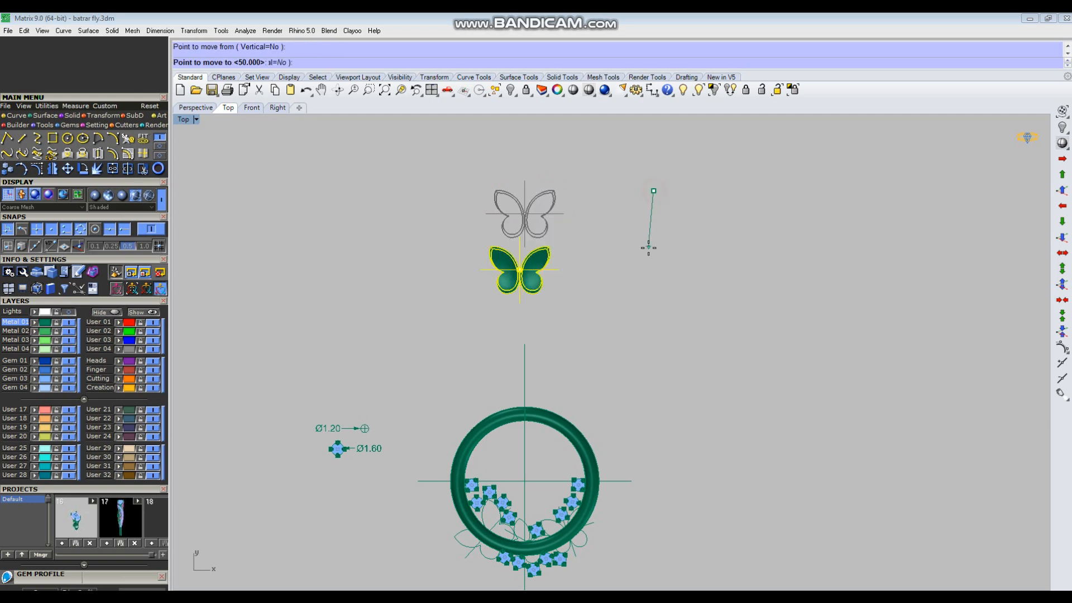
left_click(656, 251, "shift")
key("Escape")
Step: Nudge the solid butterfly's height slightly to seat it against the ring
right_click_drag(617, 357, 633, 279)
scroll(541, 334, "up", 4)
key("ctrl+F4")
right_click_drag(726, 351, 485, 383)
type("z")
key("Return")
left_click_drag(478, 464, 478, 468)
right_click_drag(517, 436, 653, 314)
Step: Place a copy of the solid butterfly off to the side of the ring
scroll(742, 366, "down", 5)
key("ctrl+F1")
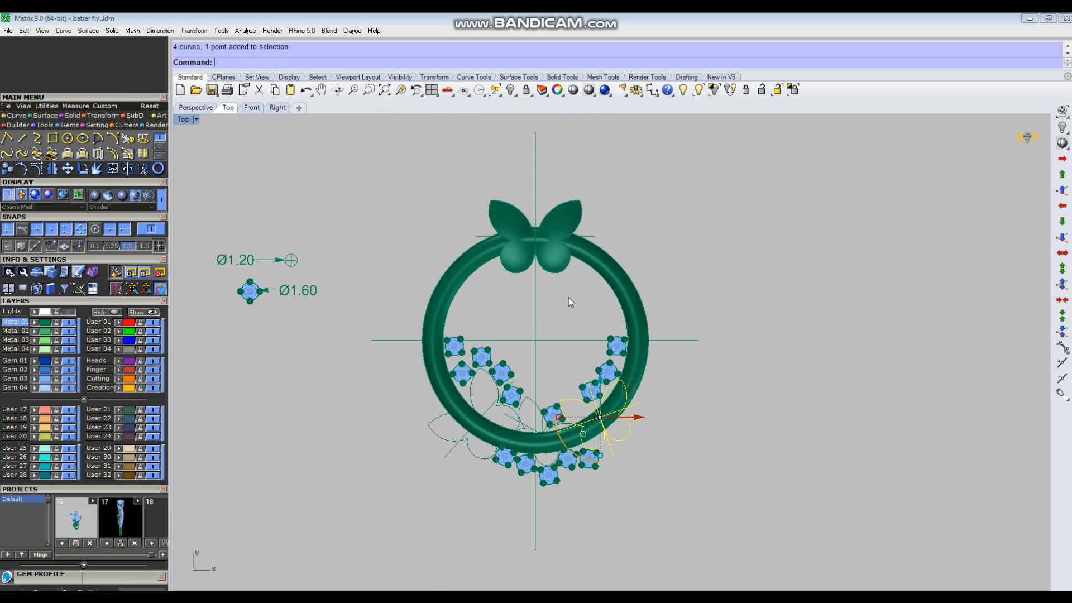
scroll(558, 263, "up", 3)
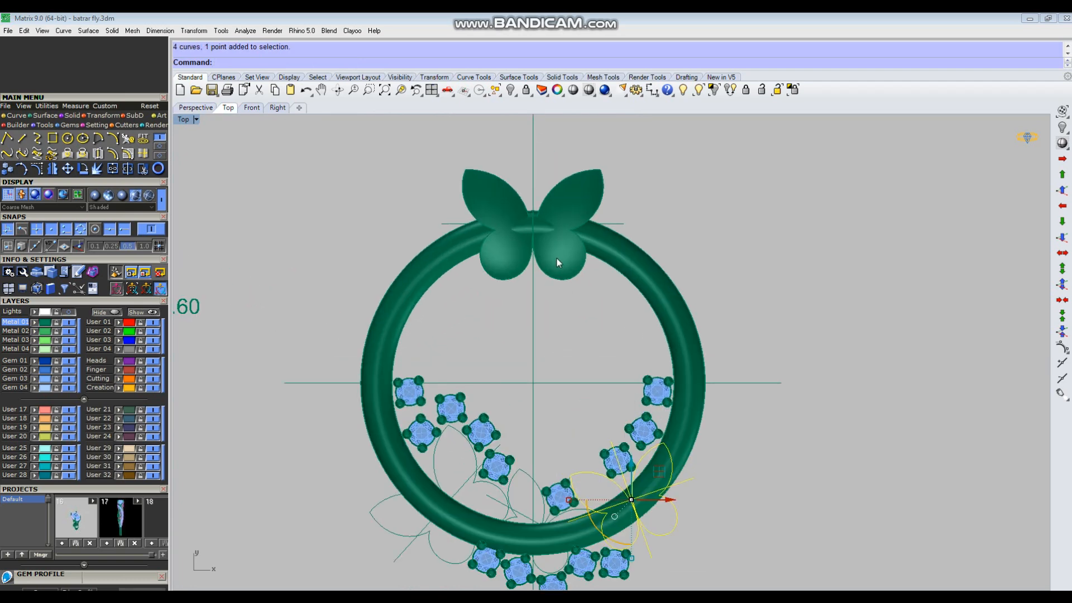
left_click(558, 258)
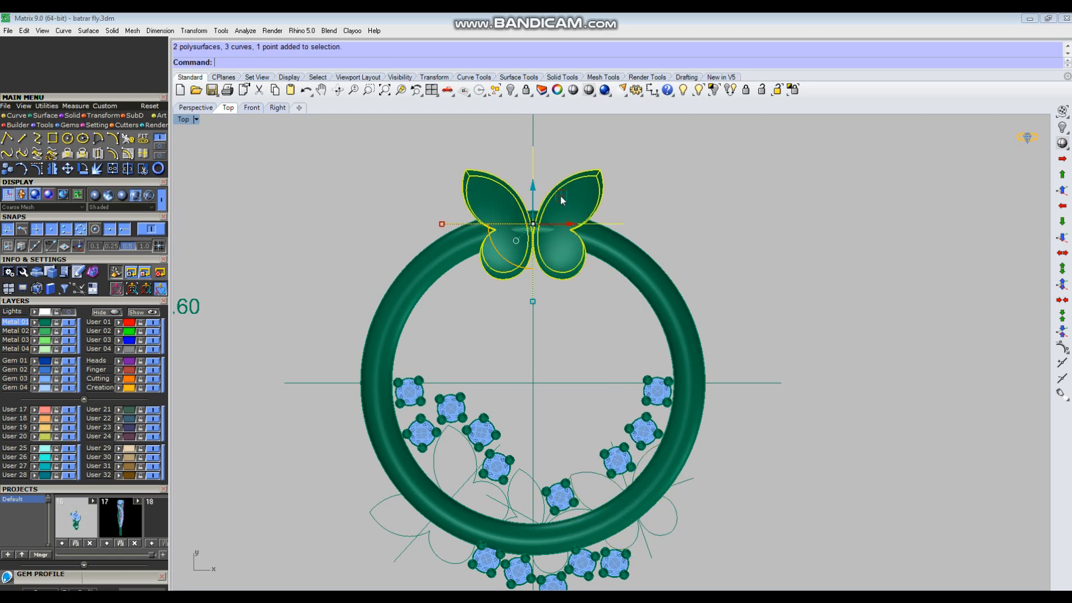
left_click_drag(561, 196, 962, 383)
key("alt")
right_click_drag(788, 454, 735, 387)
Step: Copy the tilted flat butterfly outline from the ring's lower side 20 mm horizontally away from the ring
left_click_drag(650, 448, 602, 472)
right_click_drag(764, 455, 735, 434)
right_click(734, 434)
left_click(731, 435)
type("20")
key("Return")
left_click(846, 446, "shift")
right_click(846, 446)
Step: Move the solid butterfly copy by its centre point onto the centre of the copied tilted outline
left_click(894, 345)
scroll(890, 340, "up", 4)
right_click_drag(891, 347, 876, 337)
type("m")
key("Return")
scroll(840, 314, "up", 6)
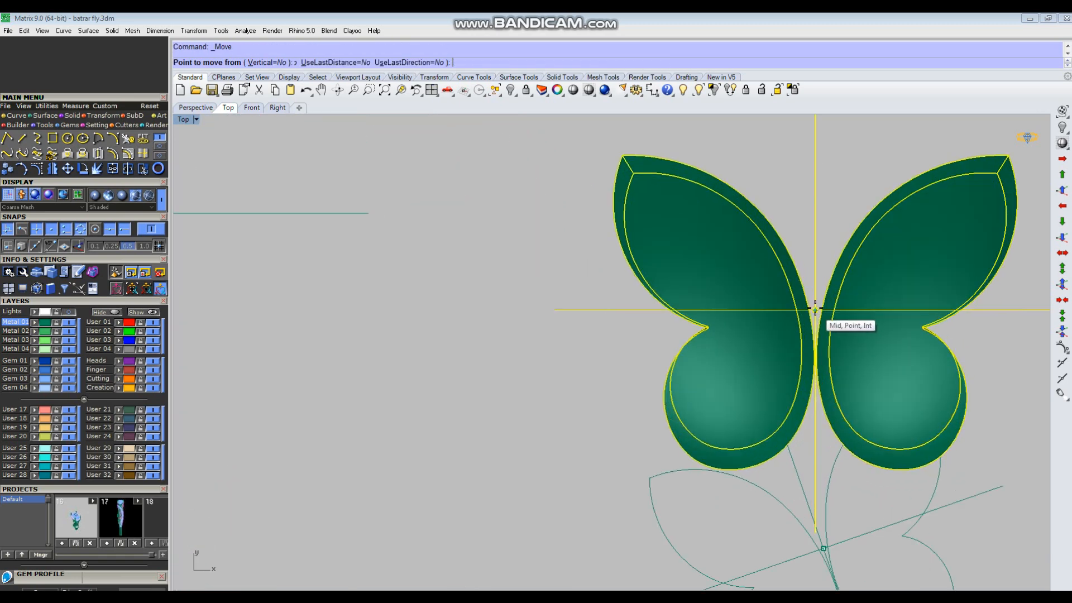
left_click(815, 311)
scroll(527, 235, "down", 2)
scroll(758, 476, "up", 3)
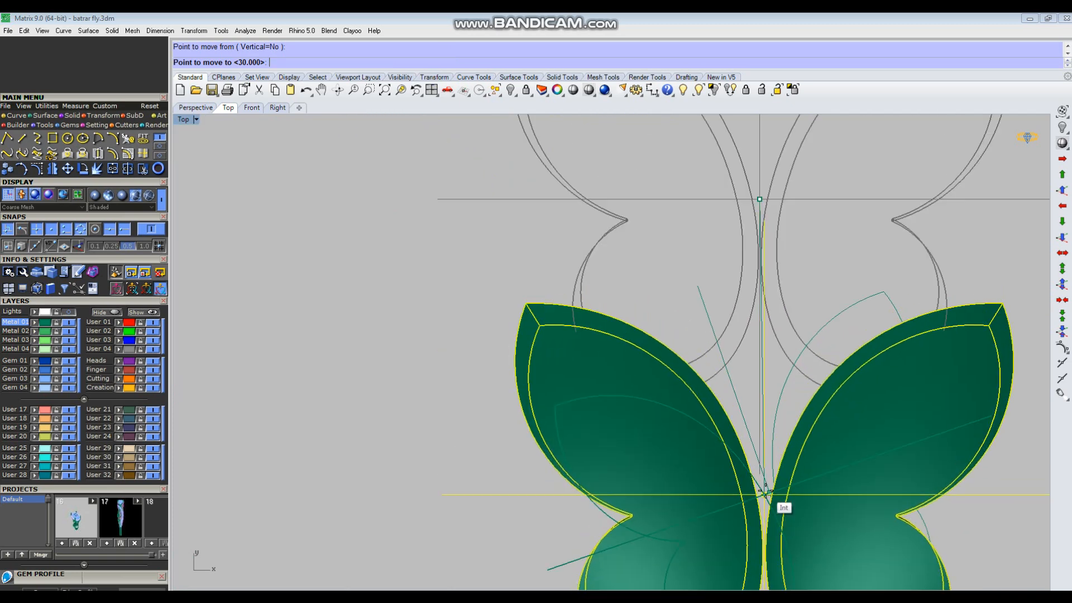
scroll(768, 493, "up", 6)
left_click(771, 493)
right_click_drag(771, 493, 770, 467)
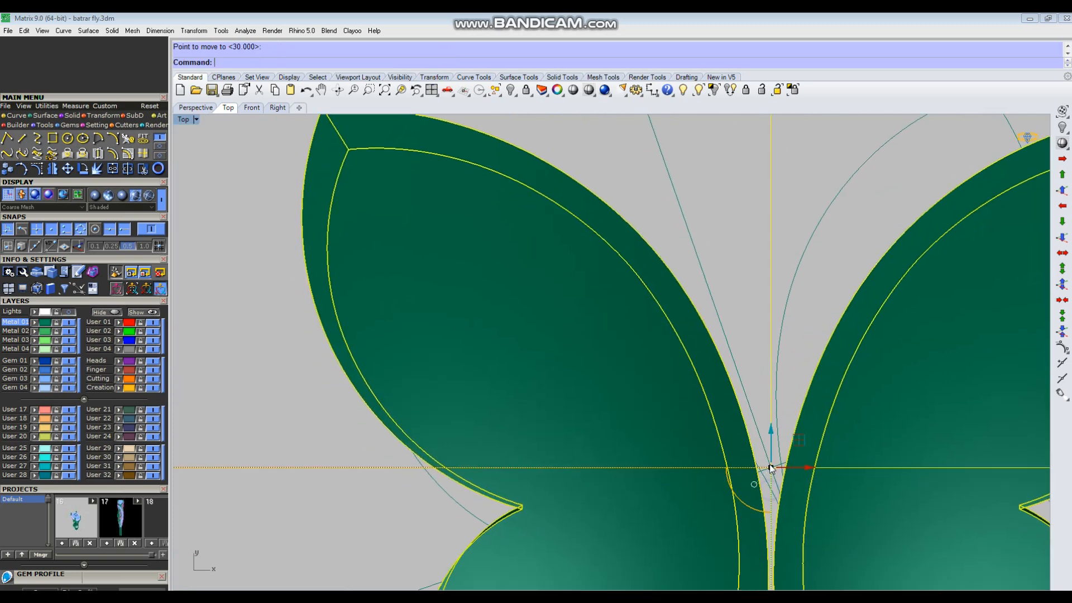
Step: Rotate the solid butterfly copy about its centre to align its body axis with the tilted outline's axis
type("r")
key("Return")
scroll(771, 469, "up", 4)
left_click(772, 470)
left_click(772, 373)
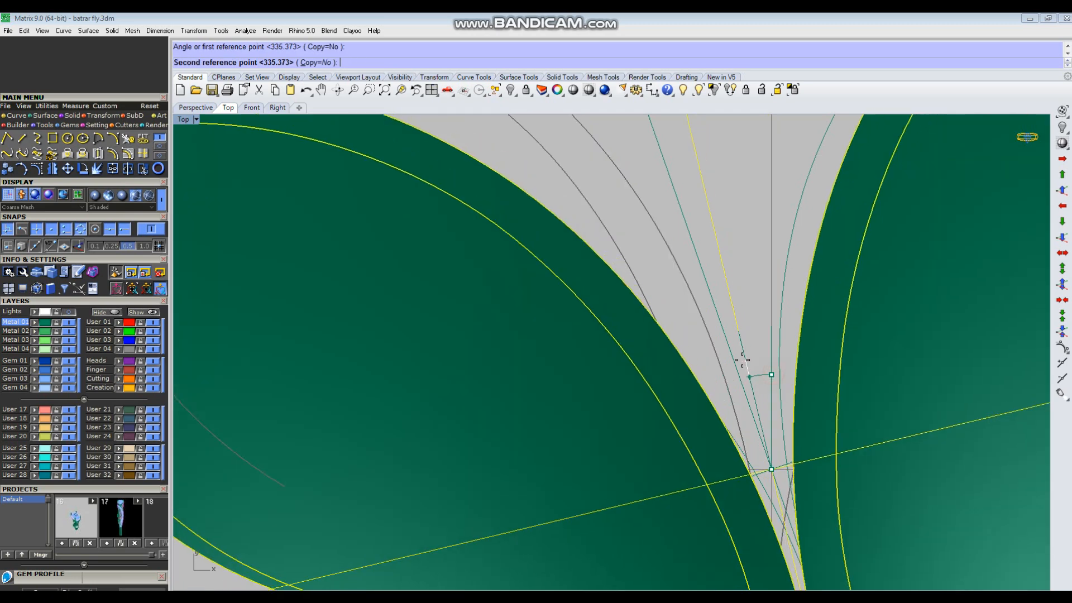
left_click(740, 364)
scroll(664, 317, "down", 6)
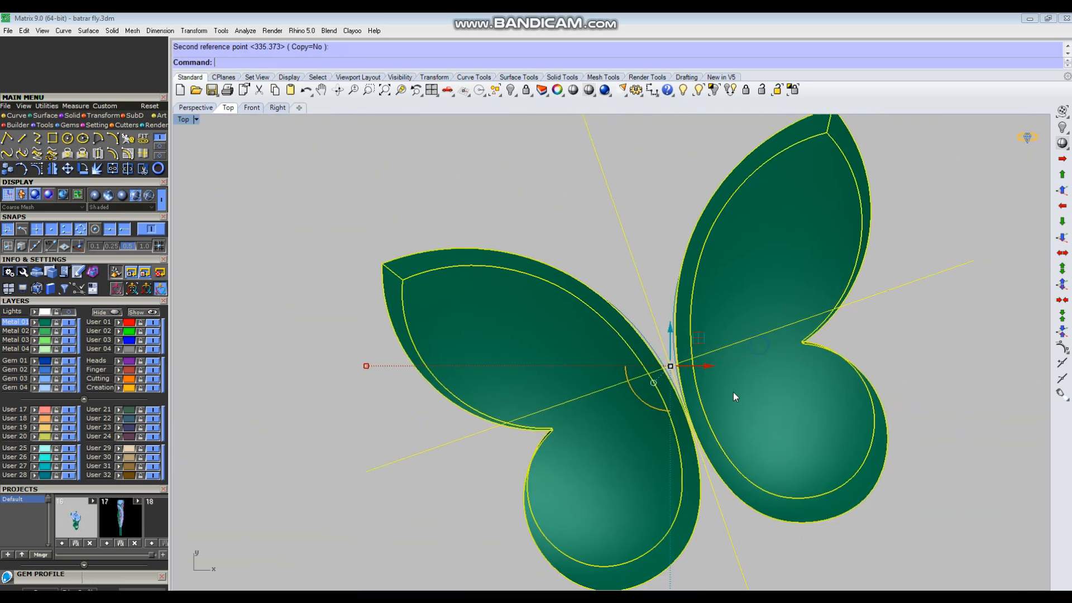
Step: Switch to wireframe display and scale the butterfly copy down from its centre toward the tilted outline's size
left_click(588, 91)
right_click_drag(682, 363, 669, 319)
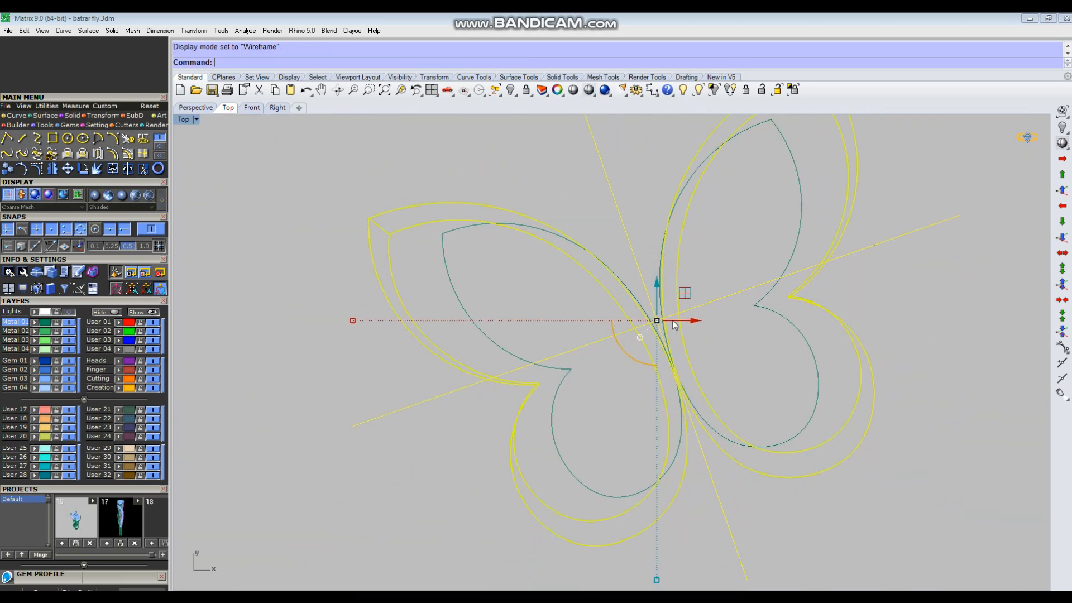
type("2")
key("Return")
left_click(657, 321)
scroll(803, 265, "down", 1)
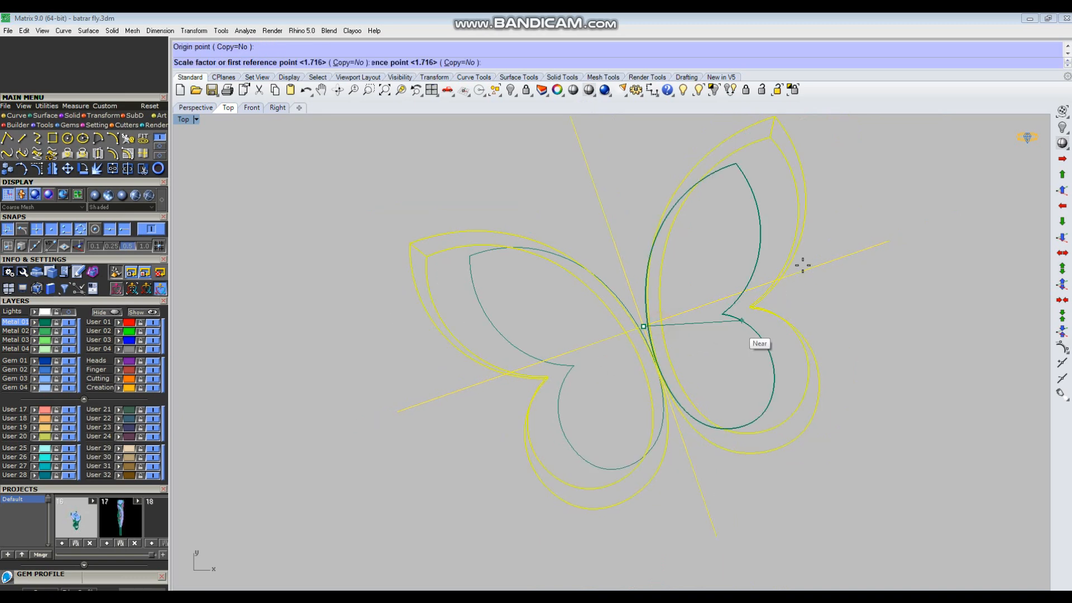
left_click(886, 238)
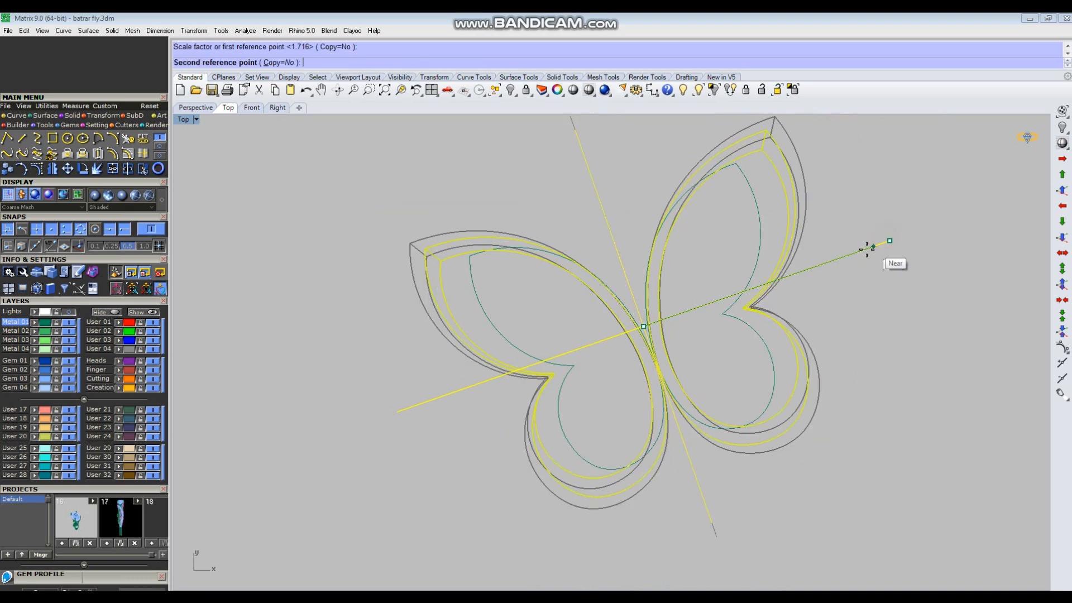
left_click(833, 257)
Step: Delete the scaled solid butterfly copy, leaving only the flat tilted outline
scroll(692, 296, "down", 5)
scroll(529, 275, "up", 3)
scroll(529, 275, "down", 3)
scroll(632, 305, "up", 8)
right_click_drag(643, 299, 615, 338)
scroll(616, 336, "down", 4)
key("Delete")
scroll(658, 356, "down", 6)
right_click_drag(702, 339, 719, 312)
scroll(745, 297, "down", 6)
scroll(458, 307, "up", 8)
scroll(403, 348, "down", 6)
right_click_drag(469, 333, 459, 379)
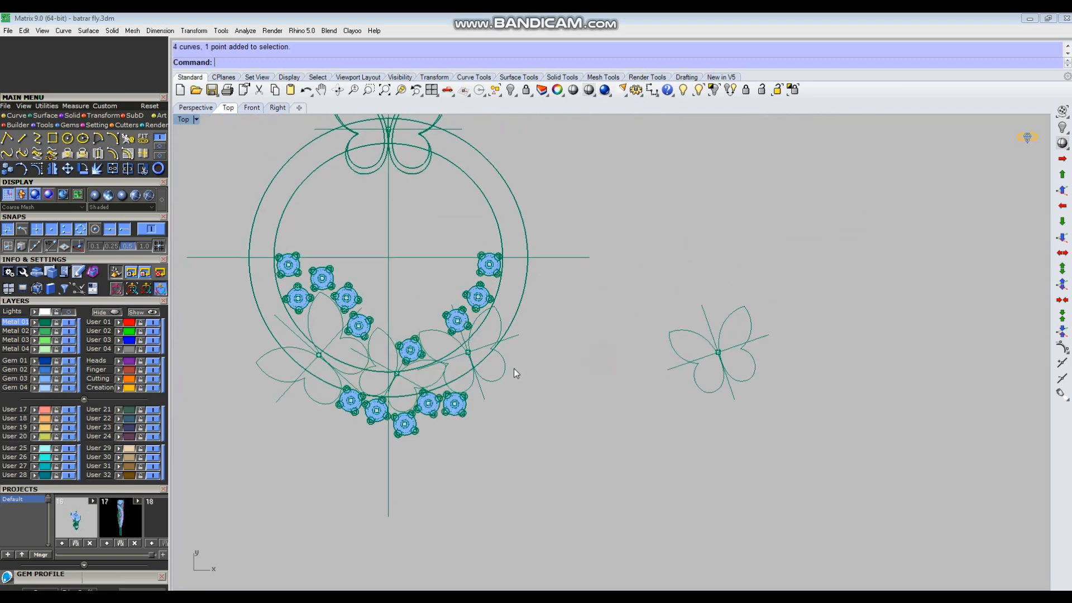
Step: Move the wing curve on one side of the copied tilted outline clear of its body axis, into free space beside it
left_click_drag(349, 389, 263, 368)
left_click(601, 433)
left_click_drag(823, 270, 659, 410)
scroll(779, 363, "up", 3)
left_click_drag(792, 354, 774, 393)
right_click_drag(774, 393, 705, 407)
left_click(710, 395)
left_click(688, 381)
type("m")
key("Return")
left_click(733, 362)
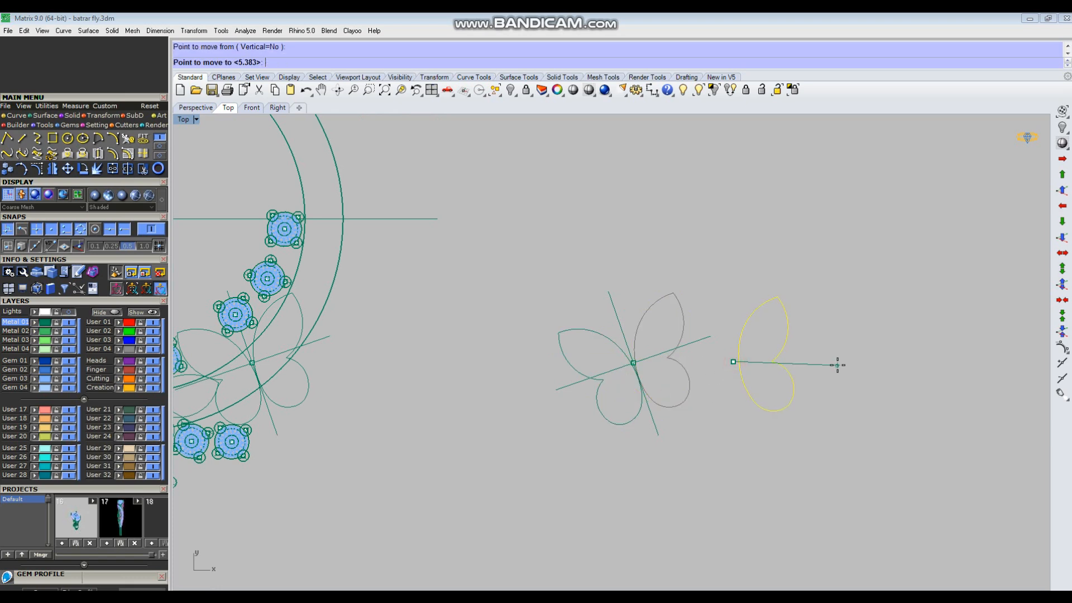
left_click(865, 356)
scroll(705, 415, "down", 6)
key("Escape")
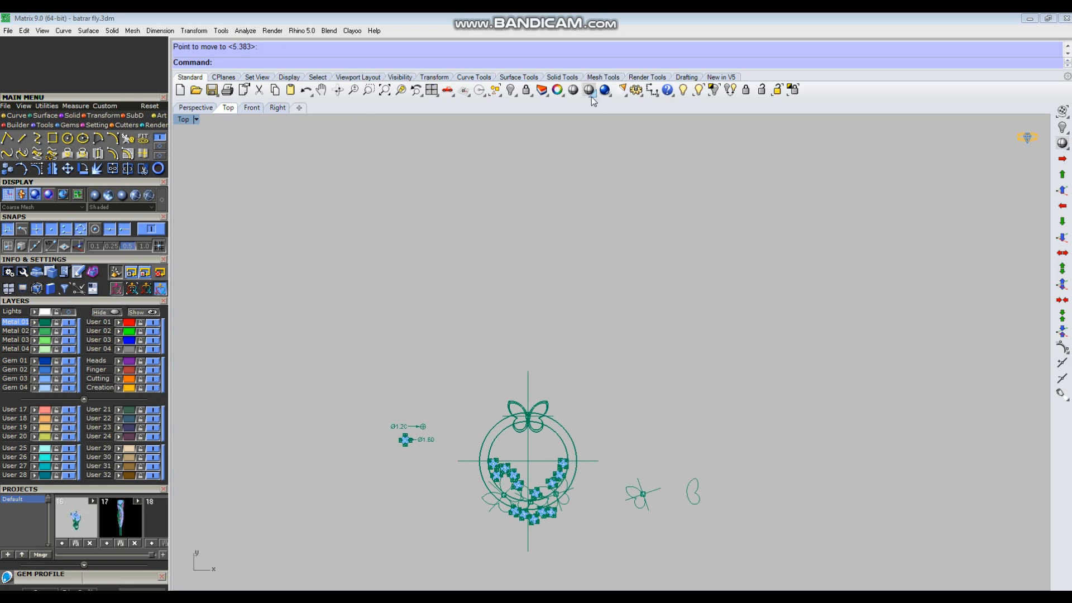
Step: Unhide only the trimmed oval dome together with its ellipse, axes and wing curves
left_click(698, 89)
left_click(576, 295)
key("Return")
scroll(585, 279, "up", 5)
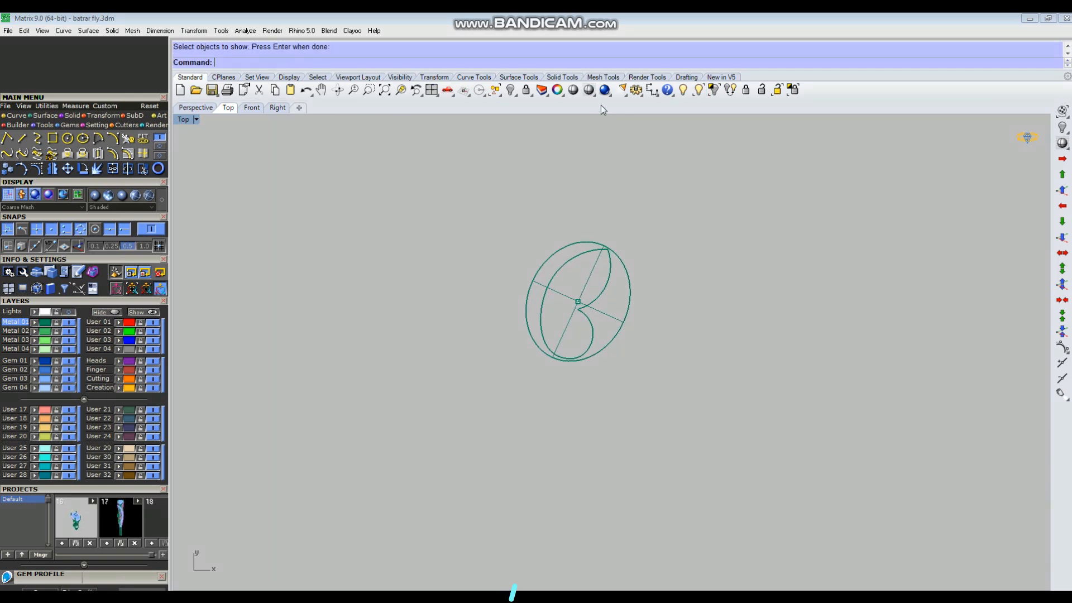
Step: Switch to shaded display and copy the trimmed dome with its guide curves to a spot near the separated wing curve
left_click(589, 90)
left_click_drag(502, 229, 670, 402)
scroll(624, 303, "down", 3)
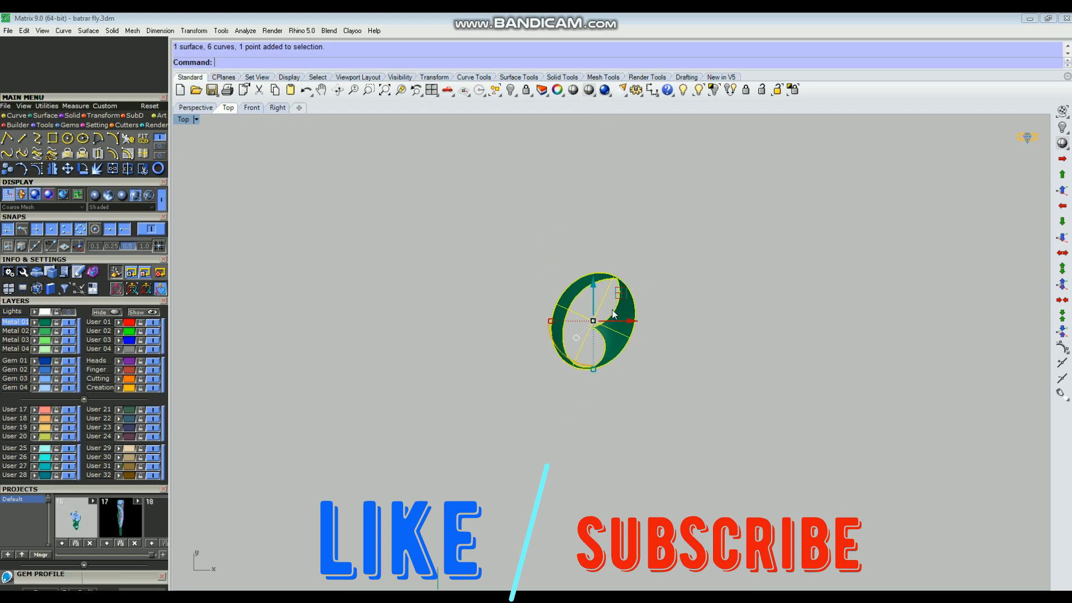
left_click_drag(624, 302, 735, 485)
scroll(736, 486, "up", 5)
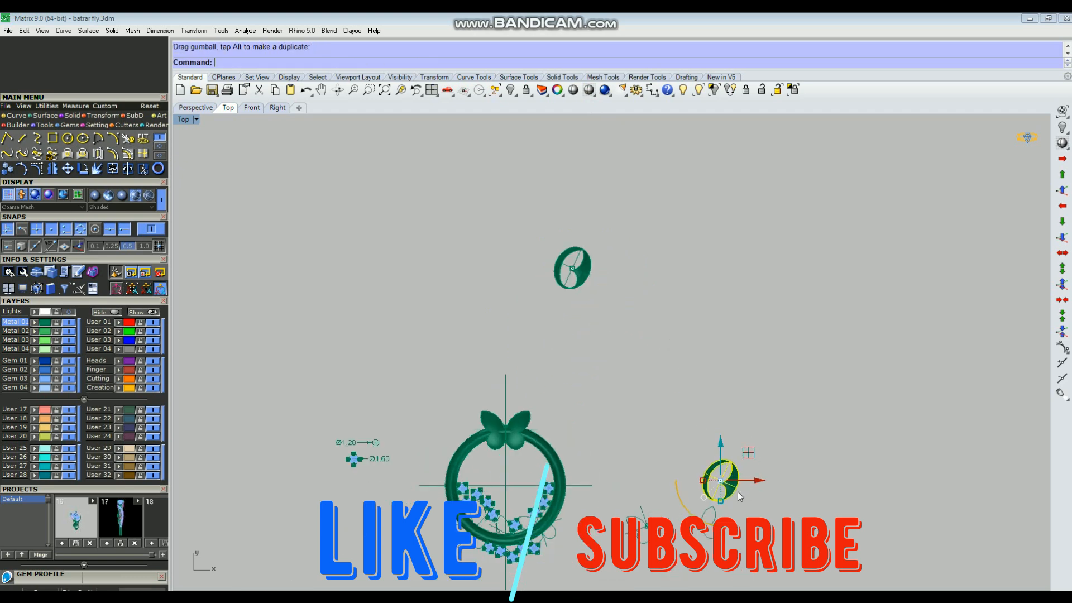
Step: Untrim the wing-shaped edge of the dome copy to restore its full oval surface
type("untrim")
key("Return")
scroll(725, 475, "up", 3)
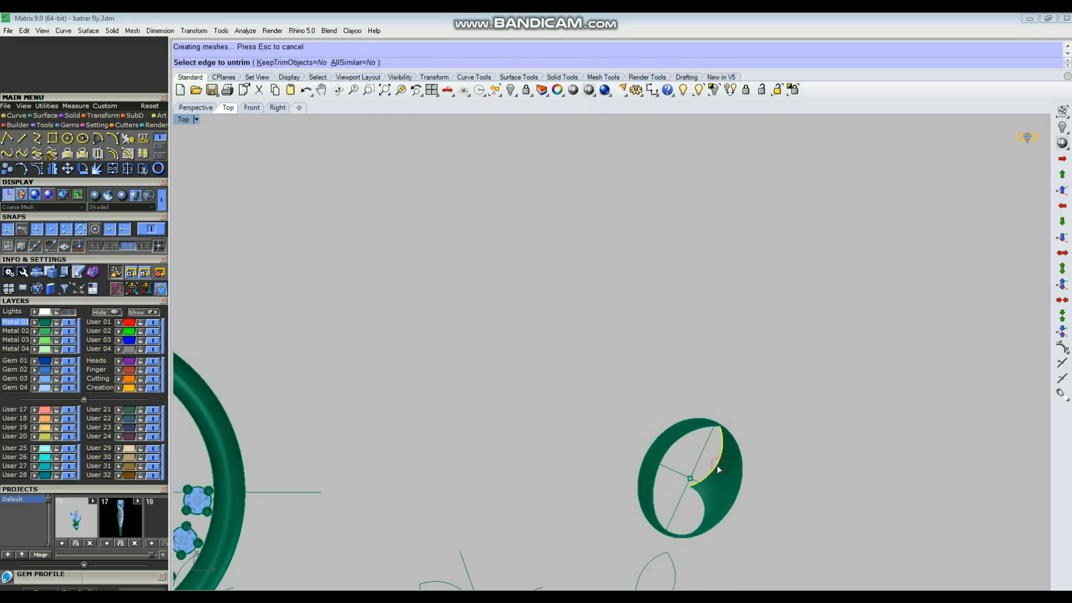
left_click(719, 470)
scroll(718, 427, "down", 3)
scroll(717, 384, "up", 3)
Step: Move the dome copy with its guide curves over the separated wing curve and switch to wireframe display
left_click(717, 384)
left_click_drag(707, 411, 678, 528)
left_click(580, 91)
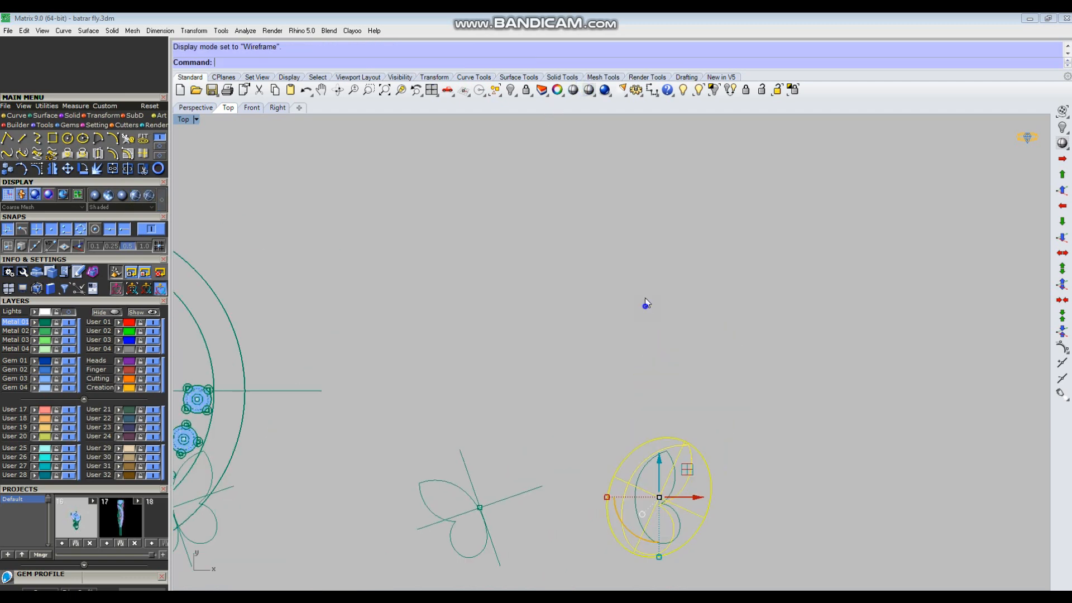
Step: Delete the old wing curve that came with the dome copy
scroll(654, 390, "up", 5)
left_click(637, 423)
left_click(612, 394)
key("Delete")
Step: Rotate the dome copy upright, centre it over the separated wing curve and scale it down uniformly to surround the curve
left_click(766, 416)
left_click_drag(659, 397, 673, 424)
left_click_drag(698, 325, 703, 324)
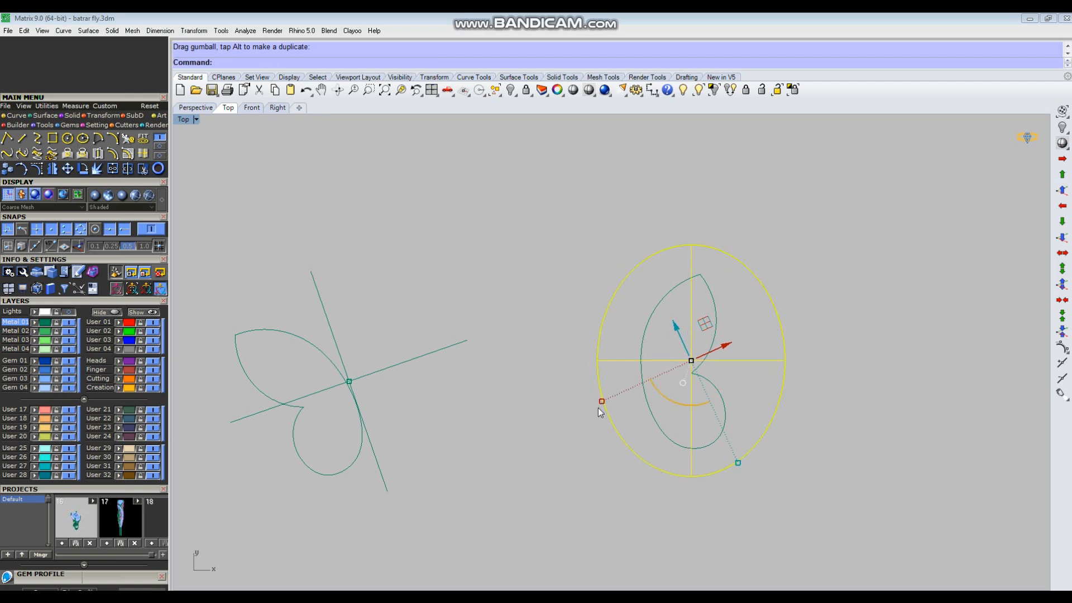
left_click_drag(602, 401, 619, 395)
right_click_drag(716, 342, 710, 363)
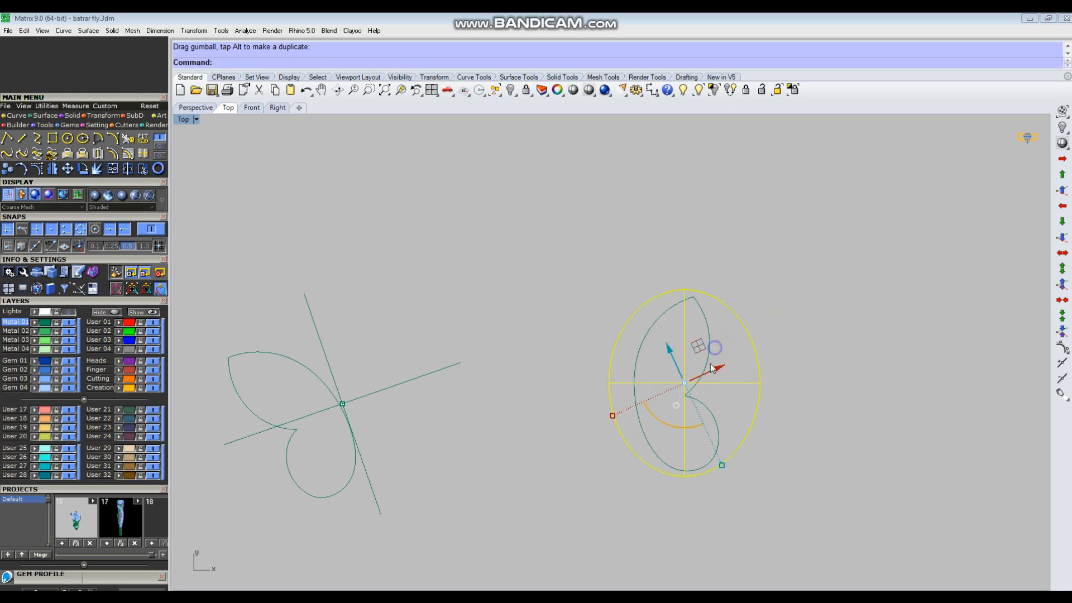
Step: Narrow the dome copy with Scale1D from its centre along its short axis, closer to the wing curve
key("Return")
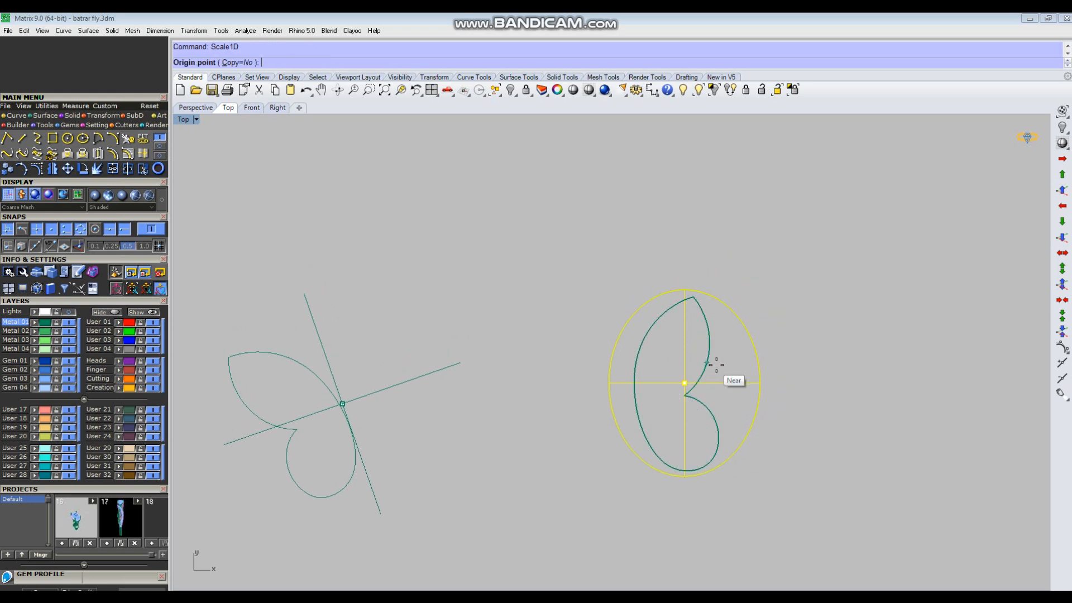
left_click(684, 383)
left_click(616, 383)
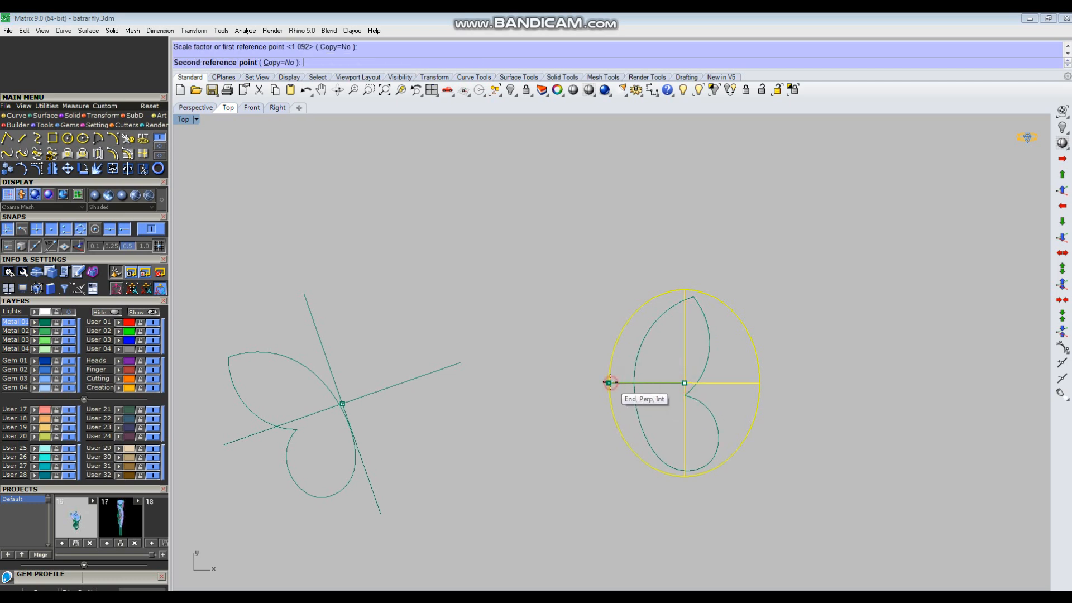
left_click(619, 383)
Step: Rotate the dome copy slightly about its centre and nudge it vertically so it encloses the wing curve evenly
scroll(715, 374, "up", 3)
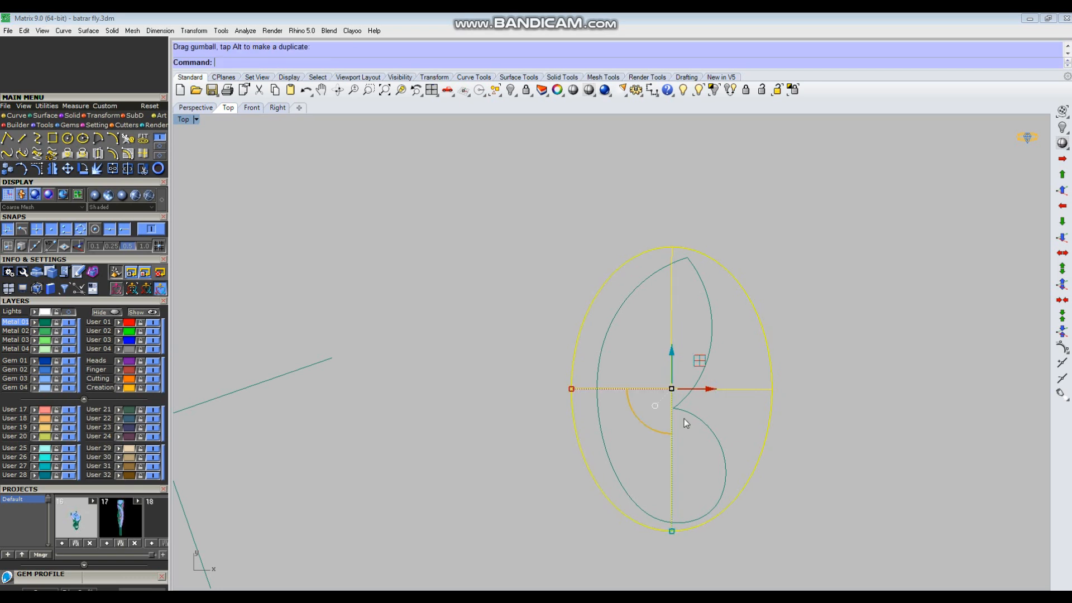
left_click_drag(656, 431, 710, 395)
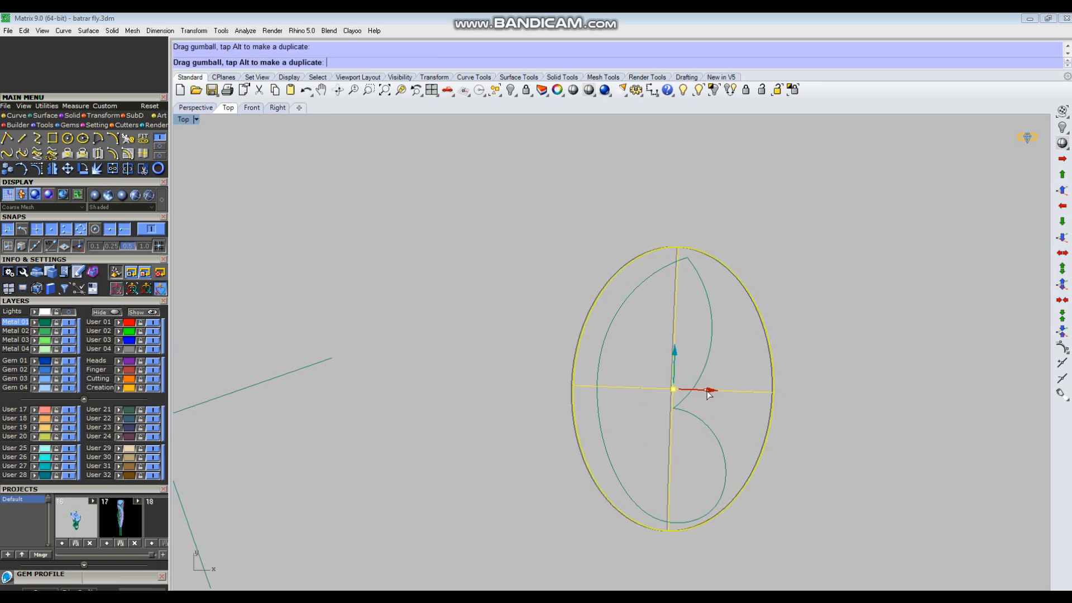
left_click_drag(679, 351, 679, 354)
scroll(679, 355, "down", 2)
left_click(810, 366)
Step: Switch to the perspective view and select the resized dome with its guide curves above the wing curve
key("ctrl+F4")
scroll(661, 357, "down", 4)
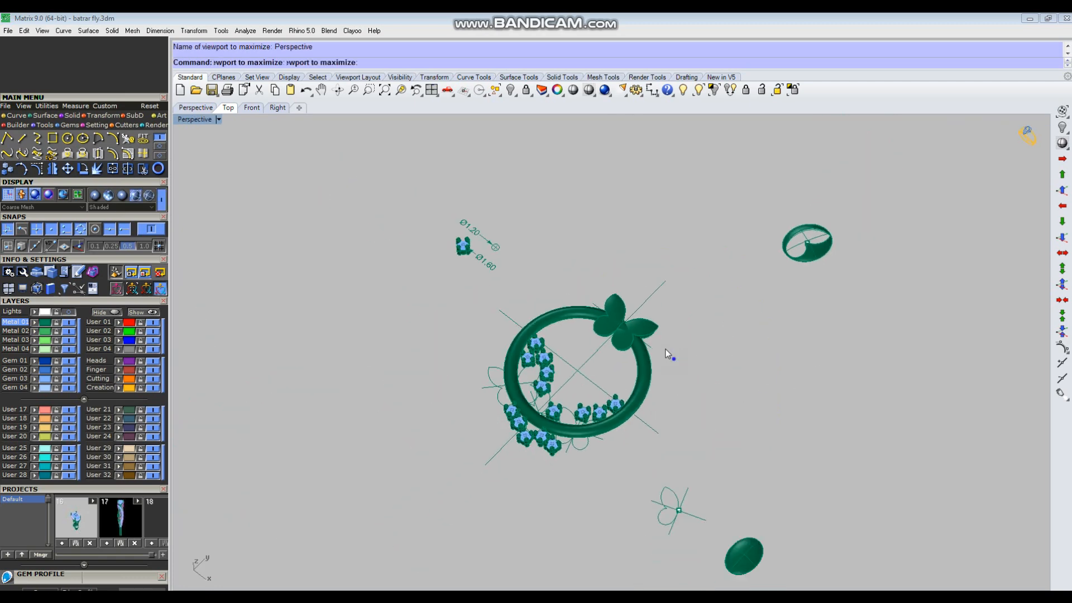
key("ctrl+w")
left_click_drag(765, 387, 816, 445)
right_click_drag(784, 454, 675, 246)
scroll(560, 391, "up", 4)
left_click(553, 334)
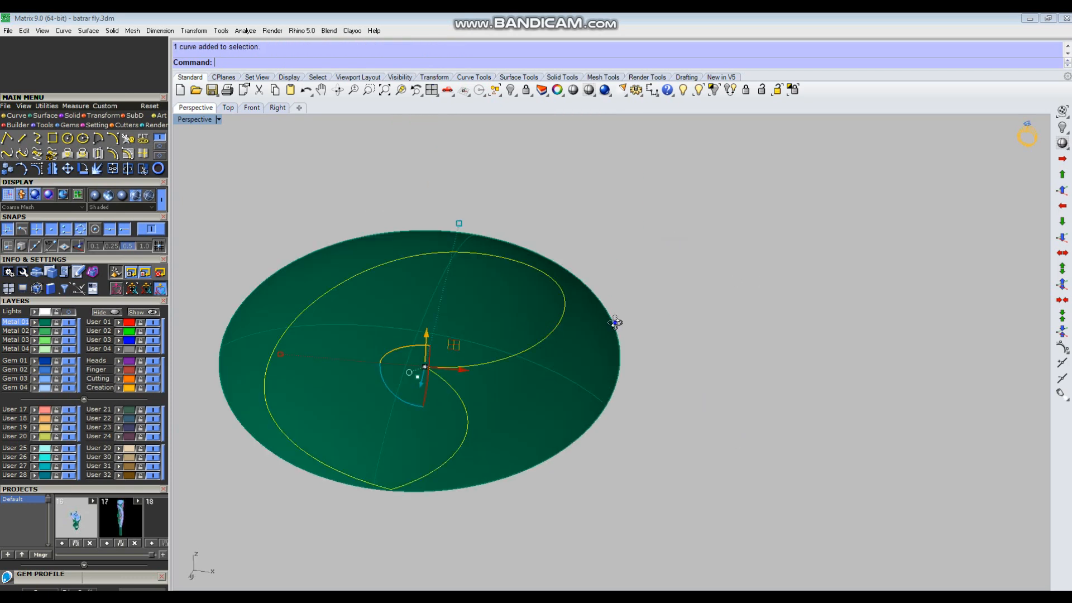
right_click_drag(615, 318, 674, 395)
key("ctrl+a")
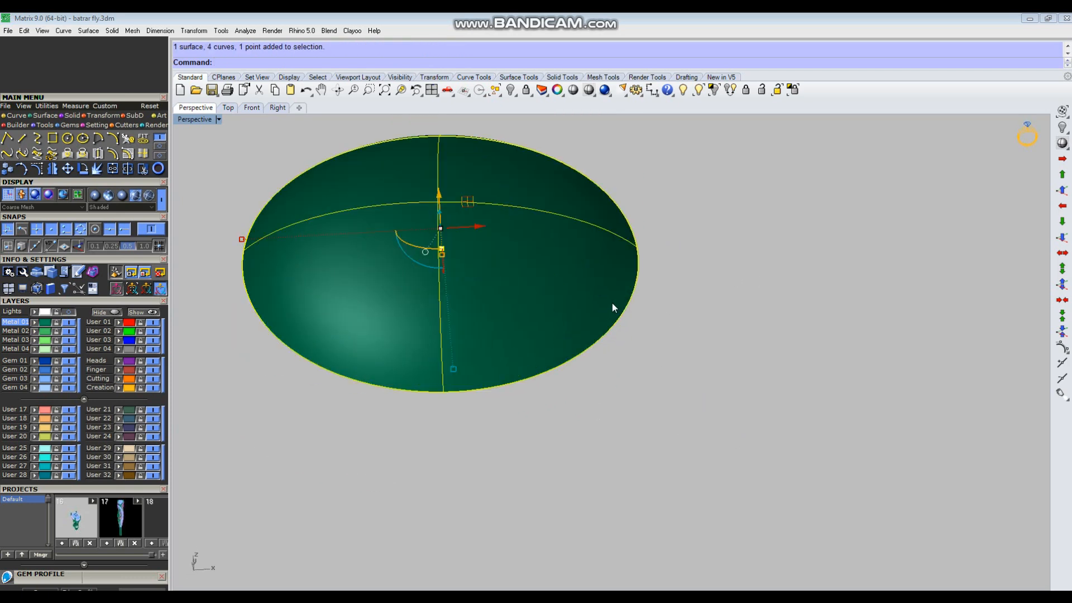
Step: Split the domed oval surface using the wing-shaped curve as the cutting object
key("Delete")
left_click(585, 252)
key("ctrl+shift+s")
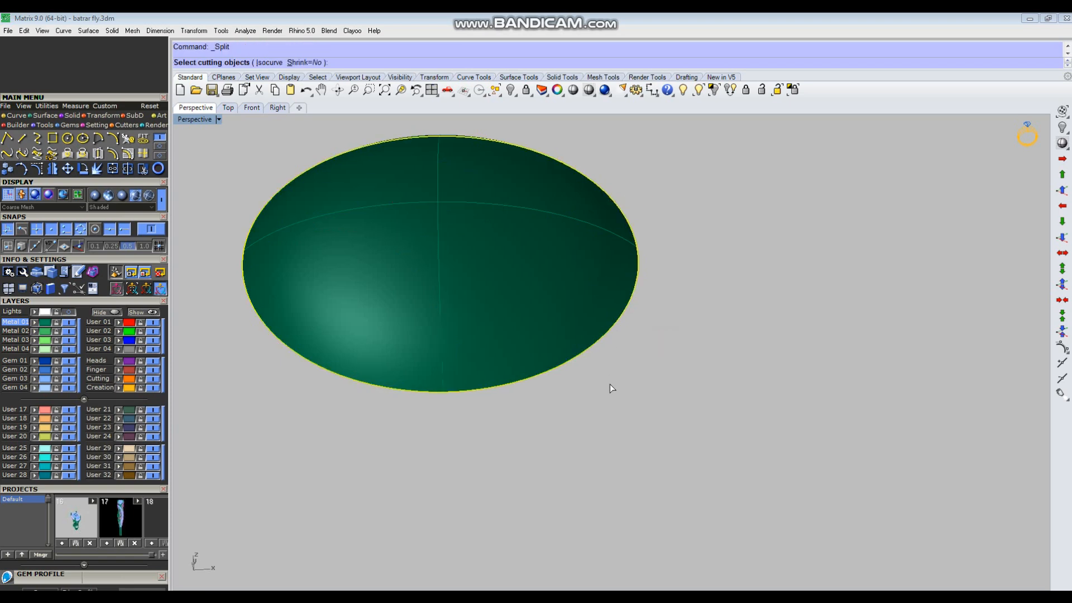
right_click_drag(610, 384, 585, 323)
left_click(559, 317)
right_click(559, 316)
Step: Move the split-off wing-shaped surface 10 units onto the right half of the butterfly outline
right_click_drag(689, 266, 666, 369)
left_click(667, 370)
left_click(511, 288)
scroll(675, 305, "down", 4)
right_click_drag(675, 305, 711, 378)
scroll(712, 377, "down", 4)
type("m")
key("Return")
left_click(874, 344)
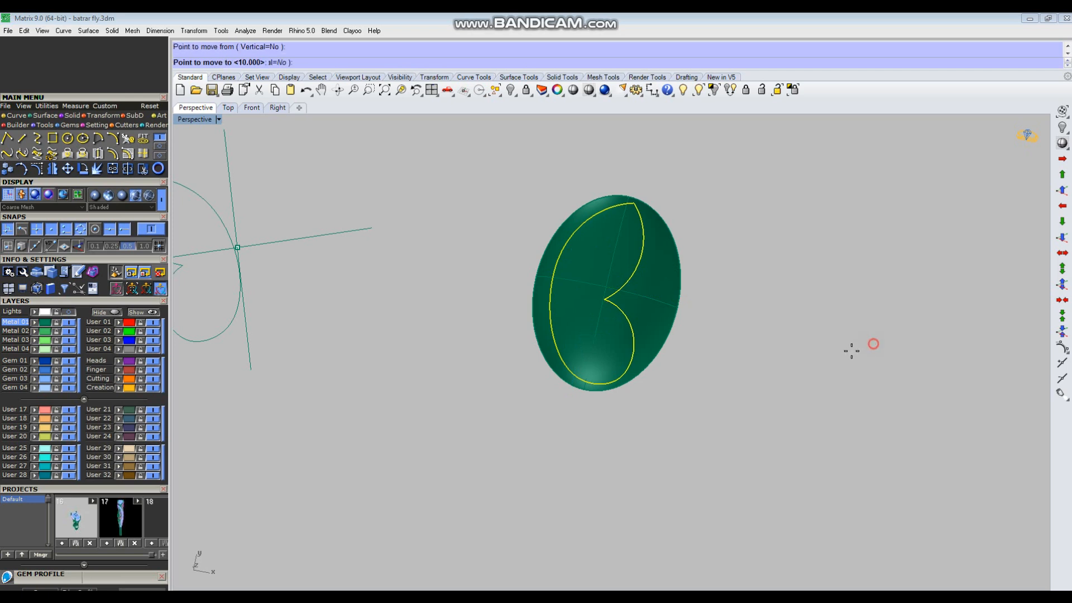
type("10")
key("Return")
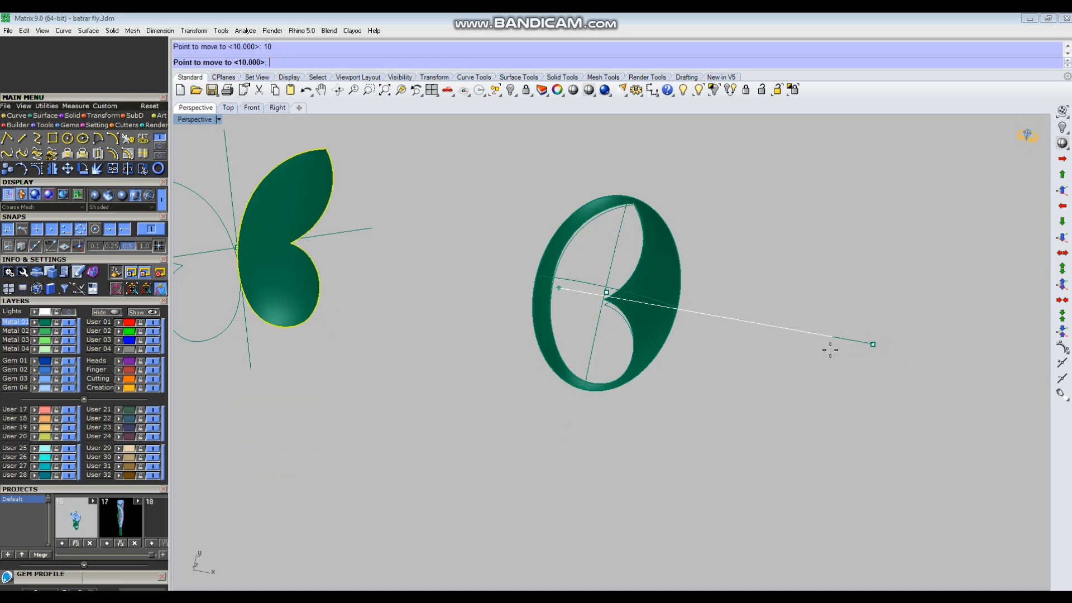
left_click(831, 350, "shift")
Step: Hide the leftover domed surface and its construction curves, keeping only the wing surface and the butterfly outline
scroll(868, 402, "down", 4)
left_click(794, 288)
key("ctrl+a")
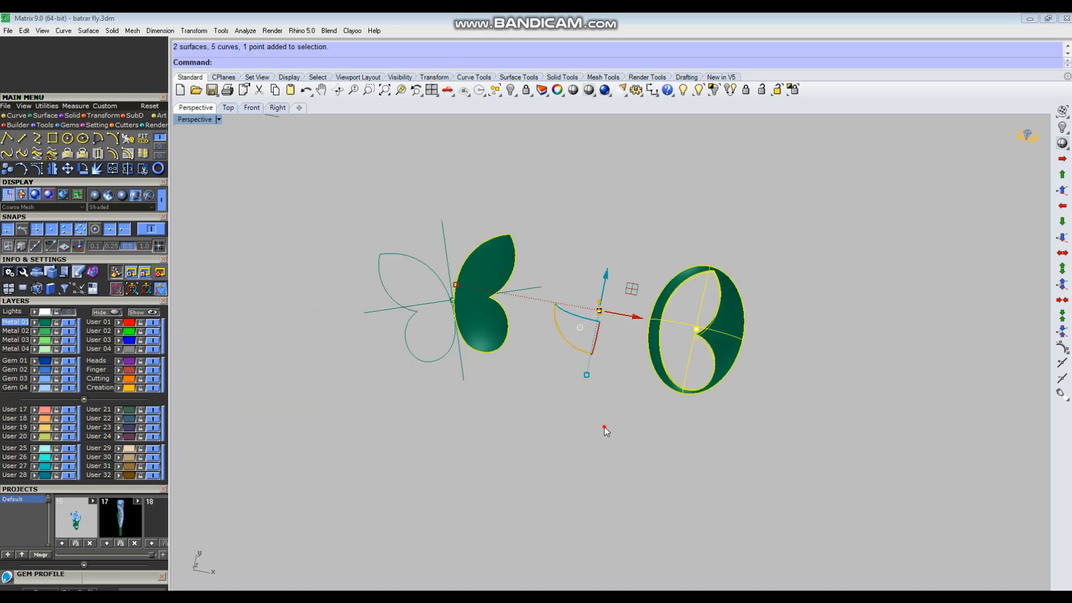
left_click(604, 426)
type("rfg")
key("Return")
left_click(498, 259)
key("Return")
left_click(797, 250)
left_click(726, 323)
key("Delete")
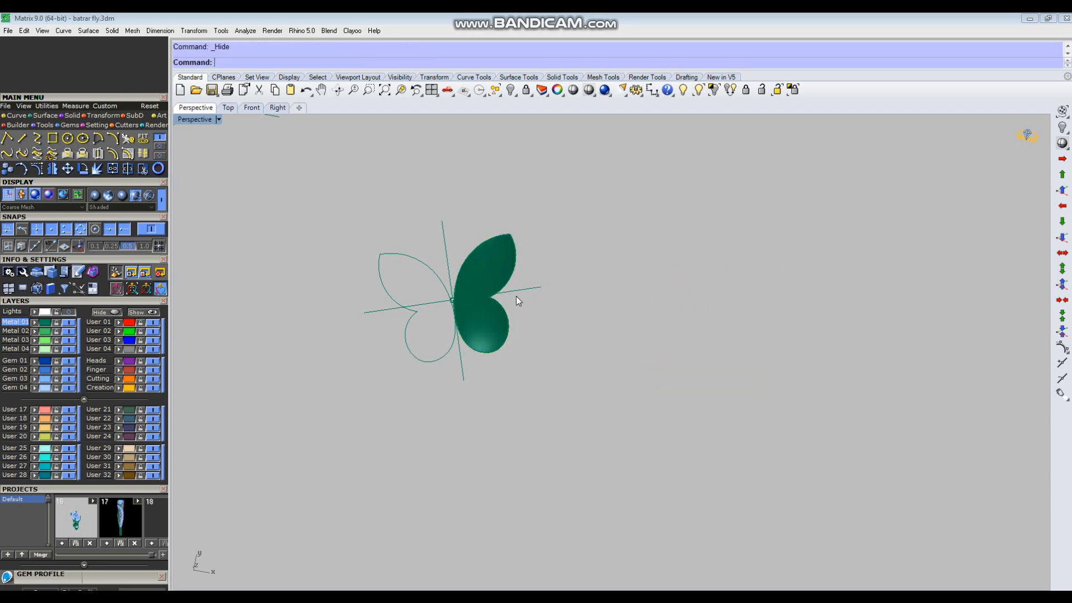
Step: Mirror the wing surface across the butterfly's body axis line to create the opposite wing
scroll(457, 274, "up", 6)
left_click(506, 280)
type("mi")
key("Return")
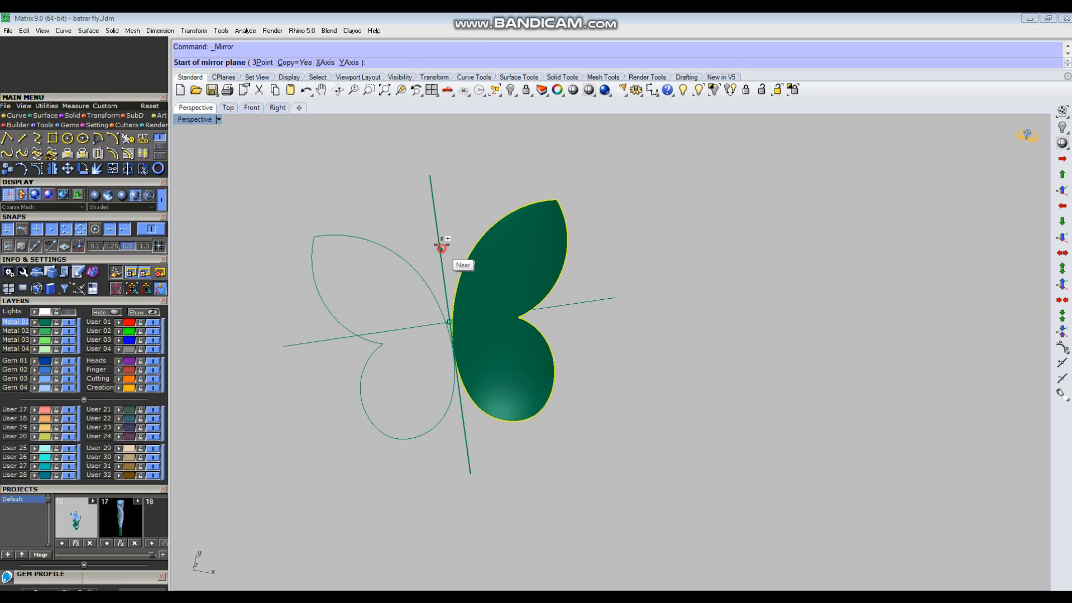
left_click(440, 246)
left_click(438, 223)
Step: Show the Top view shaded and examine the butterfly outlines on the lower part of the ring
right_click_drag(560, 431, 528, 378)
key("ctrl+F1")
scroll(557, 345, "down", 8)
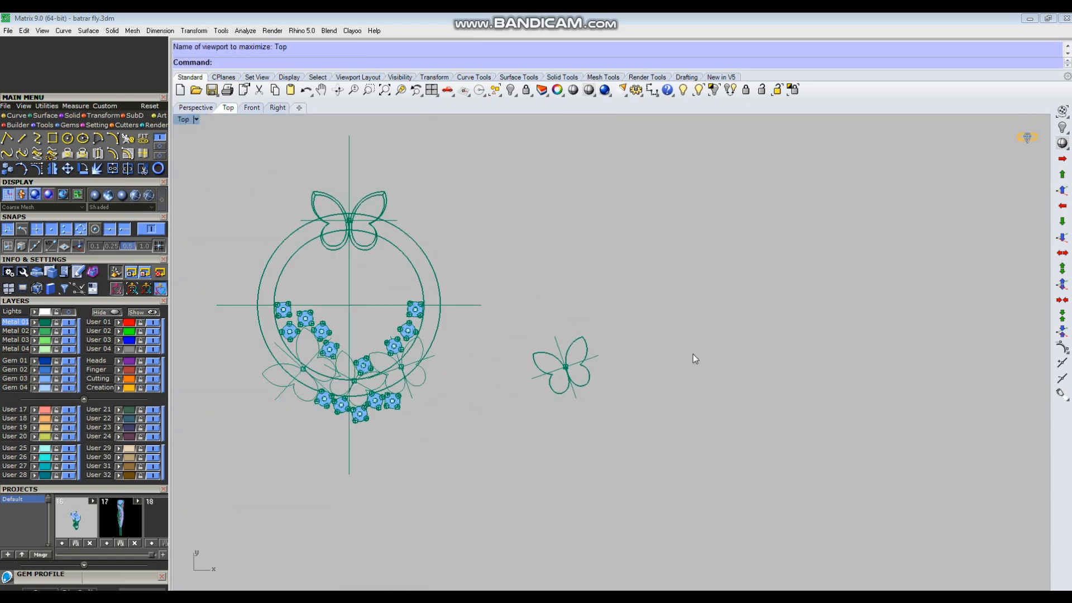
scroll(695, 358, "up", 3)
left_click(588, 90)
scroll(502, 371, "up", 5)
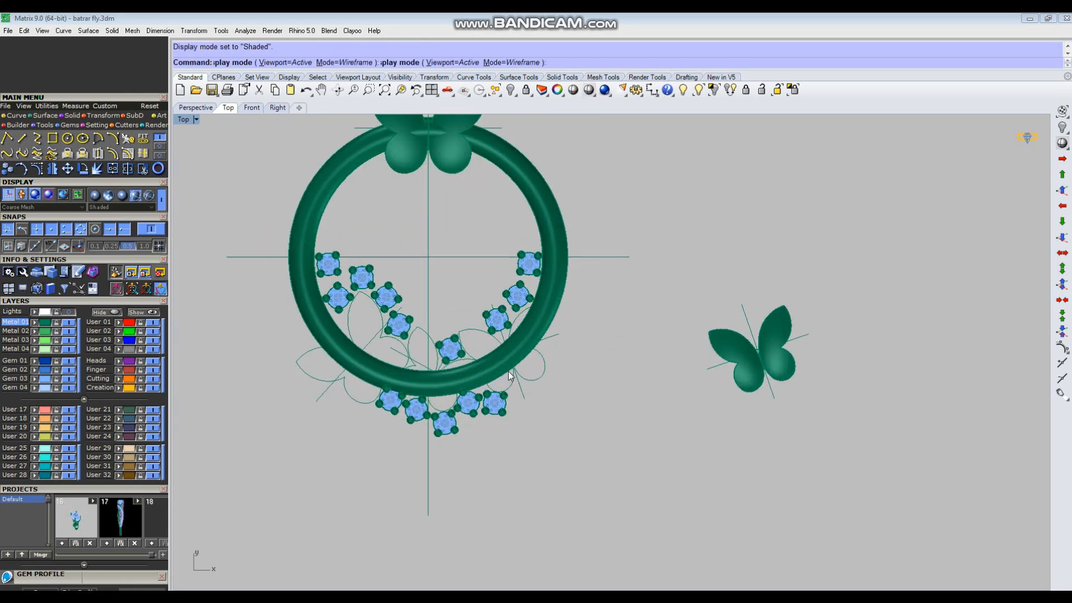
left_click(540, 374)
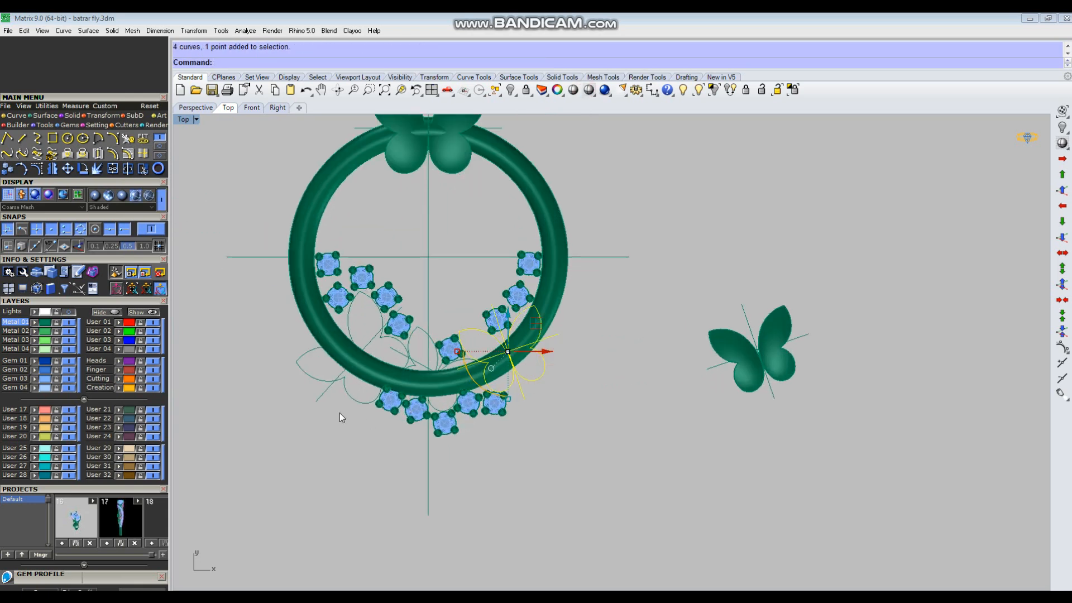
left_click_drag(320, 386, 316, 389, "shift")
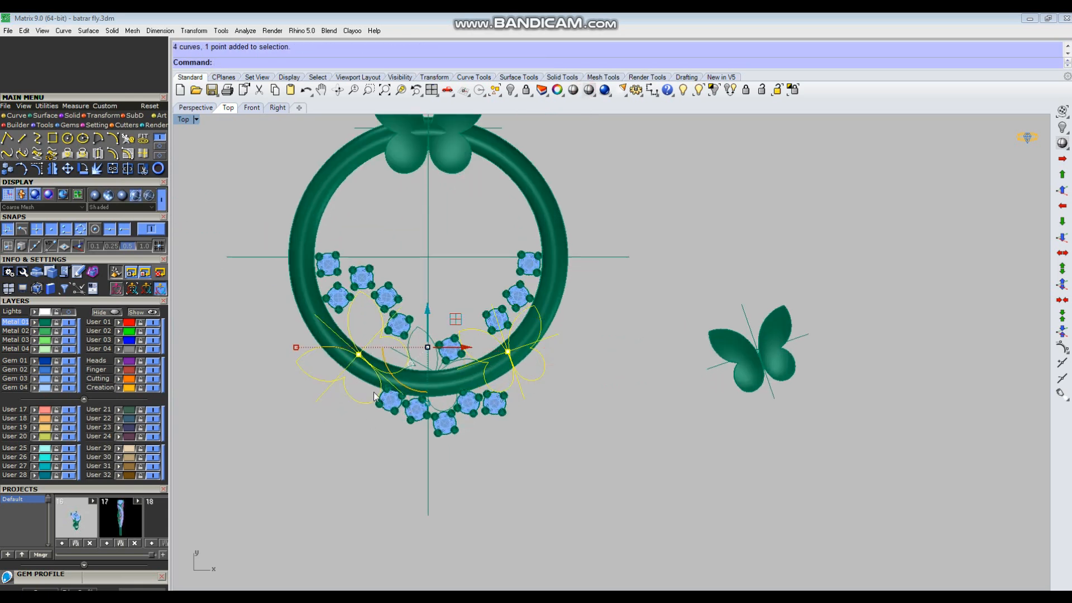
left_click(648, 440)
scroll(804, 369, "up", 2)
Step: Offset the right wing surface downward by 0.55 as a solid in the Perspective view
left_click(775, 359)
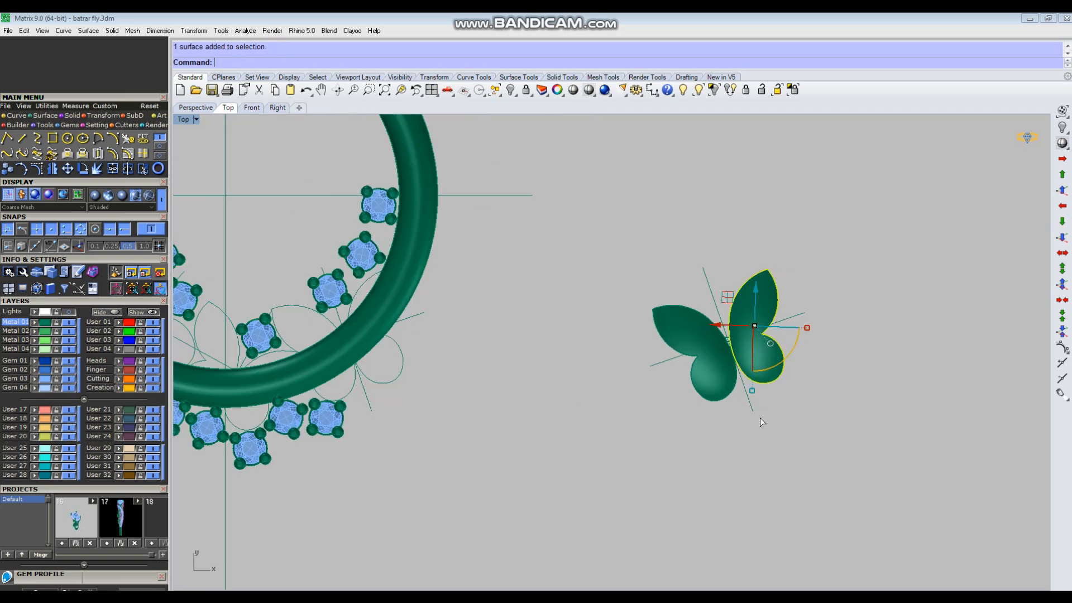
key("ctrl+F4")
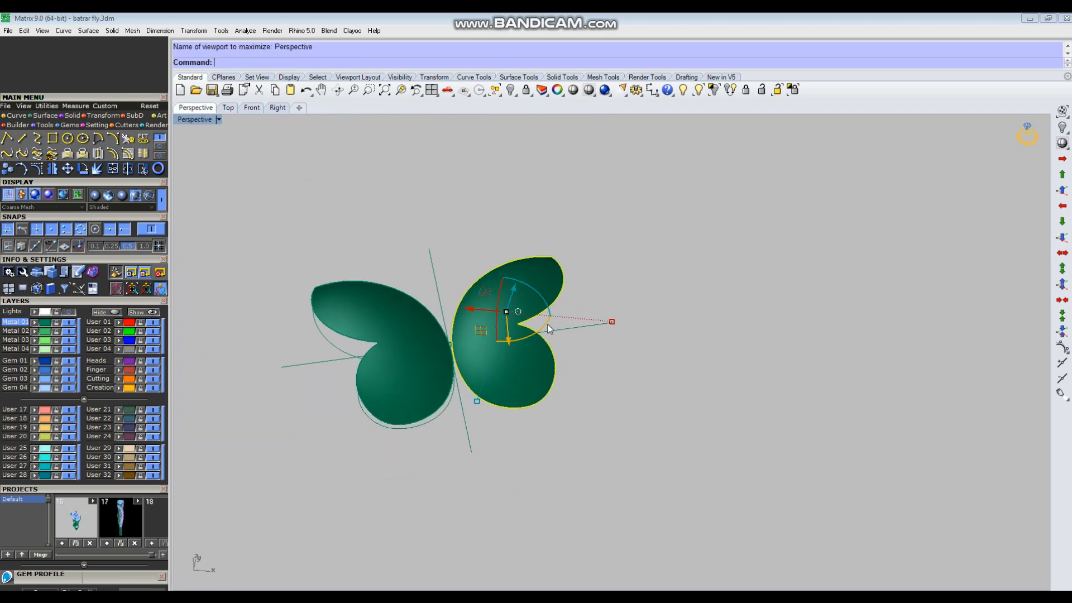
key("ctrl+shift+o")
right_click_drag(586, 363, 578, 345)
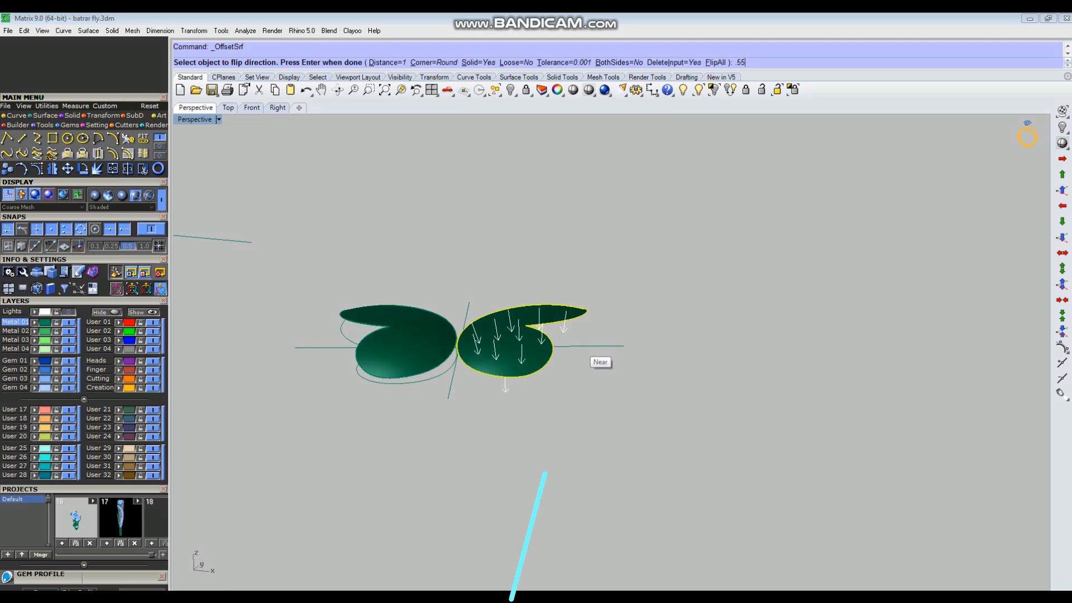
type("55")
key("Return")
Step: Delete the thin left wing surface and mirror the thickened right wing across the body axis line
right_click_drag(611, 344, 442, 361)
left_click(442, 366)
key("Delete")
left_click(497, 351)
key("ctrl+shift+m")
left_click(458, 234)
left_click(545, 156)
Step: Group all the butterfly parts and move the group 30 units onto the outline at the ring's lower right
key("ctrl+a")
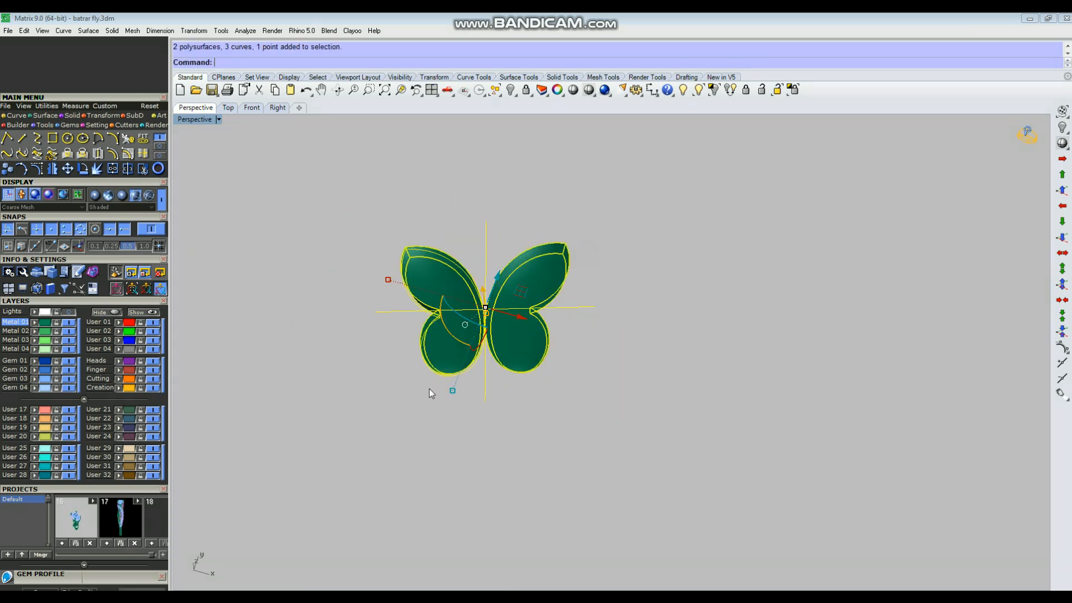
key("ctrl+g")
key("ctrl+F1")
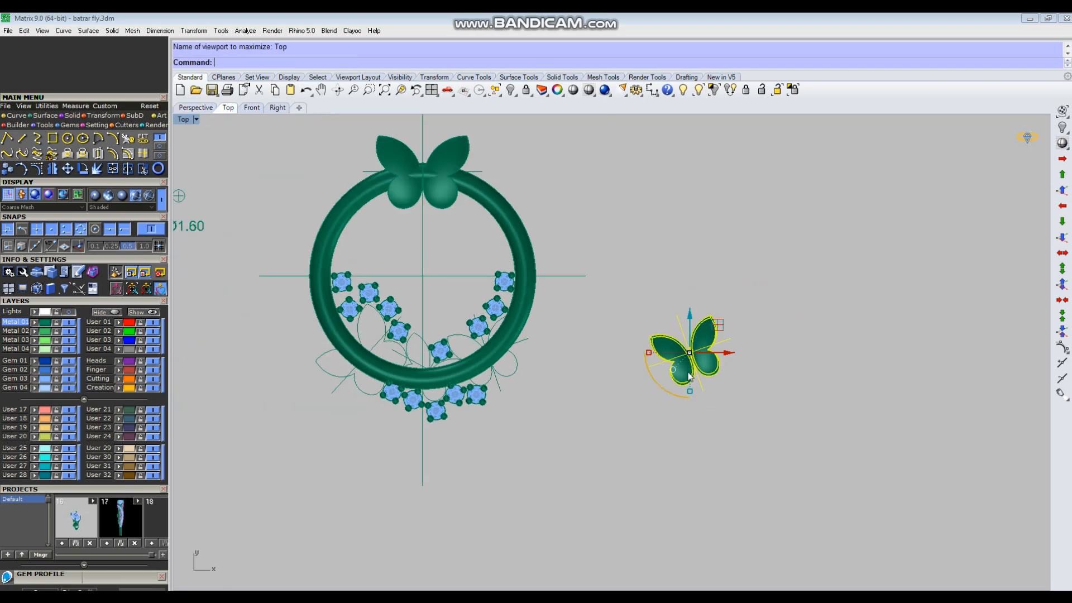
right_click_drag(660, 370, 623, 378)
type("m")
key("Return")
left_click(813, 323)
type("30")
key("Return")
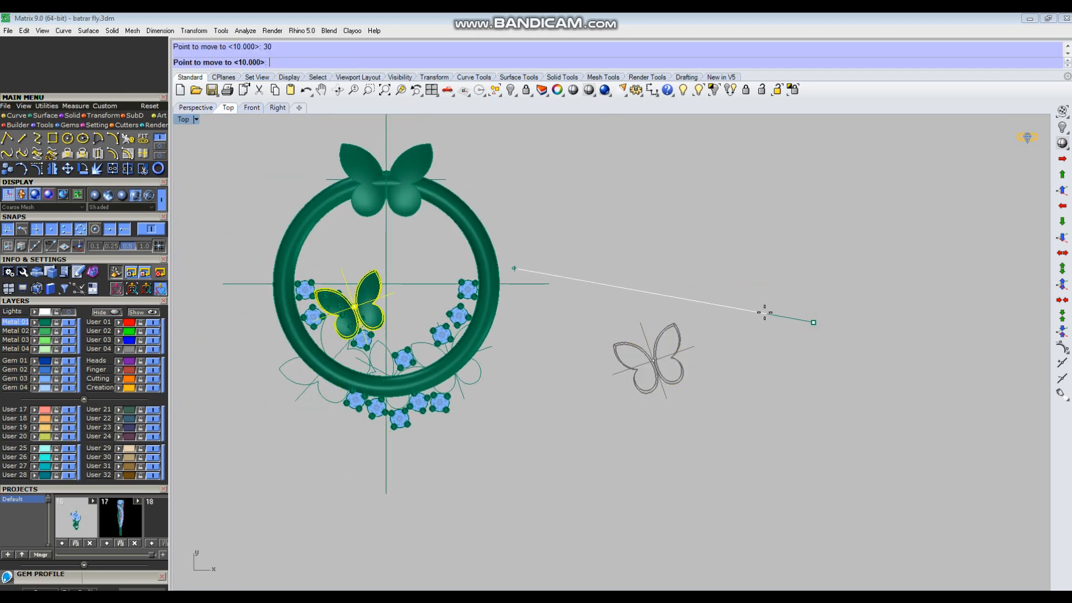
left_click(756, 332)
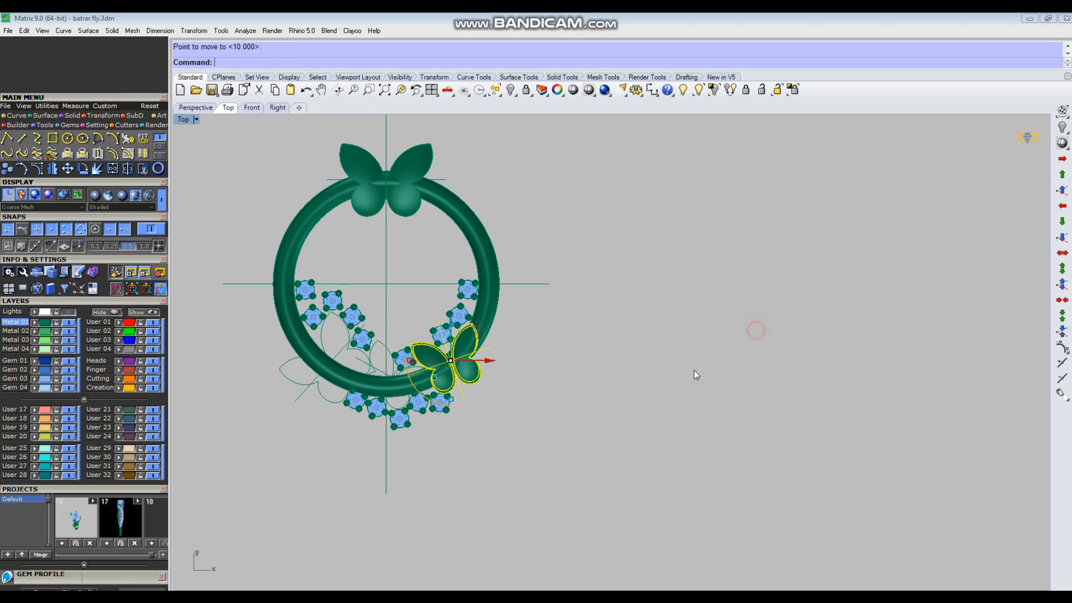
scroll(447, 372, "up", 4)
left_click(478, 370)
type("l")
key("Return")
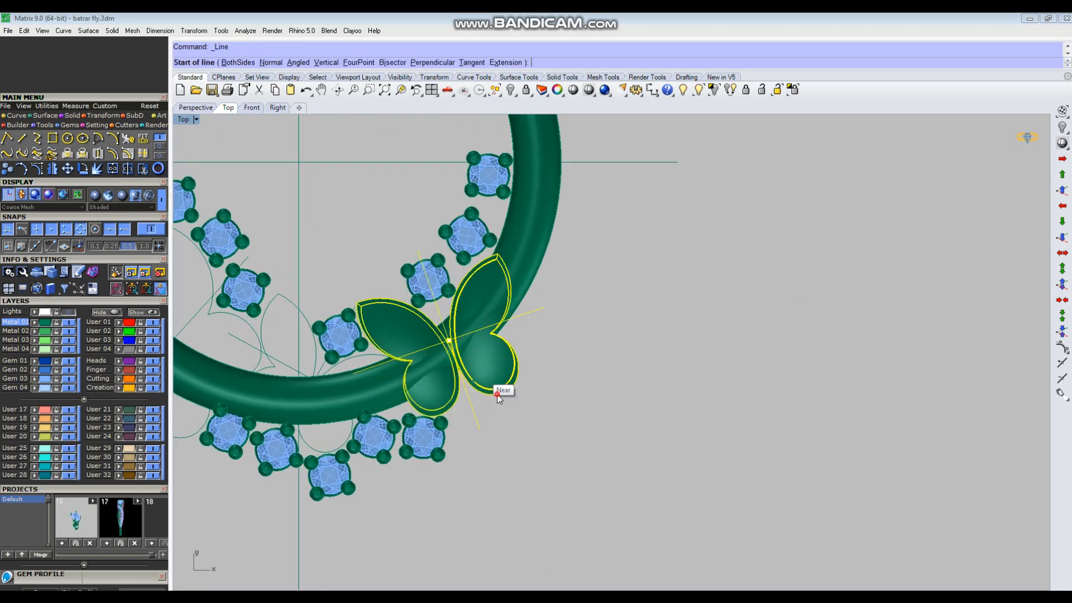
key("Escape")
Step: Lock the solid butterfly group at the ring's lower right
left_click(493, 373)
left_click(599, 436)
left_click(501, 368)
key("ctrl+l")
Step: Move the flat butterfly outline beneath the locked butterfly 50 units off the ring and hide it
left_click_drag(551, 430, 503, 373)
scroll(505, 388, "down", 4)
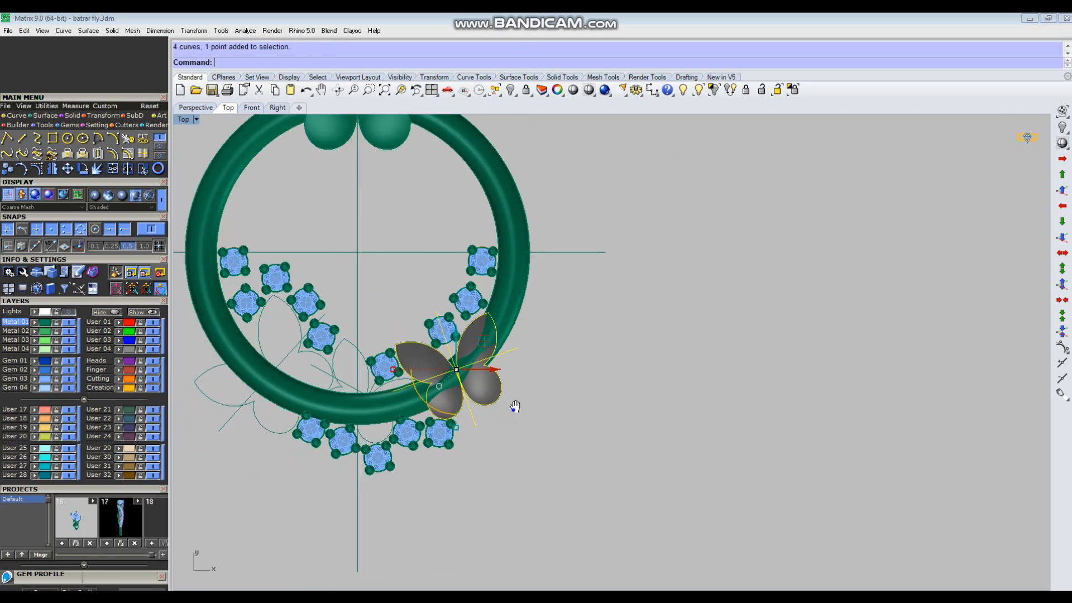
right_click_drag(523, 396, 498, 435)
scroll(545, 410, "down", 2)
type("m")
key("Return")
left_click(552, 367)
type("50")
key("Return")
left_click(810, 385)
scroll(724, 402, "down", 2)
key("ctrl+h")
scroll(565, 416, "up", 3)
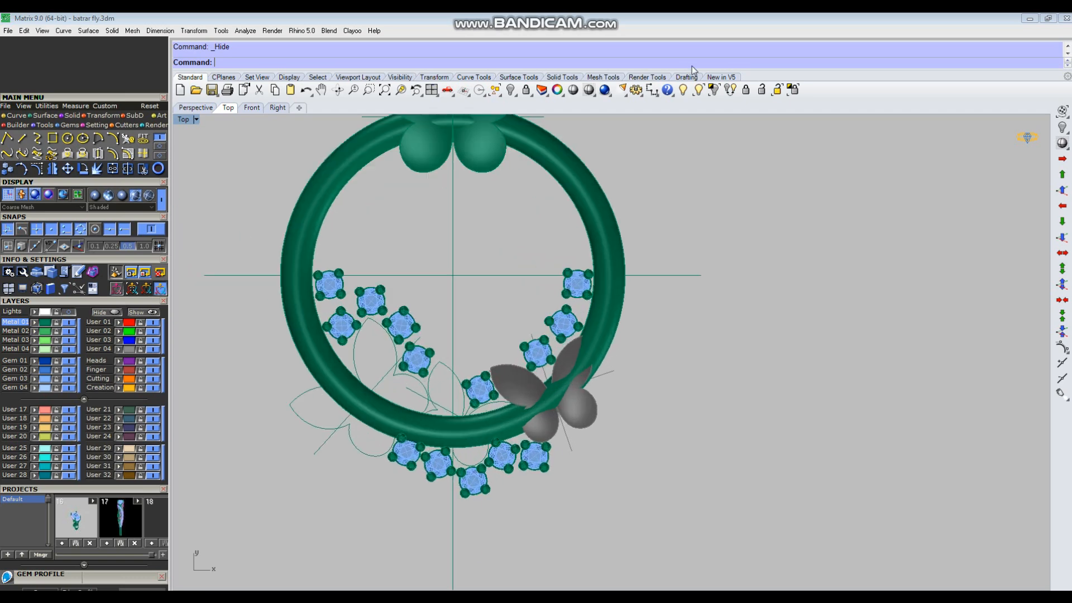
Step: Unlock all locked objects
left_click(761, 89)
scroll(559, 438, "up", 4)
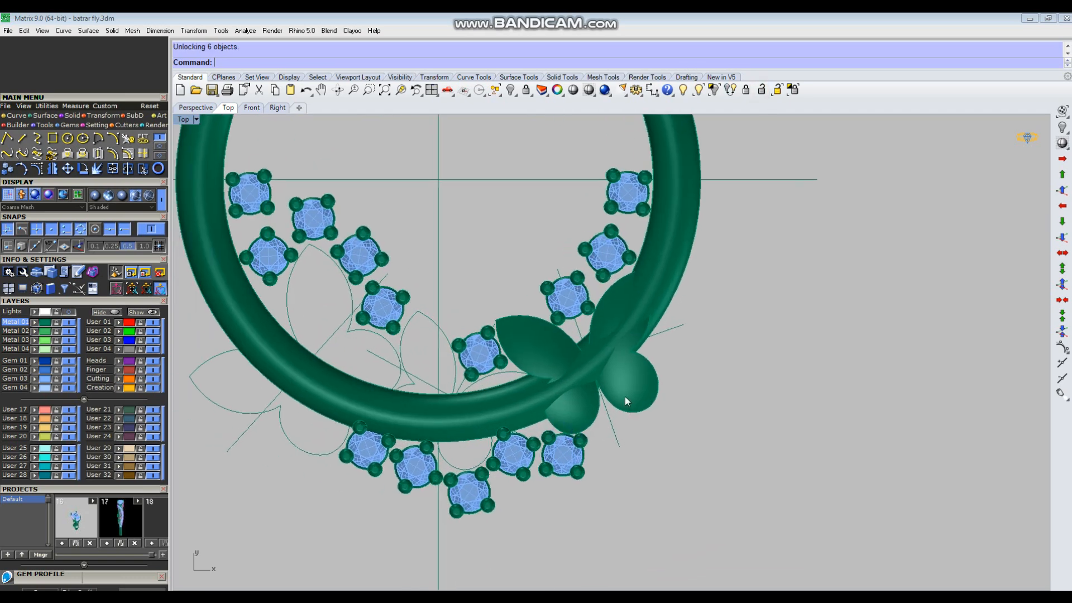
scroll(635, 391, "down", 2)
Step: Copy the butterfly outline at the ring's lower left 20 units out to the empty area beside the ring
left_click(373, 403)
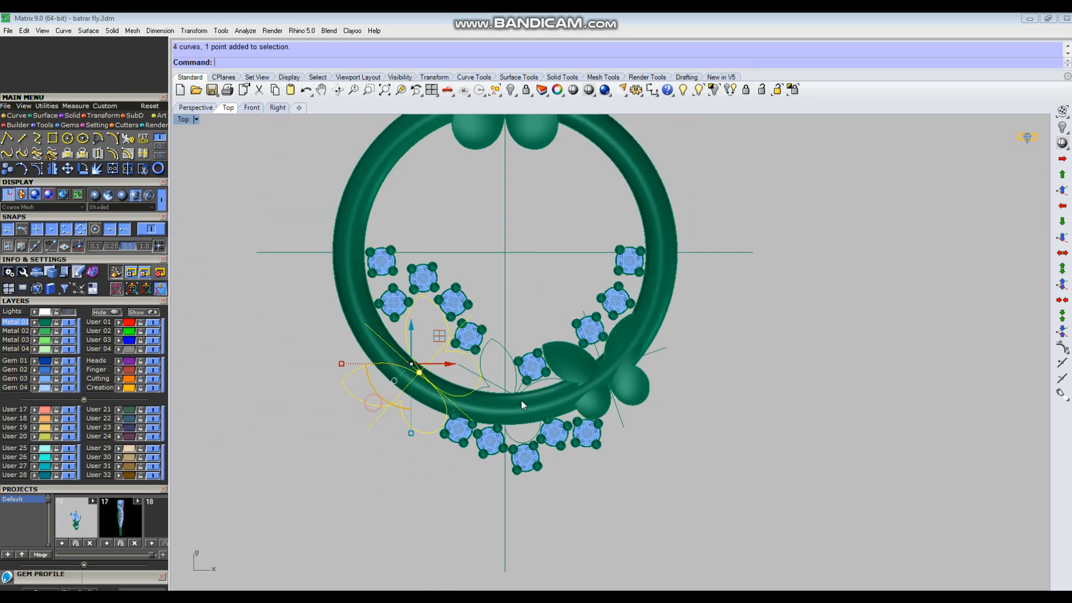
scroll(770, 390, "down", 4)
key("c")
left_click(922, 370)
type("20")
key("Return")
left_click(859, 368)
key("Return")
Step: Duplicate the solid butterfly from the ring to the empty area below the copied outline
scroll(714, 389, "up", 6)
left_click(702, 383)
scroll(705, 384, "down", 2)
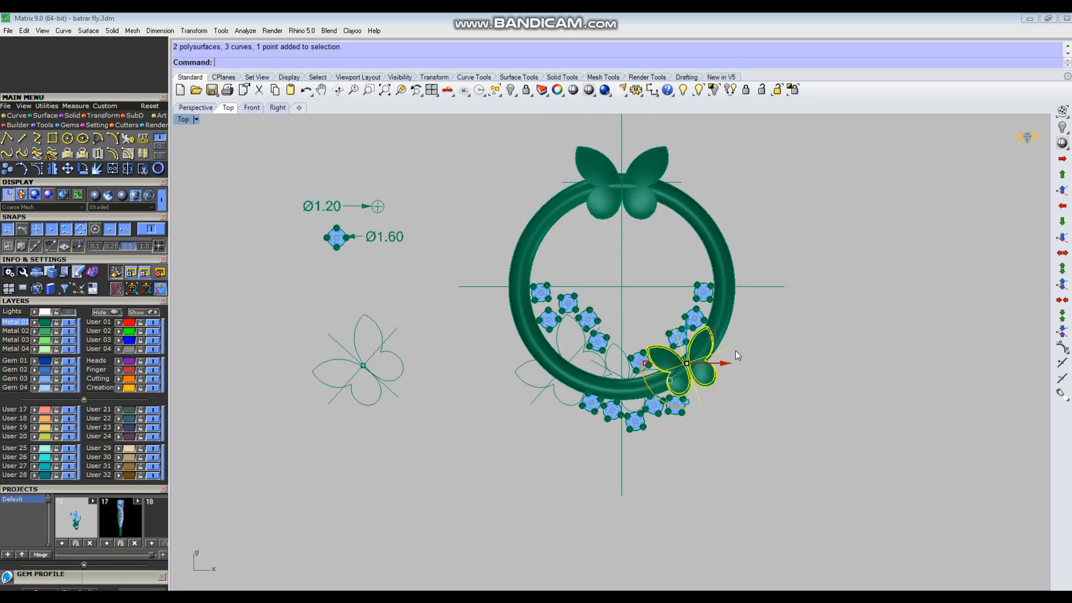
left_click_drag(720, 342, 316, 422)
key("alt")
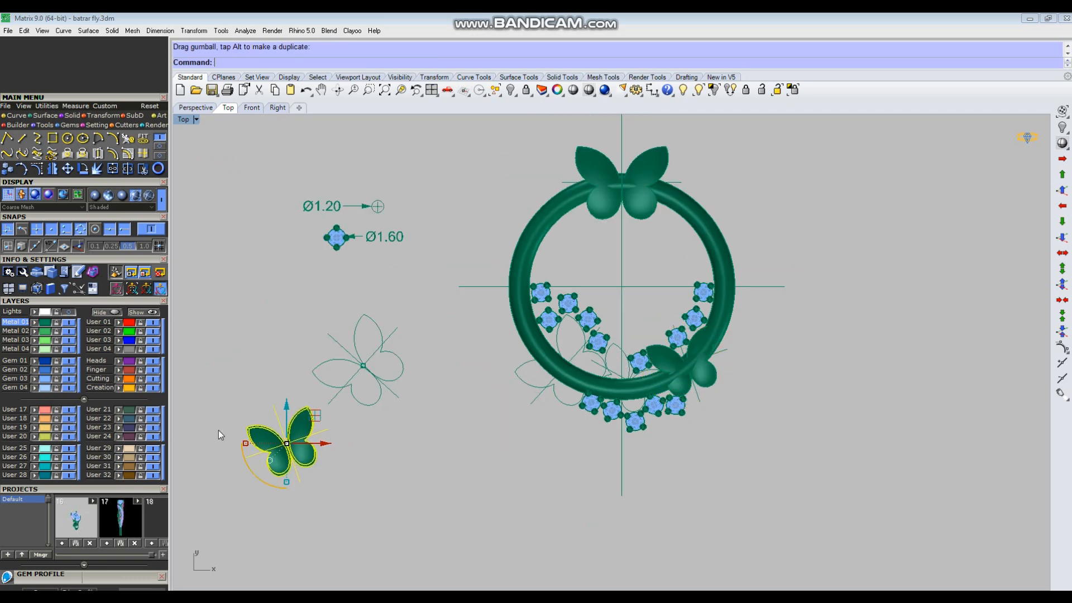
Step: Move the duplicate butterfly from its center point to the center point of the copied outline
scroll(222, 432, "up", 4)
scroll(230, 469, "up", 6)
type("m")
key("Return")
scroll(466, 468, "up", 2)
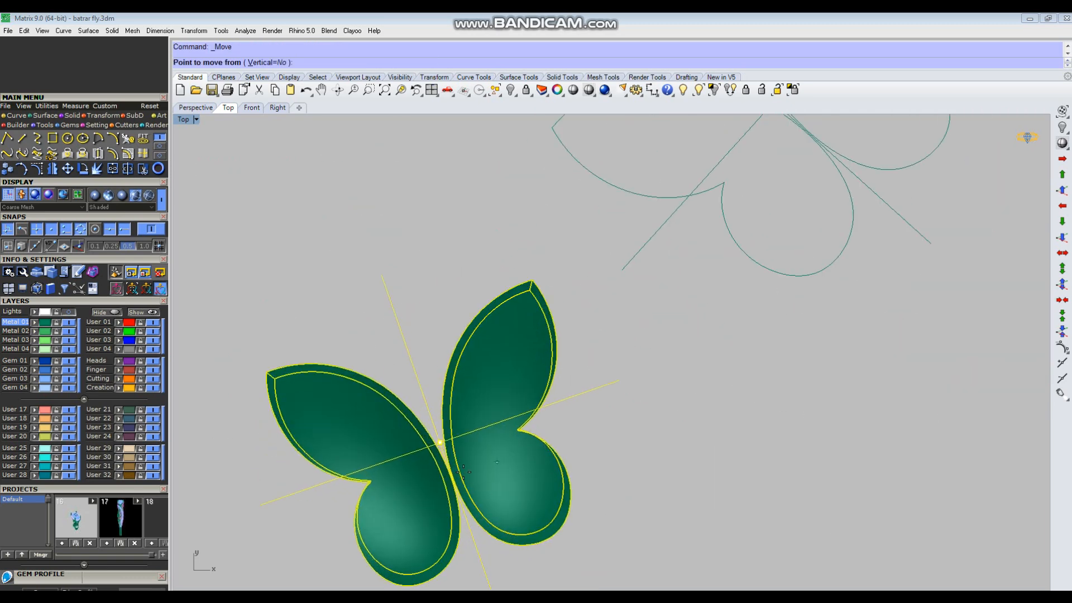
left_click(441, 445)
scroll(440, 445, "down", 3)
scroll(578, 385, "up", 5)
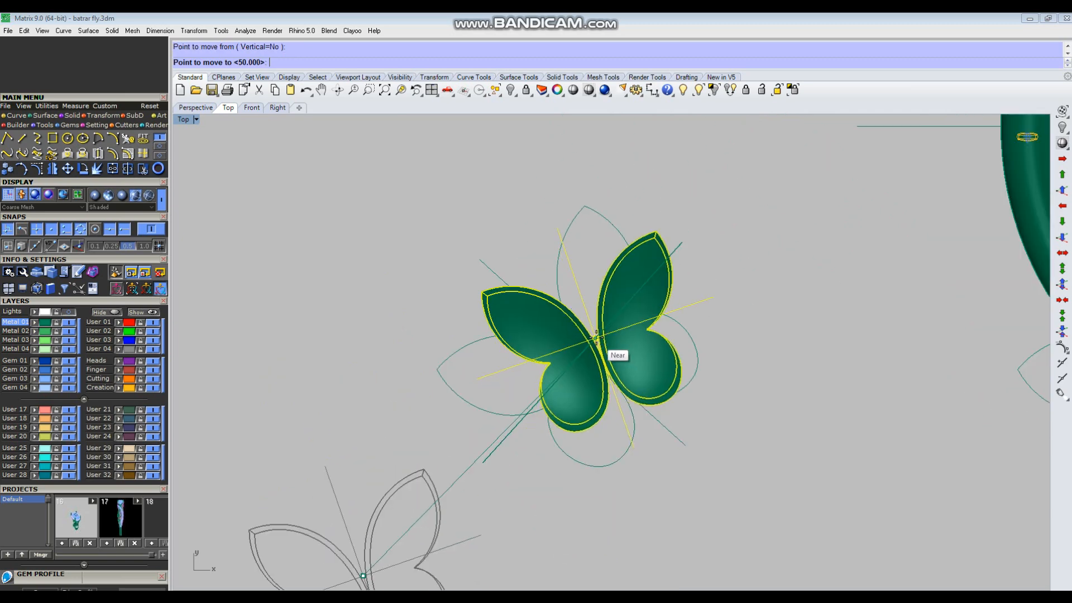
scroll(578, 386, "up", 5)
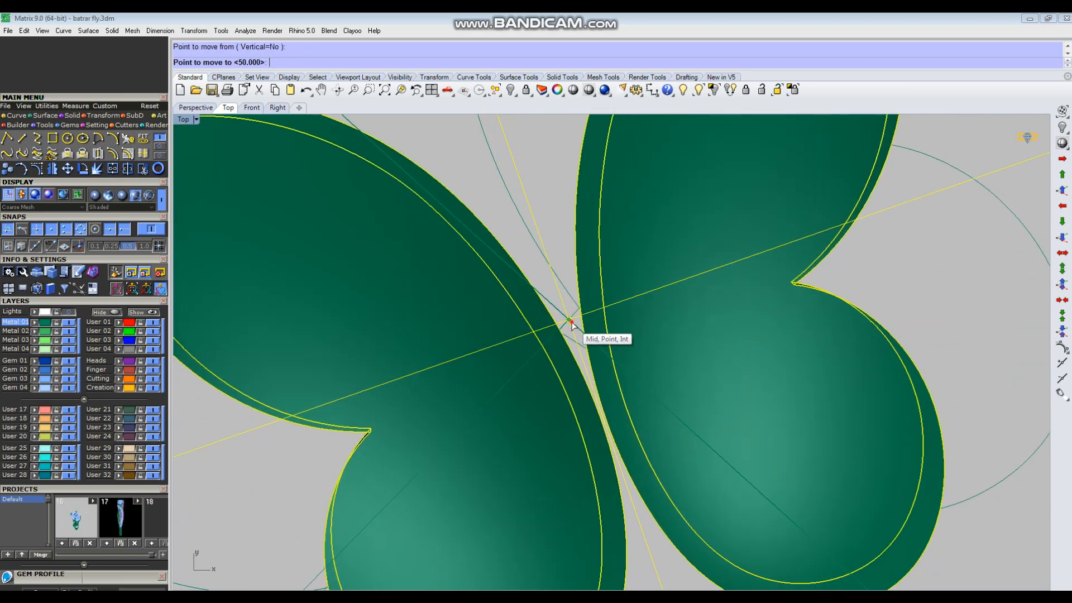
left_click(571, 323)
Step: Rotate the duplicate butterfly about its center until its body axis aligns with the copied outline's axis
type("ro")
key("Return")
left_click(558, 291)
left_click(564, 313)
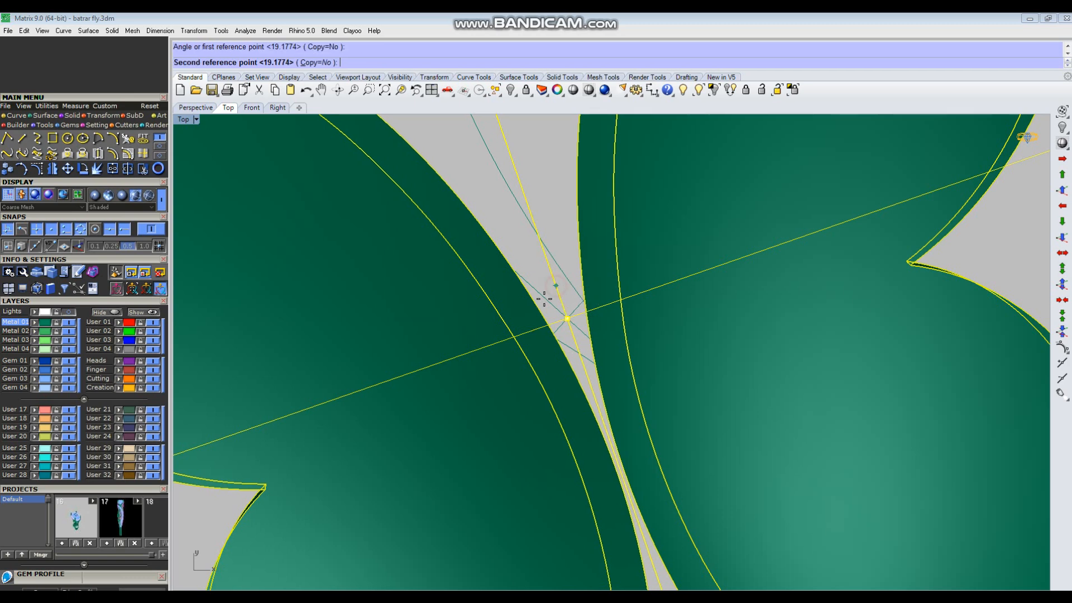
scroll(553, 309, "up", 3)
left_click(552, 311)
scroll(552, 310, "down", 5)
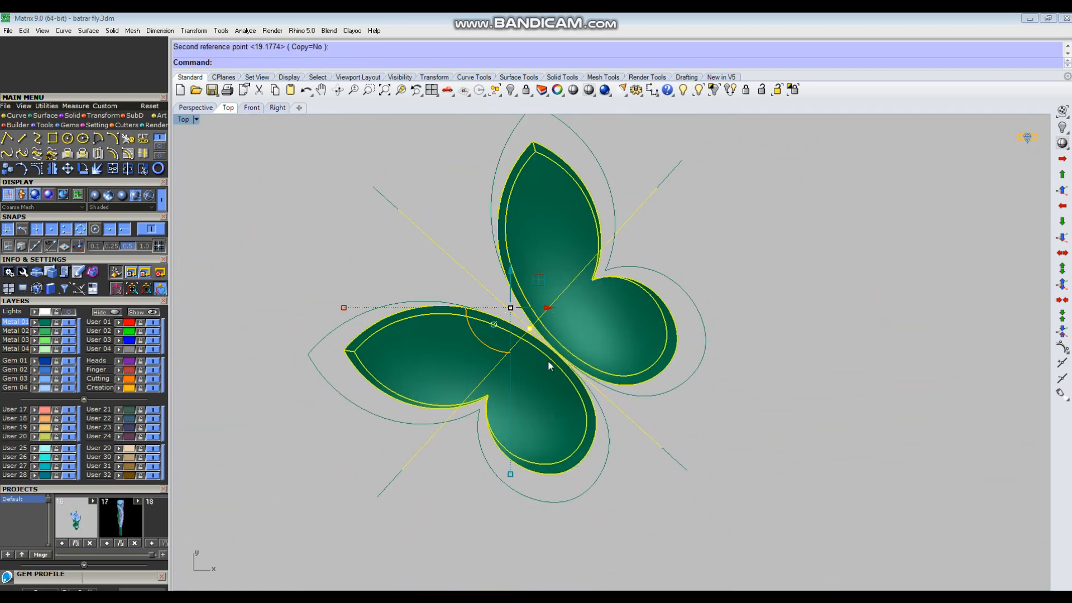
Step: In wireframe display, scale the butterfly from its center so its axis end reaches the outline's axis end
left_click(589, 90)
right_click_drag(567, 299, 560, 320)
type("s")
key("Return")
scroll(516, 353, "up", 2)
left_click(522, 352)
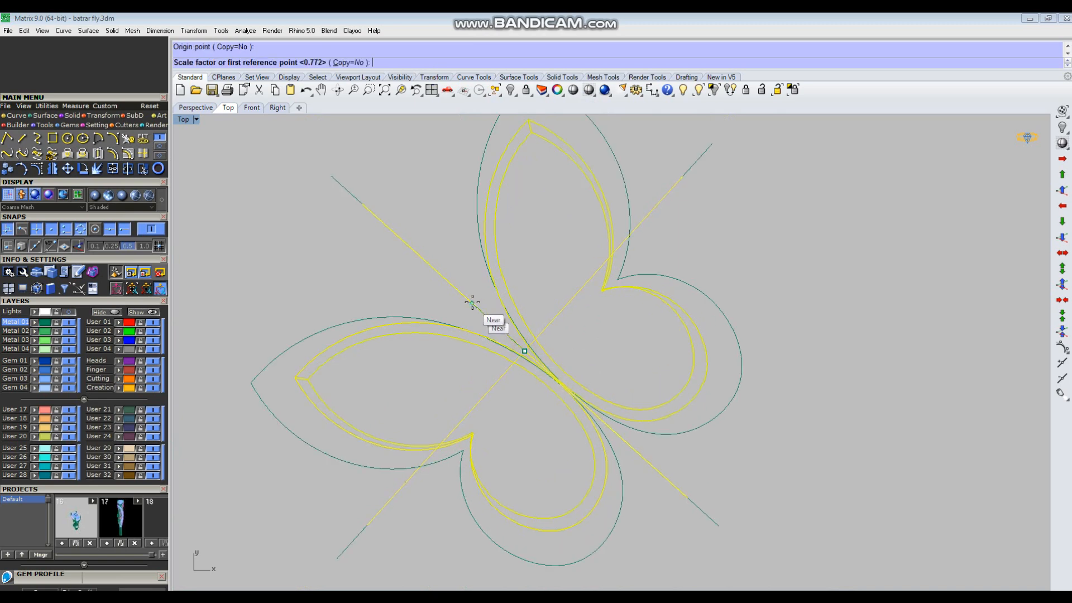
left_click(364, 202)
left_click(337, 177)
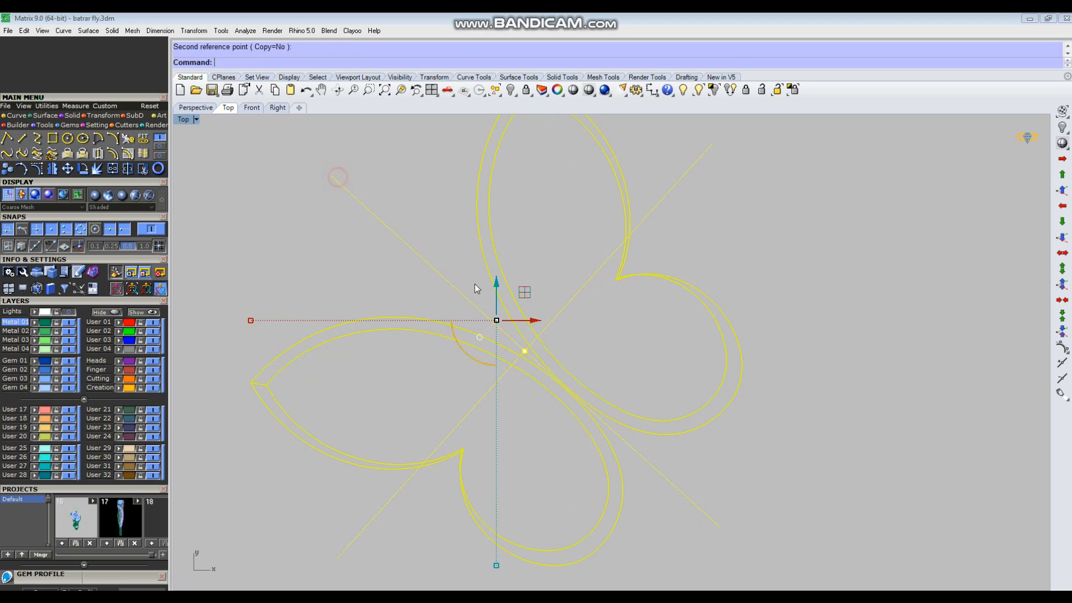
scroll(473, 288, "down", 3)
key("Escape")
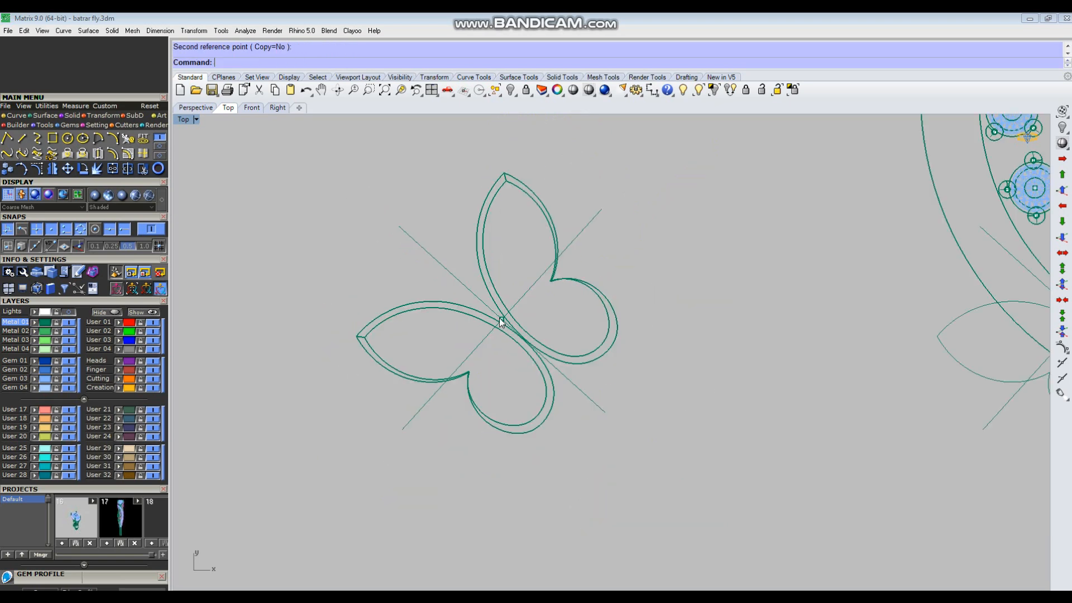
Step: Return to shaded display and move the scaled butterfly 20 units onto the outline at the ring's lower left
left_click(496, 329)
left_click(519, 370)
left_click(487, 326)
left_click(572, 90)
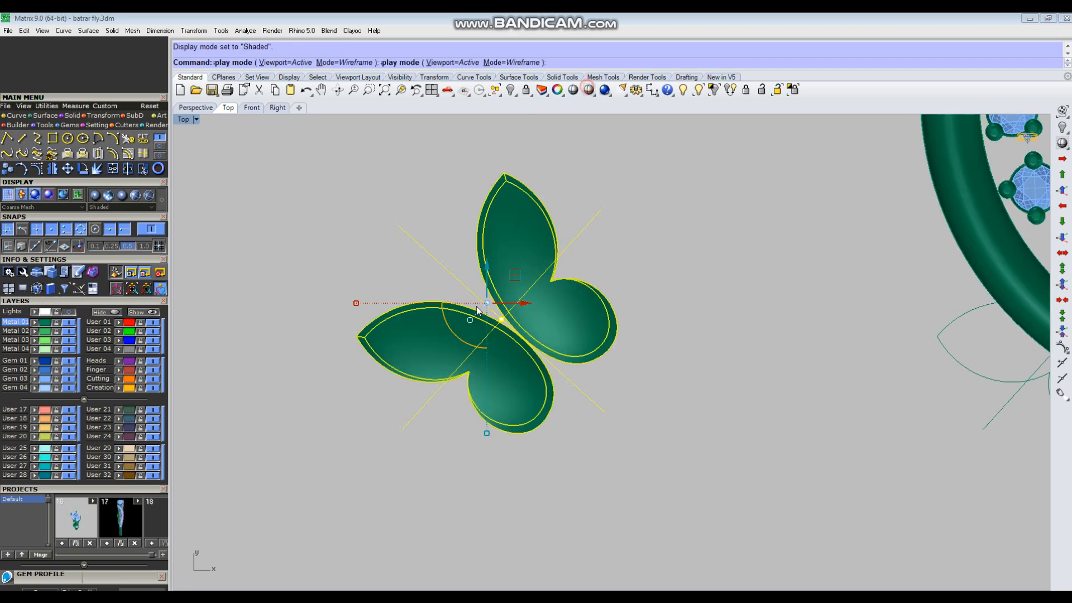
scroll(477, 306, "down", 5)
key("m")
key("Return")
left_click(388, 287)
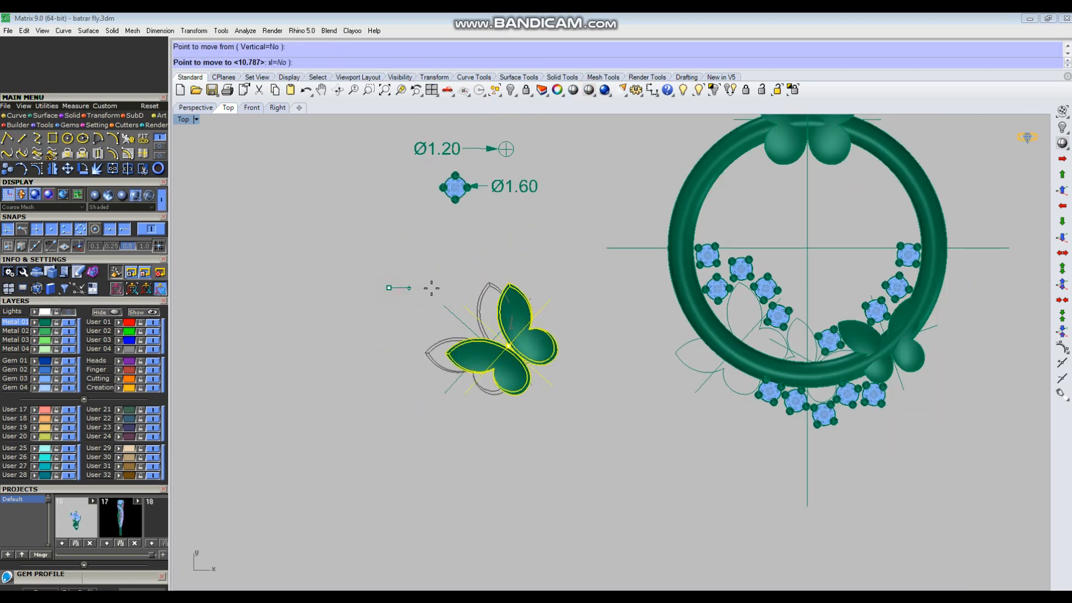
type("20")
key("Return")
left_click(432, 288)
Step: Hide the leftover butterfly outline in the area beside the ring
left_click_drag(551, 330, 432, 384)
scroll(511, 397, "down", 3)
key("Escape")
scroll(611, 351, "up", 5)
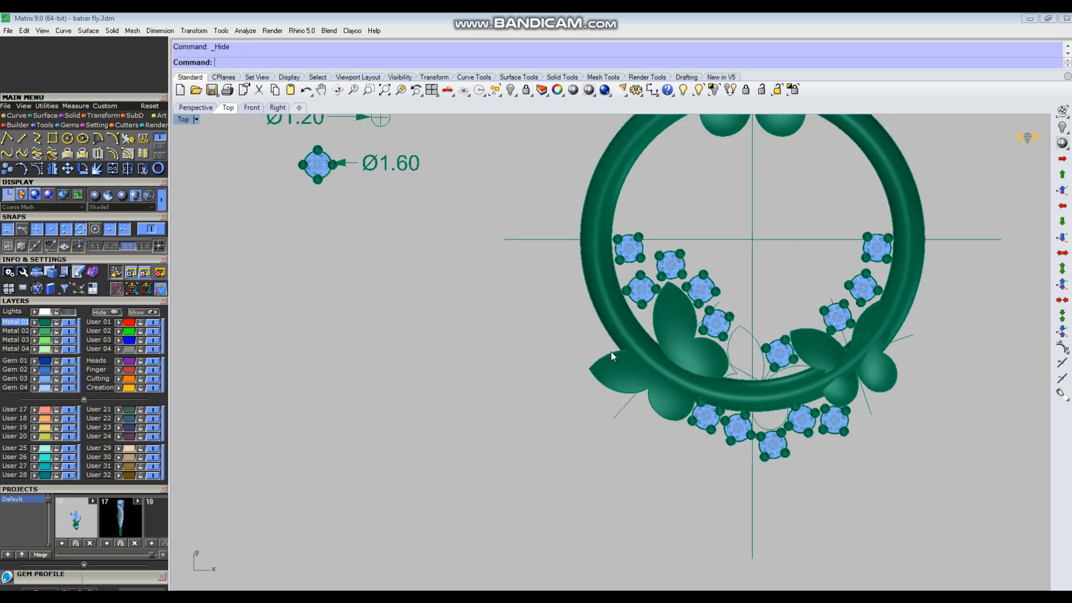
Step: Delete the leftover butterfly outline at the ring's lower left
left_click(614, 388)
key("Delete")
scroll(510, 397, "down", 3)
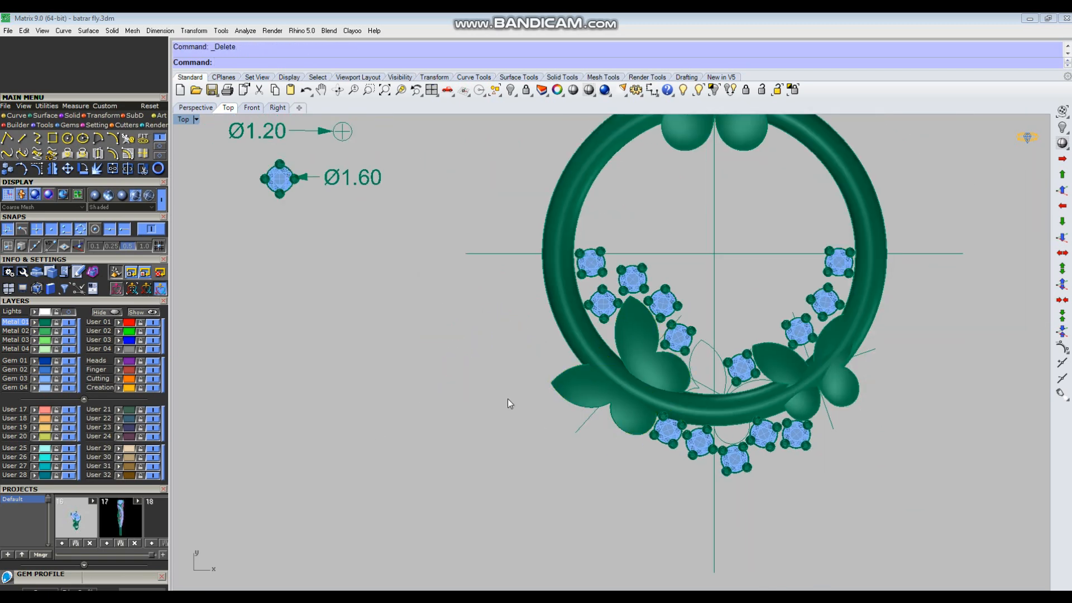
scroll(527, 370, "down", 3)
Step: Examine the lower-left butterfly up close from an angle in the perspective view
key("ctrl+F3")
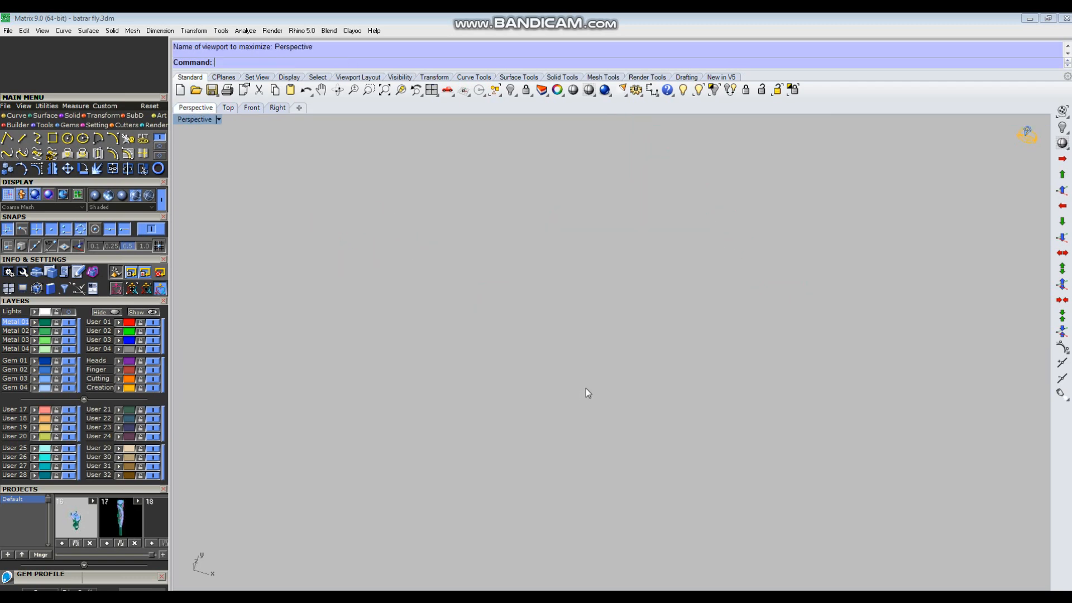
scroll(606, 358, "down", 3)
key("ctrl+w")
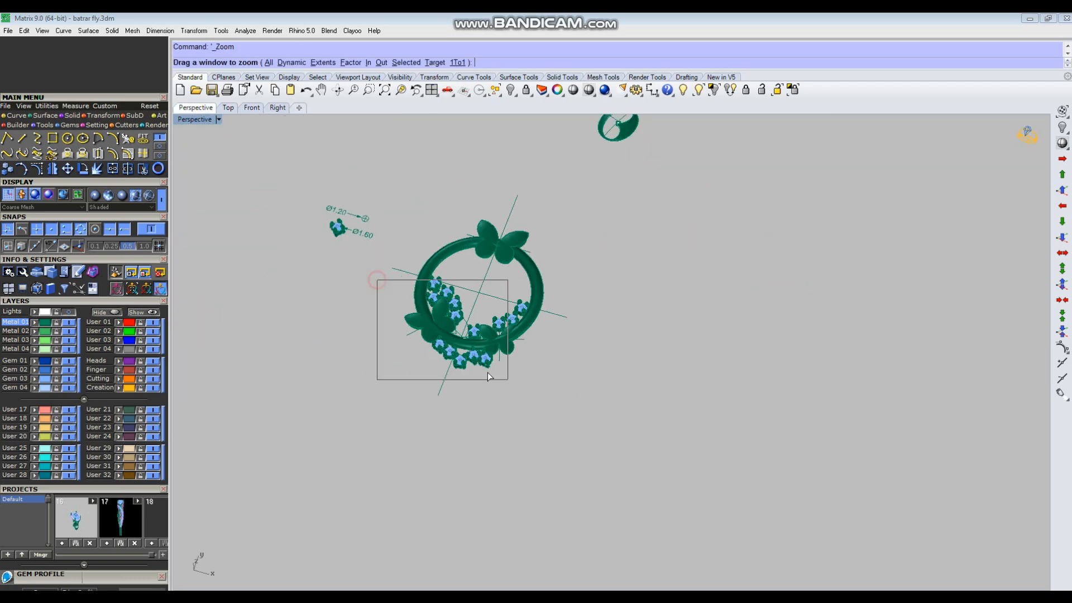
left_click_drag(487, 373, 491, 375)
right_click_drag(445, 272, 517, 369)
left_click(521, 371)
right_click_drag(586, 396, 578, 358)
left_click(512, 473)
right_click_drag(514, 394, 509, 440)
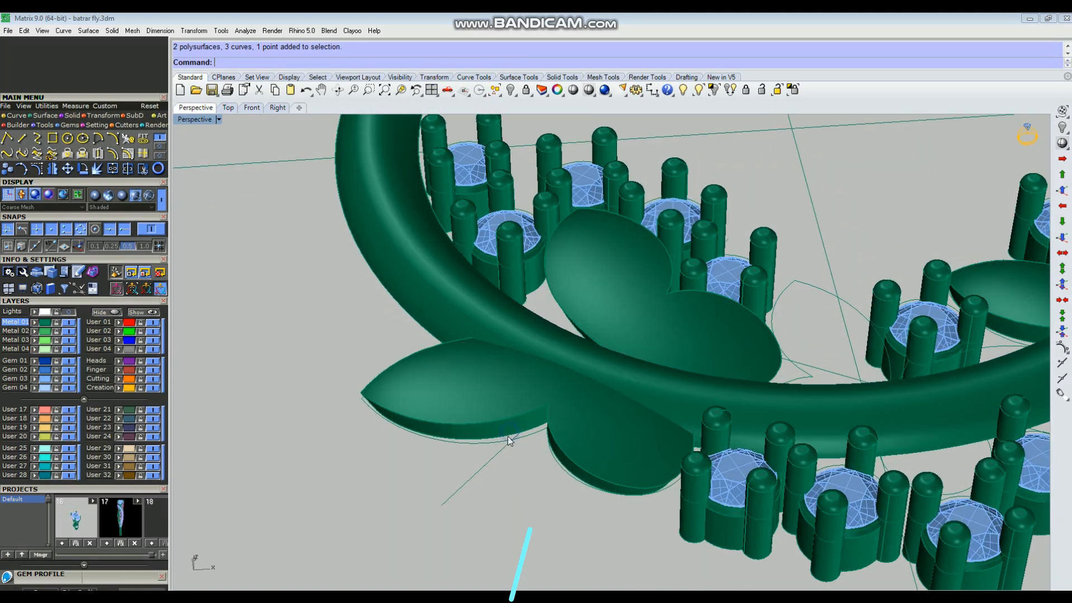
Step: Measure the edge thickness of the lower-left butterfly's outer wing
scroll(508, 430, "up", 5)
key("Return")
scroll(501, 442, "up", 2)
left_click(484, 453)
left_click(485, 432)
scroll(536, 385, "down", 3)
key("Return")
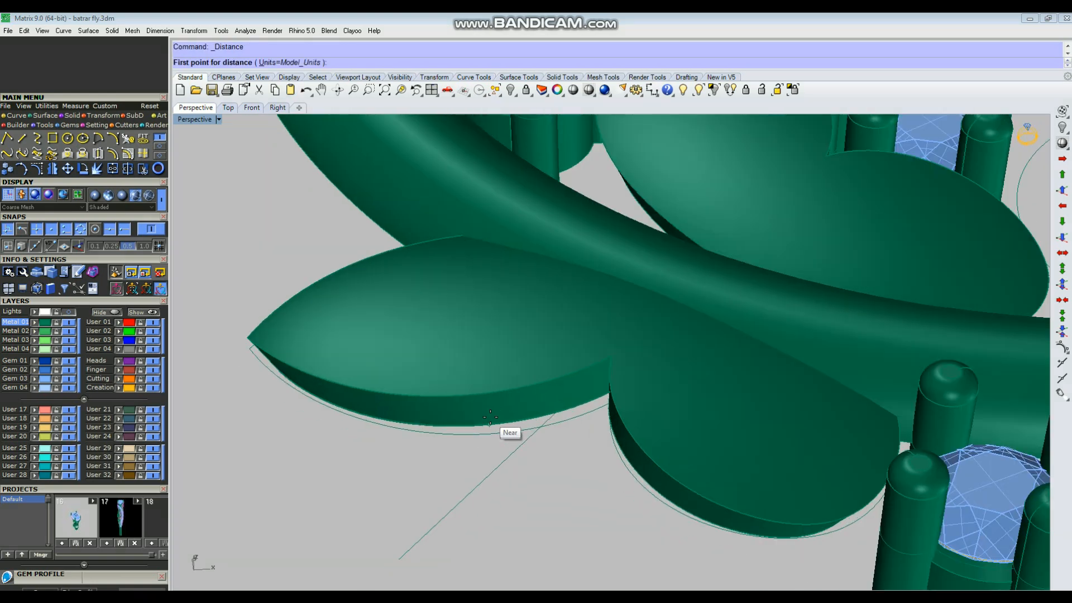
scroll(503, 427, "up", 4)
left_click(490, 418)
key("Return")
left_click(495, 404)
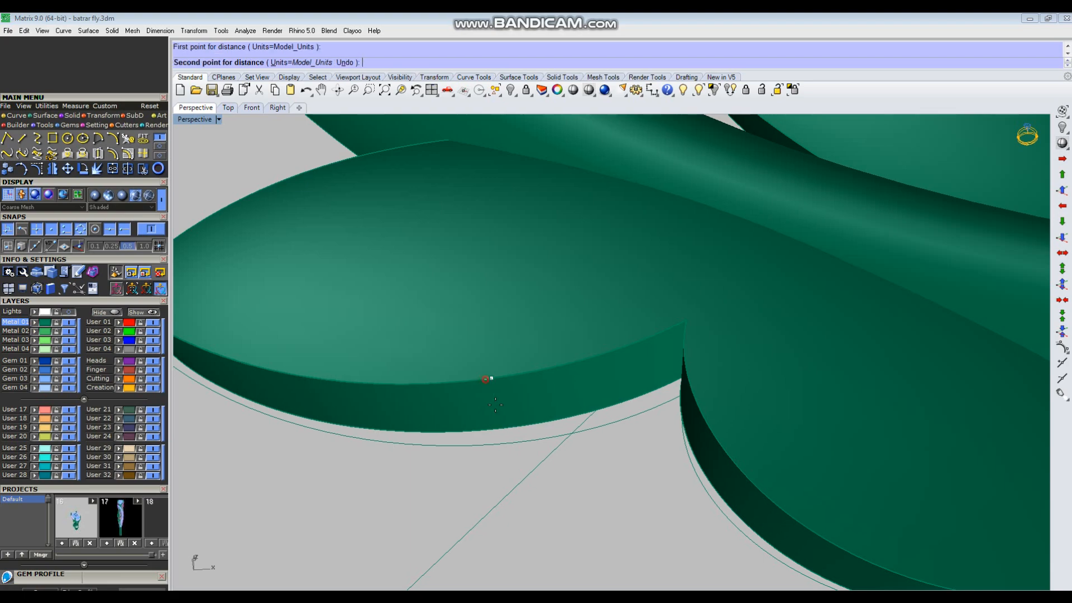
left_click(499, 430)
scroll(504, 436, "down", 5)
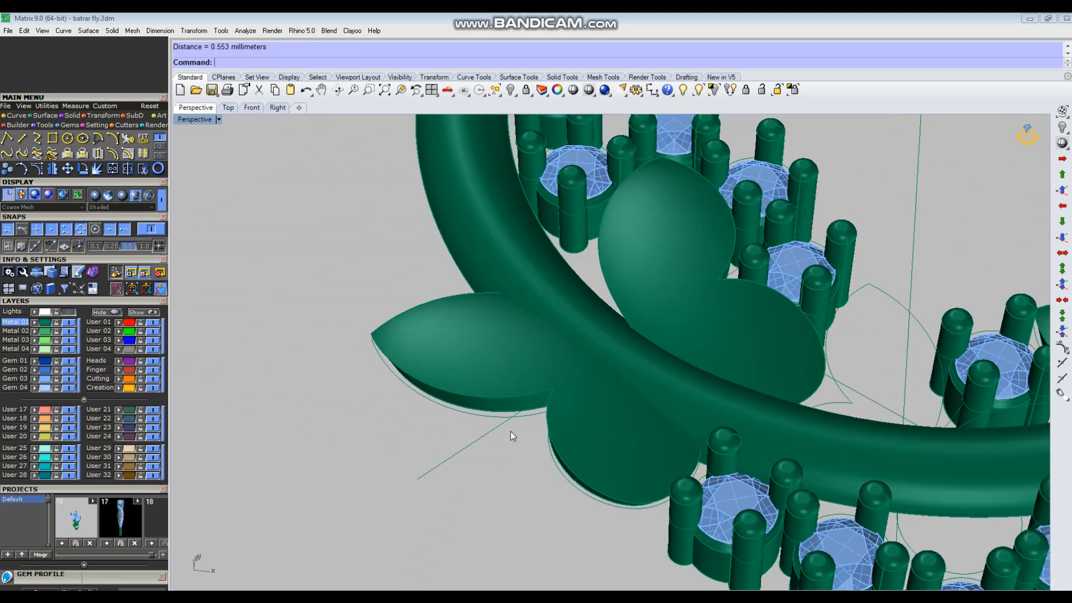
scroll(510, 431, "down", 3)
right_click_drag(572, 397, 573, 425)
scroll(575, 443, "up", 5)
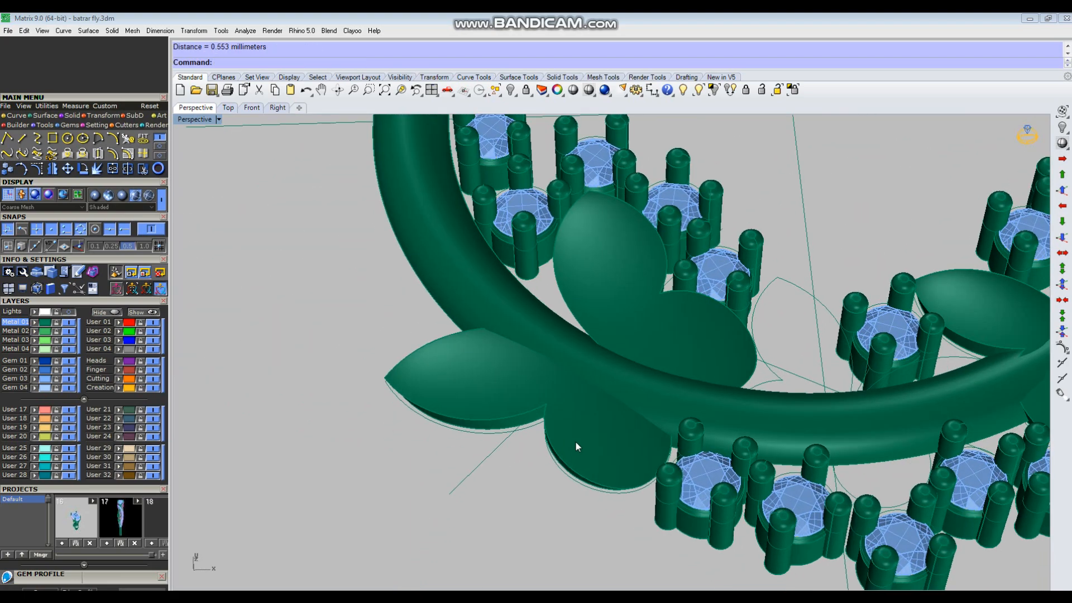
scroll(424, 408, "down", 5)
right_click_drag(391, 413, 671, 461)
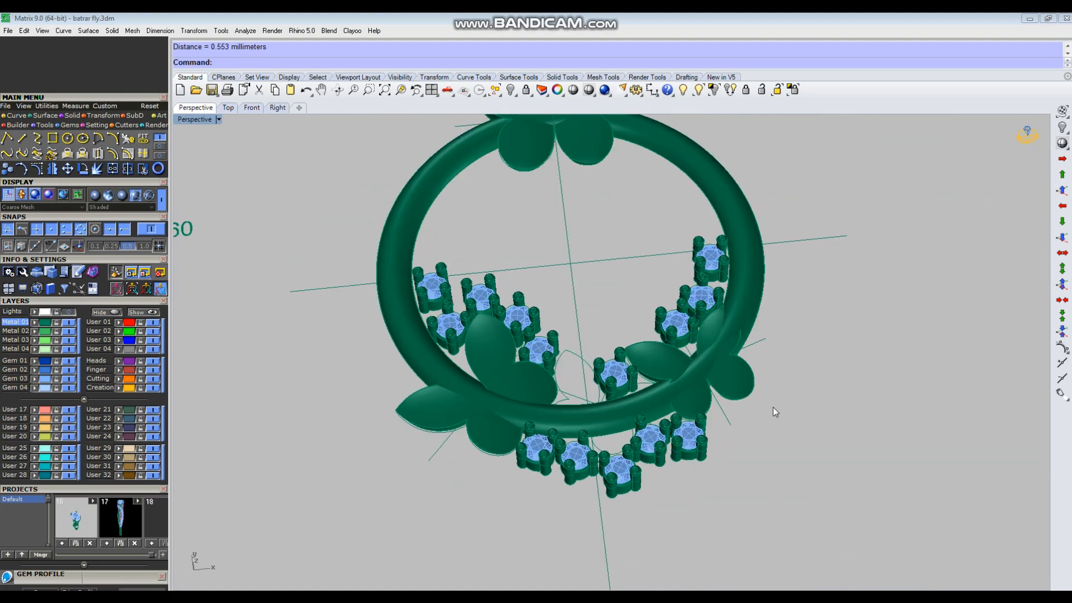
Step: In the top view, move the remaining butterfly outline from the ring's bottom 20 units horizontally to the empty area beside the ring
key("ctrl+F1")
scroll(646, 427, "down", 3)
right_click_drag(644, 428, 617, 445)
scroll(609, 421, "up", 4)
left_click(601, 405)
scroll(547, 411, "down", 1)
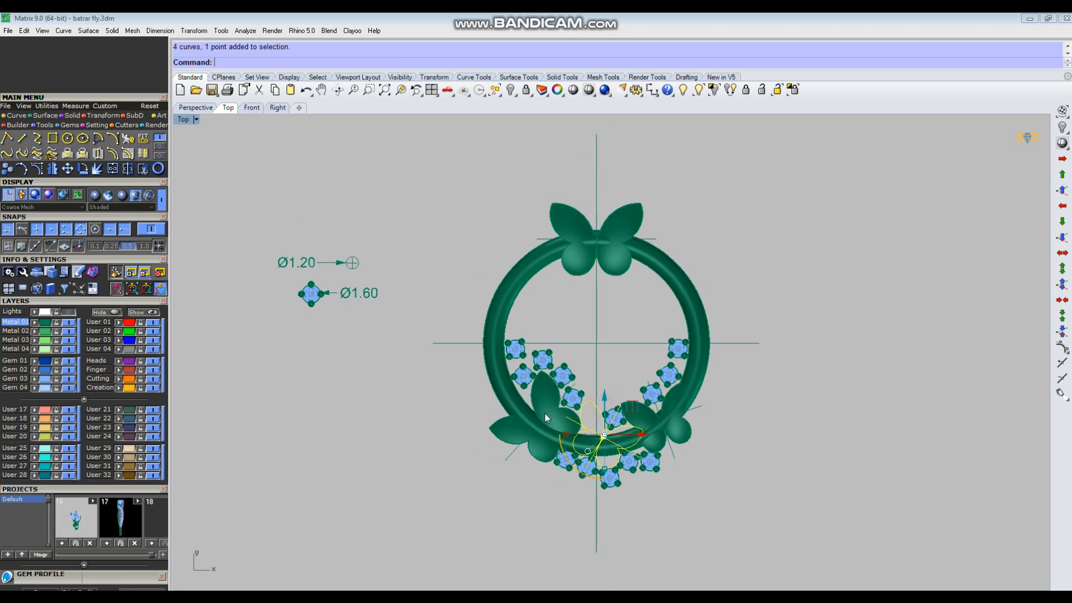
scroll(544, 413, "down", 3)
type("m")
key("Return")
left_click(700, 385)
type("20")
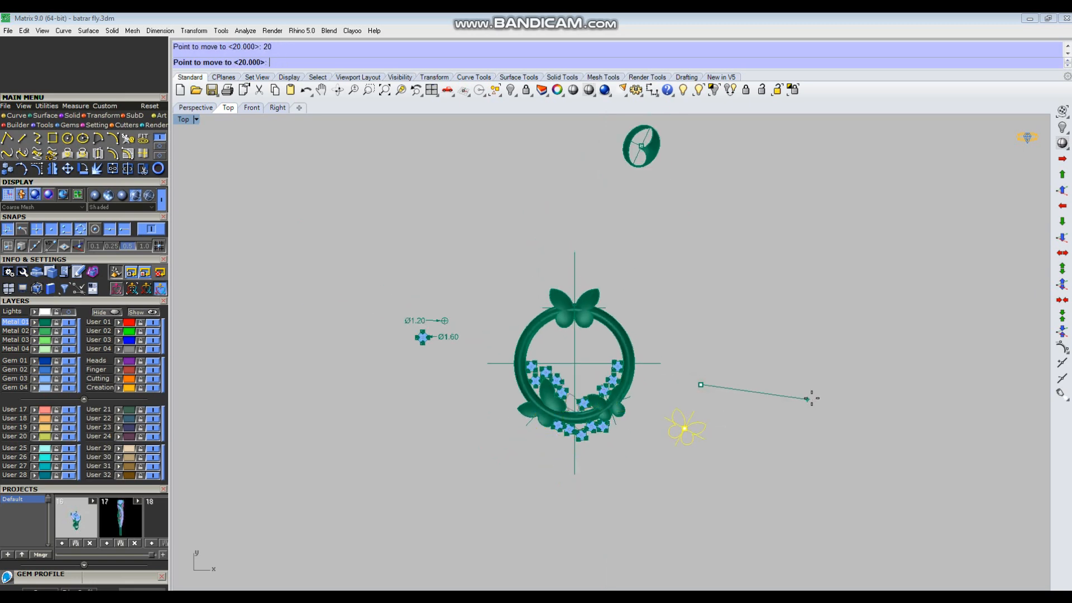
left_click(838, 391)
left_click(723, 364)
scroll(628, 316, "up", 4)
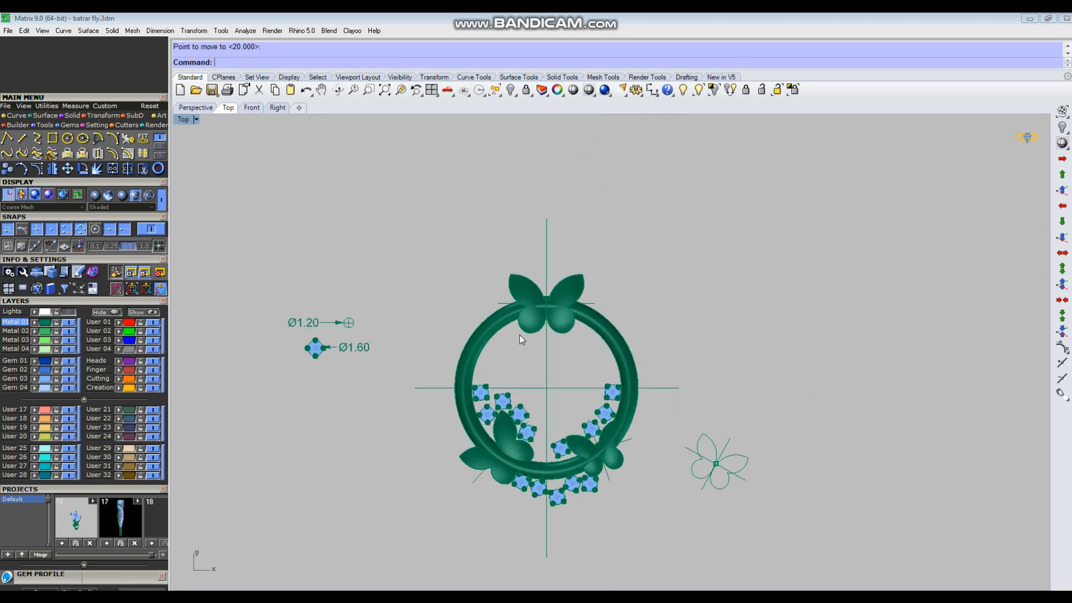
Step: Duplicate the solid butterfly at the ring's top and place the copy beside the ring near the moved outline
left_click(564, 331)
left_click_drag(576, 277, 795, 390, "alt")
scroll(767, 419, "up", 10)
right_click_drag(768, 423, 796, 391)
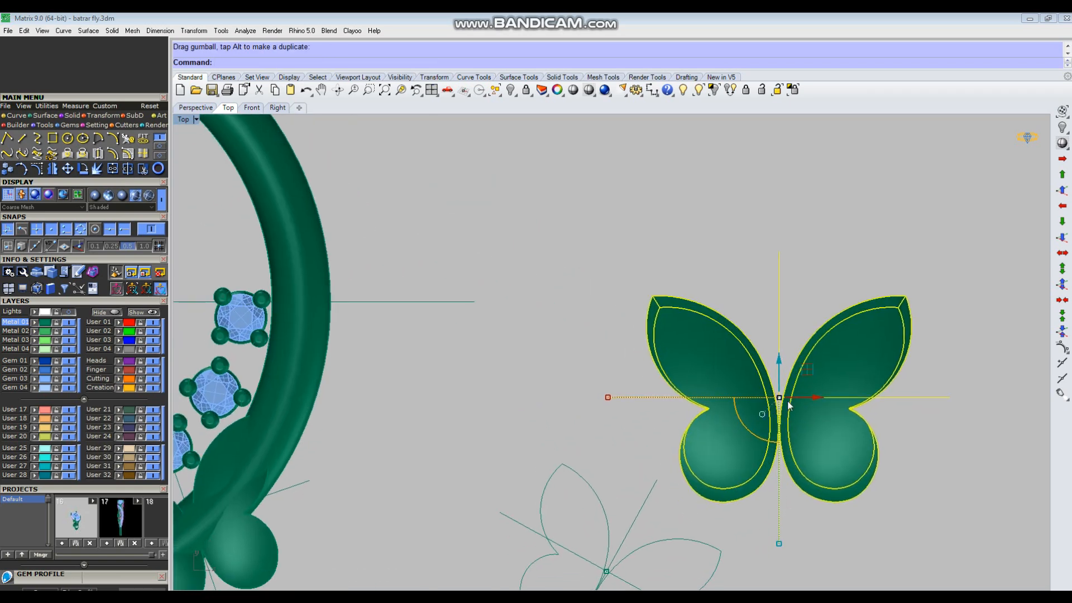
Step: Move the duplicate butterfly by its center point onto the center point of the outline
left_click(779, 398)
scroll(795, 416, "up", 3)
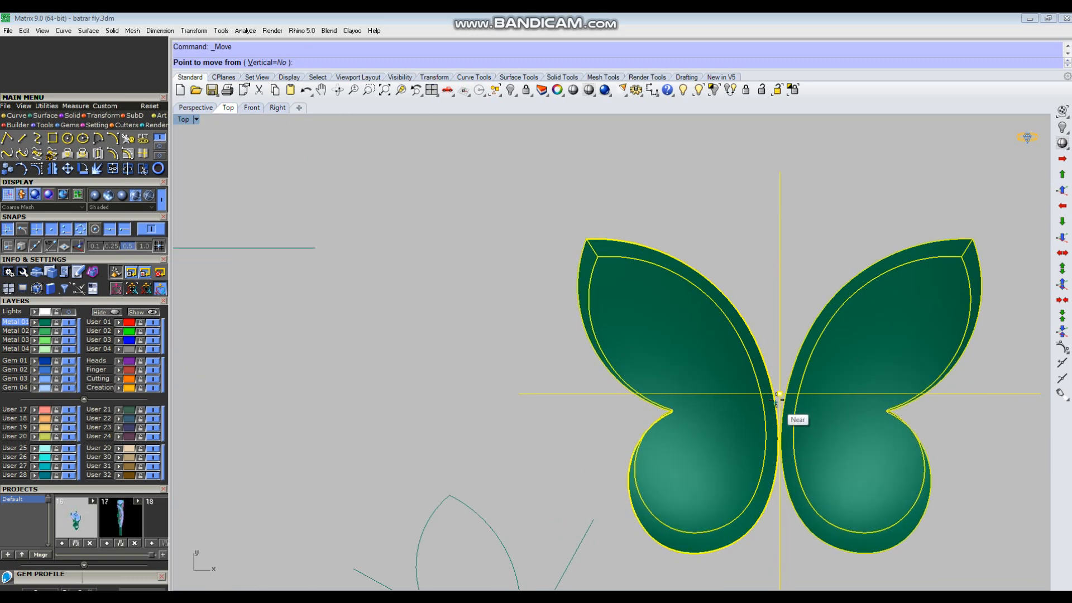
scroll(813, 282, "down", 2)
right_click_drag(646, 525, 691, 375)
scroll(631, 477, "up", 6)
left_click(641, 434)
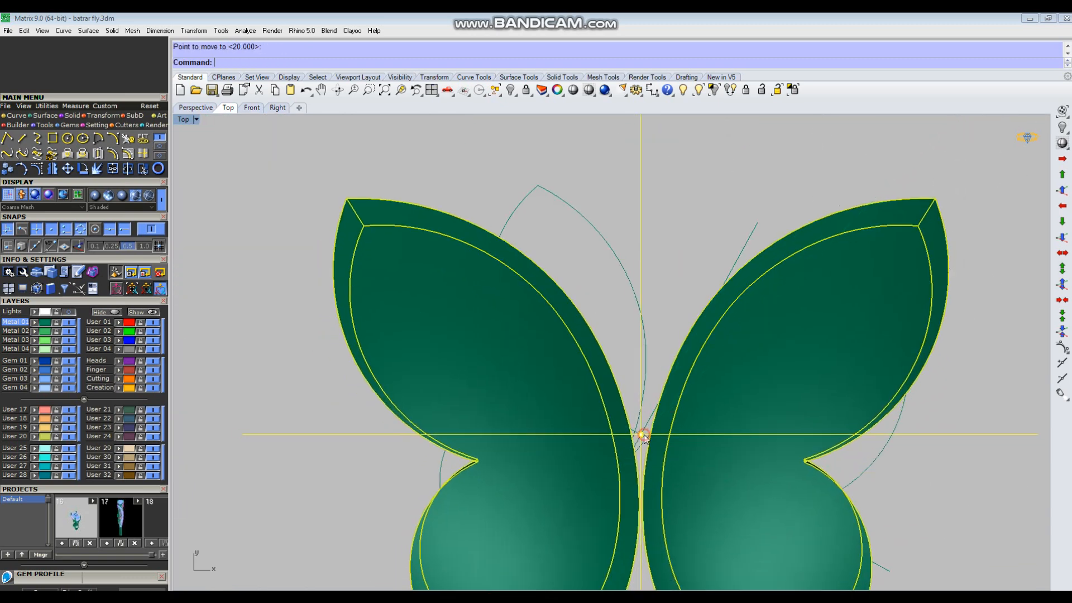
scroll(634, 435, "down", 3)
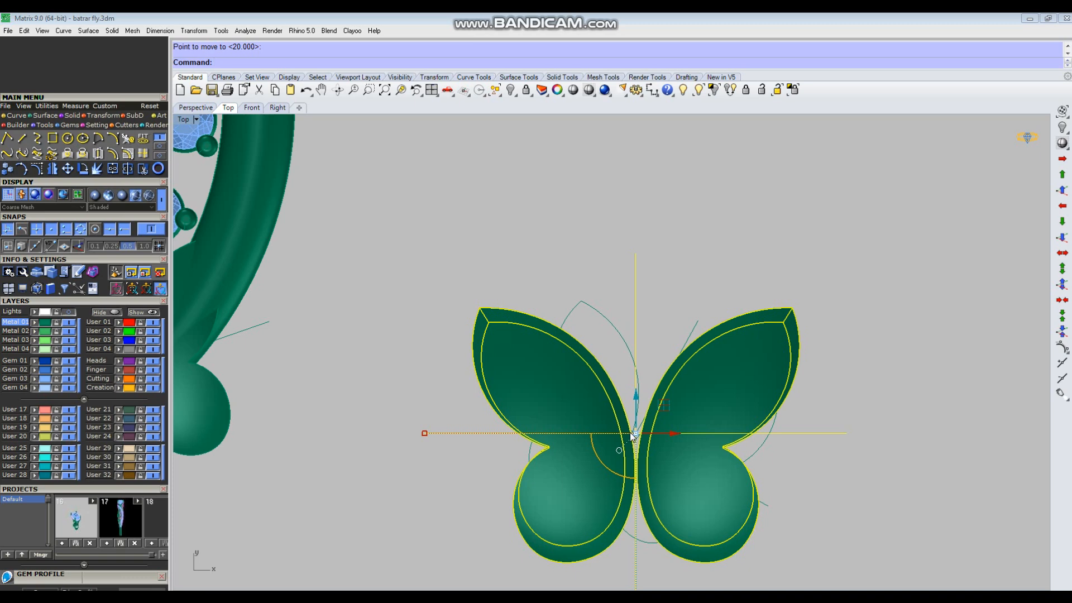
Step: Rotate the duplicate butterfly about its center until its body axis aligns with the outline's tilted axis
scroll(696, 441, "up", 3)
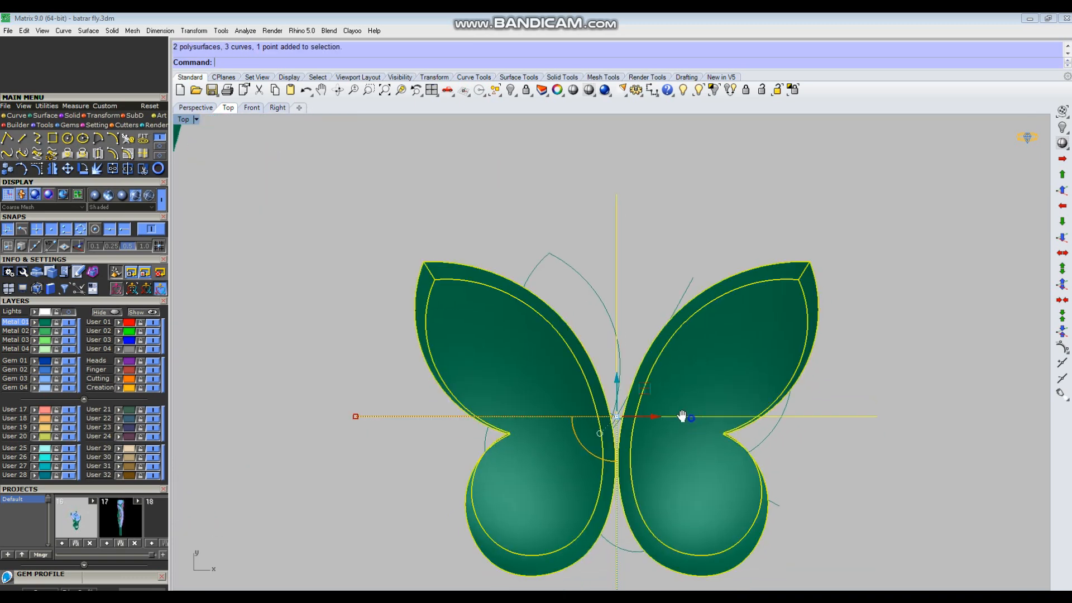
scroll(668, 414, "up", 4)
left_click(592, 414)
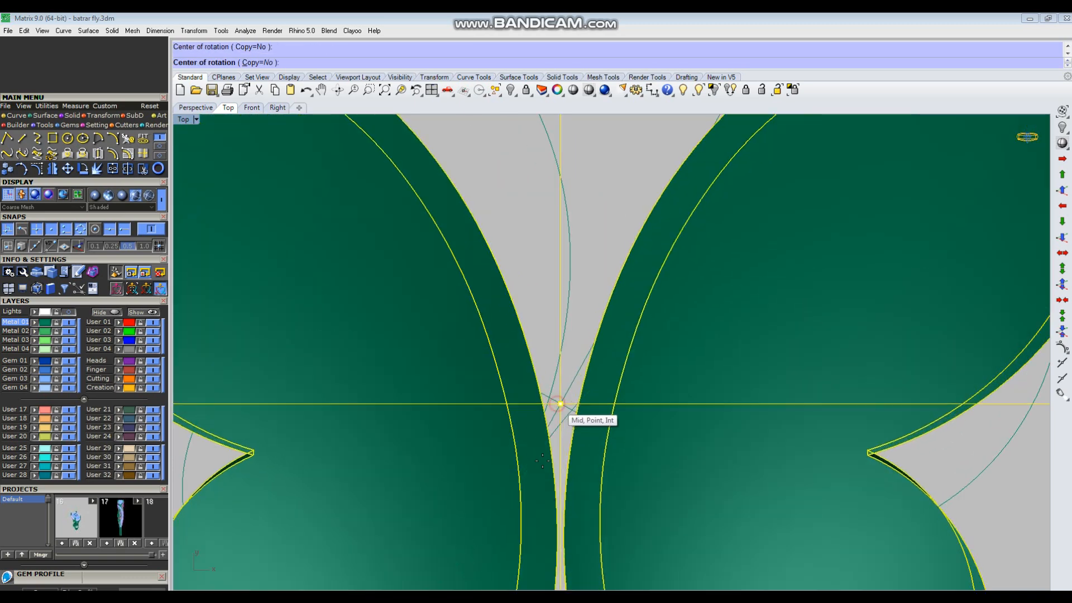
scroll(570, 309, "down", 1)
scroll(569, 310, "down", 2)
left_click(555, 258)
left_click(632, 279)
scroll(629, 278, "down", 3)
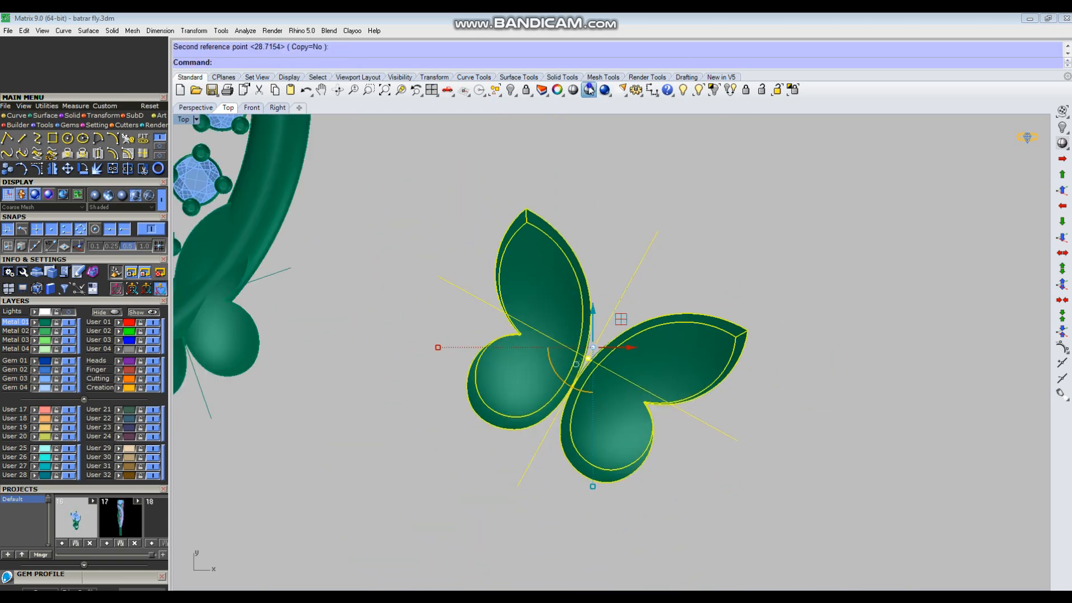
Step: In wireframe display, scale the duplicate butterfly down from its center to match the size of the outline
left_click(590, 90)
key("Return")
scroll(584, 364, "up", 3)
left_click(591, 354)
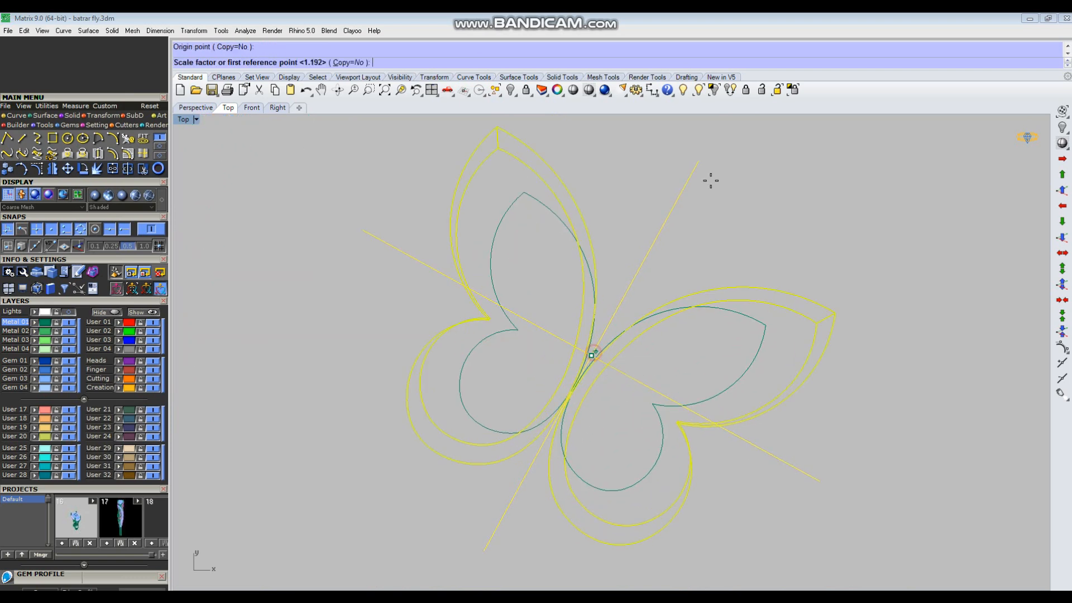
left_click(698, 160)
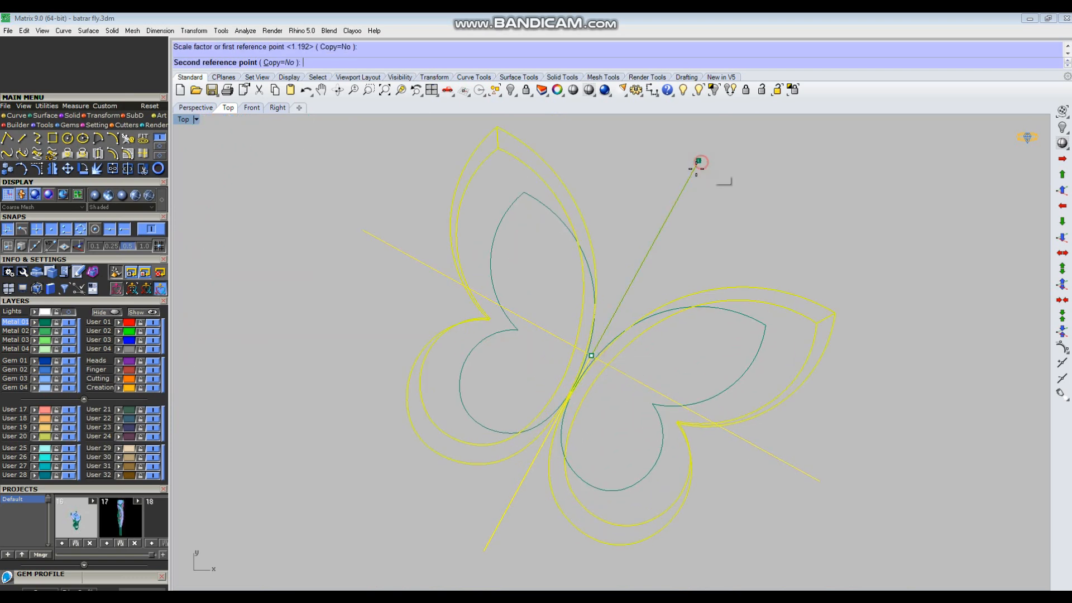
left_click(675, 207)
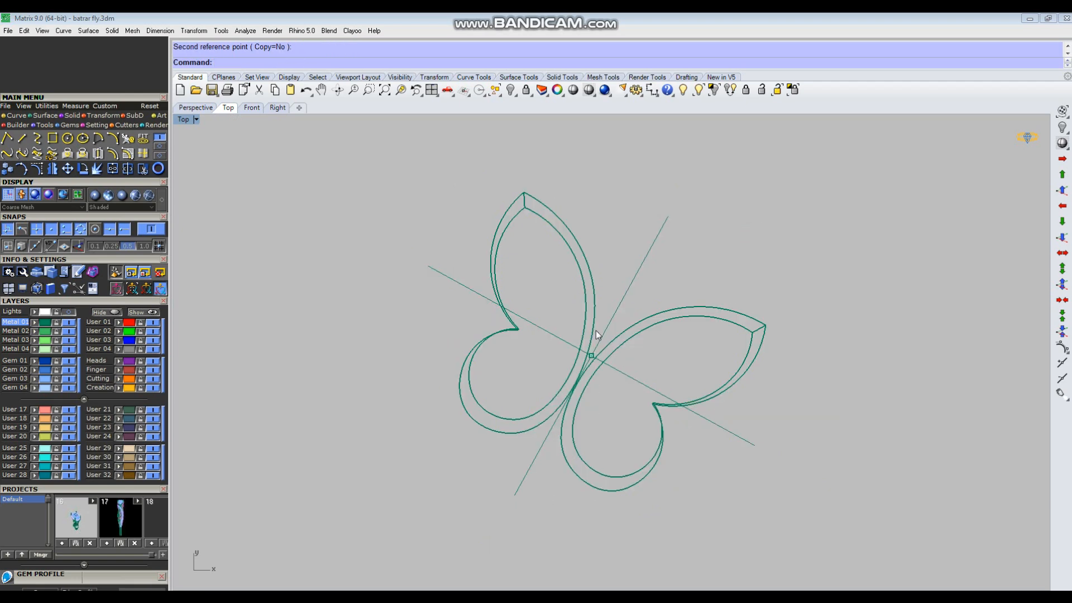
Step: Return to shaded display and frame the scaled butterfly in the perspective view
key("ctrl+a")
left_click(727, 311)
left_click(728, 313)
key("Escape")
key("ctrl+F4")
scroll(675, 350, "down", 2)
key("ctrl+w")
left_click_drag(802, 310, 879, 440)
scroll(702, 360, "up", 4)
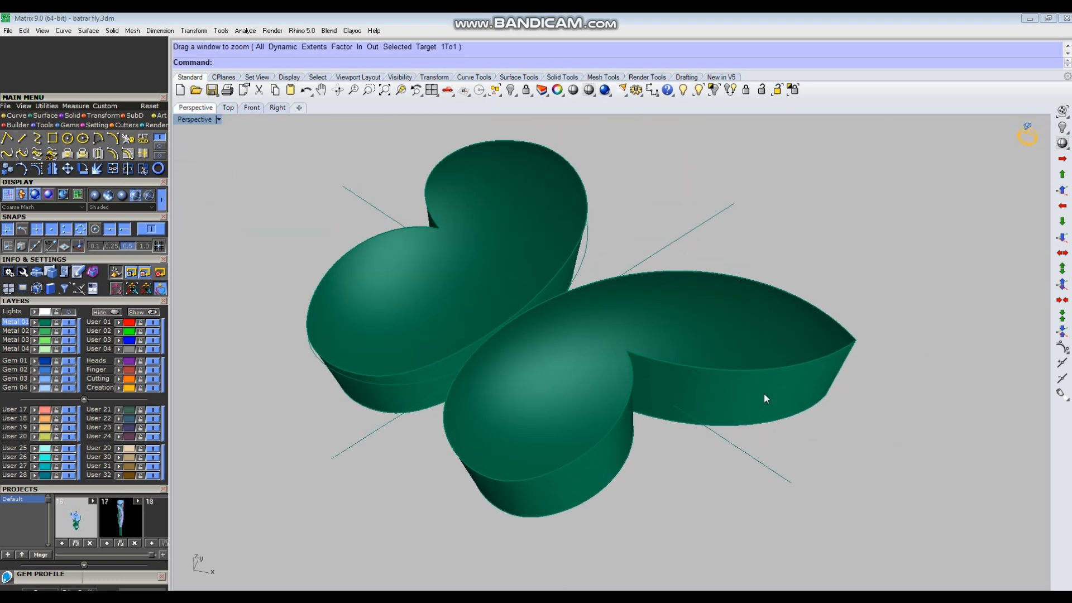
Step: Measure the side wall thickness of the scaled butterfly's wing from its bottom edge to its top edge
right_click_drag(764, 394, 743, 407)
key("ctrl+d")
scroll(744, 445, "up", 4)
left_click(719, 449)
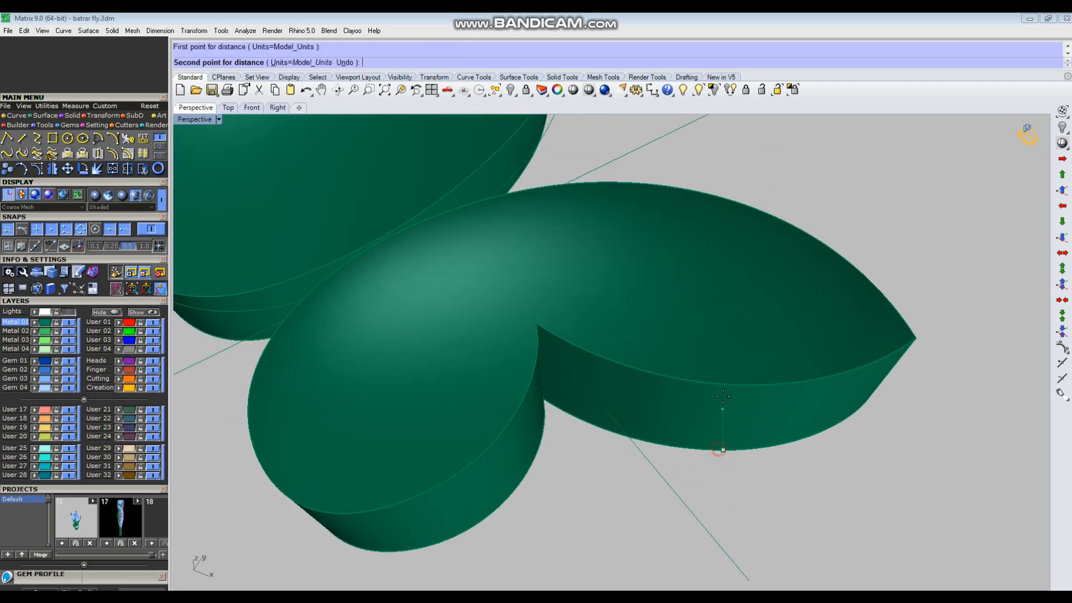
left_click(755, 384)
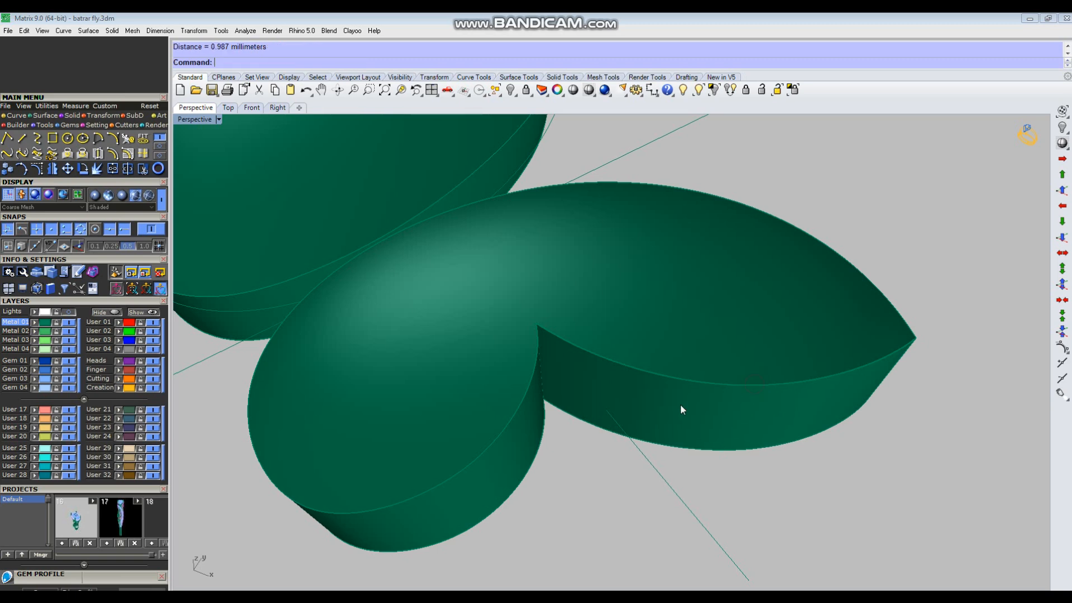
Step: Ungroup the scaled butterfly and extract a copy of one wing's domed top surface
scroll(735, 389, "down", 3)
right_click_drag(687, 357, 636, 333)
key("ctrl+a")
key("ctrl+shift+g")
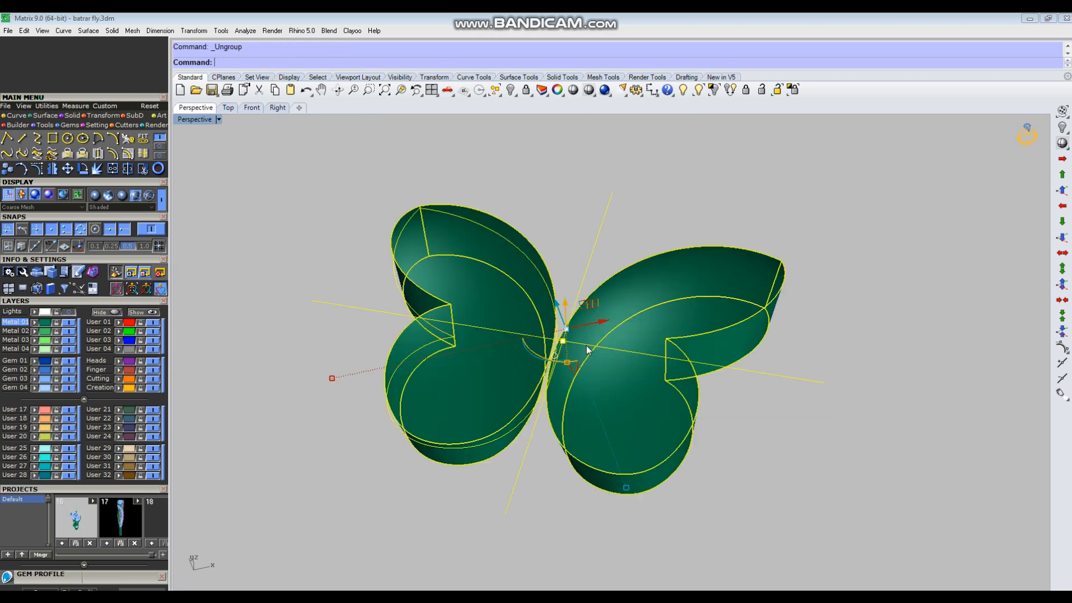
key("Escape")
type("Es")
key("Return")
left_click(645, 326)
key("Return")
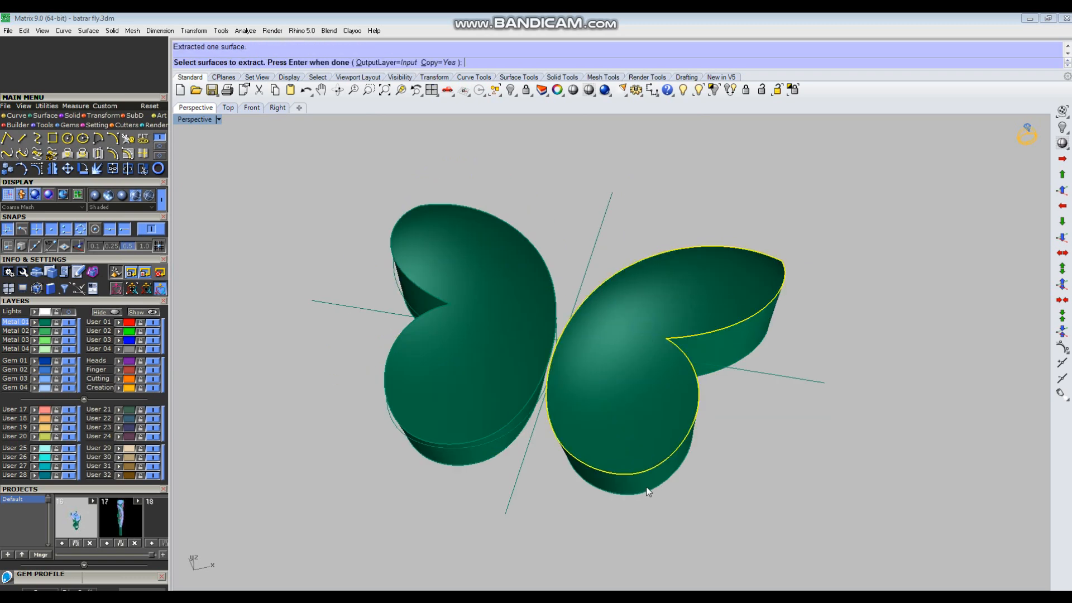
Step: Delete both solid wings, keeping only the extracted top surface and the outline curves
left_click(645, 486)
key("Delete")
left_click(505, 392)
key("Delete")
Step: Offset the extracted wing surface downward as a solid with a distance of 1, flipping the offset direction as needed
left_click(582, 397)
right_click_drag(617, 395, 622, 404)
type("os")
key("Return")
right_click_drag(799, 502, 799, 424)
key("Return")
type("f")
key("Return")
key("Return")
type("f")
key("Return")
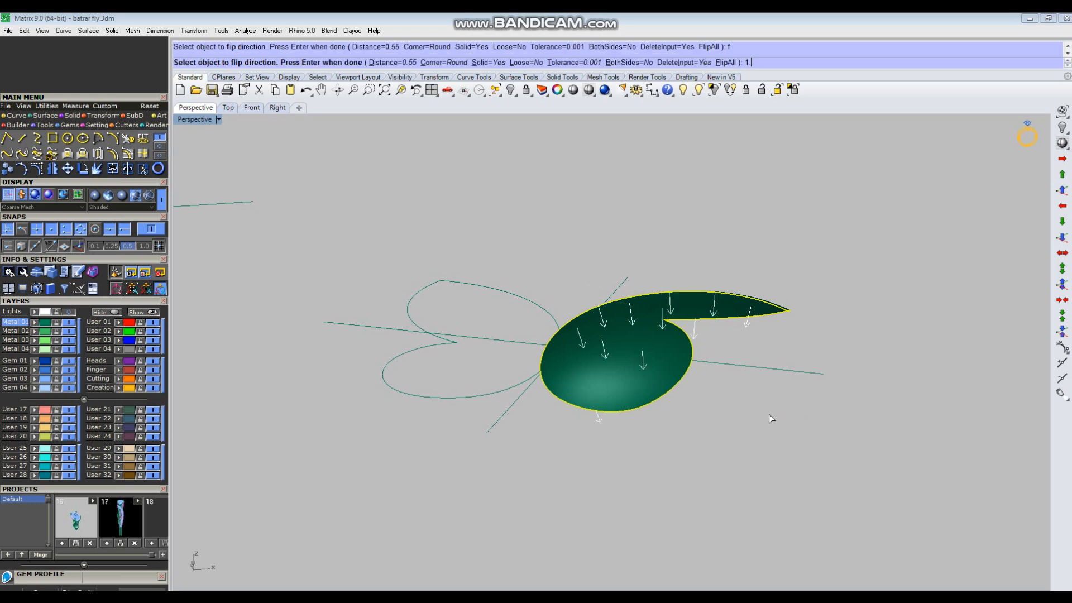
key("Return")
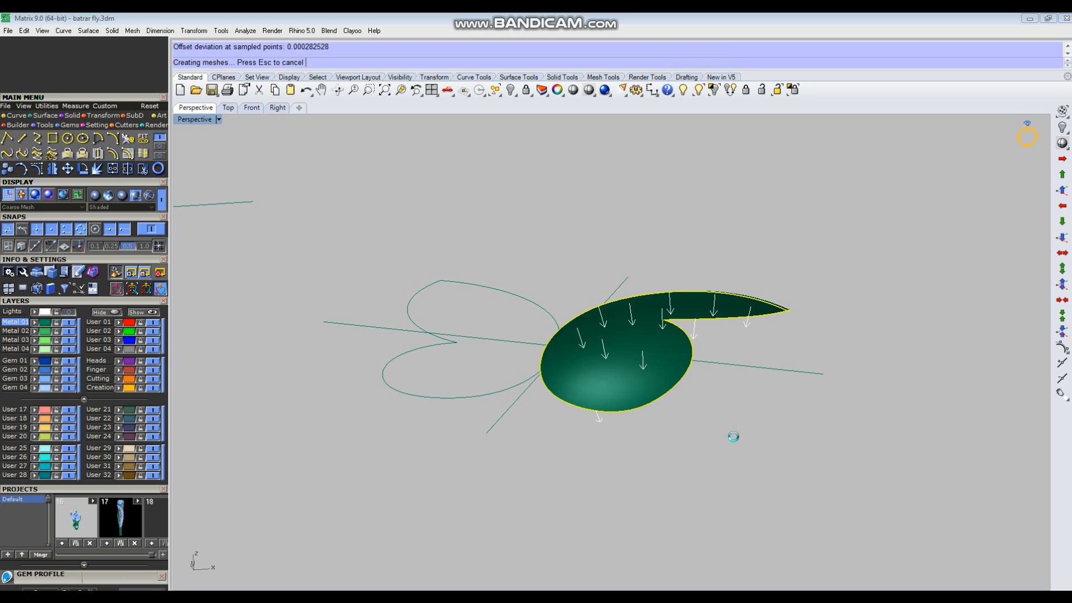
Step: Mirror the new solid wing across the butterfly's body axis to create the opposite wing
left_click(734, 436)
right_click_drag(750, 387, 658, 381)
left_click(658, 350)
scroll(657, 349, "down", 6)
key("ctrl+m")
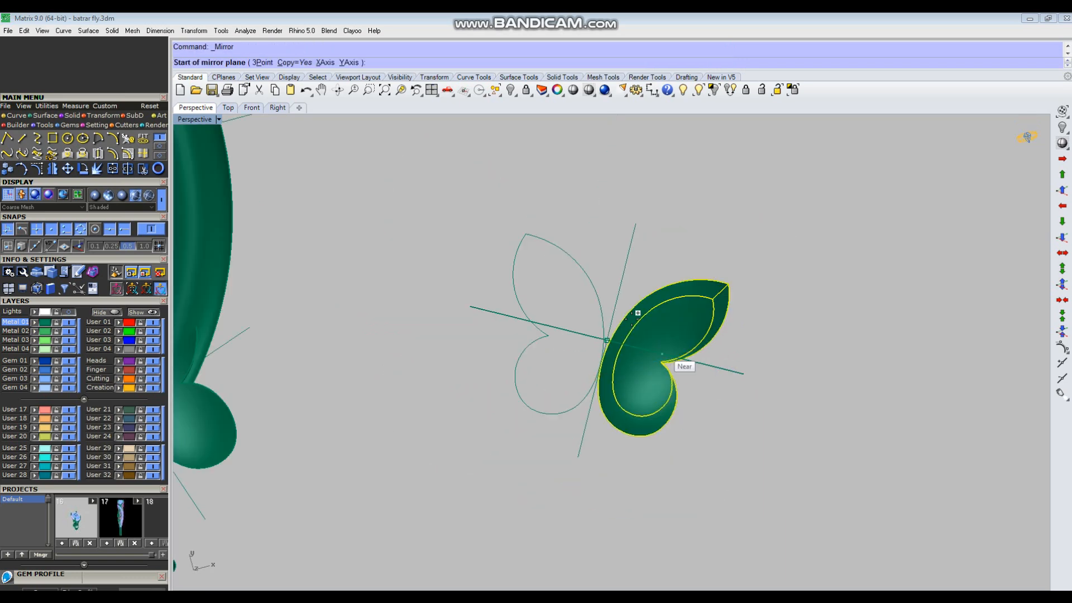
left_click(618, 297)
left_click(627, 272)
Step: Group both new wings with their outline curves and center point
left_click_drag(739, 313, 525, 372)
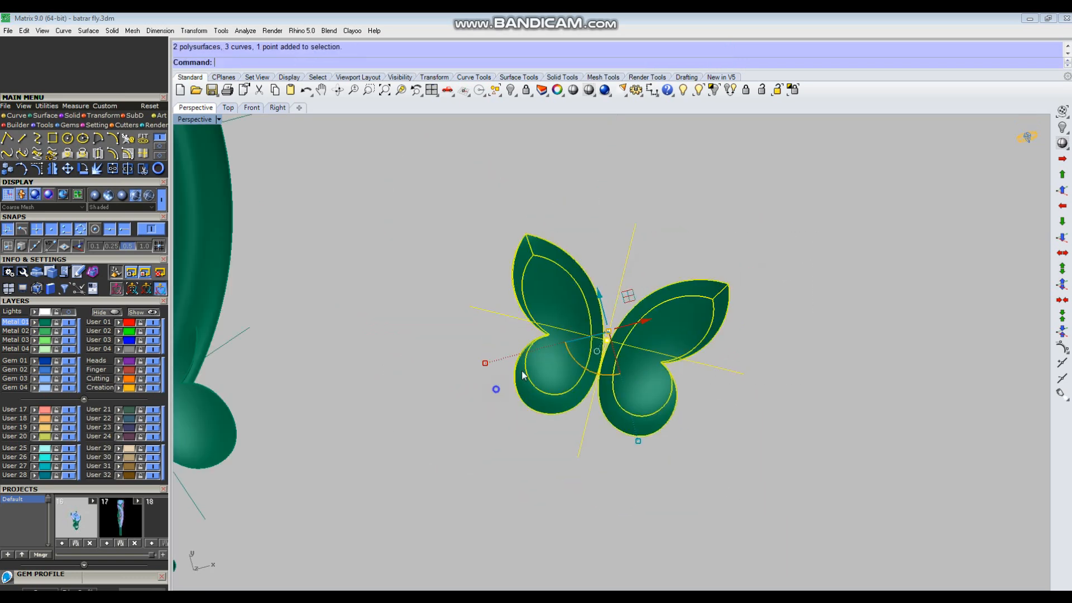
right_click_drag(526, 373, 604, 339)
key("ctrl+g")
Step: Move the grouped butterfly 20 units back onto its original place at the ring's bottom
scroll(603, 339, "down", 6)
scroll(604, 339, "down", 3)
type("m")
key("Return")
left_click(817, 312)
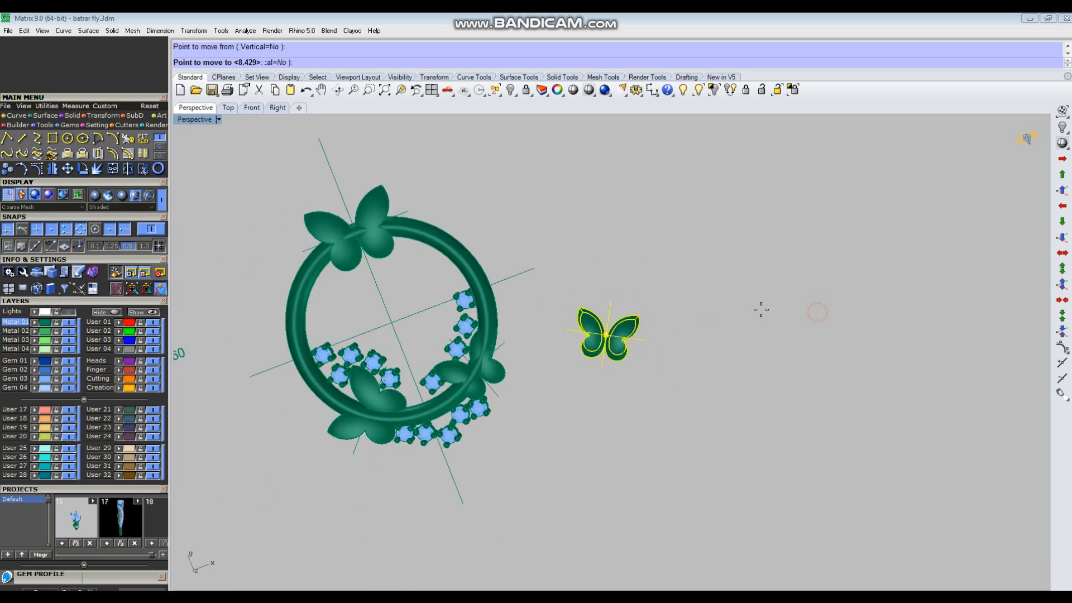
type("20")
key("Return")
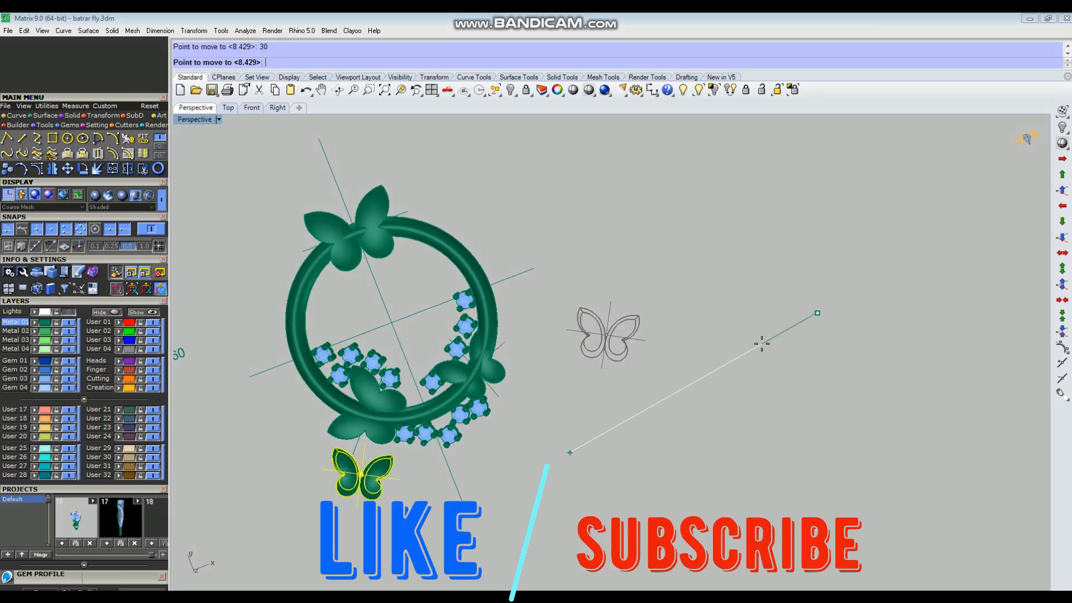
left_click(753, 343)
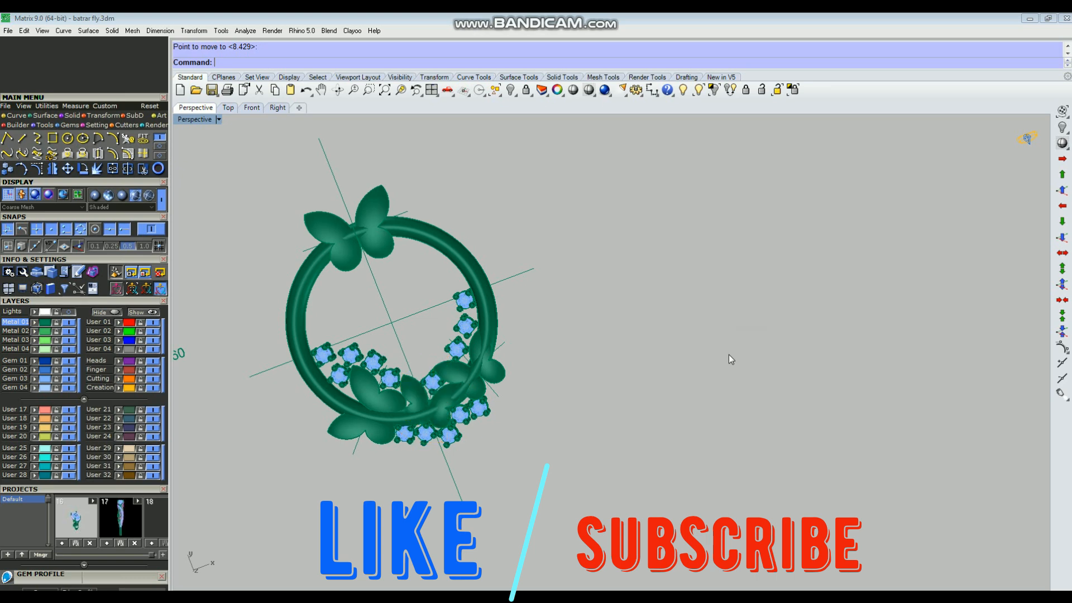
Step: Review the whole ring with all its butterflies from an angled perspective
scroll(729, 354, "down", 4)
type("z")
key("Return")
left_click_drag(415, 187, 662, 447)
right_click_drag(659, 436, 567, 356)
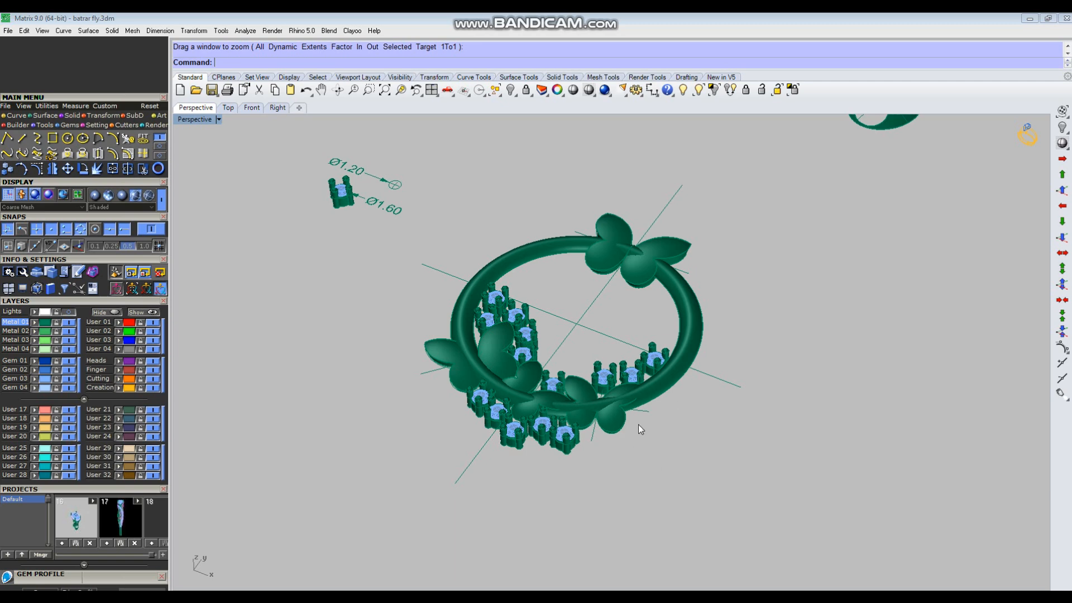
Step: Select the whole ring assembly with its butterflies and gem settings and align its bottom to 0 in the front view
right_click_drag(653, 434, 526, 290)
left_click_drag(330, 178, 778, 552)
left_click_drag(445, 474, 445, 474)
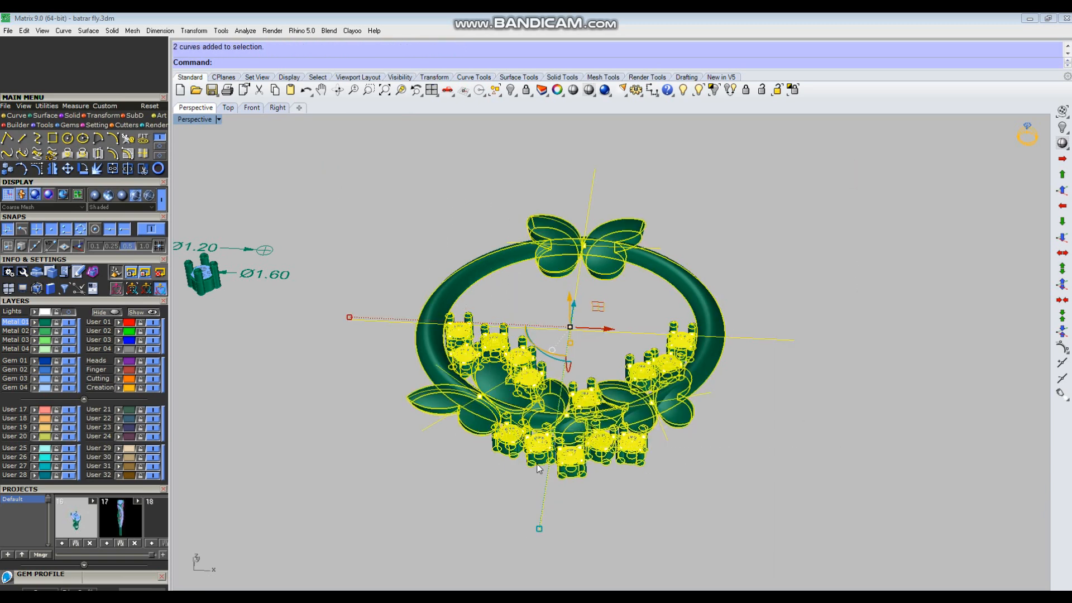
key("ctrl+F2")
type("Align")
key("Return")
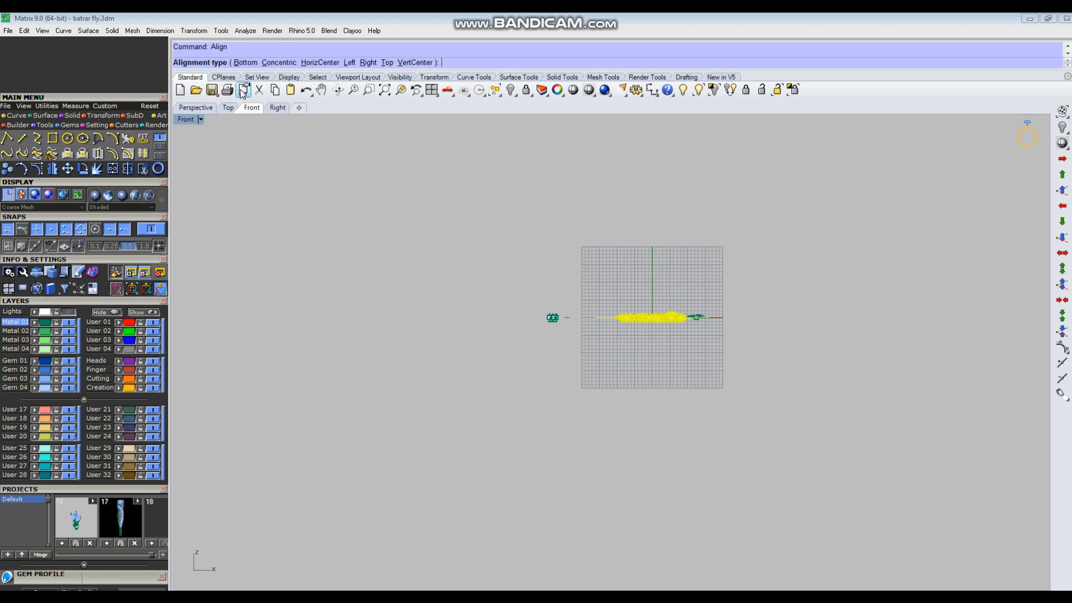
left_click(246, 63)
key("Return")
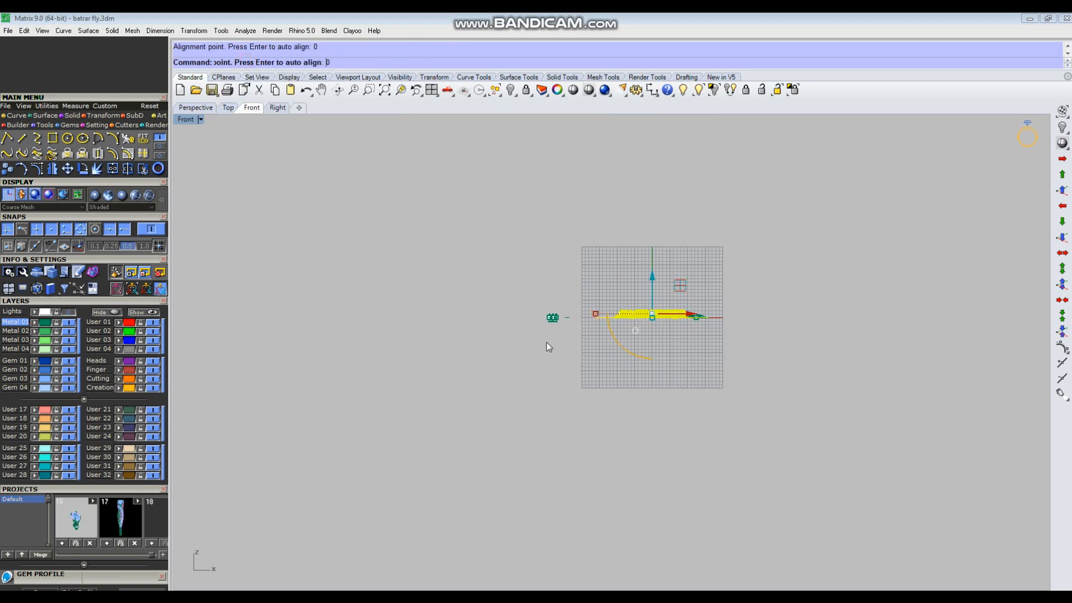
Step: Hide the spare object lying outside the ring
scroll(716, 327, "up", 6)
key("ctrl+F4")
right_click_drag(627, 330, 518, 358)
scroll(518, 359, "down", 10)
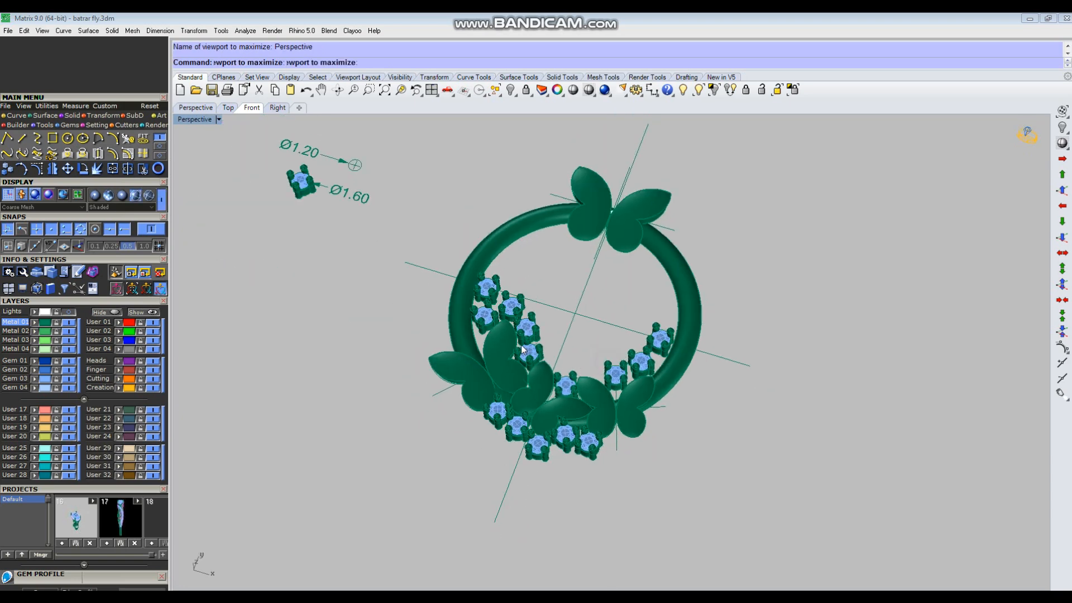
left_click_drag(684, 134, 615, 235)
key("Return")
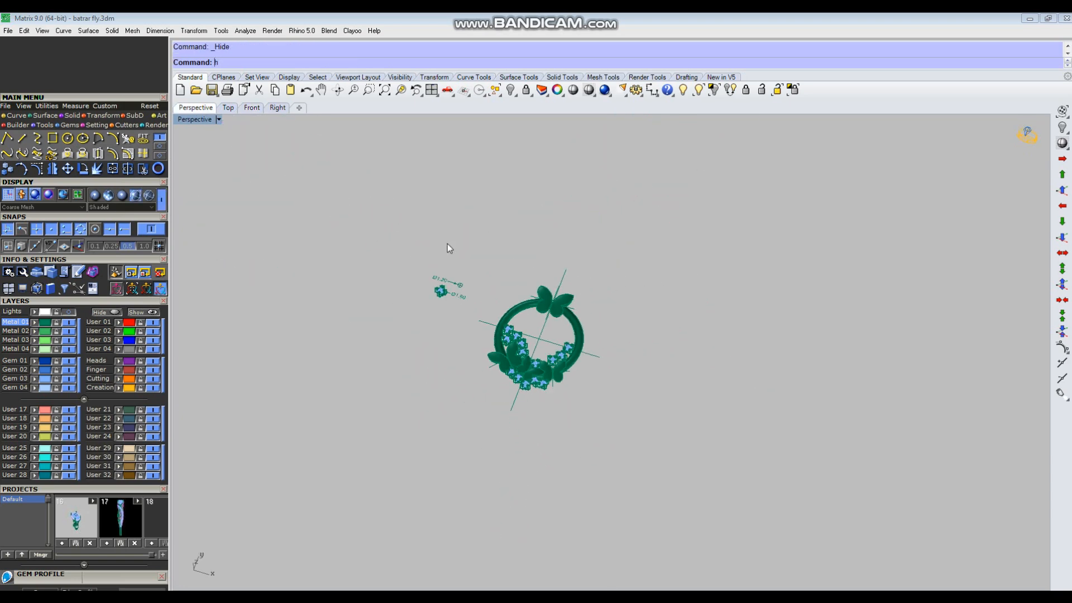
Step: Group the sample gem setting with its diameter dimensions and hide the group
scroll(448, 245, "up", 2)
left_click_drag(446, 249, 399, 321)
left_click_drag(474, 225, 404, 317)
key("ctrl+g")
key("ctrl+h")
Step: Examine the heights of the gem settings relative to the butterflies around the ring's lower part
scroll(574, 352, "up", 6)
right_click_drag(578, 416, 498, 429)
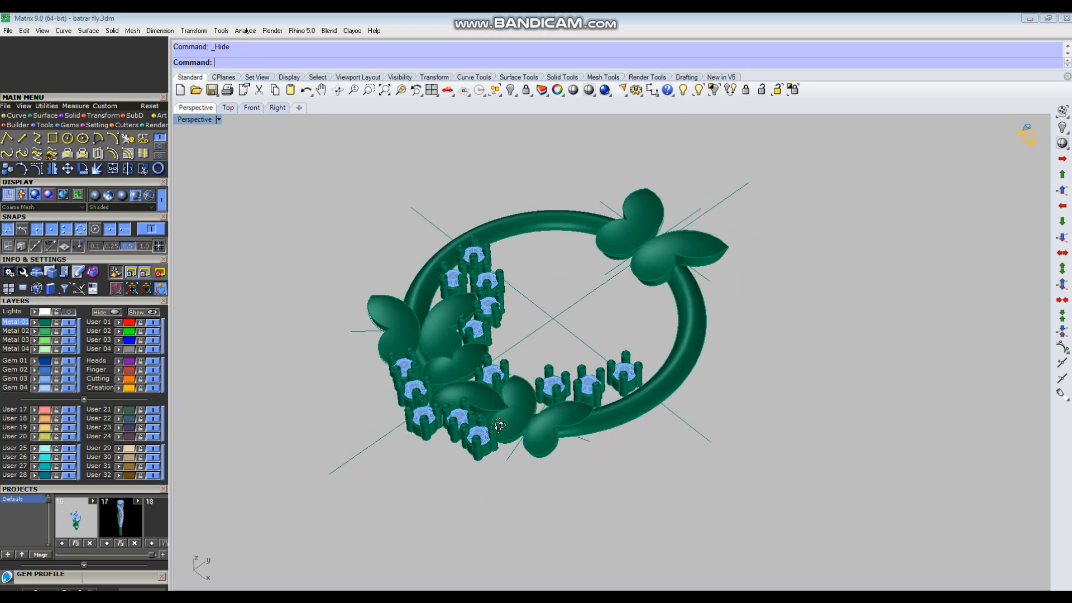
scroll(426, 451, "up", 4)
right_click_drag(459, 471, 420, 415)
scroll(424, 397, "up", 3)
left_click(425, 402)
scroll(429, 405, "down", 3)
right_click_drag(531, 505, 525, 479)
left_click(523, 480)
scroll(487, 362, "up", 5)
right_click_drag(478, 342, 472, 375)
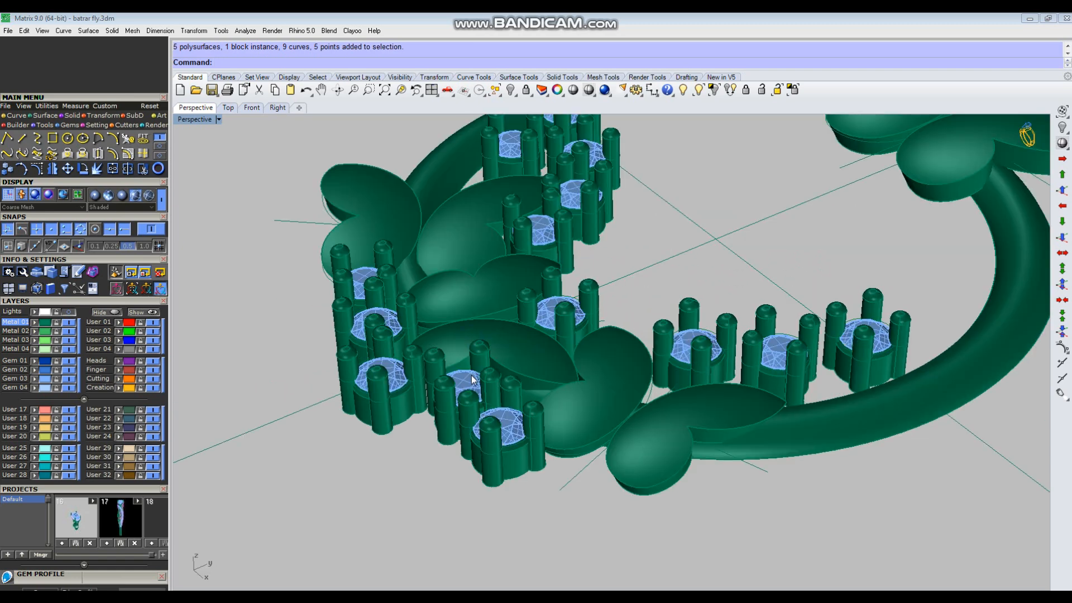
scroll(550, 438, "down", 4)
right_click_drag(565, 450, 615, 474)
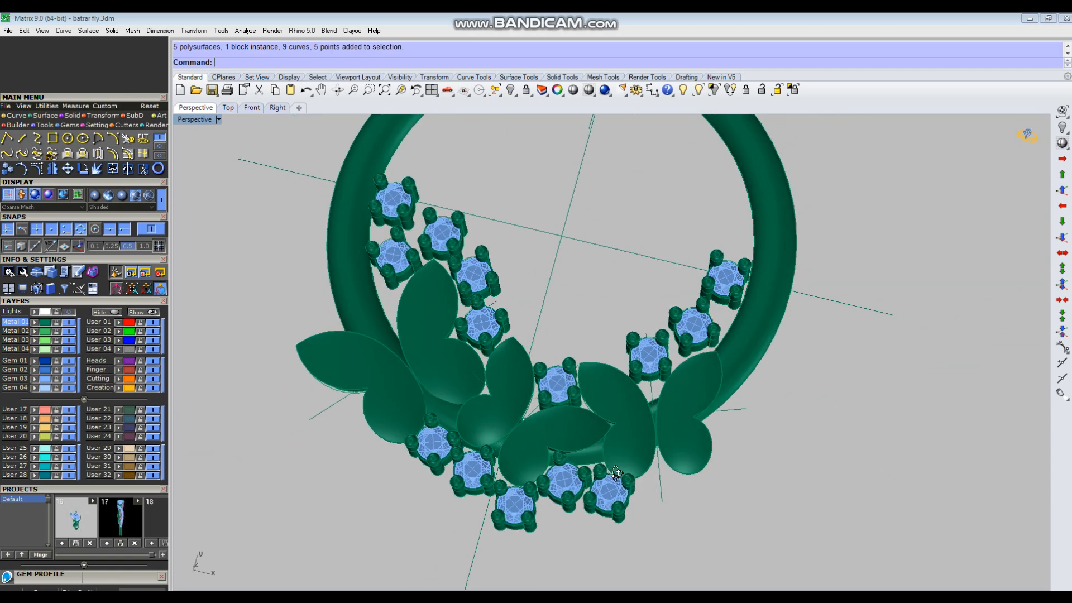
scroll(615, 473, "down", 4)
scroll(569, 518, "up", 4)
right_click_drag(568, 518, 581, 505)
Step: Raise the second gem setting from the left in the ring's lower outer row by 1.5 units
left_click(507, 446)
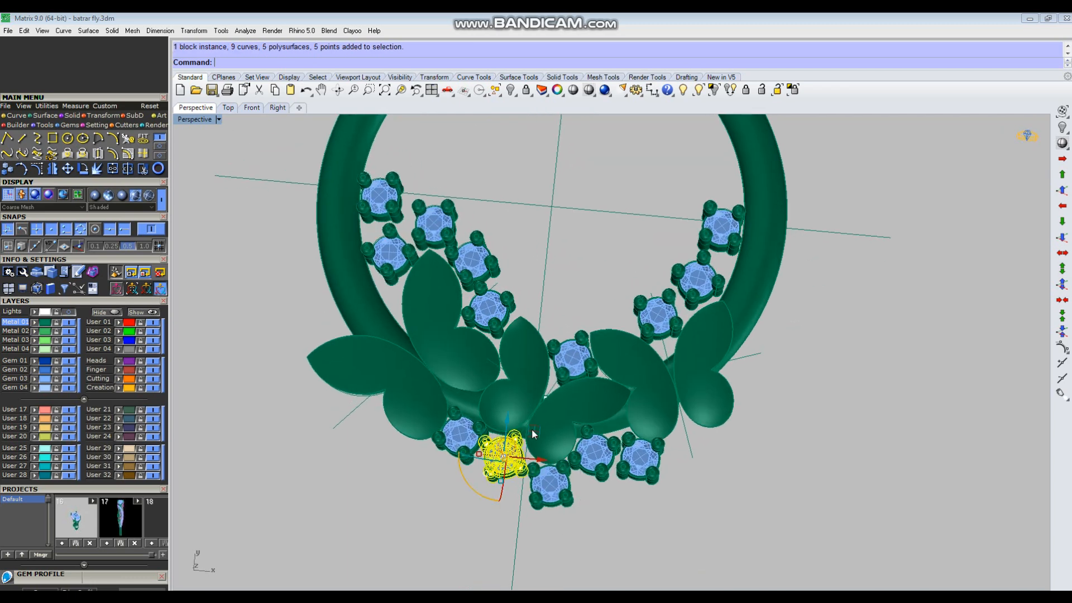
right_click_drag(521, 414, 531, 316)
left_click(539, 321)
type("1.5")
key("Return")
left_click(776, 498)
Step: Raise the fourth gem setting from the left in the lower outer row by 1 unit
right_click_drag(675, 419, 689, 484)
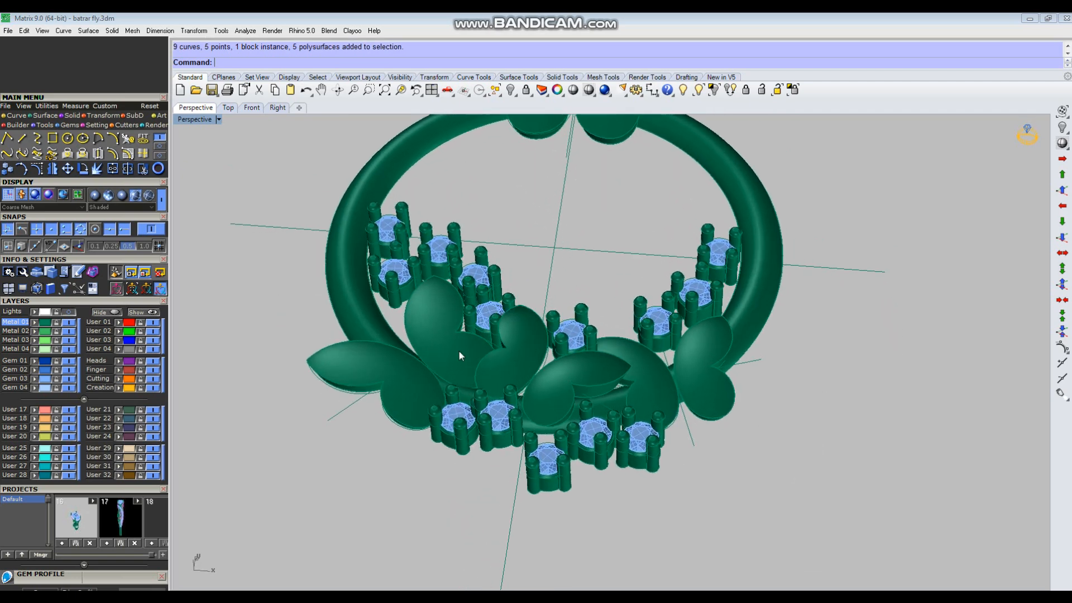
right_click_drag(560, 458, 552, 430)
left_click(499, 406)
left_click(460, 486)
left_click(588, 436)
right_click_drag(588, 436, 587, 458)
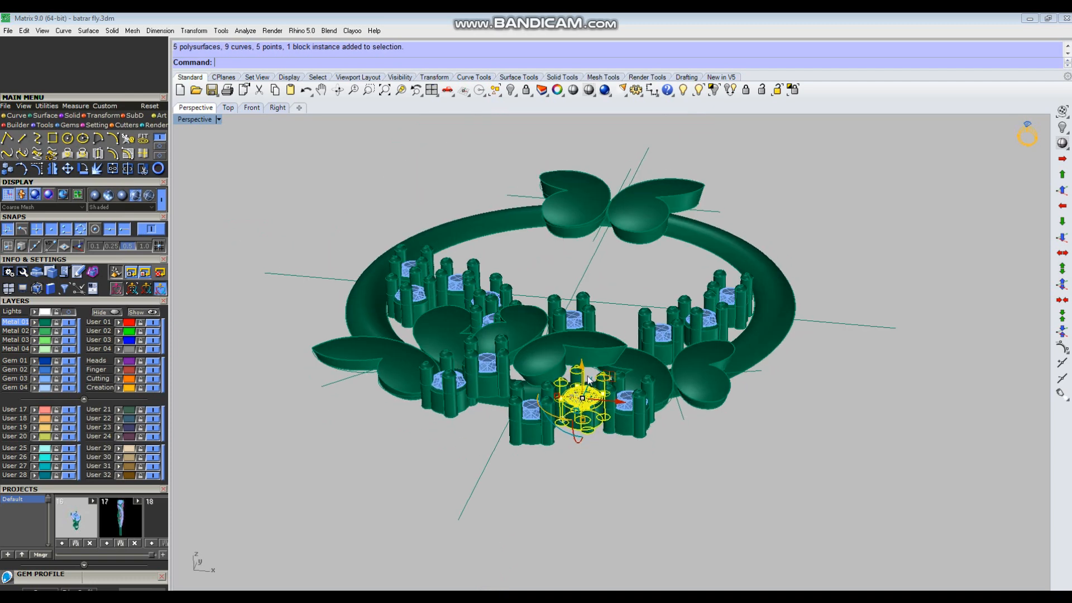
left_click(588, 375)
type("1")
key("Return")
left_click(675, 531)
right_click_drag(675, 531, 563, 350)
left_click(571, 347)
left_click_drag(534, 287, 528, 313)
key("Escape")
Step: Lower the two raised outer gem settings, the gem setting behind them and the middle butterfly by 0.5 units
right_click_drag(651, 390, 500, 400)
left_click(492, 400)
left_click(586, 412, "shift")
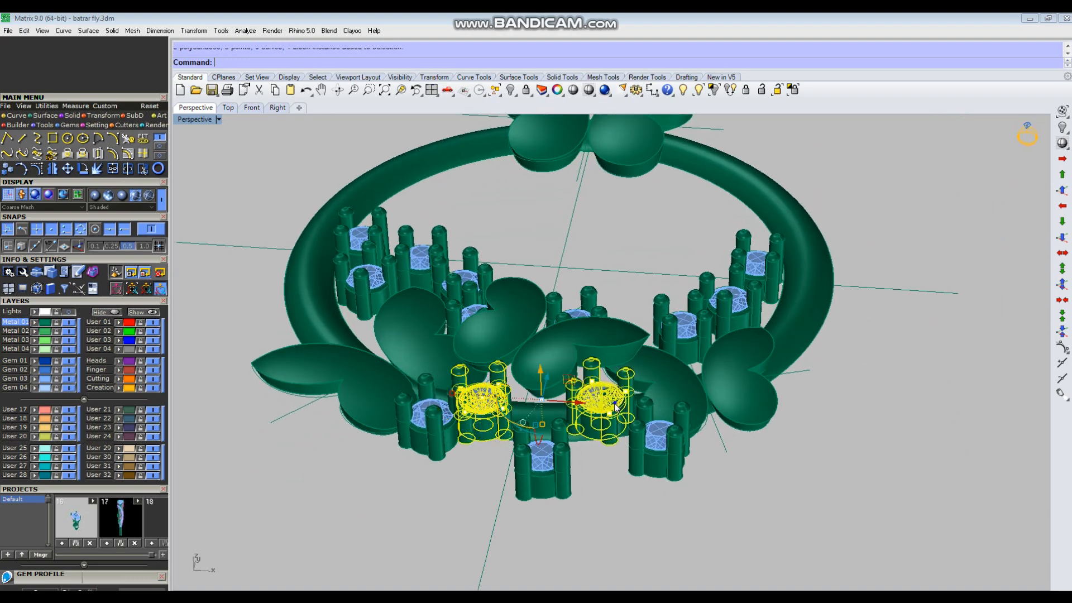
right_click_drag(586, 412, 553, 304)
left_click(519, 312, "shift")
left_click(602, 335, "shift")
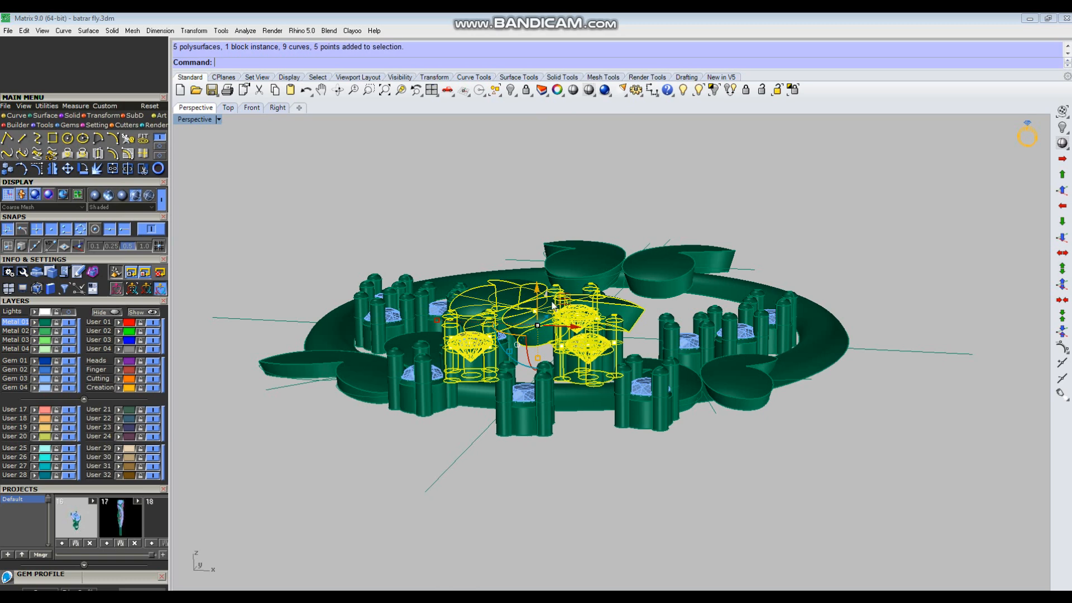
left_click(539, 289)
type("-.5")
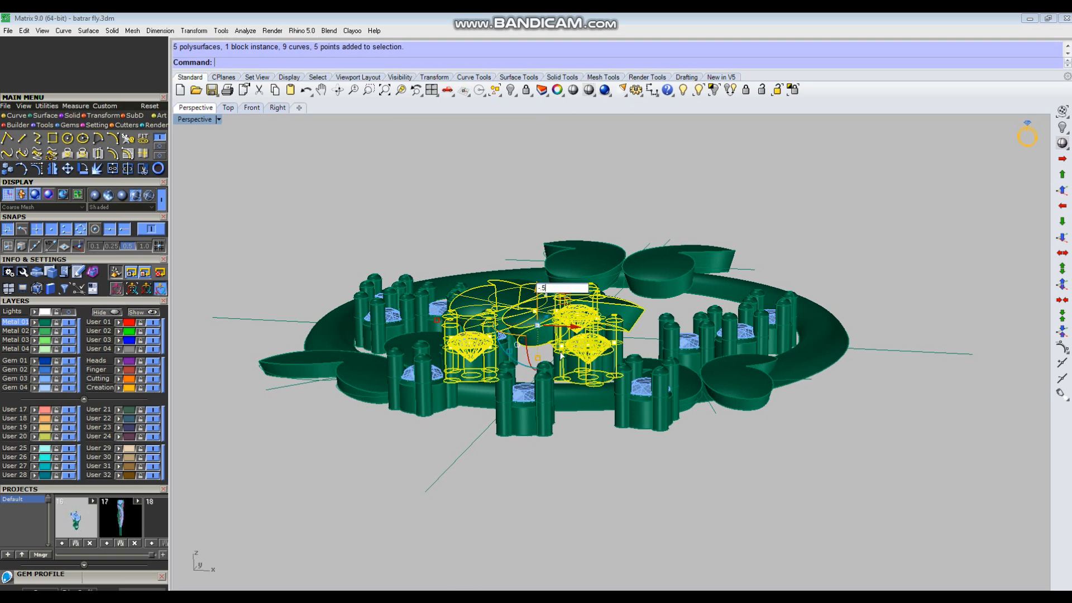
key("Return")
left_click(838, 163)
right_click_drag(607, 387, 623, 450)
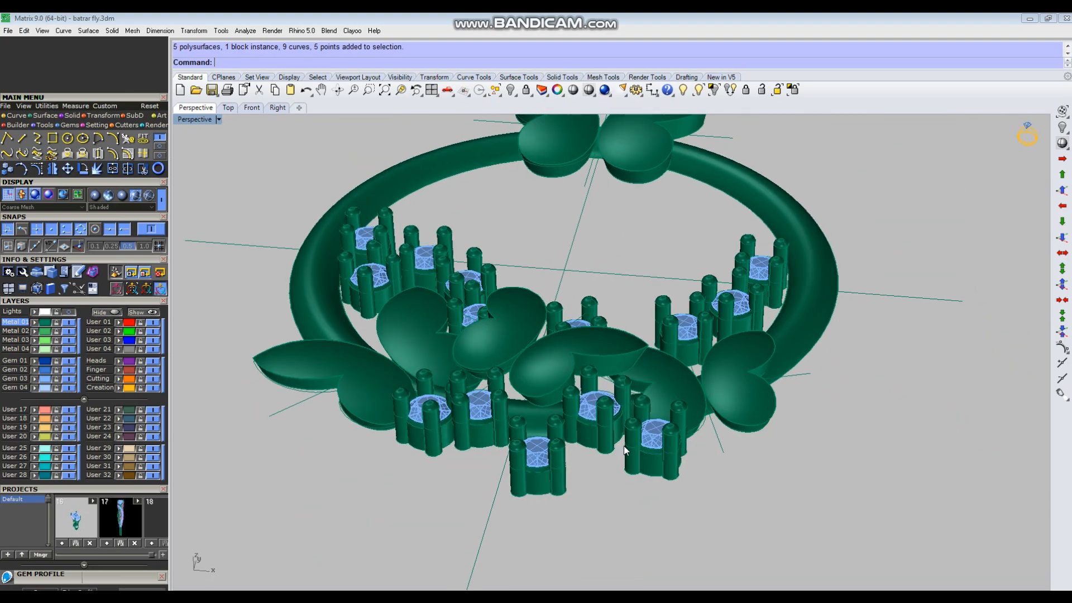
Step: Try to offset the ring surface into a solid with the offset direction flipped
right_click_drag(533, 334, 718, 415)
left_click(719, 420)
right_click_drag(728, 457, 721, 415)
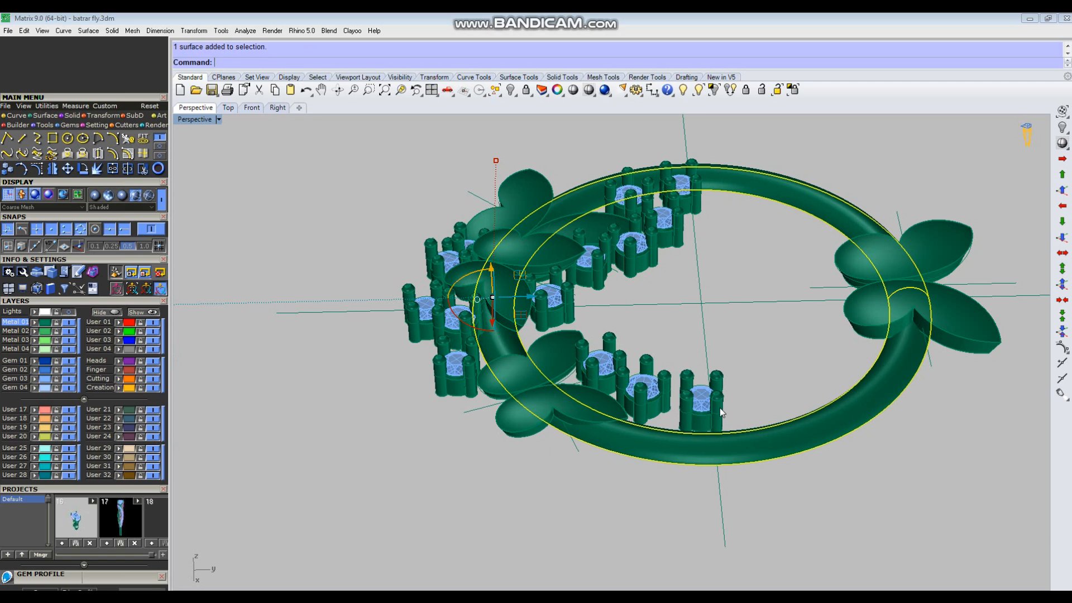
type("ffsetsrf")
key("Return")
right_click_drag(865, 462, 887, 452)
type("f")
key("Return")
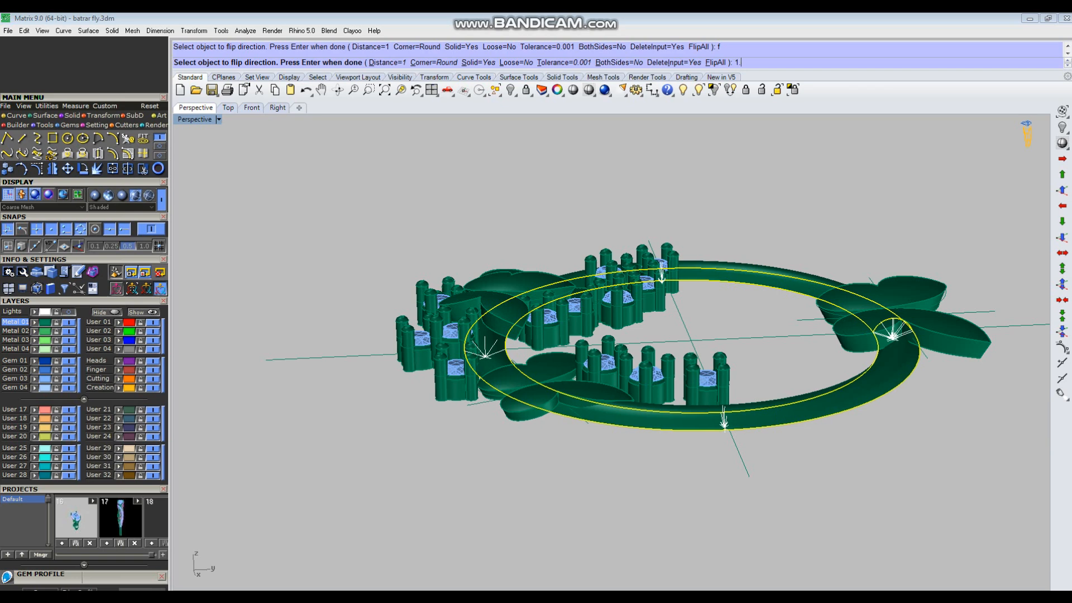
key("Return")
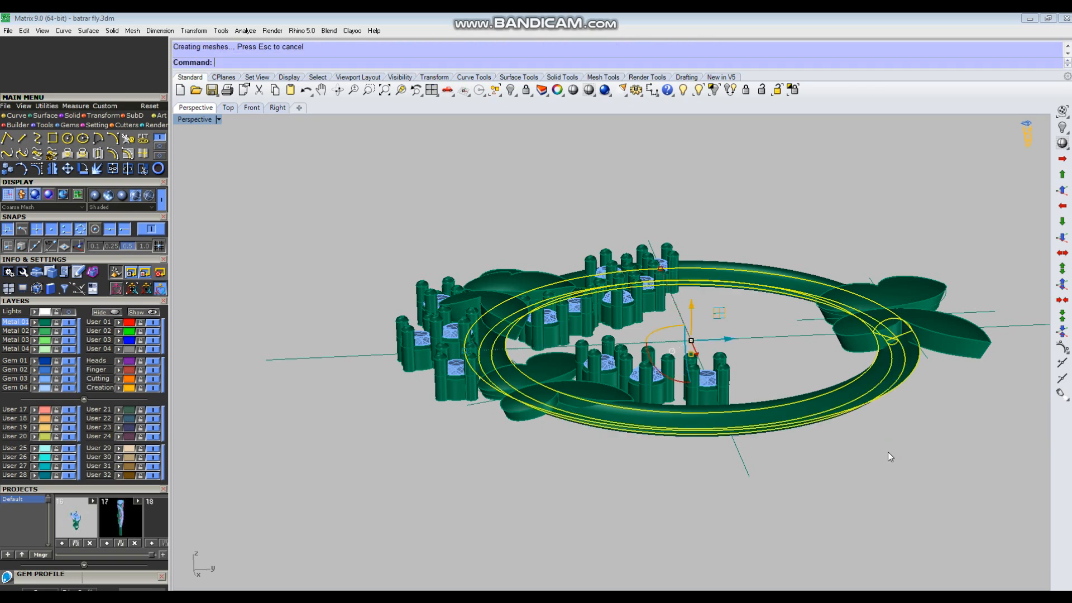
scroll(880, 385, "up", 3)
right_click_drag(880, 460, 808, 381)
scroll(880, 385, "up", 4)
key("ctrl+z")
Step: Paste a copy of the ring surface in place and lower it by 1.4 units
left_click(812, 390)
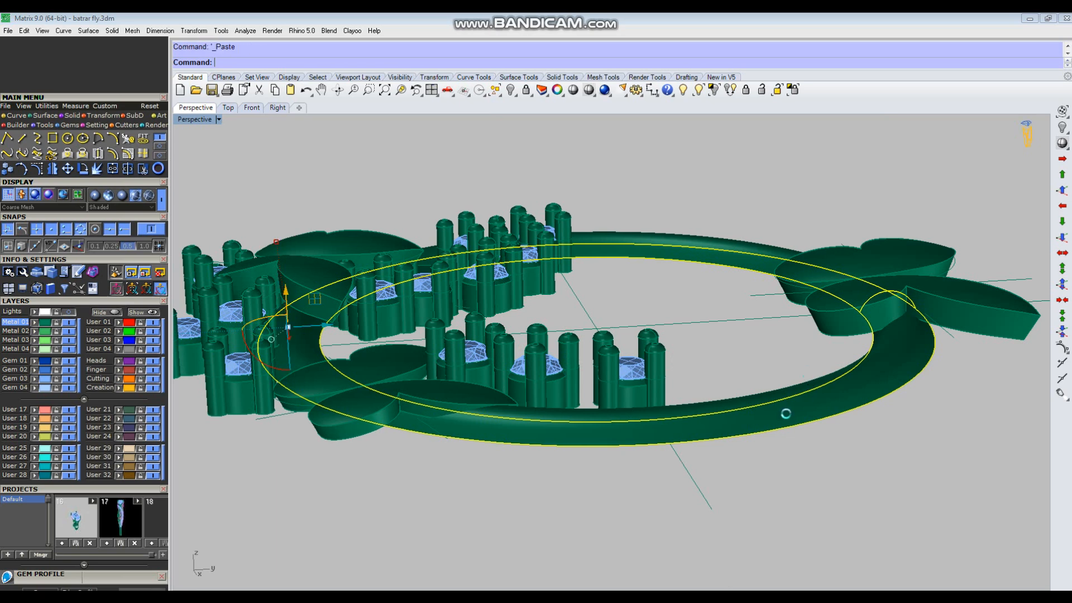
left_click(286, 292)
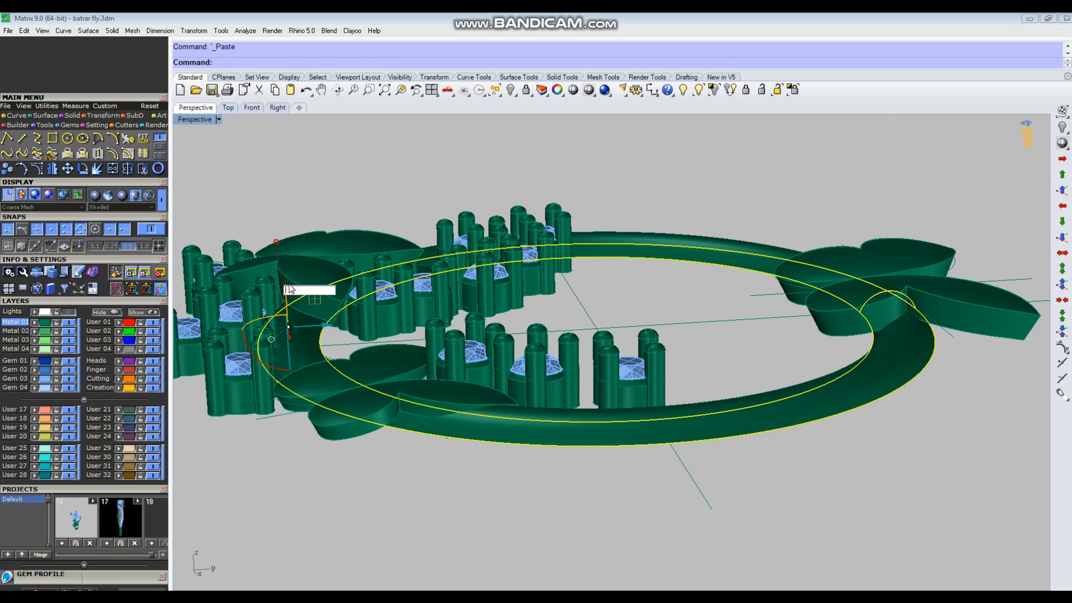
type("-1.4")
key("Return")
key("Escape")
Step: Offset the lower ring copy's outer edge 1 unit along its surface, and offset its inner edge as well
right_click_drag(694, 375, 656, 409)
type("o")
key("Return")
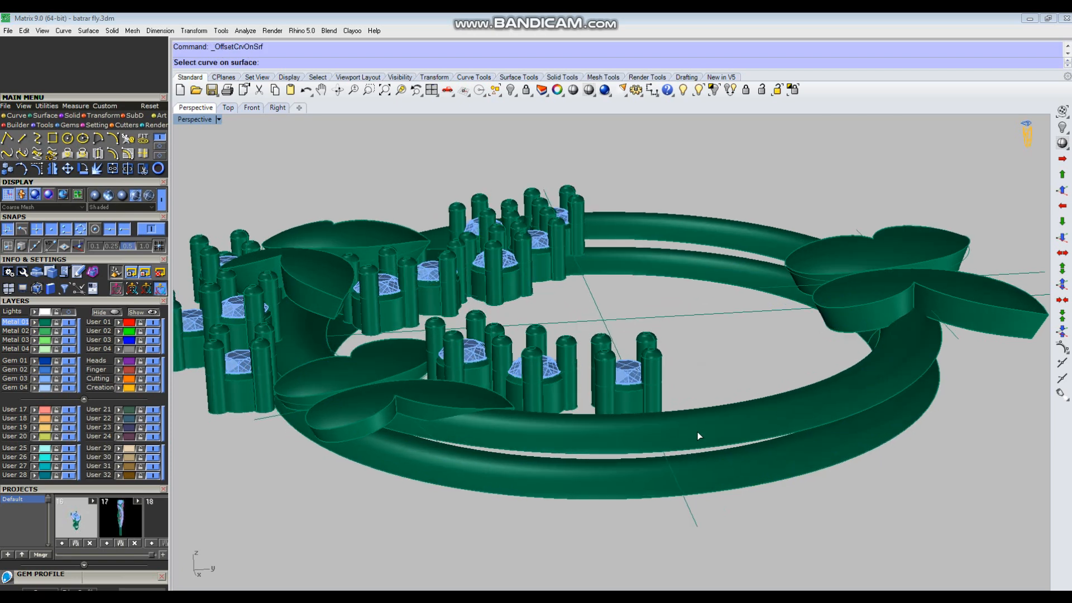
left_click(752, 483)
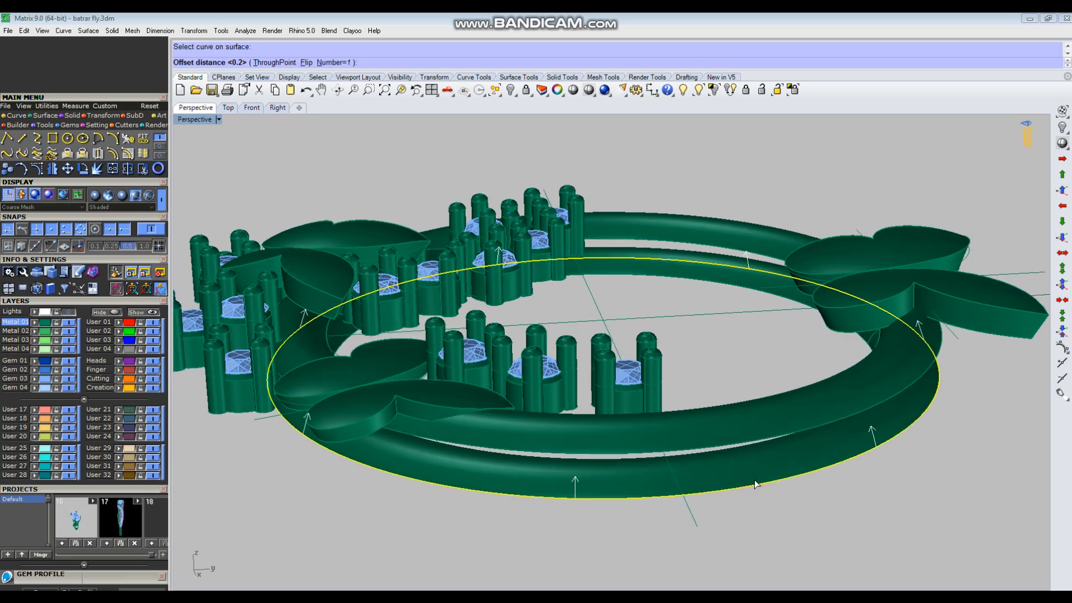
type("1")
key("Return")
right_click_drag(699, 434, 893, 497)
scroll(627, 226, "up", 4)
right_click(629, 265)
left_click(628, 276)
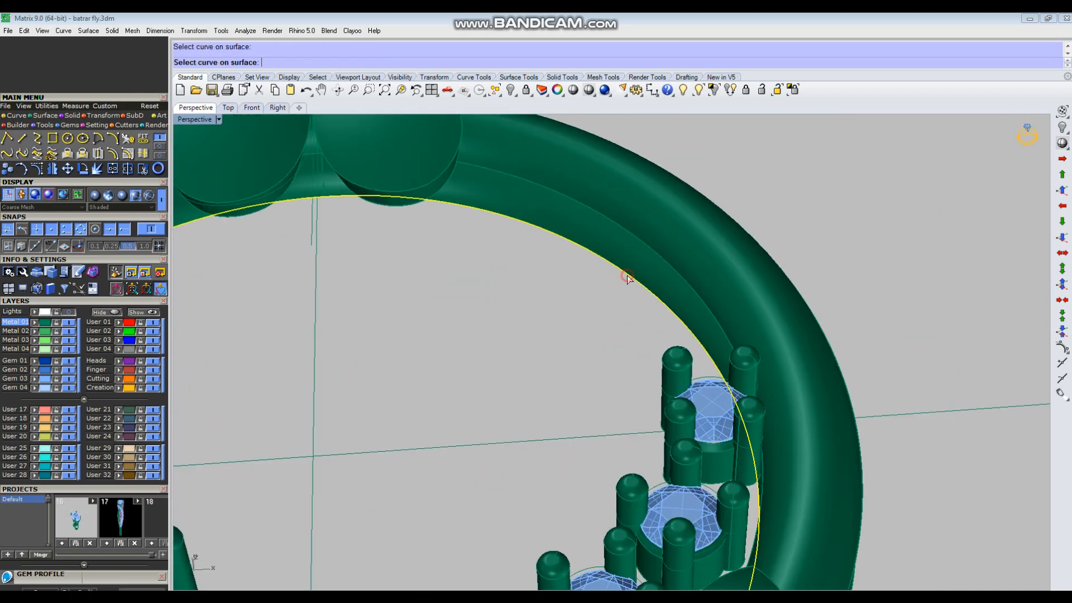
right_click(627, 277)
Step: Split the lower ring surface with the two offset curves and delete the cut-off edge strip
right_click_drag(613, 320, 648, 323)
scroll(610, 266, "up", 4)
left_click(605, 273)
key("ctrl+shift+s")
left_click(611, 297)
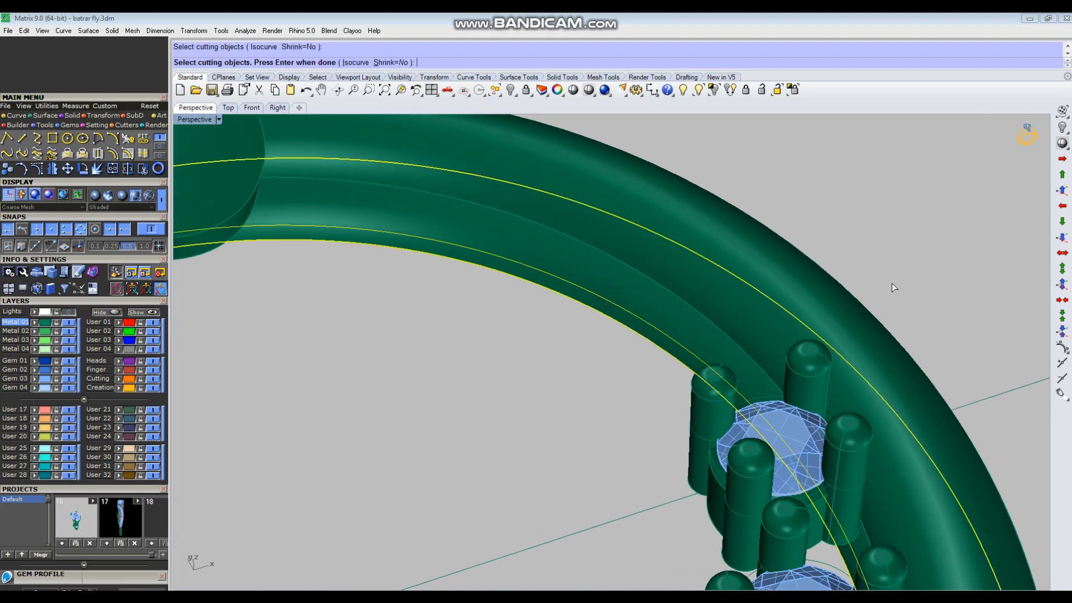
right_click_drag(892, 283, 713, 224)
scroll(714, 224, "down", 6)
scroll(820, 450, "up", 2)
right_click_drag(848, 511, 820, 439, "shift")
left_click(807, 428)
right_click(808, 416)
scroll(808, 414, "up", 4)
left_click(808, 415)
key("Delete")
Step: Delete the remaining leftover geometry along the split lower ring's edge
scroll(807, 415, "down", 4)
right_click_drag(798, 438, 793, 448)
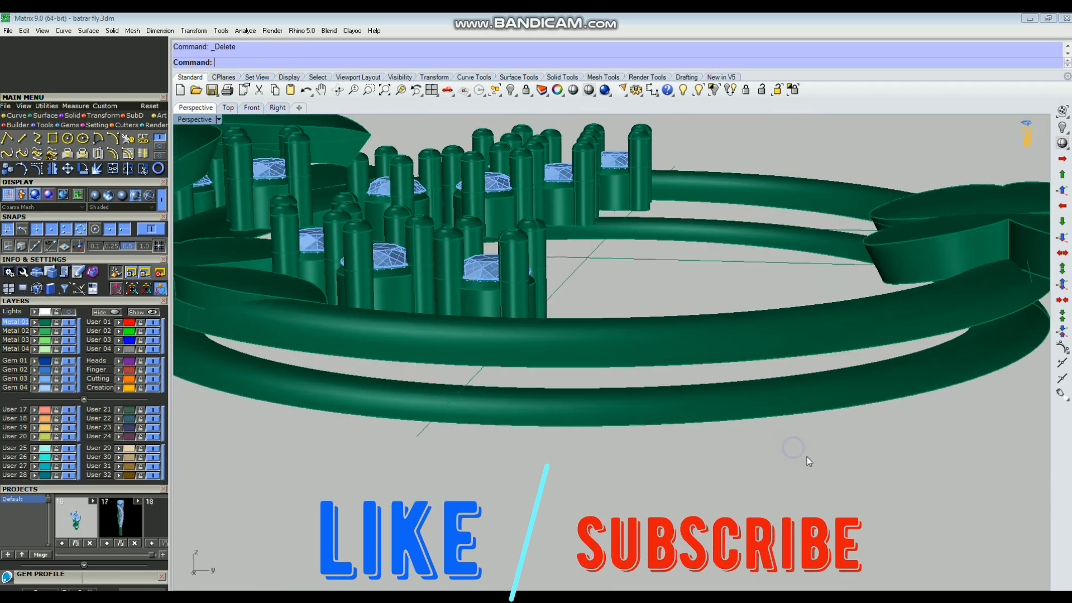
left_click_drag(777, 381, 776, 378)
left_click(795, 399, "ctrl")
right_click_drag(794, 401, 787, 444)
key("Delete")
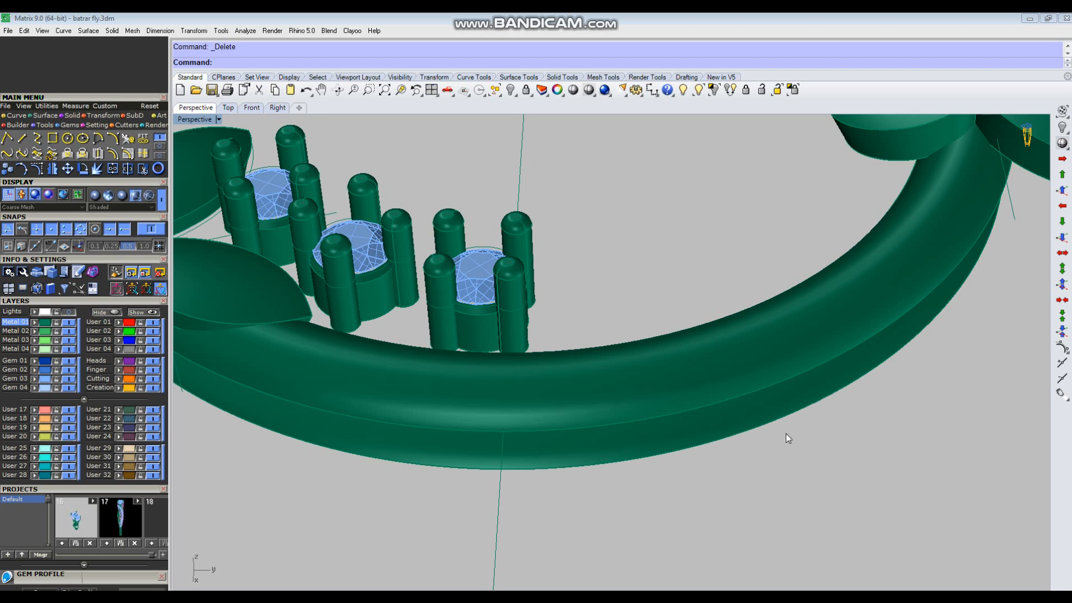
Step: Duplicate the borders of the upper ring surface and the trimmed lower ring surface as curves
right_click_drag(840, 418, 823, 386)
type("upBorder")
key("Return")
left_click(754, 297)
key("Return")
right_click_drag(754, 296, 699, 448)
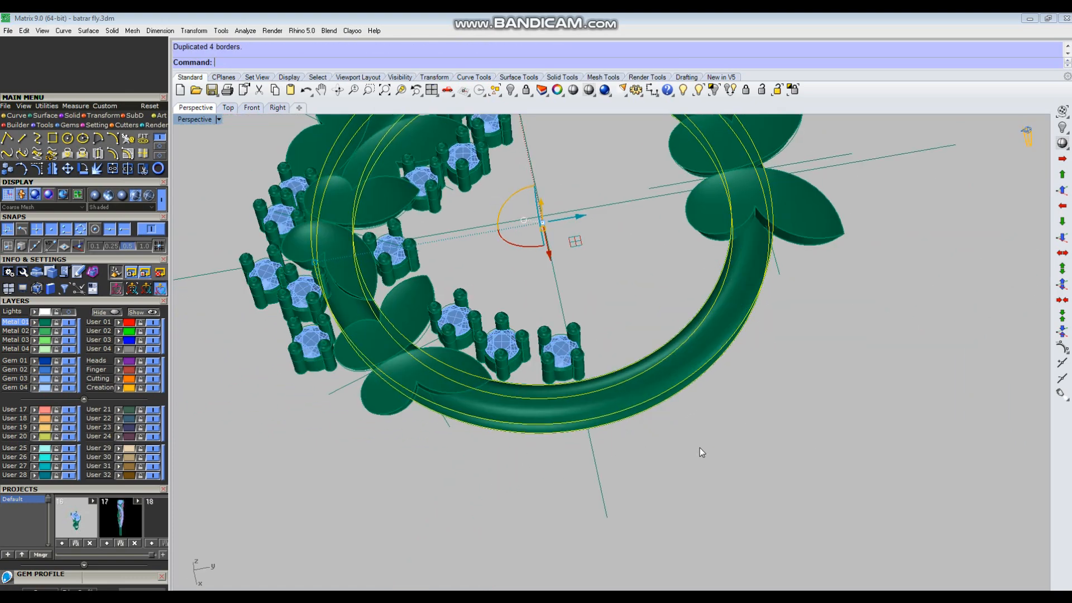
Step: Move both ring surfaces with their border curves 20 units away from the butterflies and lock the surfaces
right_click_drag(651, 334, 668, 402)
type("m")
key("Return")
left_click(748, 399)
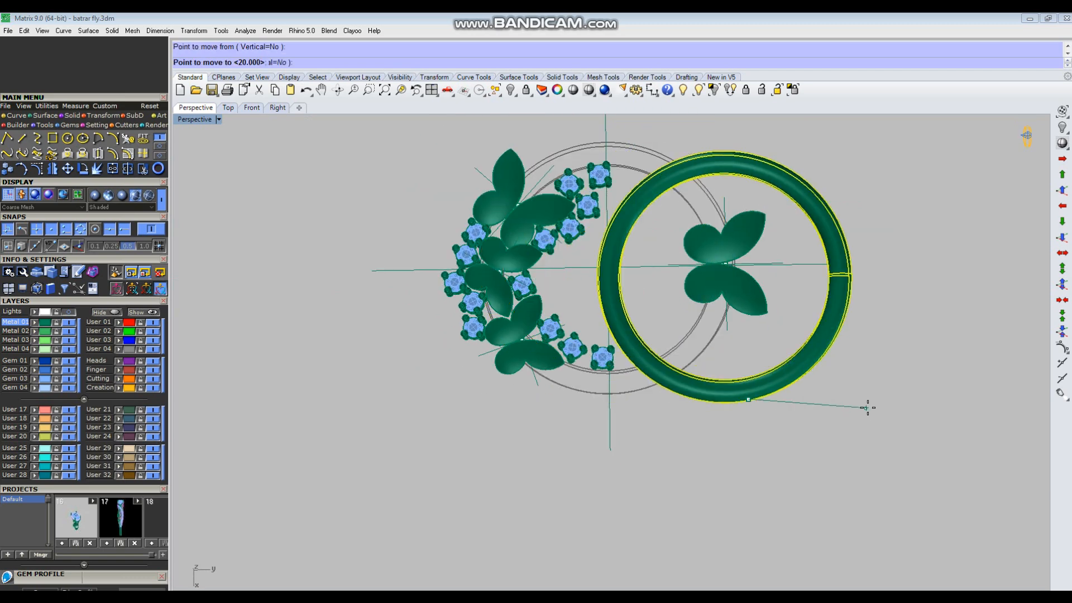
type("20")
right_click_drag(950, 357, 852, 467)
scroll(886, 465, "up", 3)
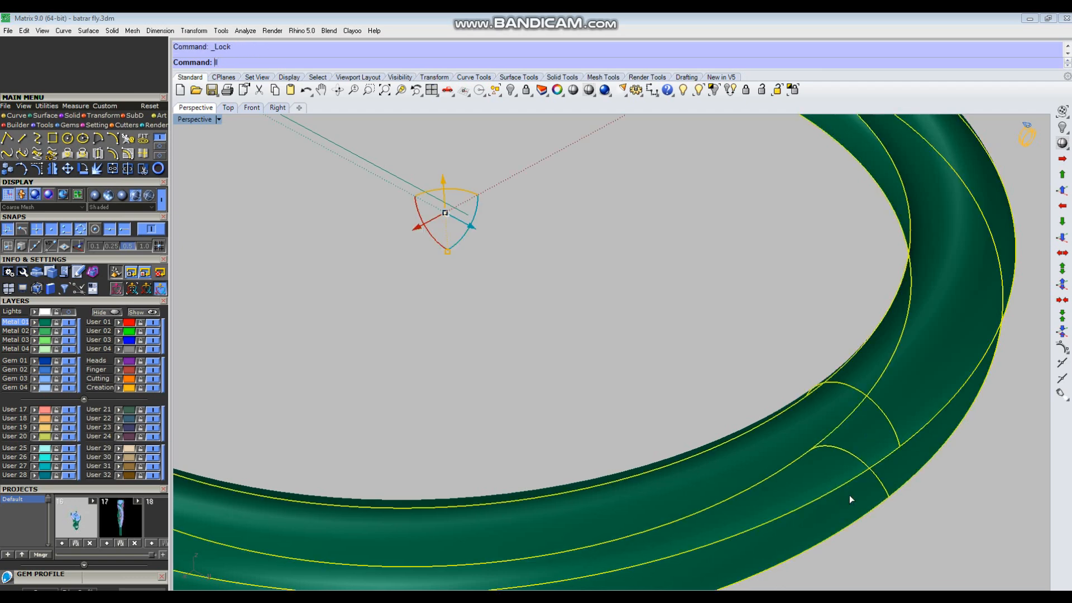
Step: Draw a line joining the two outer border curves and sweep it along both curves as rails
scroll(832, 447, "down", 4)
right_click_drag(822, 432, 819, 428)
type("l")
key("Return")
scroll(823, 417, "up", 4)
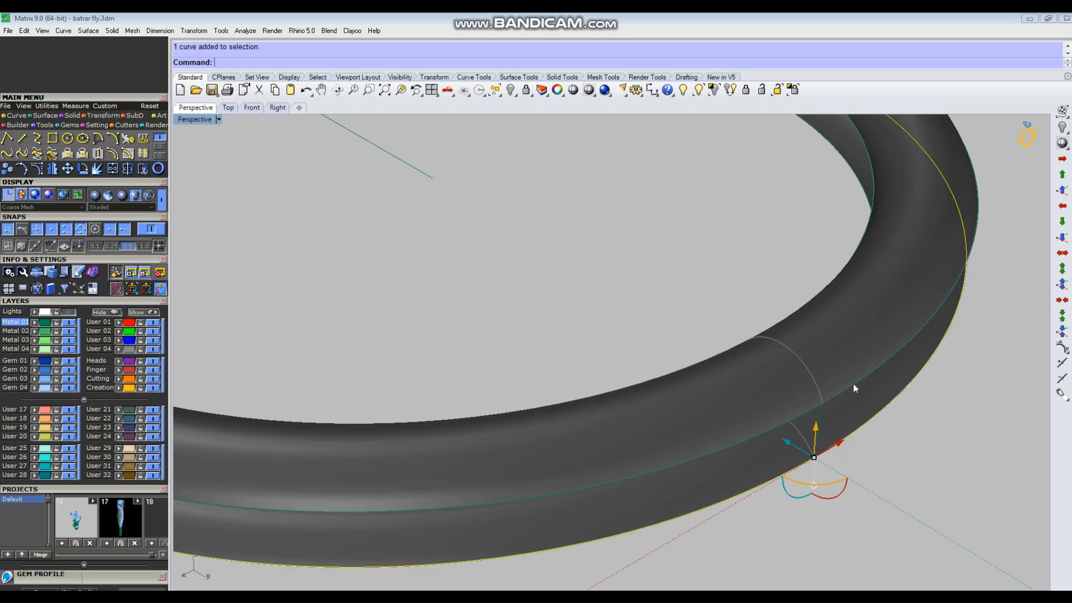
type("s")
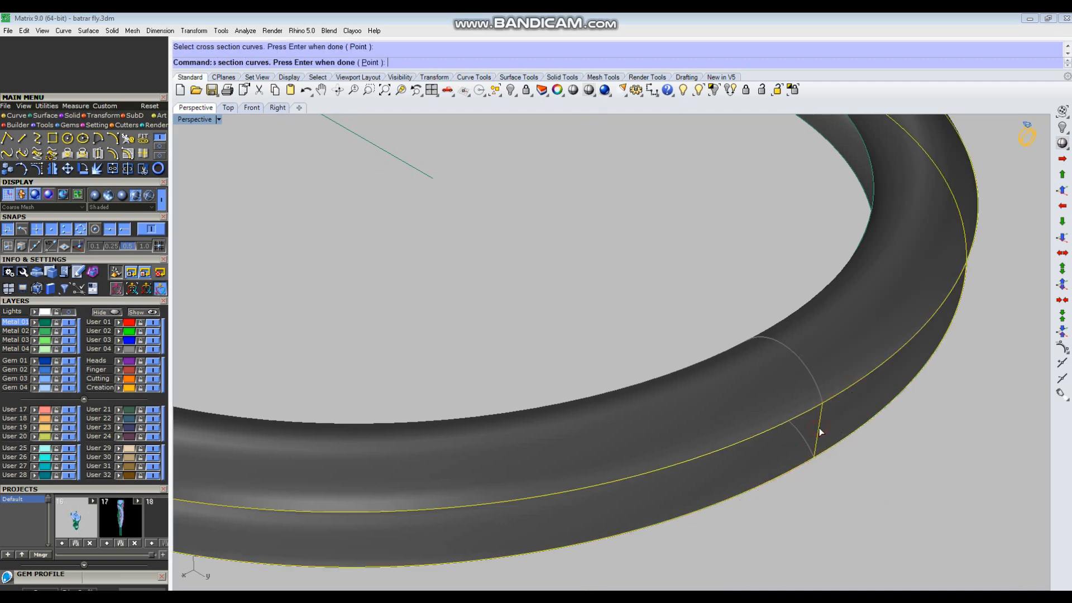
right_click(819, 428)
Step: Draw a line joining the two inner border curves and sweep it along both curves as rails
scroll(726, 391, "down", 4)
right_click_drag(630, 363, 719, 311)
scroll(546, 230, "up", 4)
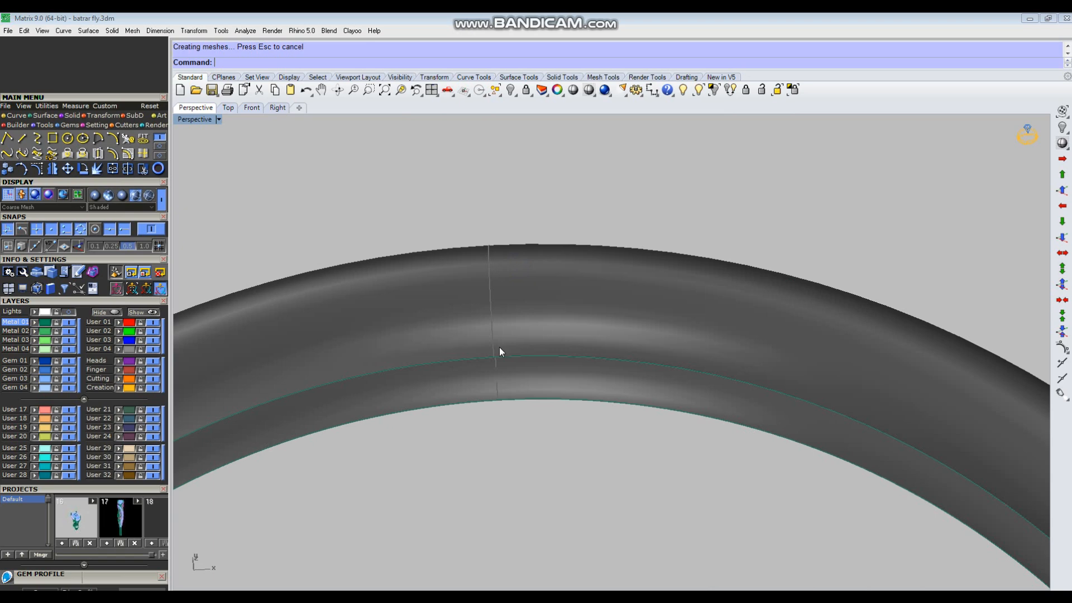
type("l")
key("Return")
scroll(514, 455, "up", 4)
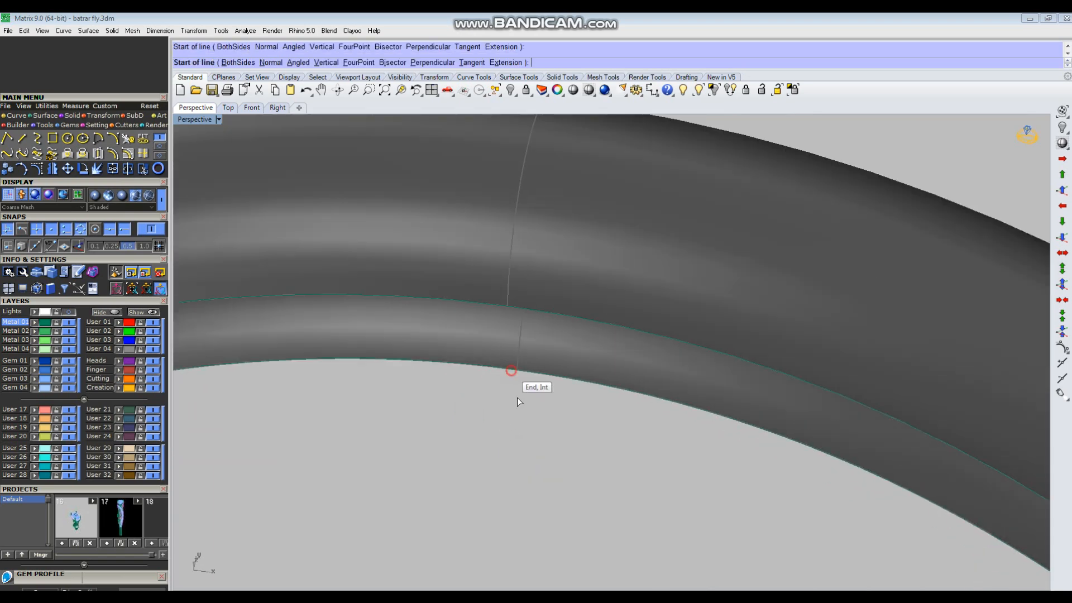
left_click(517, 398)
right_click_drag(517, 398, 520, 338)
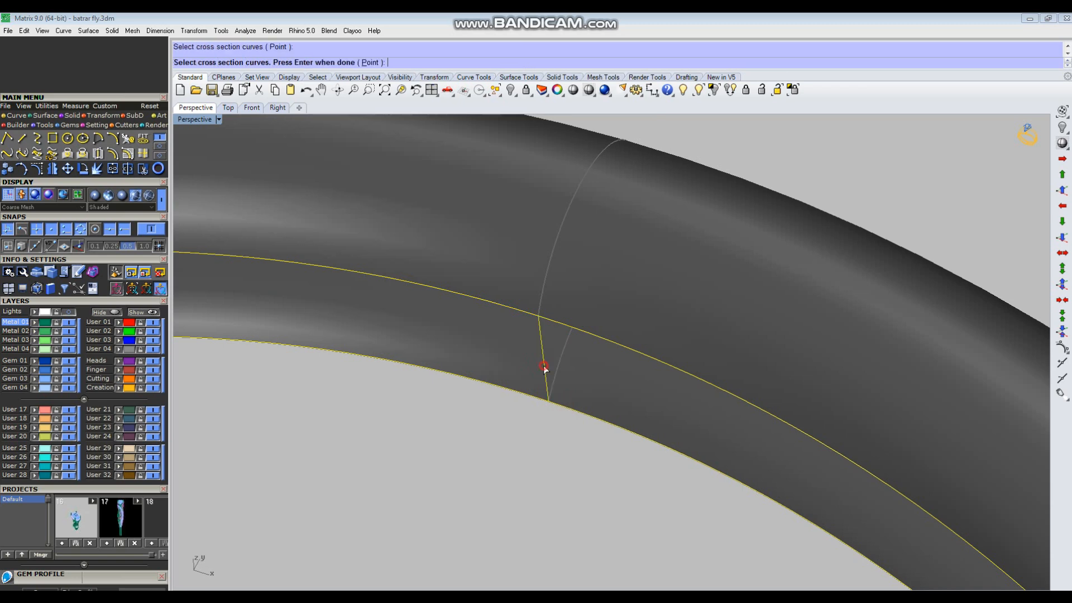
right_click(564, 366)
Step: Delete the leftover sweep curves and unlock the ring surfaces
scroll(614, 355, "down", 5)
key("Delete")
right_click_drag(849, 406, 727, 204)
left_click(764, 96)
scroll(706, 282, "down", 4)
Step: Join the ring surfaces and swept strips into one closed ring and check it for naked edges
left_click_drag(816, 292, 653, 410)
right_click_drag(651, 416, 577, 414)
key("ctrl+j")
key("Return")
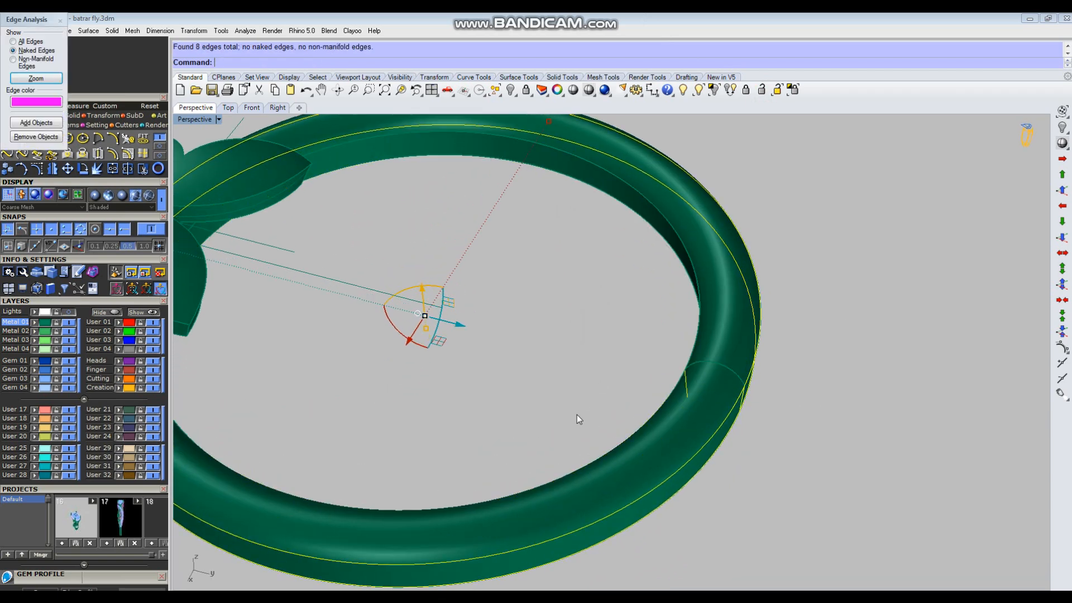
Step: Close the edge analysis and clear the selection on the ring
left_click(59, 21)
right_click_drag(836, 327, 839, 347)
key("Escape")
Step: Move the closed ring by a distance of 20 back onto the butterfly and gem arrangement
left_click(732, 326)
scroll(732, 326, "down", 3)
right_click_drag(732, 327, 741, 369)
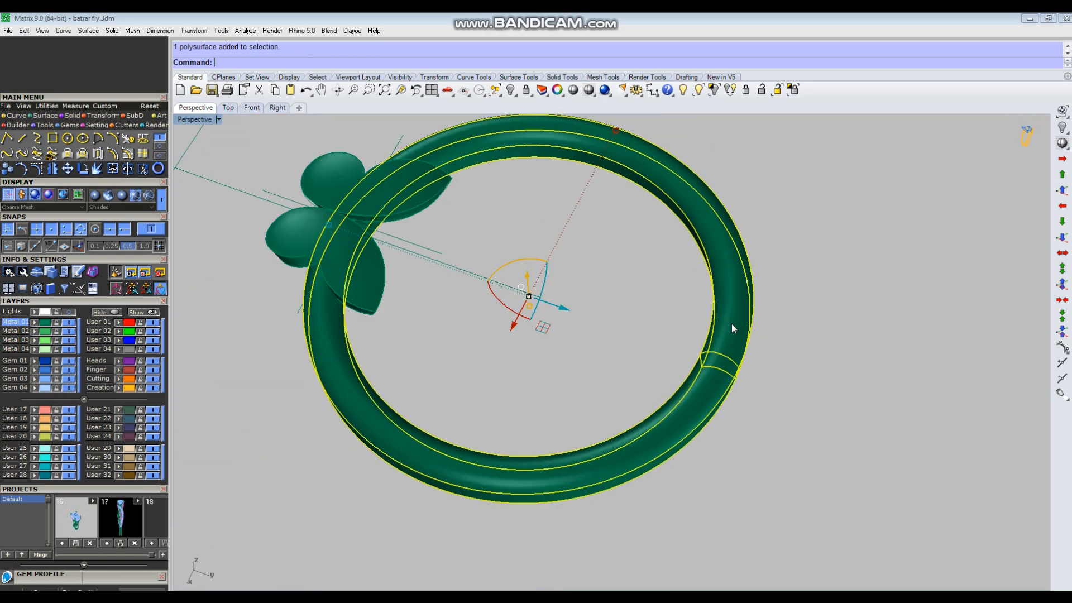
scroll(743, 370, "down", 4)
type("m")
key("Return")
left_click(901, 446)
right_click(857, 424)
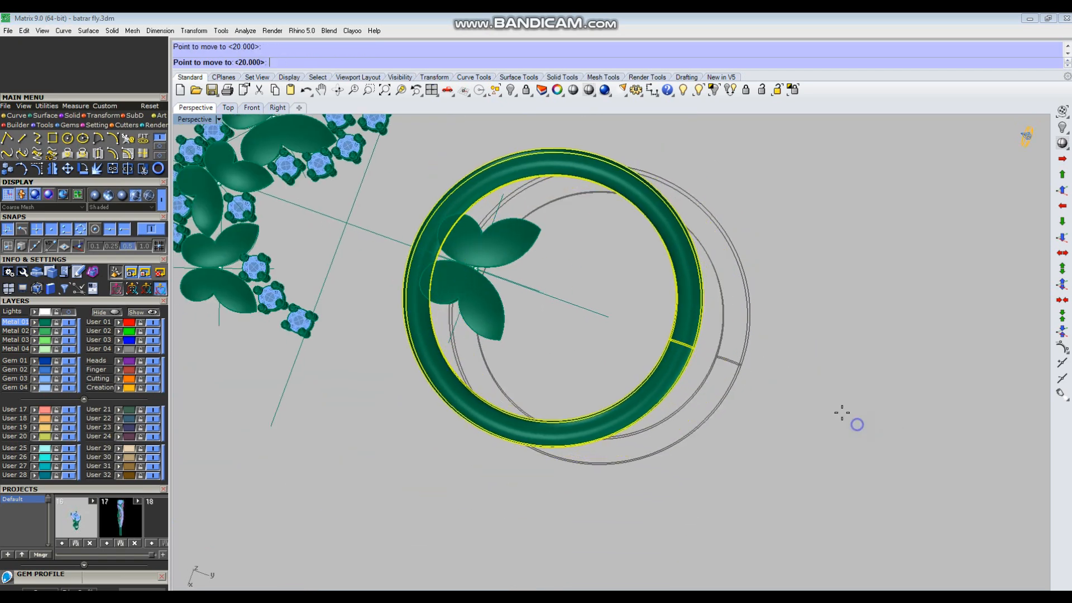
left_click(817, 394)
key("Escape")
Step: Examine from a low side angle how the ring sits relative to the butterflies and gem settings
scroll(785, 385, "down", 4)
right_click_drag(613, 395, 642, 335)
scroll(550, 386, "up", 3)
right_click_drag(426, 389, 457, 316)
right_click_drag(548, 407, 555, 427)
scroll(427, 380, "up", 4)
right_click_drag(510, 461, 459, 427)
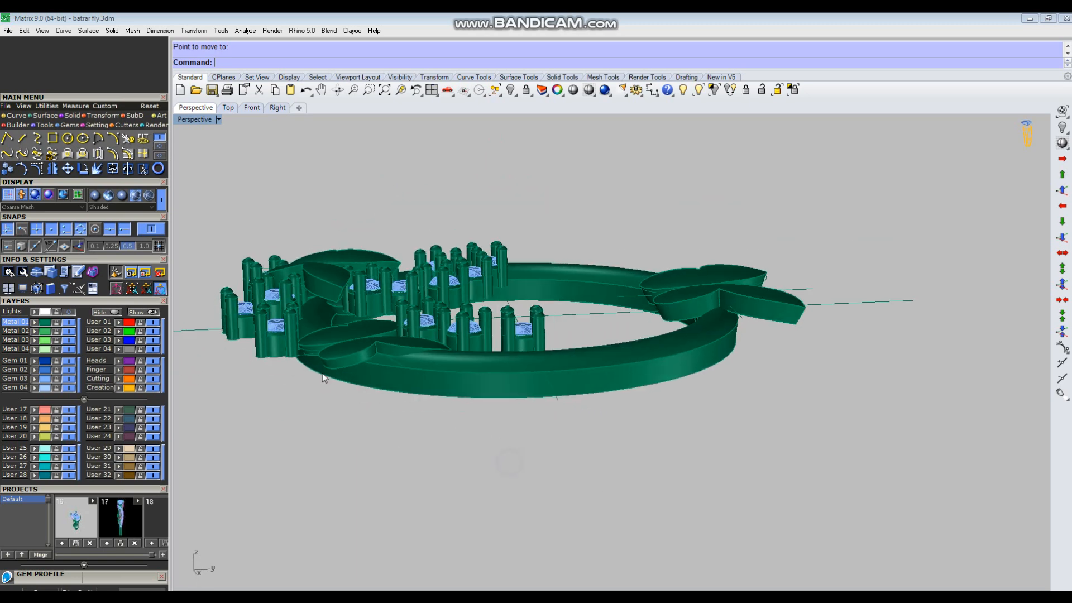
scroll(313, 360, "up", 4)
left_click(469, 412)
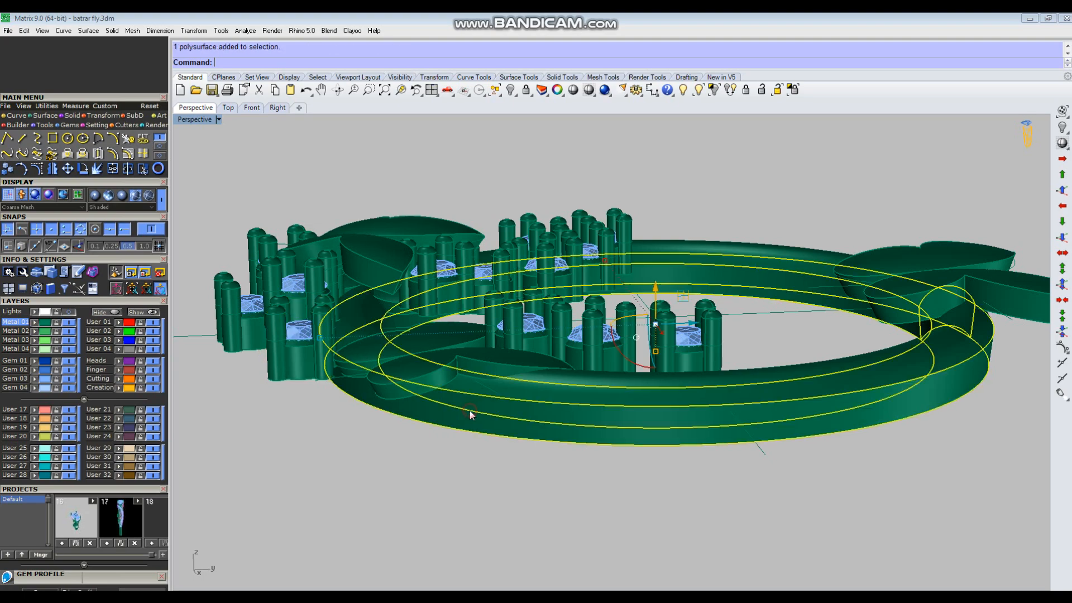
left_click(364, 465)
Step: Raise the ring together with three of its butterflies vertically in two moves of 1 each
right_click_drag(480, 341, 489, 386)
left_click(418, 399)
right_click_drag(419, 399, 439, 339)
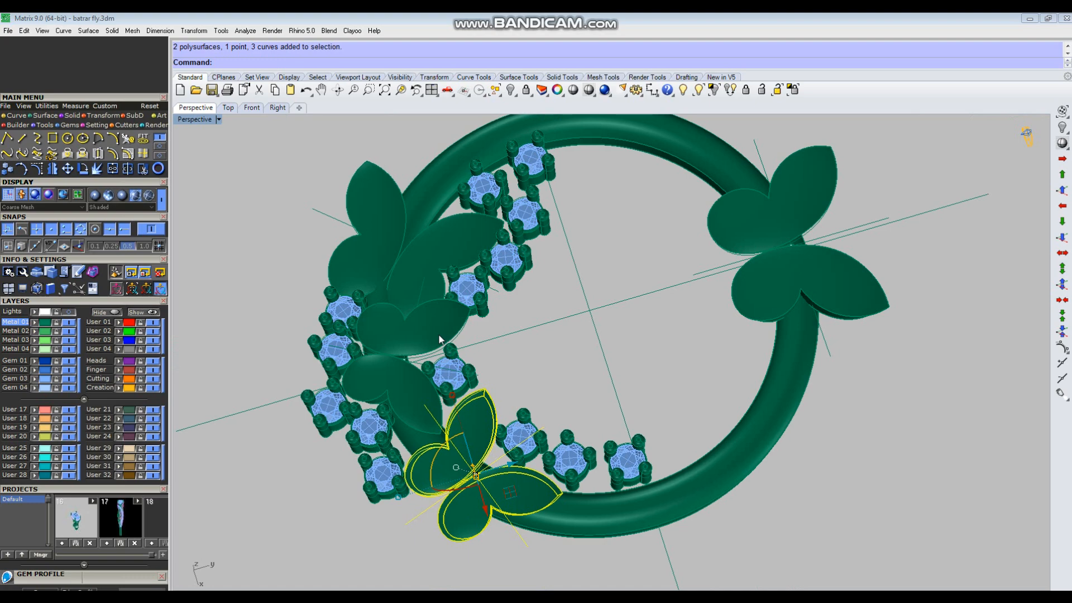
right_click_drag(554, 422, 864, 332)
right_click_drag(644, 368, 645, 352)
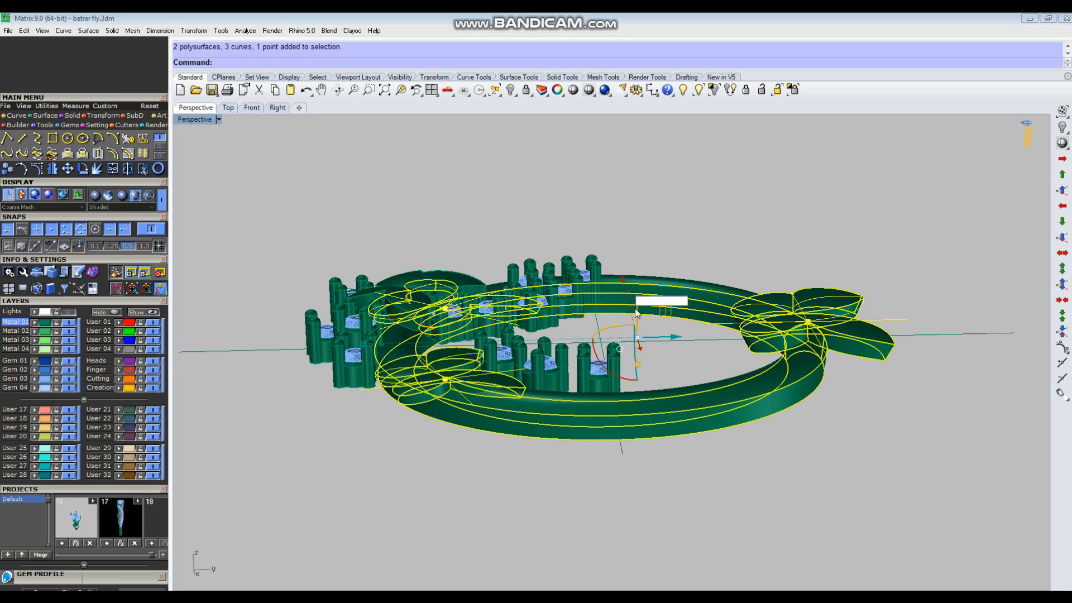
right_click_drag(393, 364, 502, 396)
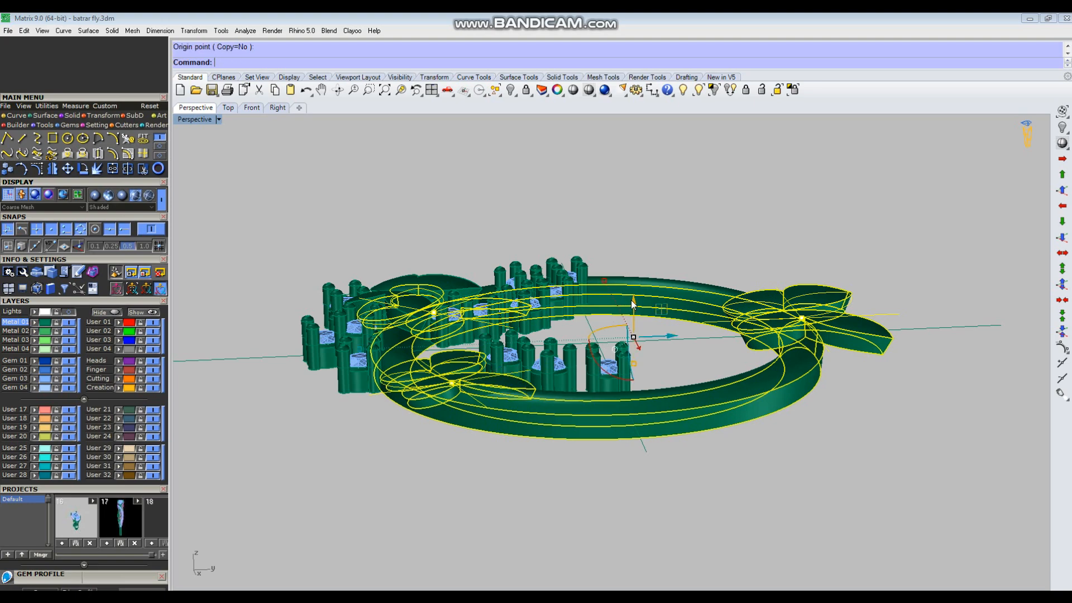
type("1")
key("Return")
right_click_drag(429, 420, 691, 307)
type("1")
key("Return")
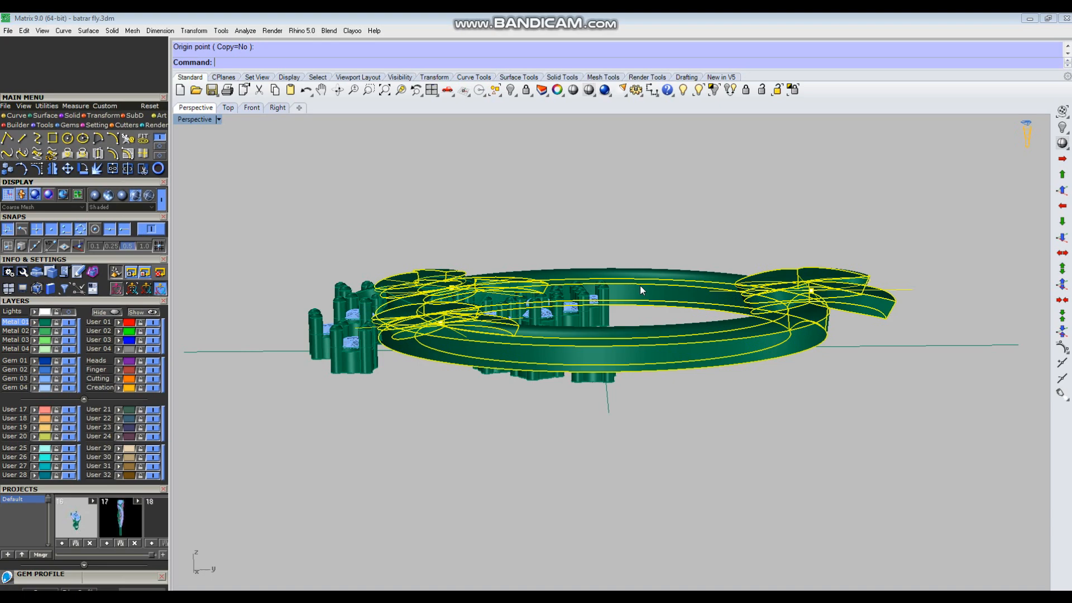
key("Escape")
Step: Raise the central butterfly of the cluster vertically by 0.5
right_click_drag(453, 416, 495, 406)
scroll(429, 314, "up", 4)
left_click(440, 367)
right_click_drag(437, 351, 387, 330)
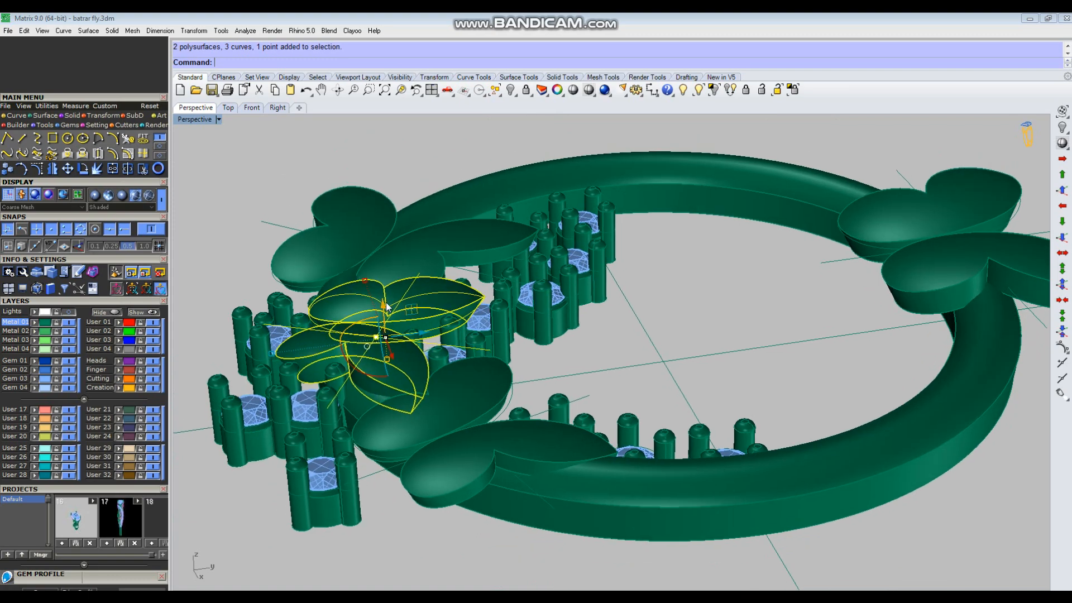
type(".5")
key("Return")
Step: Raise the gem setting hidden behind the front butterfly vertically by 1
right_click_drag(586, 399, 475, 387)
scroll(475, 386, "up", 3)
left_click(417, 365)
right_click_drag(419, 366, 450, 289)
left_click(450, 289)
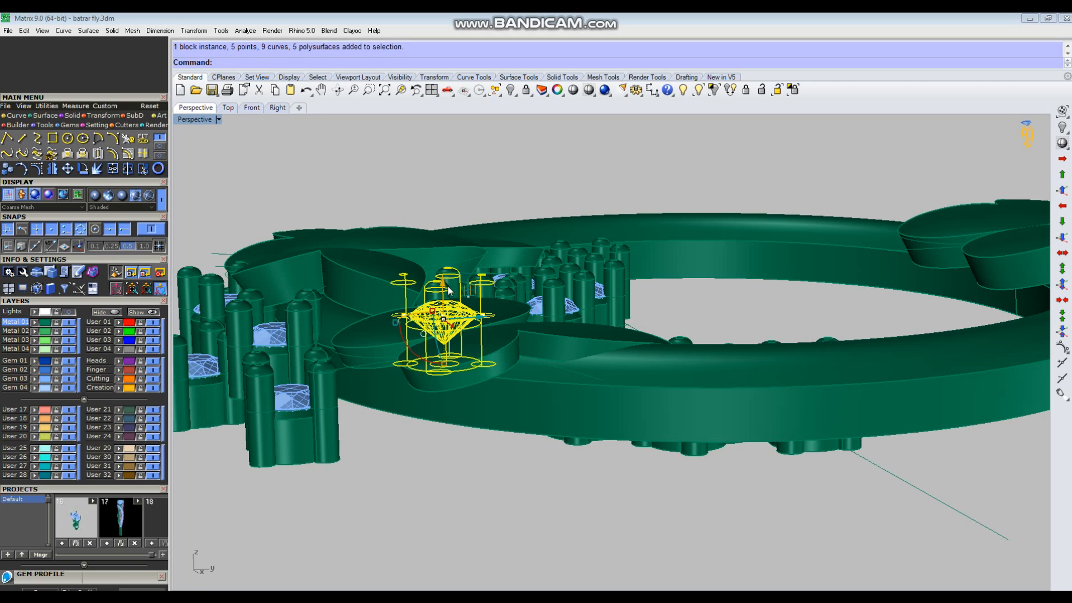
type("1")
key("Return")
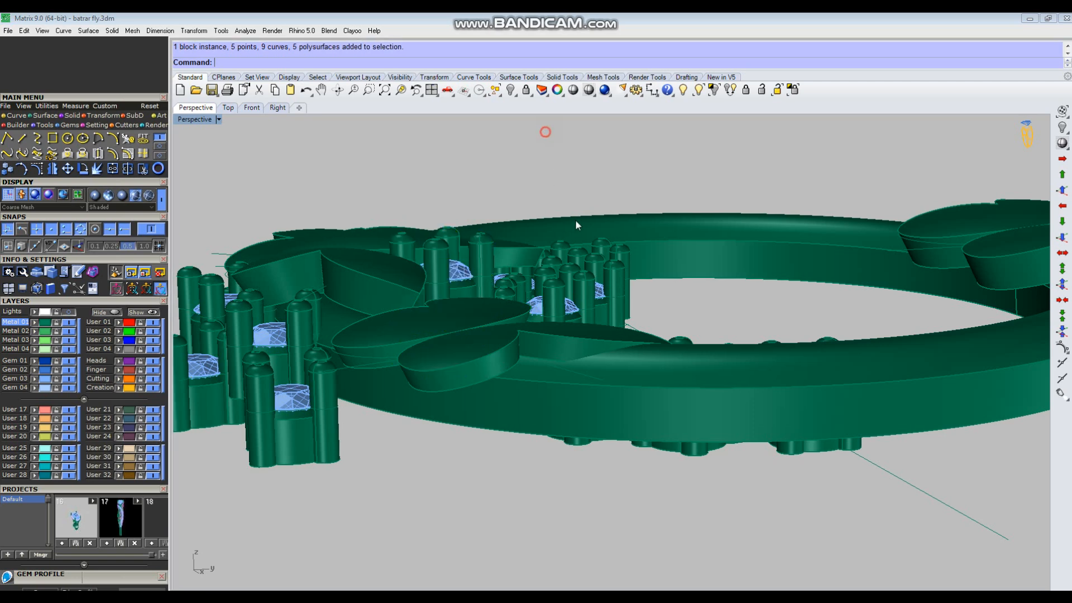
Step: Nudge the butterfly at one end of the front cluster slightly upward
scroll(641, 263, "down", 5)
right_click_drag(641, 263, 522, 317)
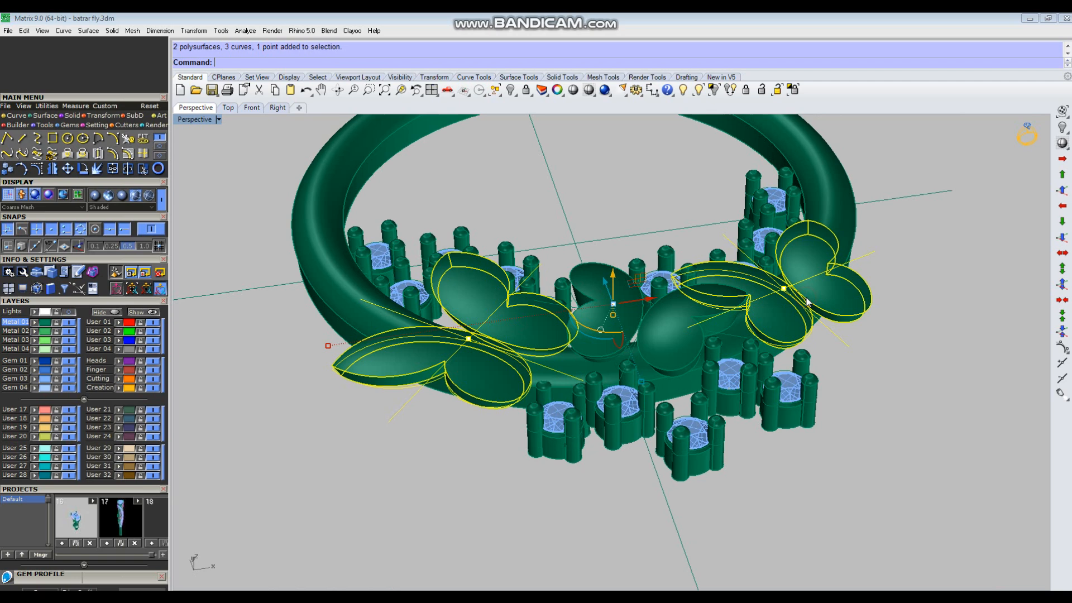
key("Escape")
right_click_drag(876, 395, 480, 283)
scroll(480, 282, "up", 3)
left_click(544, 298)
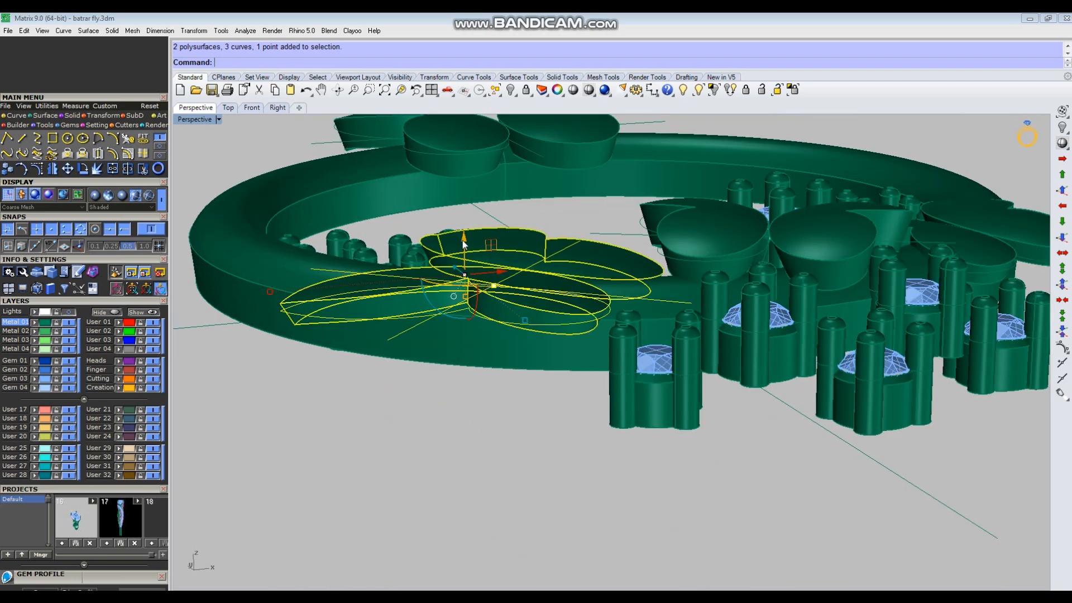
left_click_drag(464, 245, 464, 234)
left_click(462, 404)
Step: Nudge the neighbouring butterfly of the cluster slightly upward as well
scroll(476, 304, "down", 2)
right_click_drag(851, 350, 672, 309)
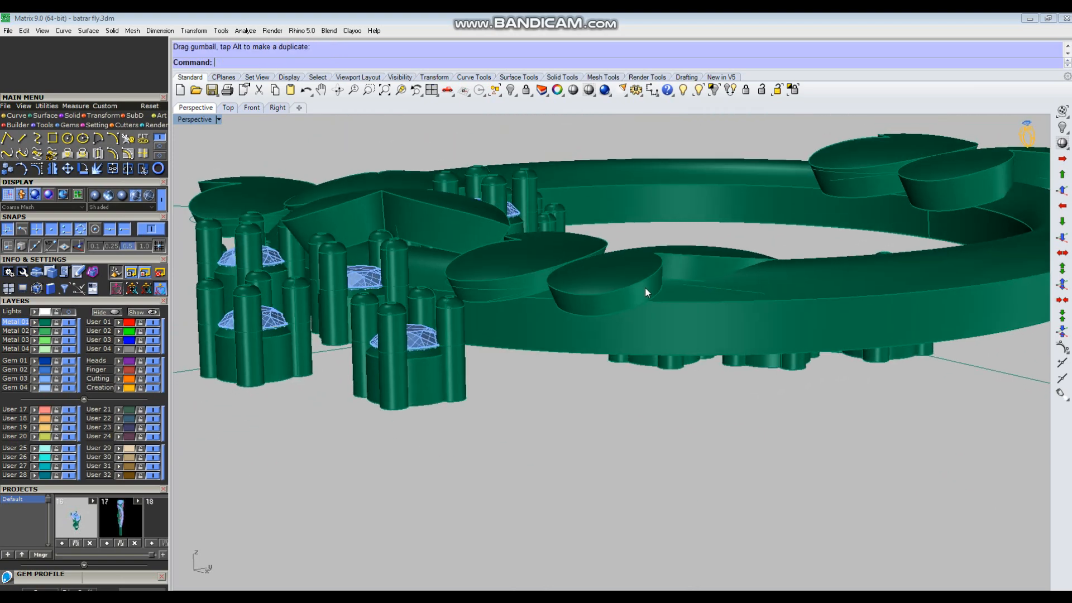
left_click_drag(597, 235, 601, 220)
Step: Raise the middle gem setting in the row of three inside the ring vertically by 1.2
right_click_drag(581, 224, 514, 333)
scroll(578, 382, "up", 5)
right_click_drag(654, 410, 600, 365)
left_click(601, 365)
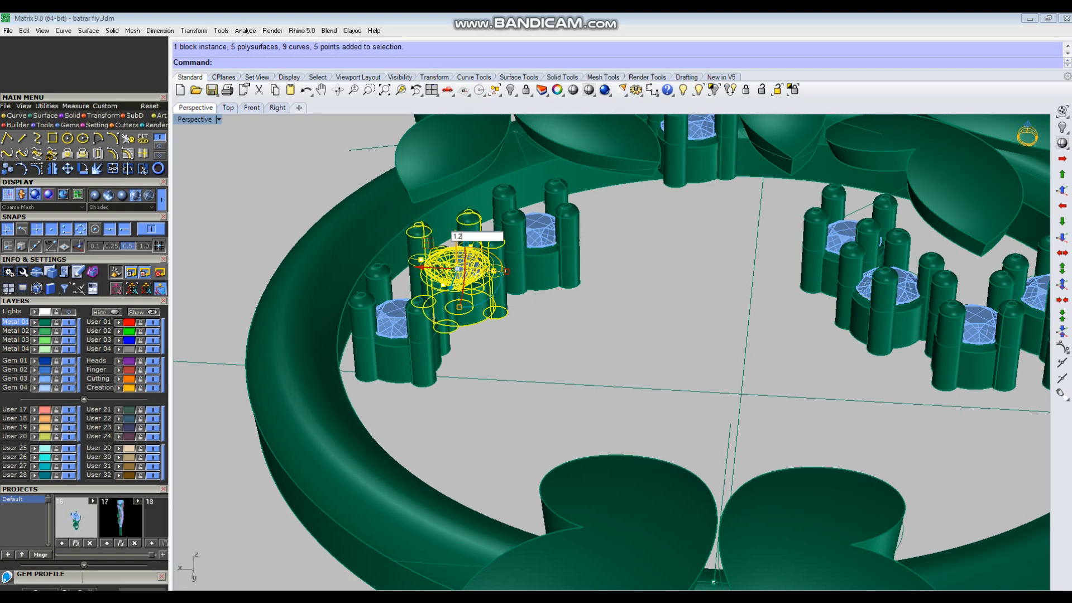
key("Return")
left_click(568, 326)
Step: Select a gem setting in the inner group of five, check it in the shaded Top view and raise it by 1.3
scroll(491, 329, "down", 3)
right_click_drag(492, 329, 761, 390)
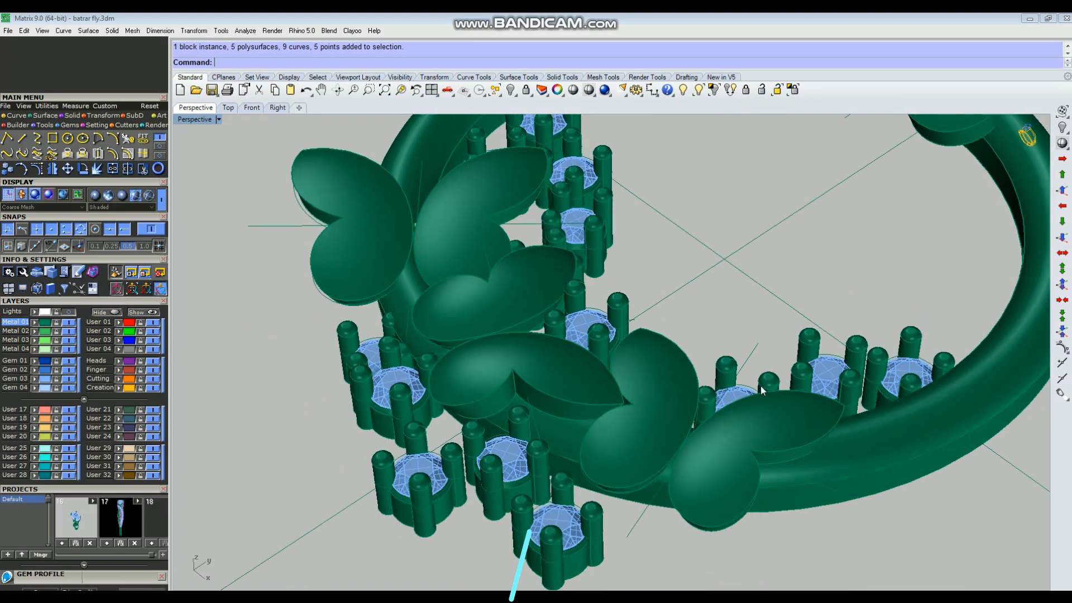
right_click_drag(438, 313, 568, 272)
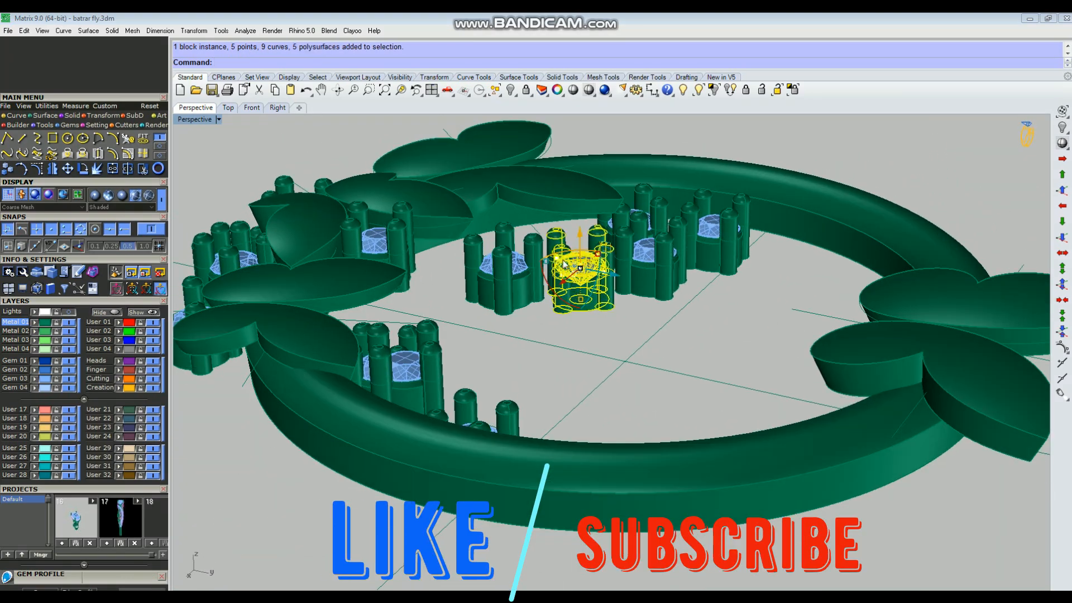
key("ctrl+F1")
scroll(727, 347, "down", 2)
right_click_drag(505, 202, 594, 281)
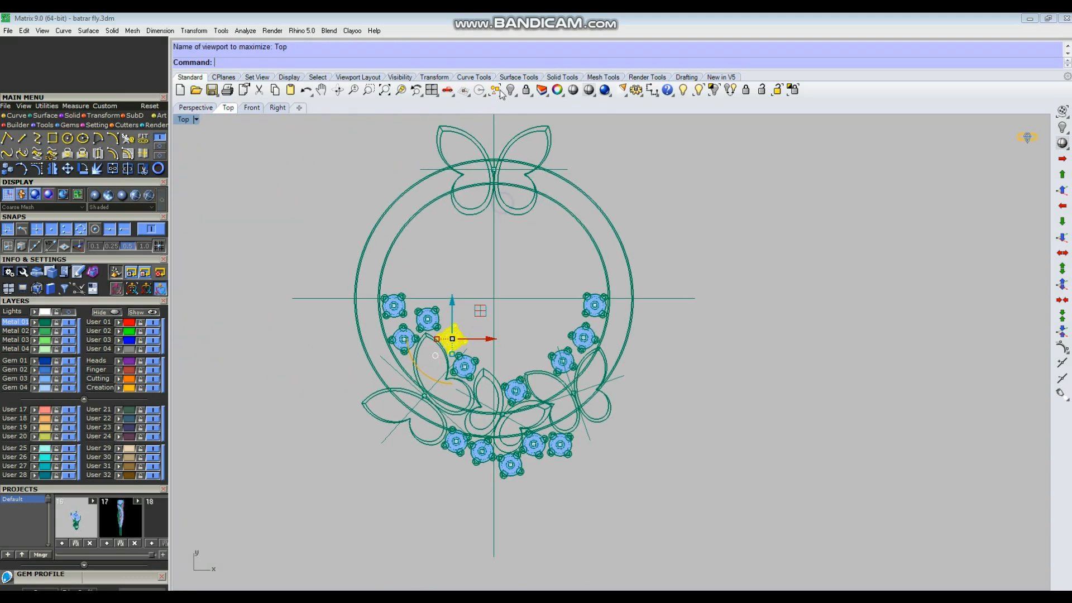
scroll(508, 387, "up", 4)
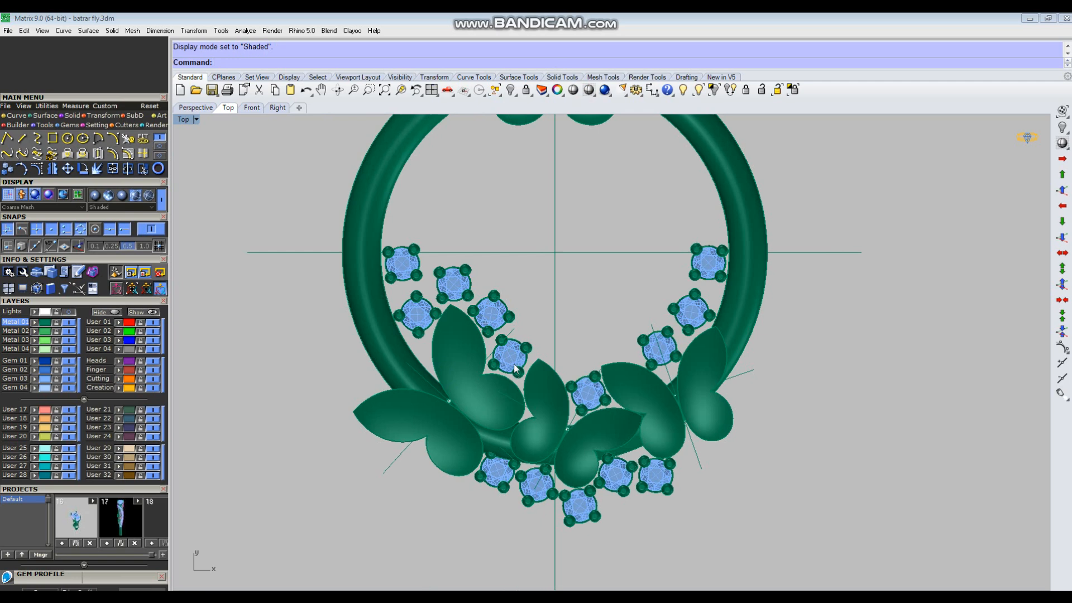
key("ctrl+F4")
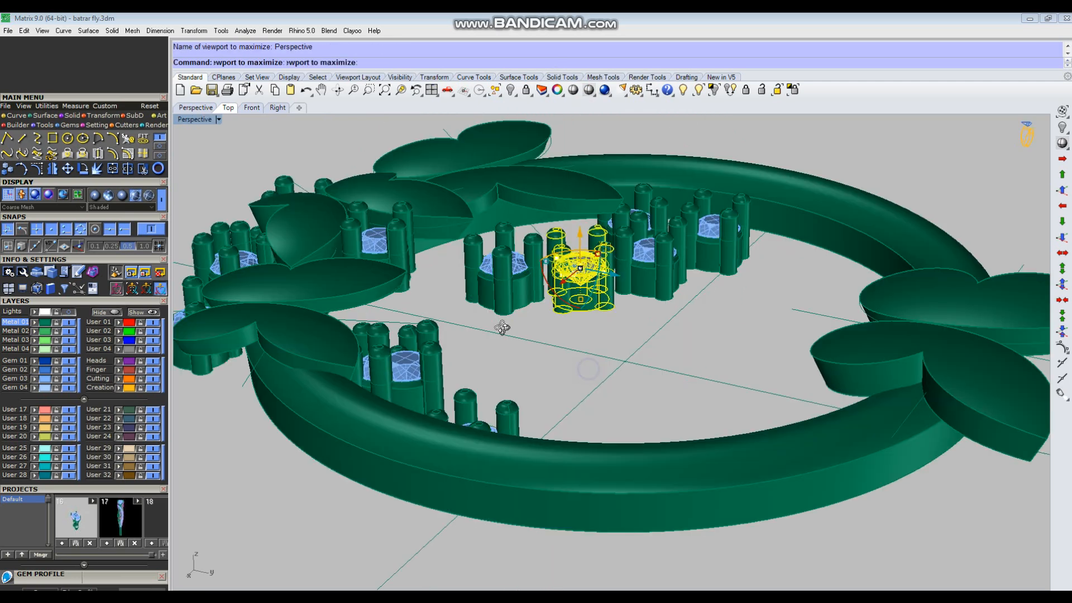
right_click_drag(502, 328, 648, 295)
scroll(657, 199, "up", 3)
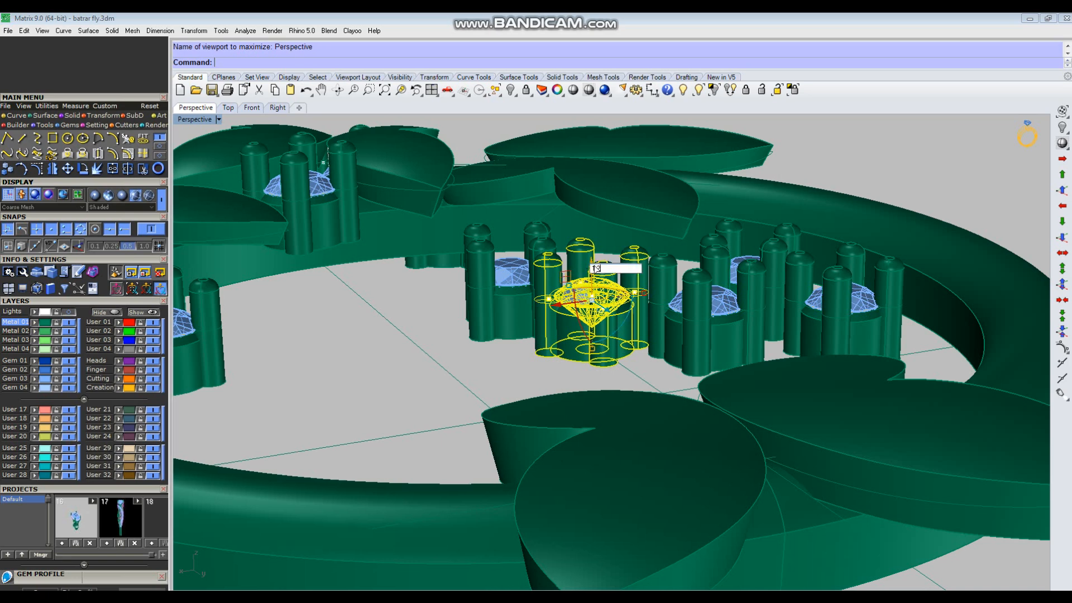
Step: Raise the two gem settings nearest the ring wall by 1.2, and raise the one beside the butterfly once more
right_click_drag(634, 311, 579, 382)
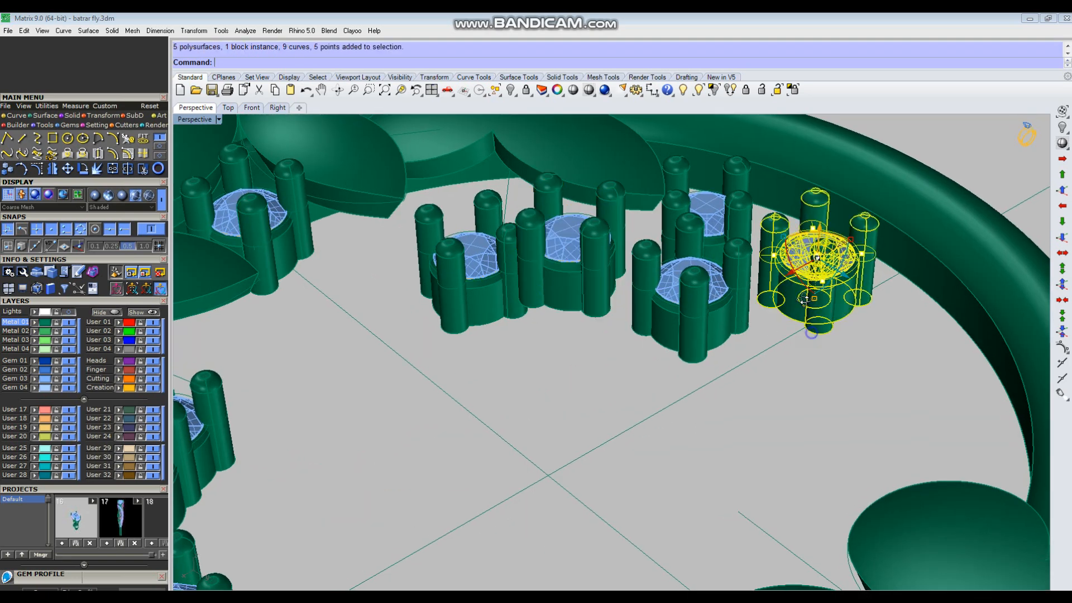
right_click_drag(803, 302, 830, 274)
key("Home")
left_click(754, 262, "shift")
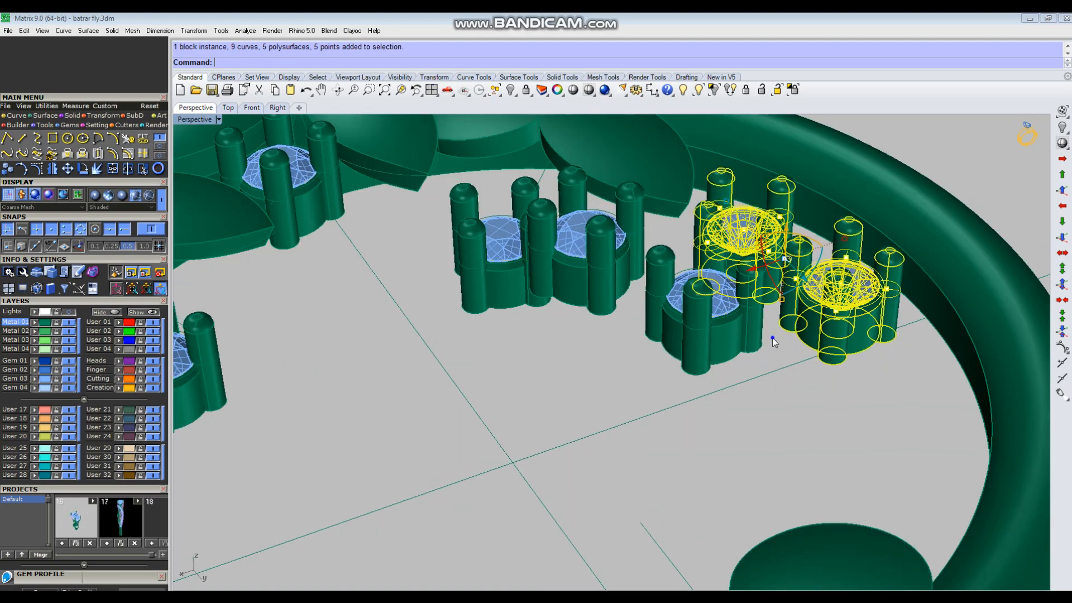
right_click_drag(770, 347, 765, 272)
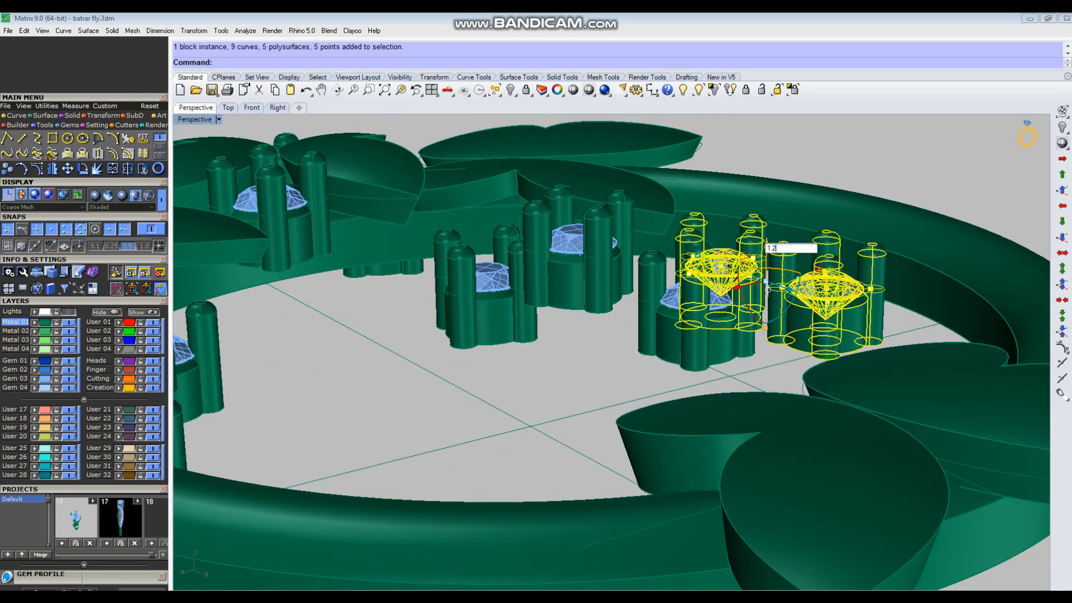
key("Return")
left_click(829, 257, "ctrl")
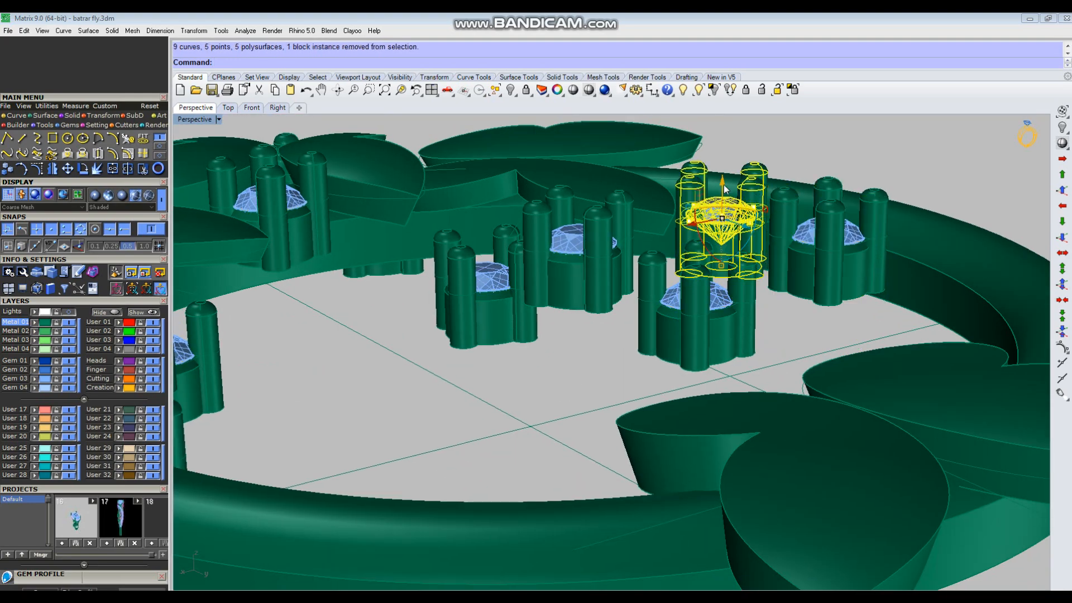
key("Return")
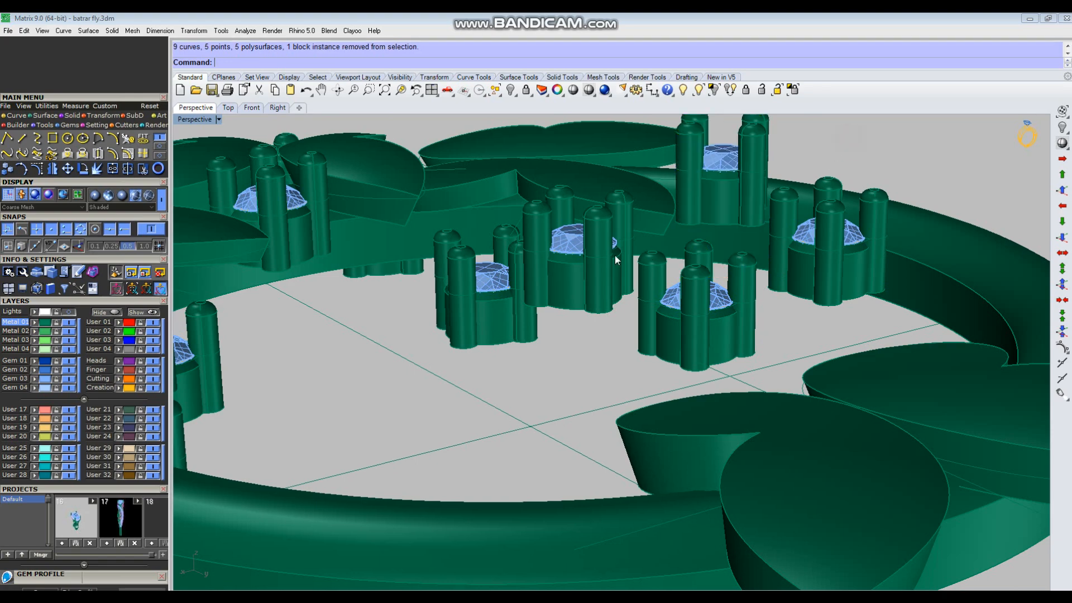
Step: Raise the inner group of five gem settings together
right_click_drag(615, 256, 615, 297)
scroll(732, 233, "up", 3)
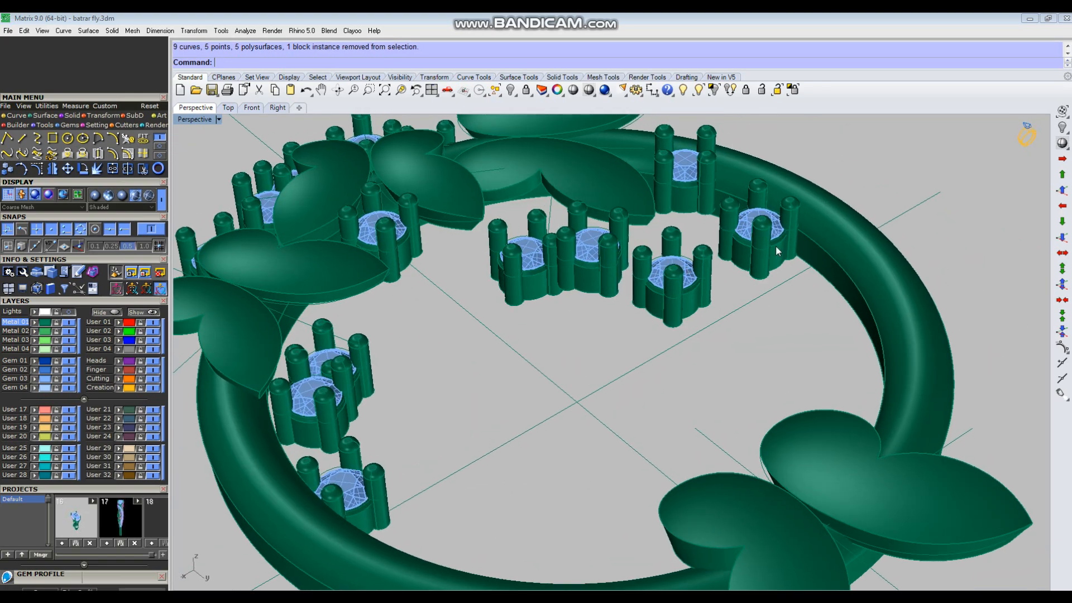
right_click_drag(631, 351, 695, 203)
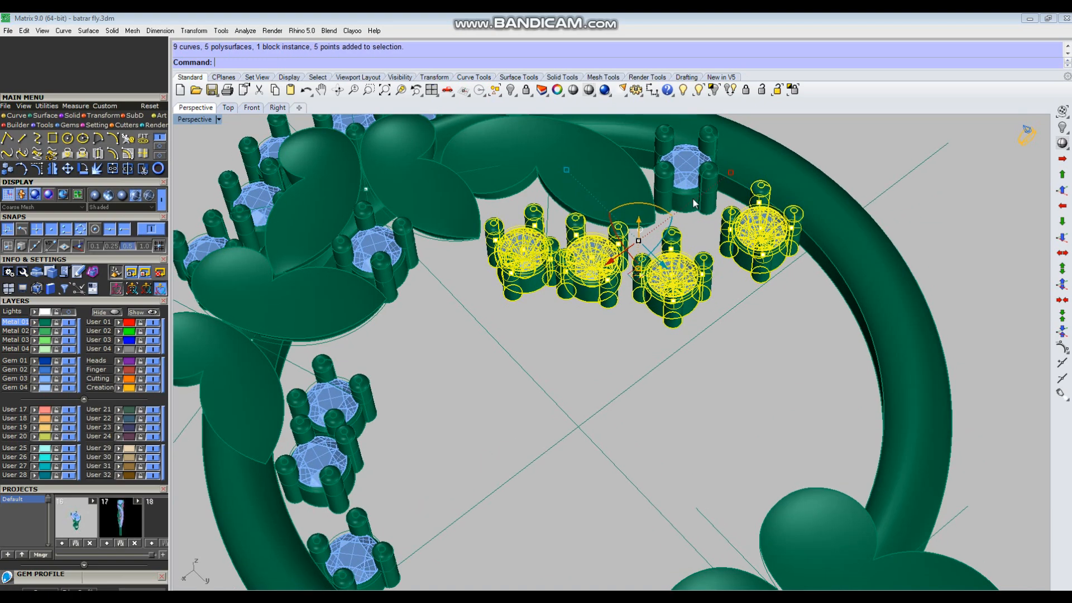
right_click_drag(578, 371, 584, 307)
scroll(584, 307, "down", 3)
scroll(626, 246, "up", 2)
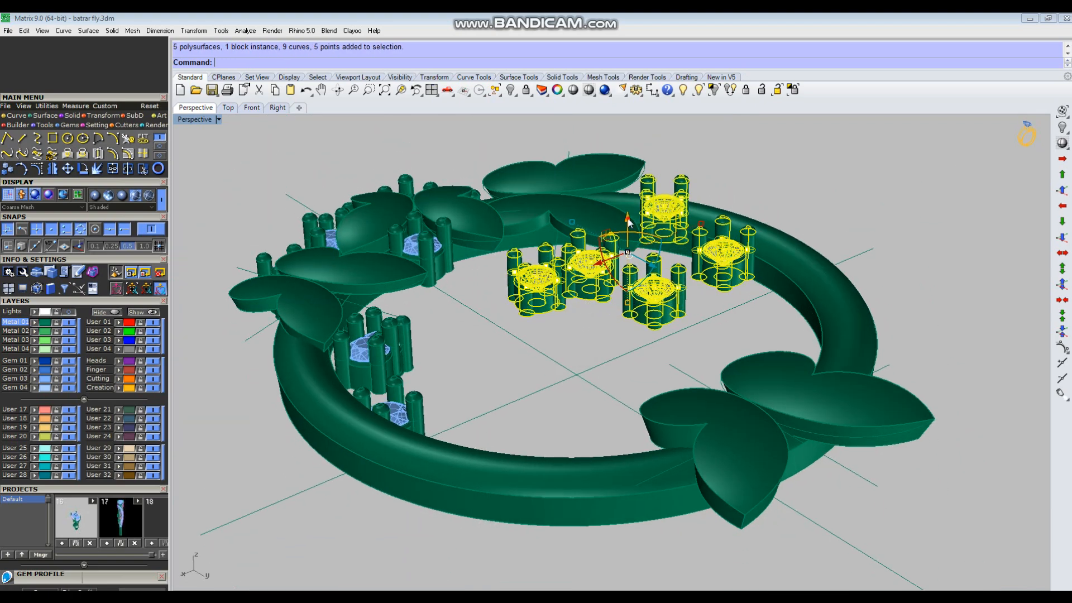
left_click(909, 167)
Step: Lower the gem settings at the ring-wall end of the group of five slightly
right_click_drag(909, 167, 508, 246)
scroll(485, 285, "up", 3)
left_click(474, 283)
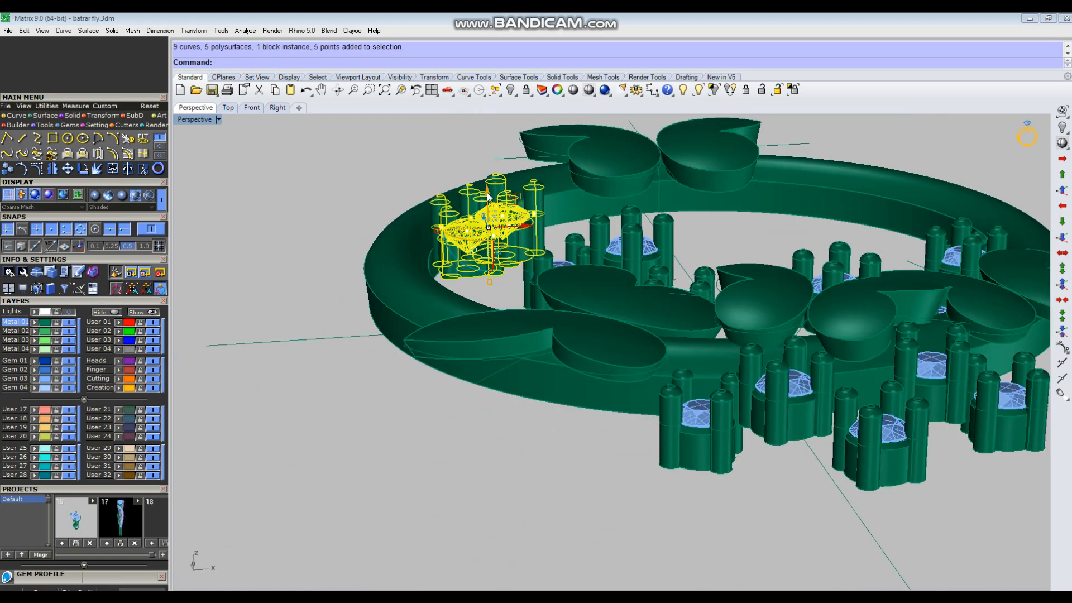
left_click_drag(487, 209, 485, 216)
Step: Raise the gem setting at the butterfly end of the group of five slightly
scroll(582, 257, "down", 5)
right_click_drag(583, 257, 481, 233)
scroll(542, 273, "up", 6)
scroll(542, 273, "up", 3)
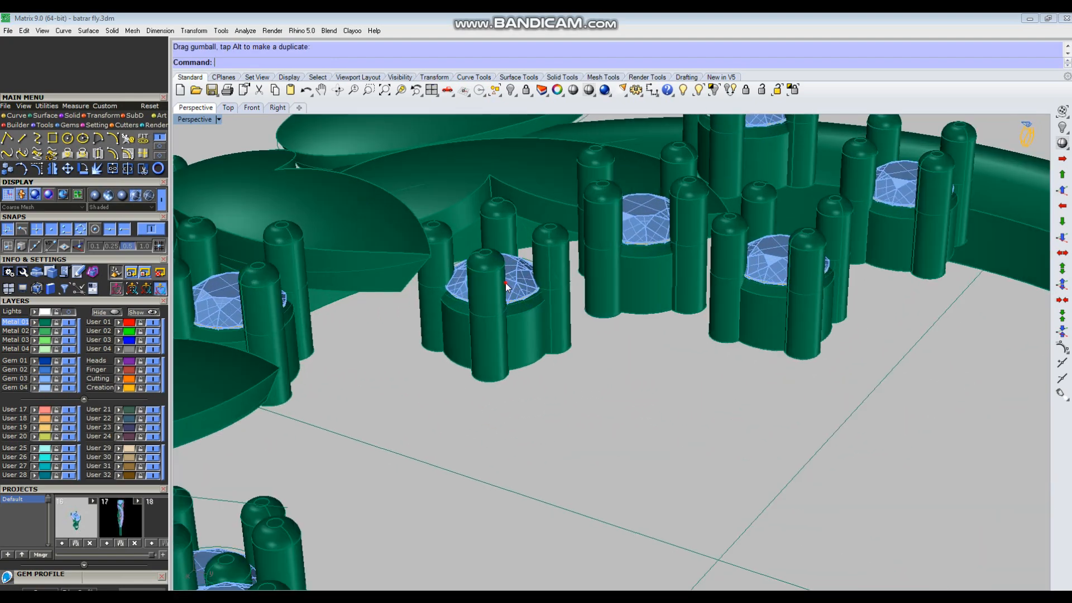
left_click(505, 282)
left_click_drag(496, 244, 496, 231)
Step: Lower the gem setting that stands highest near the ring wall slightly
right_click_drag(639, 428, 679, 305)
scroll(515, 330, "up", 3)
scroll(515, 330, "down", 5)
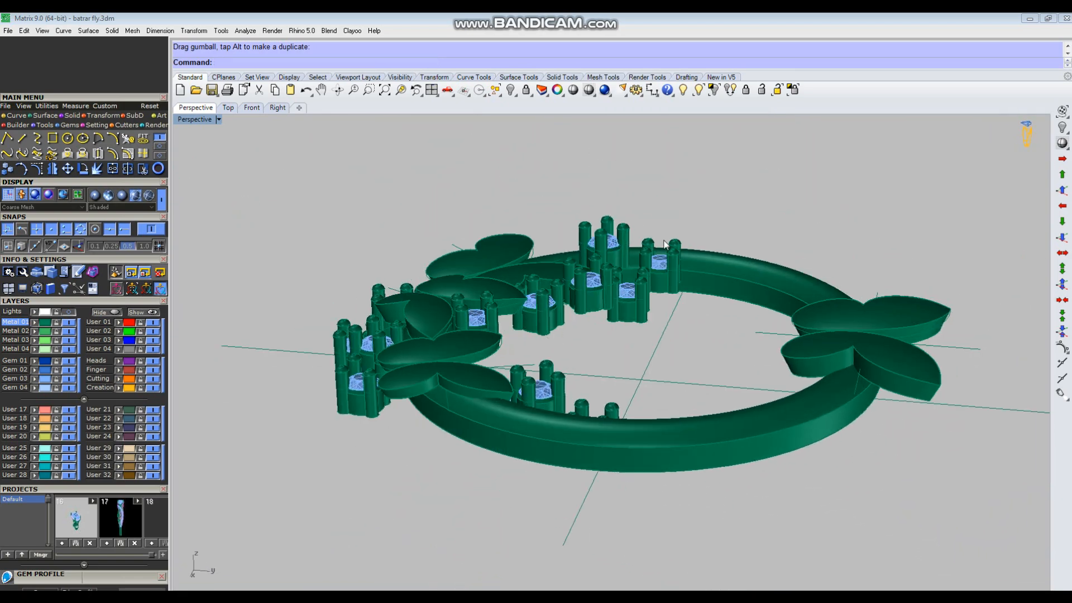
scroll(679, 305, "up", 5)
scroll(678, 300, "up", 3)
left_click(660, 267)
left_click_drag(664, 216, 665, 230)
left_click(822, 216)
Step: Nudge the outermost butterfly at the end of the cluster slightly upward beside the gem settings
scroll(822, 216, "down", 4)
right_click_drag(406, 172, 513, 291)
scroll(541, 341, "up", 3)
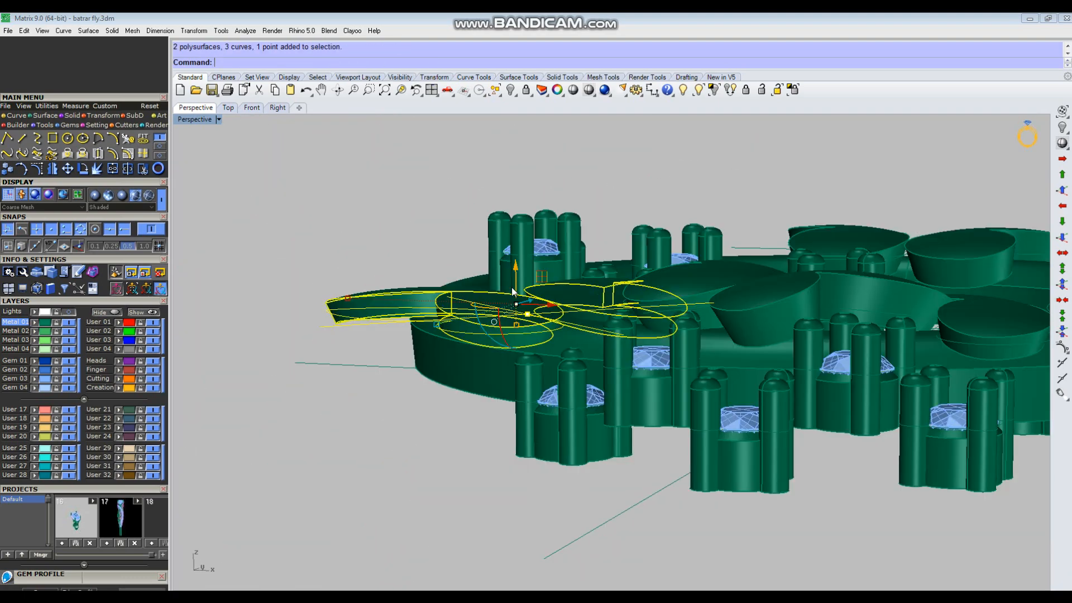
left_click_drag(518, 279, 517, 267)
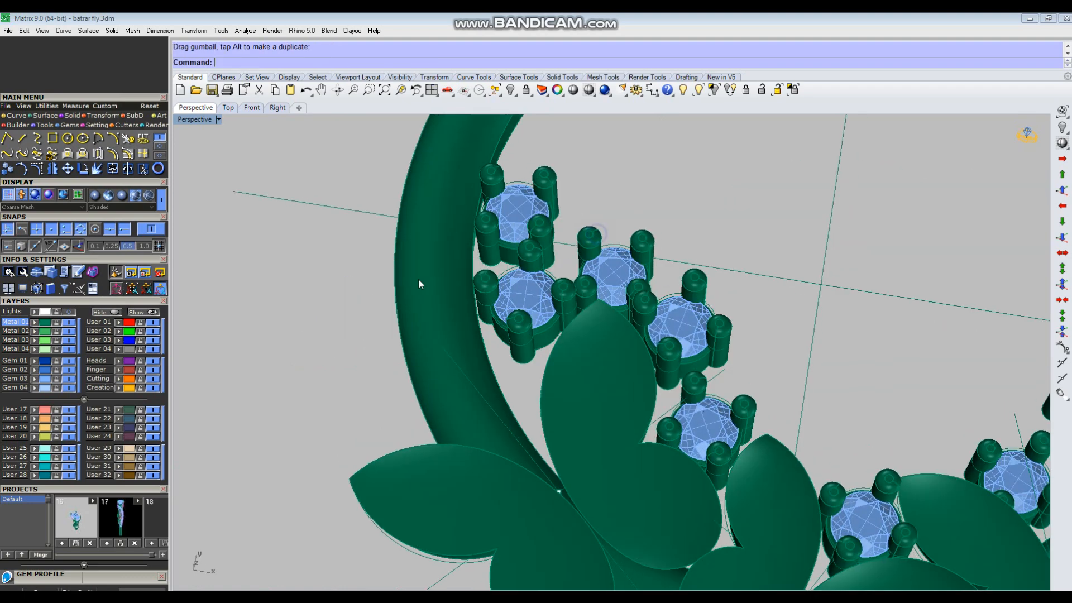
scroll(420, 285, "down", 5)
right_click_drag(420, 284, 549, 310)
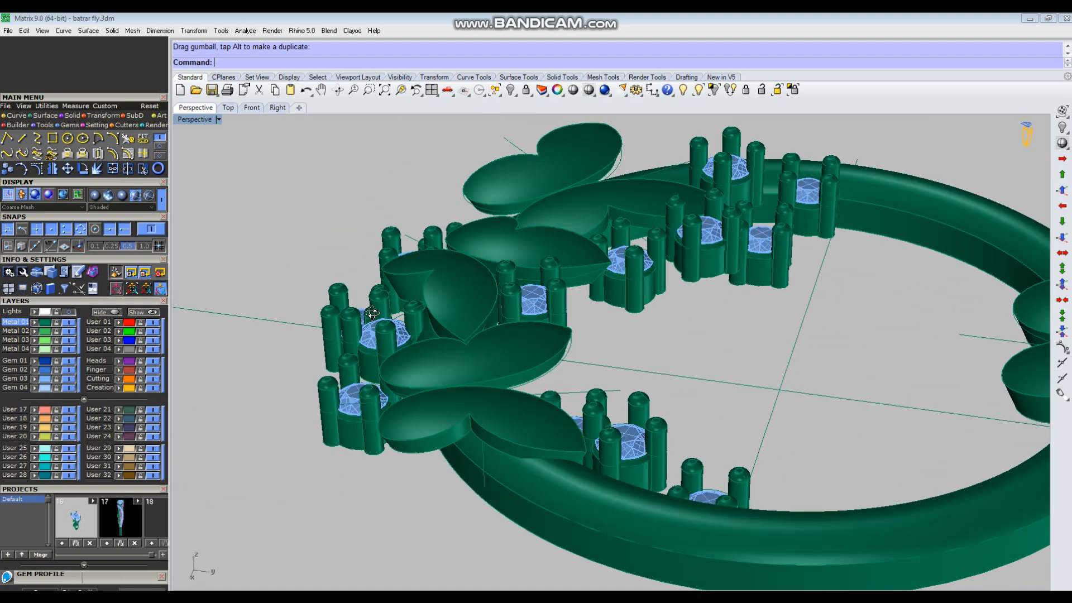
Step: Raise one of the gem settings beside the butterflies slightly
scroll(545, 319, "up", 5)
left_click(544, 294)
left_click_drag(551, 274, 559, 228)
left_click(745, 398)
scroll(745, 398, "down", 4)
right_click_drag(442, 394, 625, 235)
scroll(616, 273, "down", 2)
right_click_drag(616, 273, 668, 302)
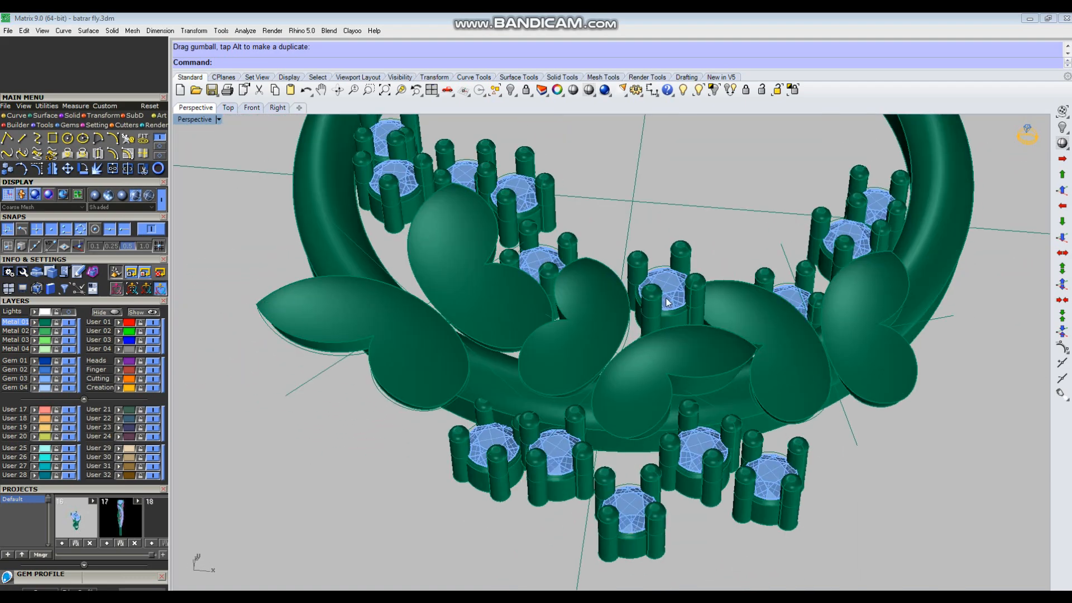
Step: Raise a set of three gem settings together by a small amount
right_click_drag(654, 250, 514, 295)
left_click(515, 295)
left_click(399, 307, "shift")
left_click(368, 323, "shift")
right_click_drag(428, 304, 433, 260)
left_click_drag(439, 251, 426, 225)
right_click_drag(426, 225, 678, 325)
right_click_drag(694, 290, 653, 397)
Step: Examine the arrangement of butterflies and gem settings on the ring from above and in perspective
key("ctrl+F1")
scroll(655, 369, "down", 4)
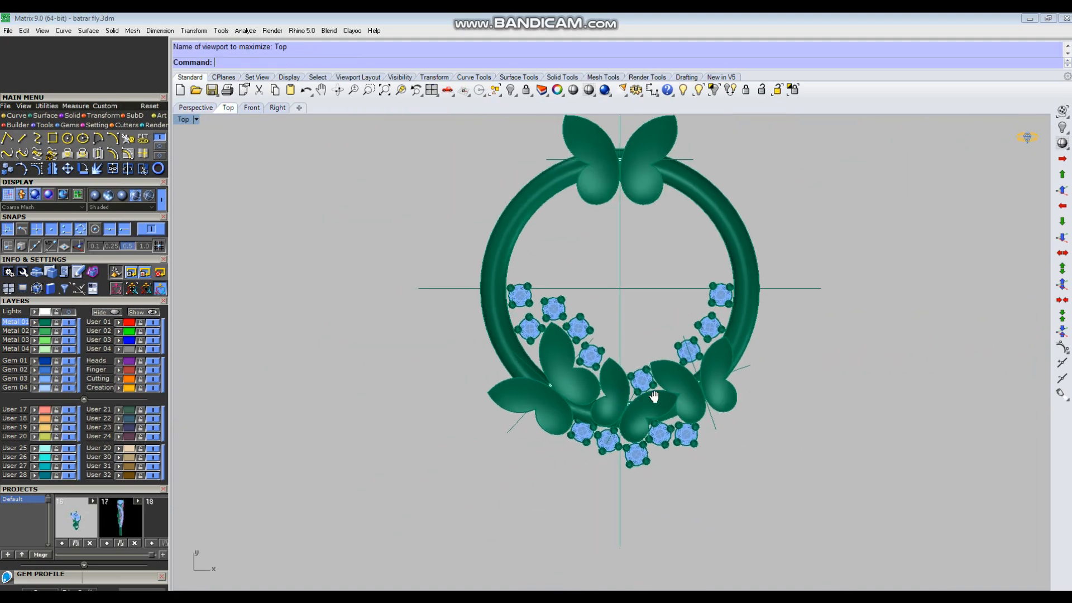
scroll(618, 432, "up", 10)
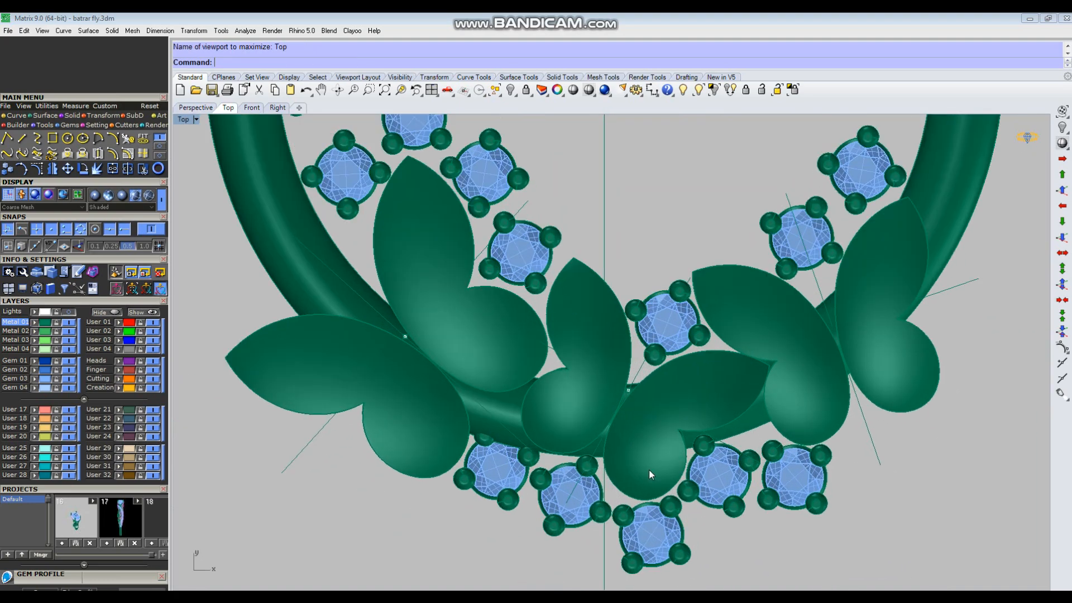
scroll(638, 475, "down", 6)
scroll(542, 402, "up", 4)
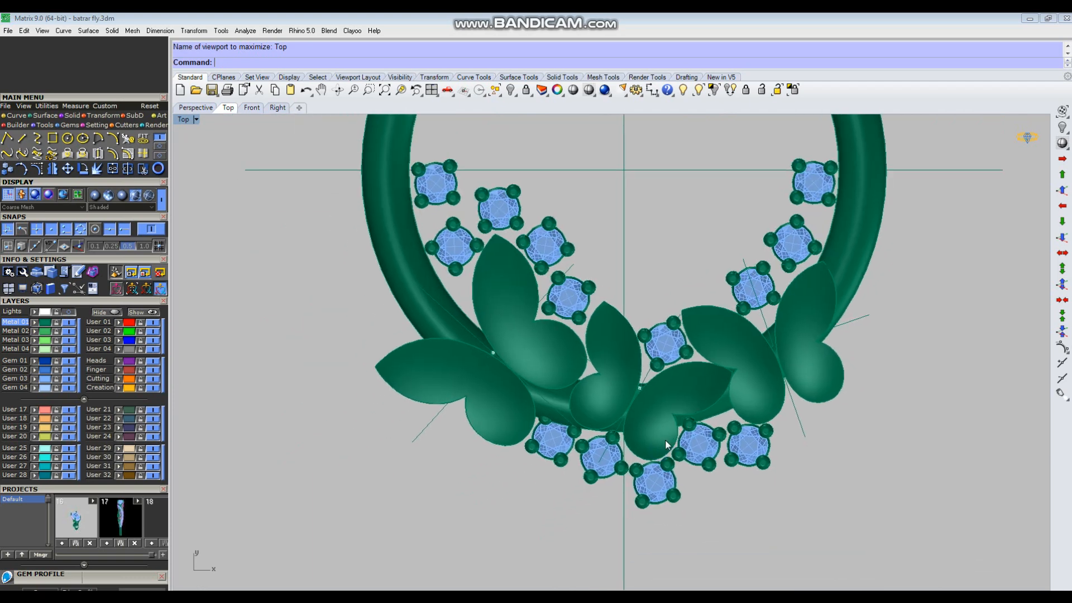
scroll(641, 503, "down", 3)
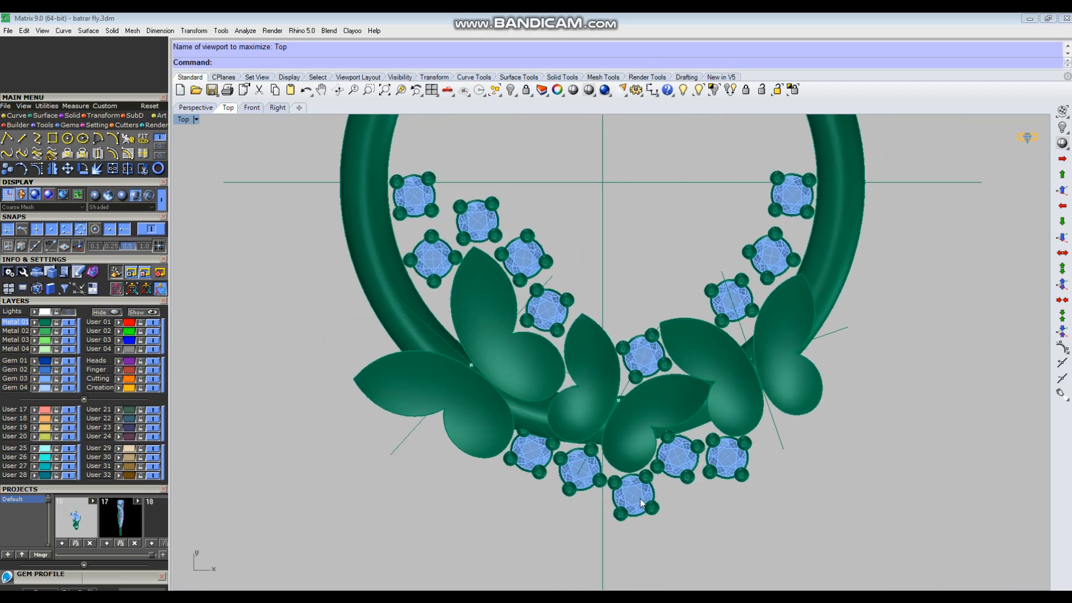
key("ctrl+F4")
right_click_drag(541, 459, 642, 298)
key("Escape")
Step: Lower the middle butterfly of the cluster slightly
scroll(722, 345, "up", 2)
right_click_drag(722, 344, 669, 290)
scroll(694, 369, "up", 3)
scroll(645, 230, "up", 4)
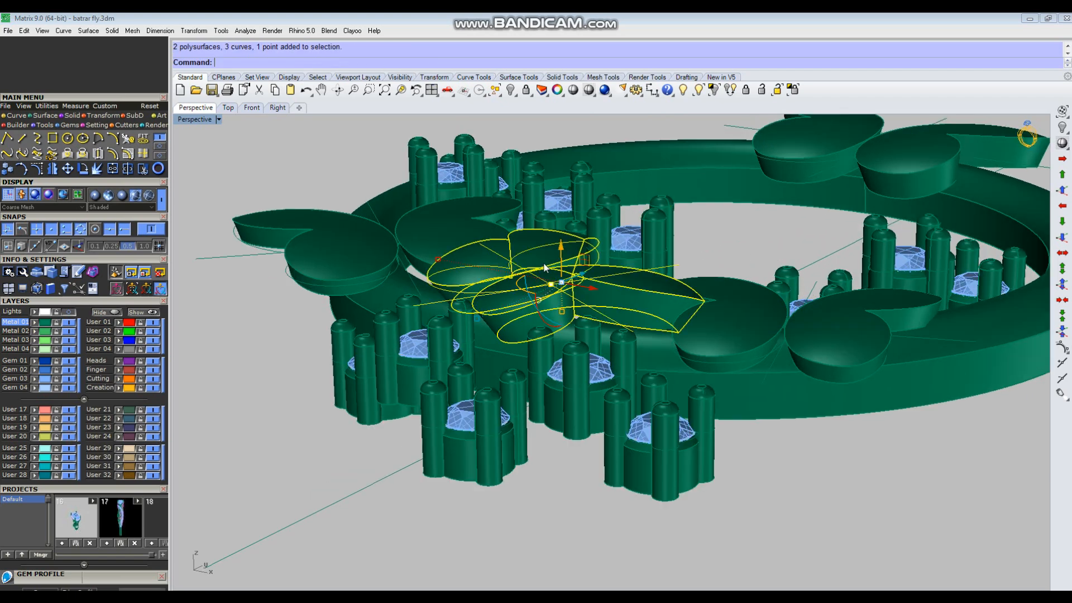
left_click_drag(561, 252, 562, 254)
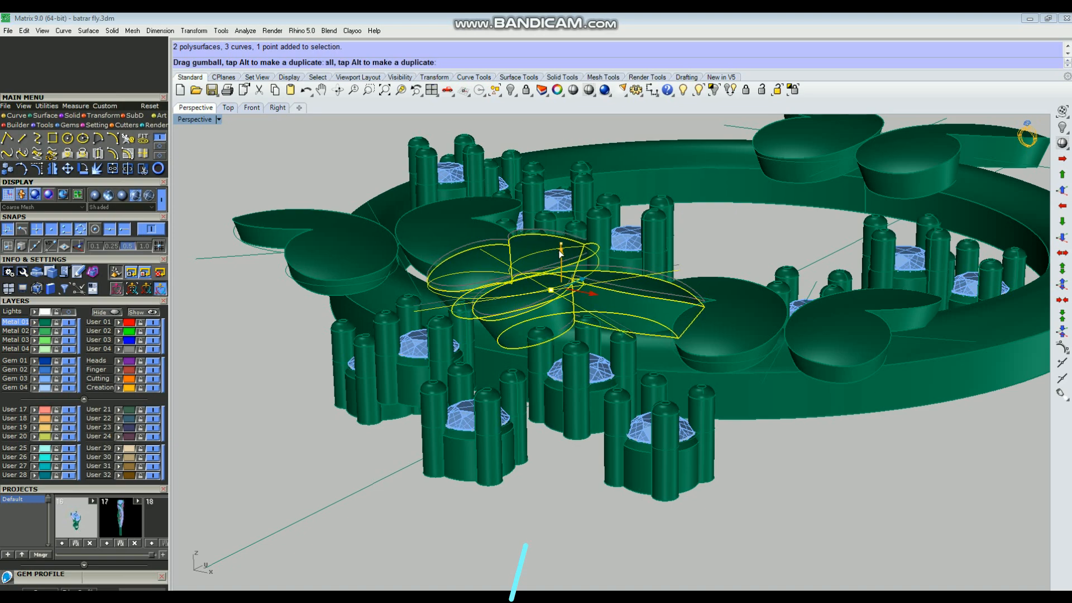
left_click(731, 244)
Step: Lower the butterfly at the end of the cluster near the row of three gem settings slightly
mouse_move(755, 296)
right_mouse_down()
mouse_move(774, 334)
mouse_move(754, 280)
right_mouse_up()
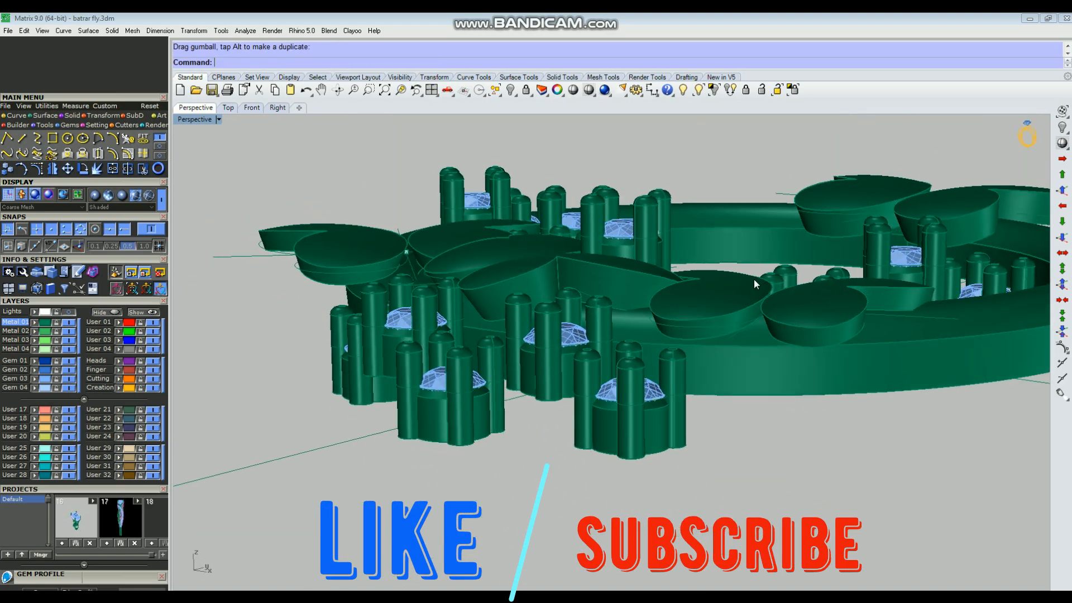
scroll(754, 279, "up", 2)
left_click(766, 305)
left_click_drag(793, 288, 793, 298)
right_click_drag(613, 319, 489, 303)
scroll(724, 280, "down", 2)
scroll(475, 422, "down", 2)
scroll(484, 306, "up", 5)
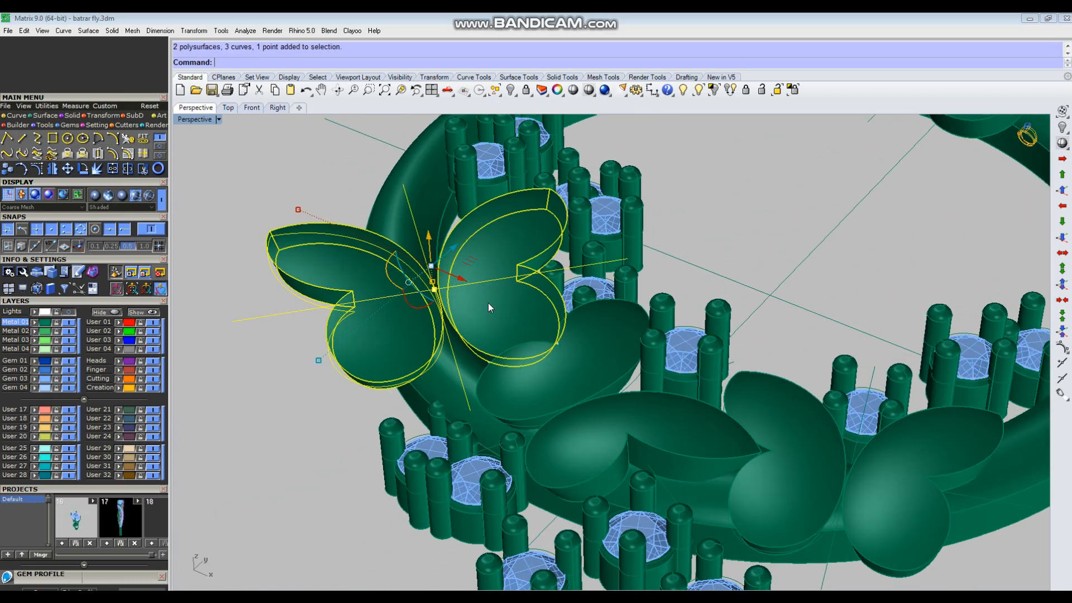
left_click(325, 390)
right_click_drag(414, 389, 472, 327)
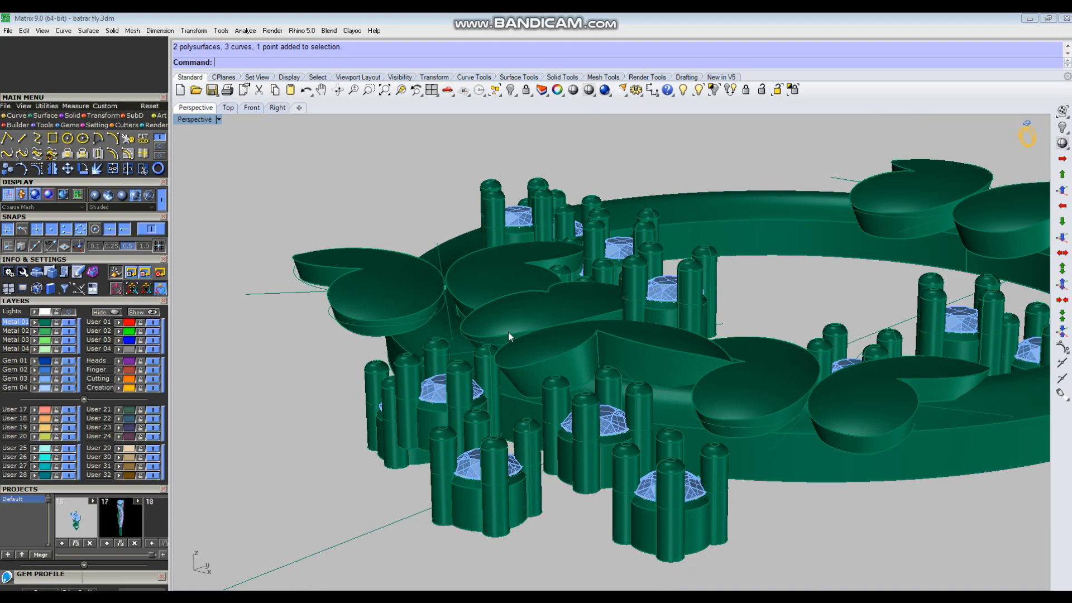
Step: Adjust the height of the single gem setting standing between the butterflies on the inner side of the ring
right_click_drag(574, 338, 512, 282)
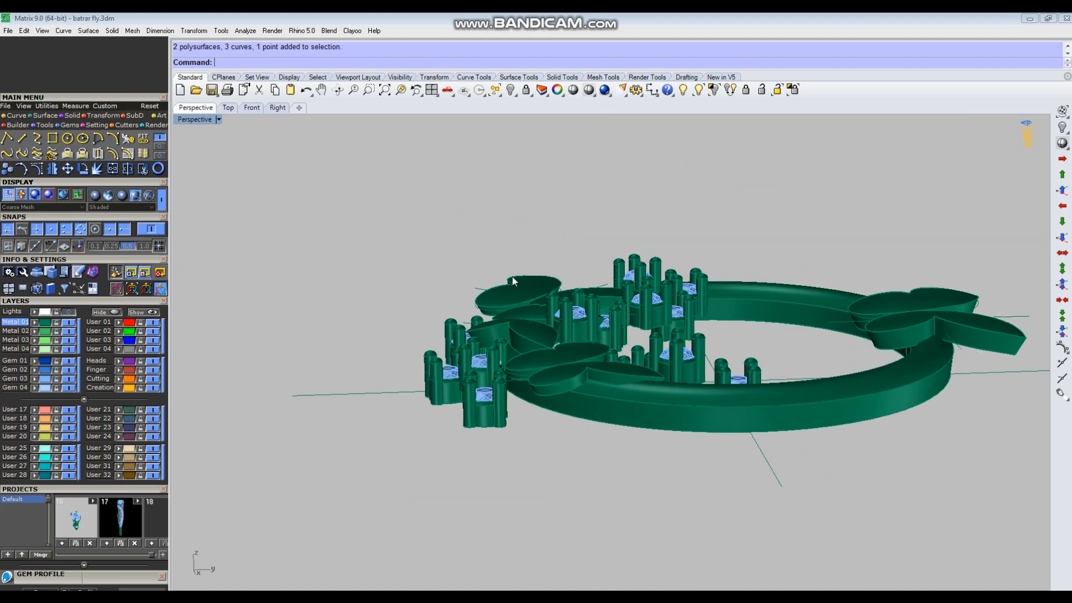
scroll(586, 347, "up", 8)
left_click(632, 350)
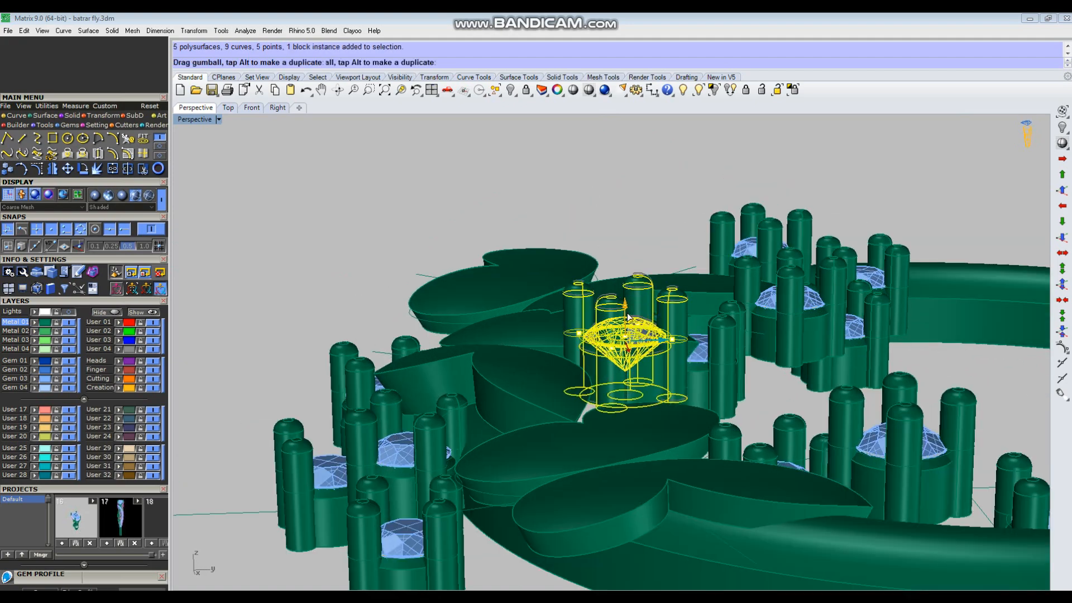
left_click(498, 216)
right_click_drag(498, 215, 67, 339)
scroll(758, 435, "down", 5)
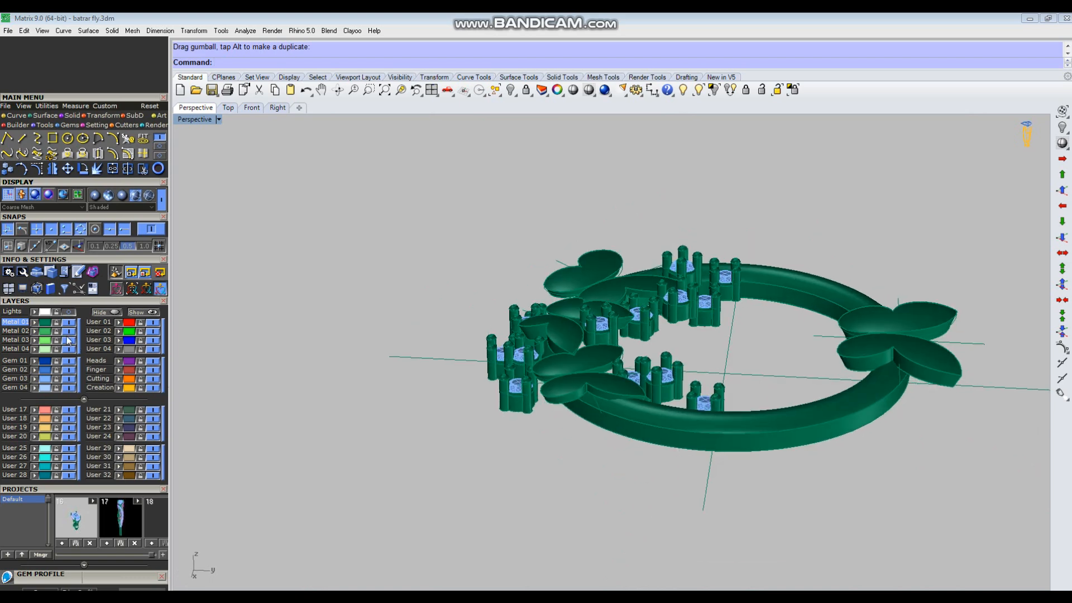
Step: Raise the butterfly on the opposite side of the ring from the cluster
scroll(916, 297, "up", 4)
right_click_drag(983, 416, 1023, 424)
scroll(925, 362, "up", 4)
left_click(911, 363)
left_click_drag(862, 321, 872, 272)
right_click_drag(872, 272, 621, 354)
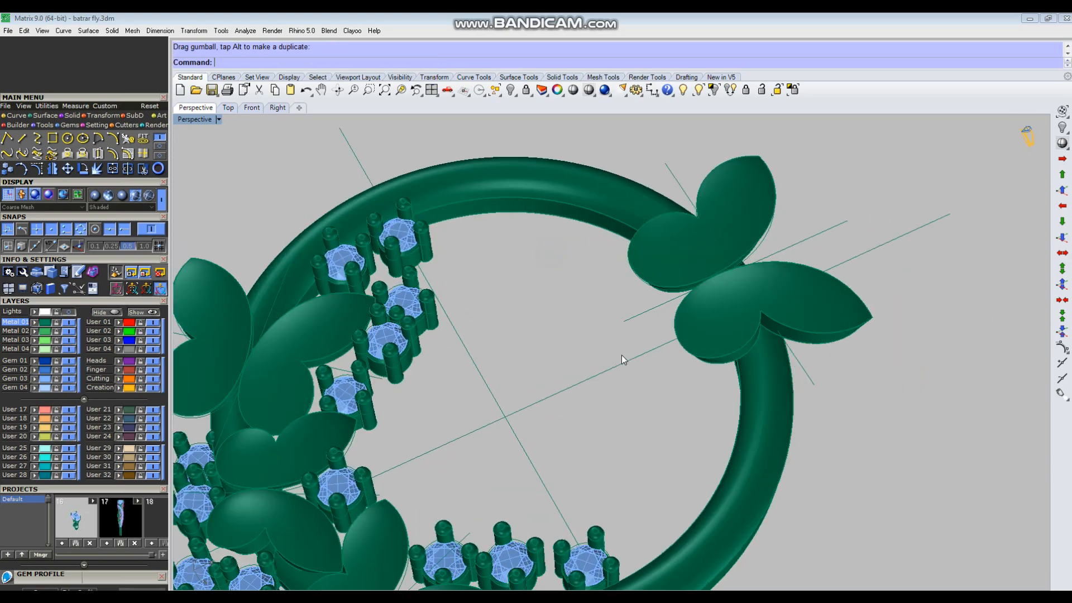
Step: Examine the whole ring design from above to check the placement of butterflies and gem settings
right_click_drag(709, 314, 699, 333)
key("ctrl+F1")
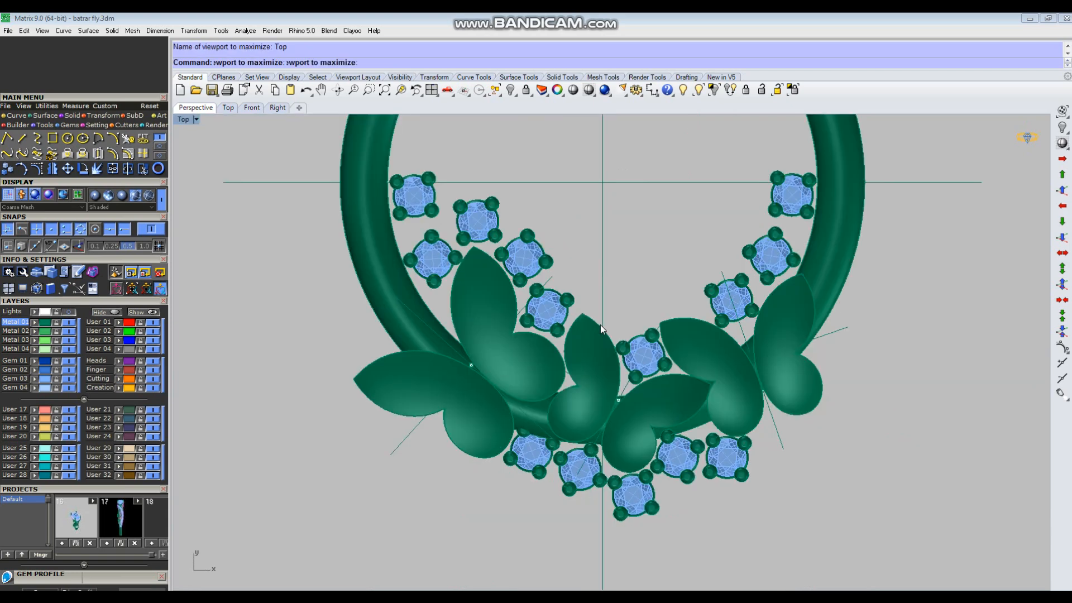
scroll(601, 324, "down", 3)
scroll(667, 371, "down", 3)
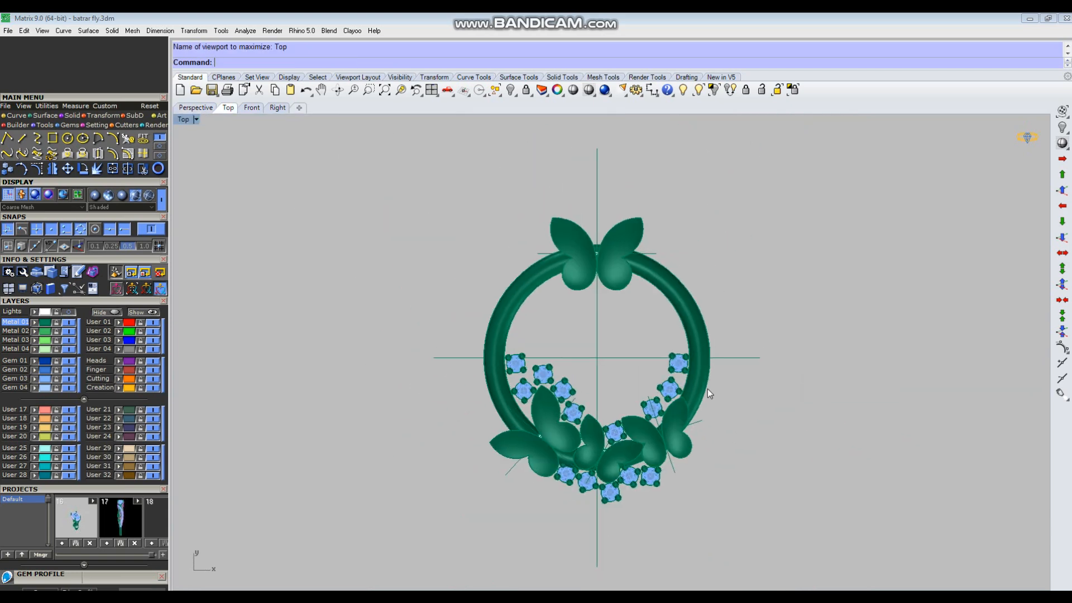
key("ctrl+a")
scroll(707, 389, "up", 3)
scroll(659, 372, "down", 3)
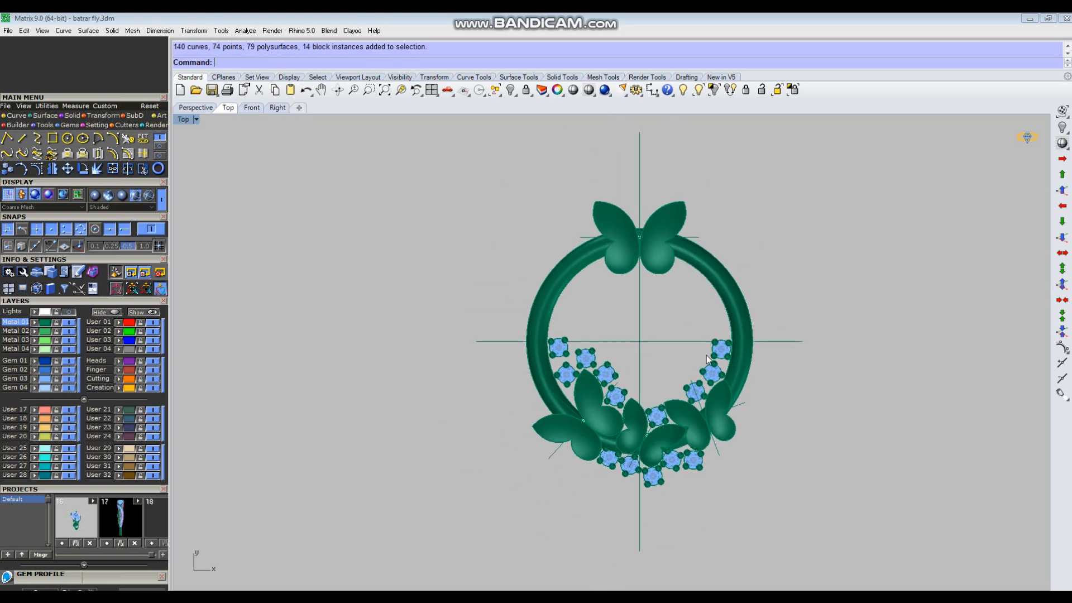
Step: Raise the gem setting nearest the butterflies in the row of three inside the ring
key("ctrl+F4")
scroll(714, 335, "up", 5)
right_click_drag(765, 382, 613, 314)
scroll(748, 397, "down", 5)
scroll(521, 246, "up", 6)
right_click_drag(521, 246, 581, 281)
scroll(489, 240, "down", 4)
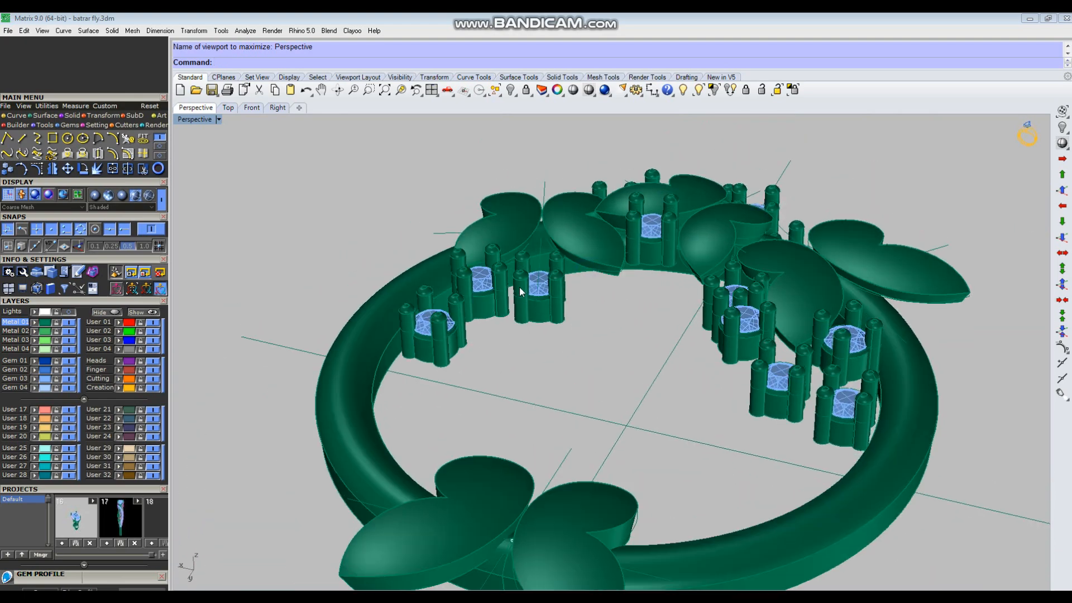
scroll(554, 276, "up", 4)
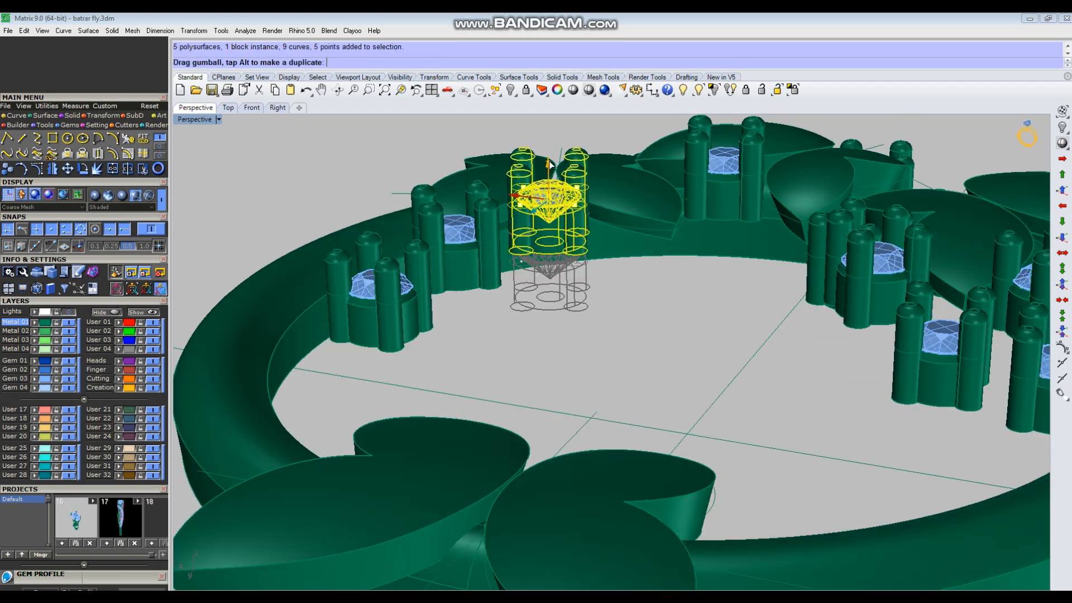
right_click_drag(603, 296, 550, 390)
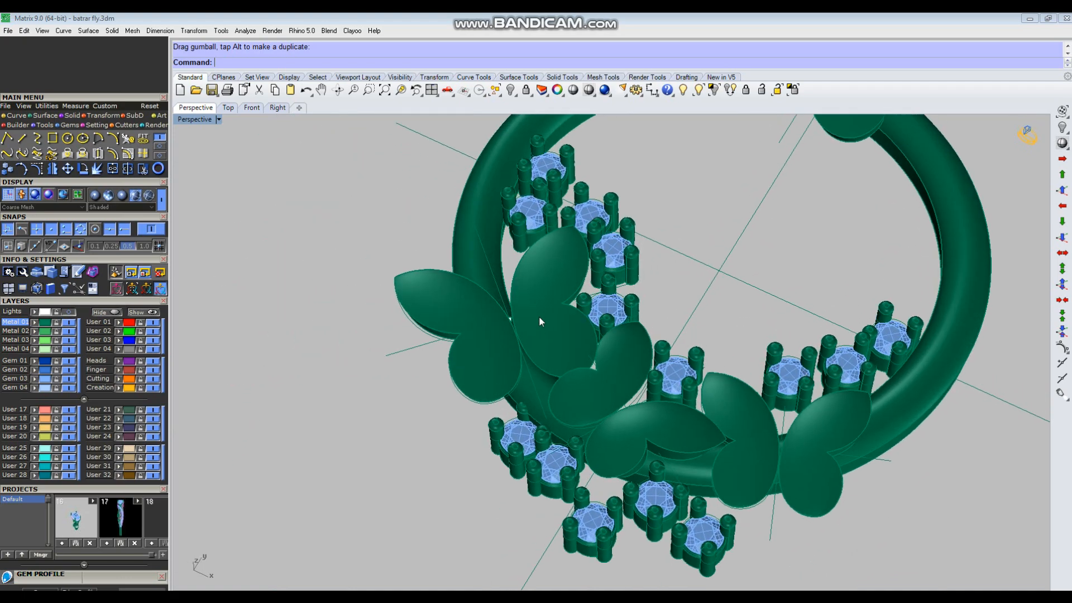
Step: Ungroup the large butterfly beside the group of five gem settings and tilt its inner wing with a 3D rotation about the body line
scroll(538, 317, "up", 6)
left_click(539, 317)
type("ug")
key("Return")
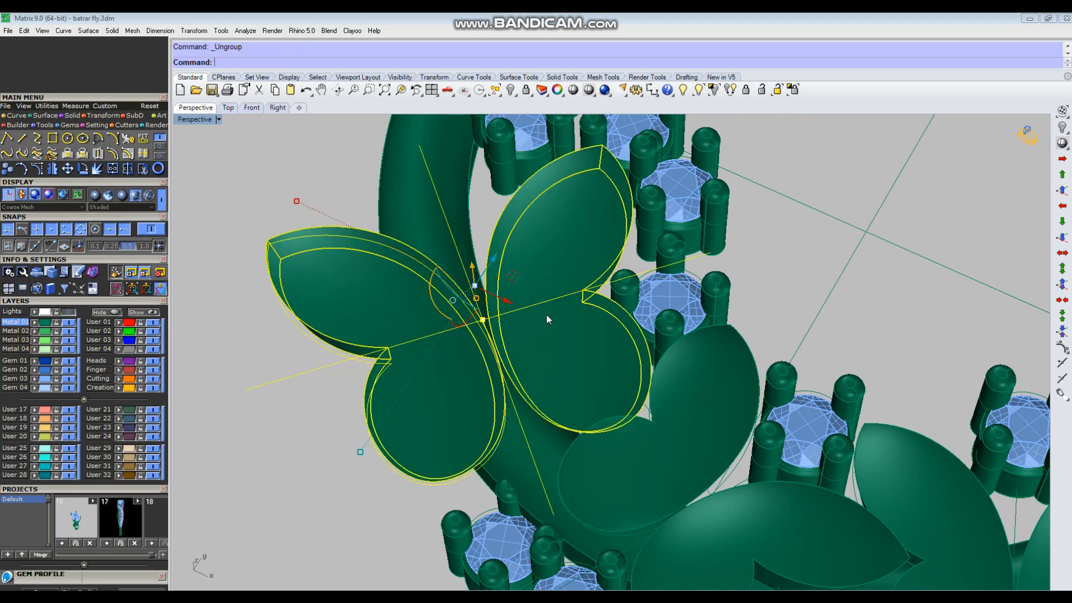
left_click(546, 314)
right_click_drag(538, 347, 544, 352)
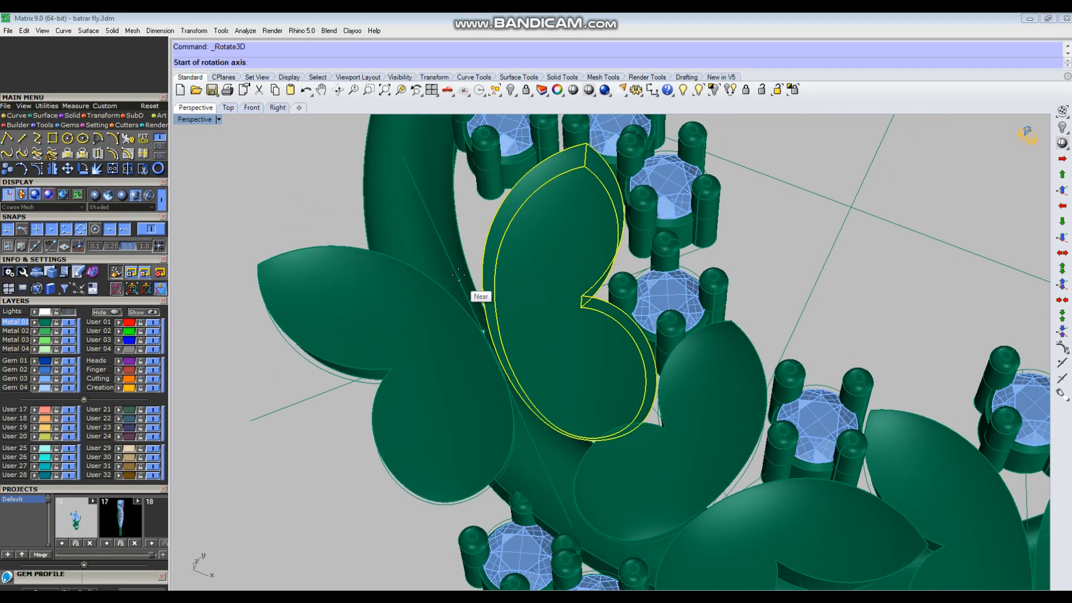
right_click_drag(331, 424, 266, 230)
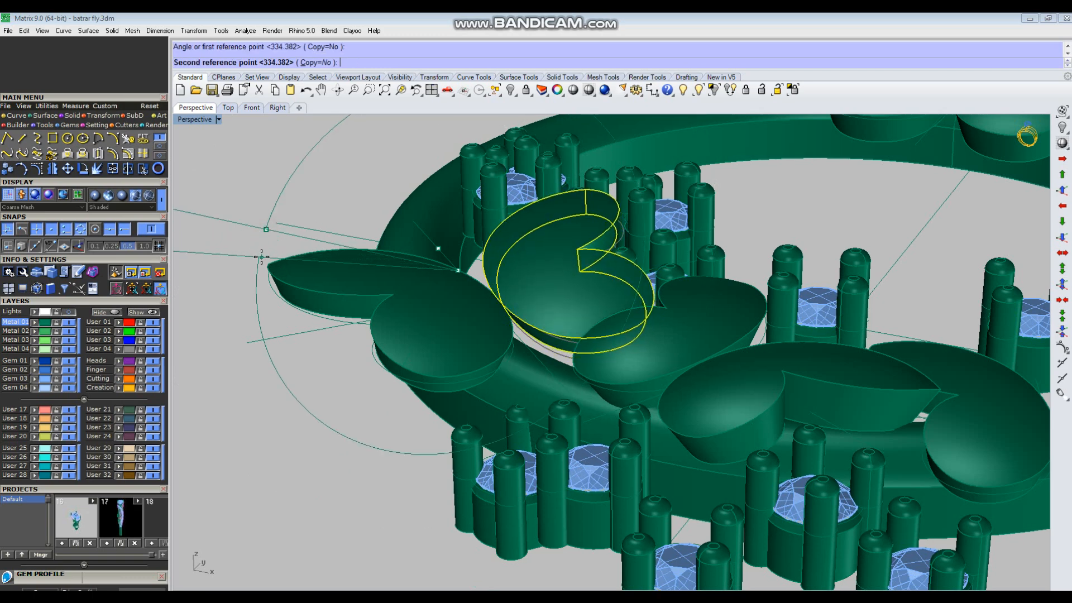
right_click_drag(478, 287, 478, 327)
Step: Replace the large butterfly's outer wing with a mirrored copy of the tilted inner wing across the body line
left_click(474, 327)
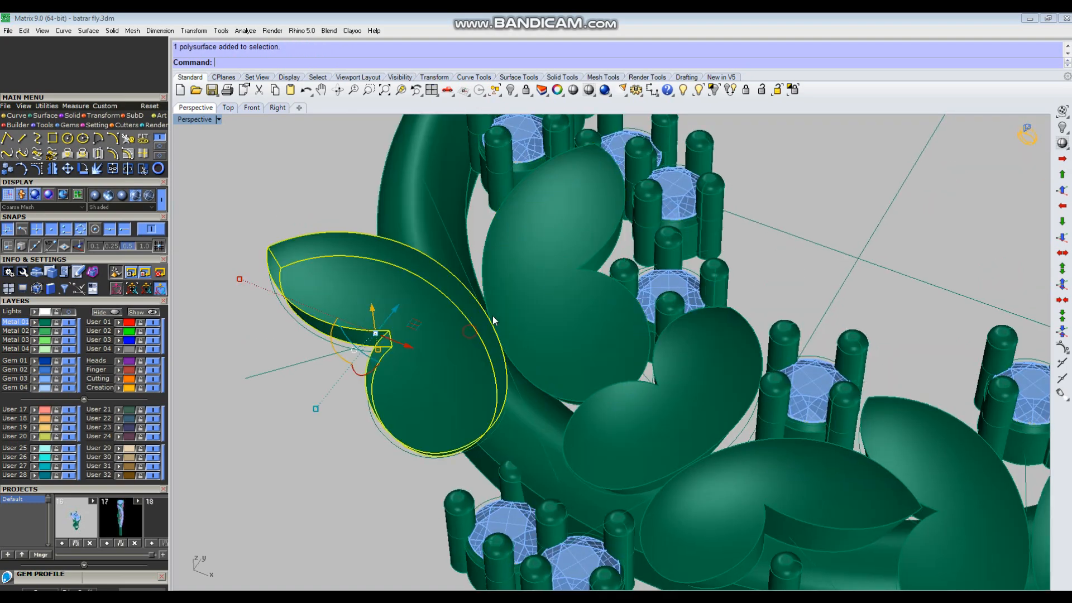
key("Delete")
left_click(531, 299)
right_click_drag(530, 299, 539, 325)
key("ctrl+m")
scroll(440, 241, "up", 2)
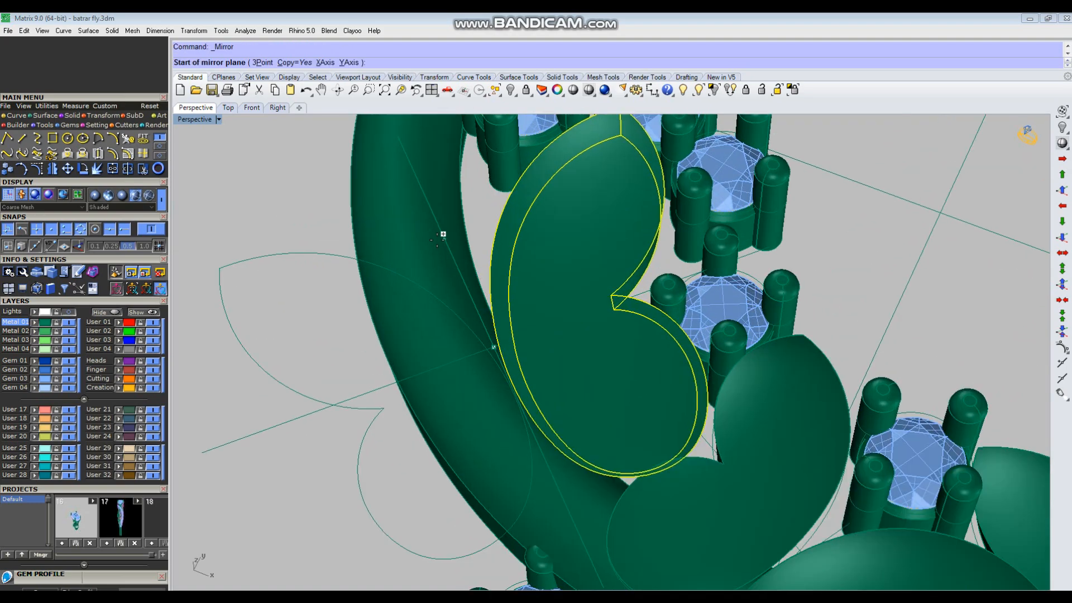
left_click(438, 235)
left_click(429, 200)
key("Escape")
Step: Group both wings and the curves of the large butterfly, leaving the neighbouring gem setting out
scroll(528, 336, "down", 3)
mouse_move(529, 336)
right_mouse_down()
mouse_move(541, 304)
mouse_move(520, 280)
mouse_move(555, 414)
mouse_move(588, 414)
mouse_move(550, 433)
right_mouse_up()
scroll(555, 414, "down", 4)
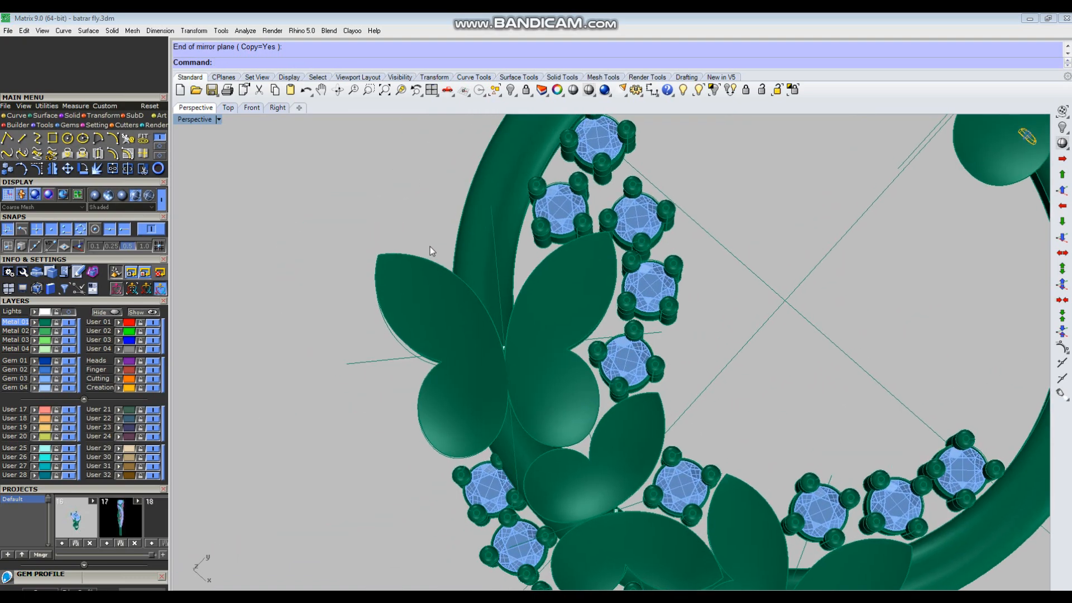
scroll(431, 247, "down", 4)
left_click(288, 160)
left_click_drag(288, 160, 608, 454)
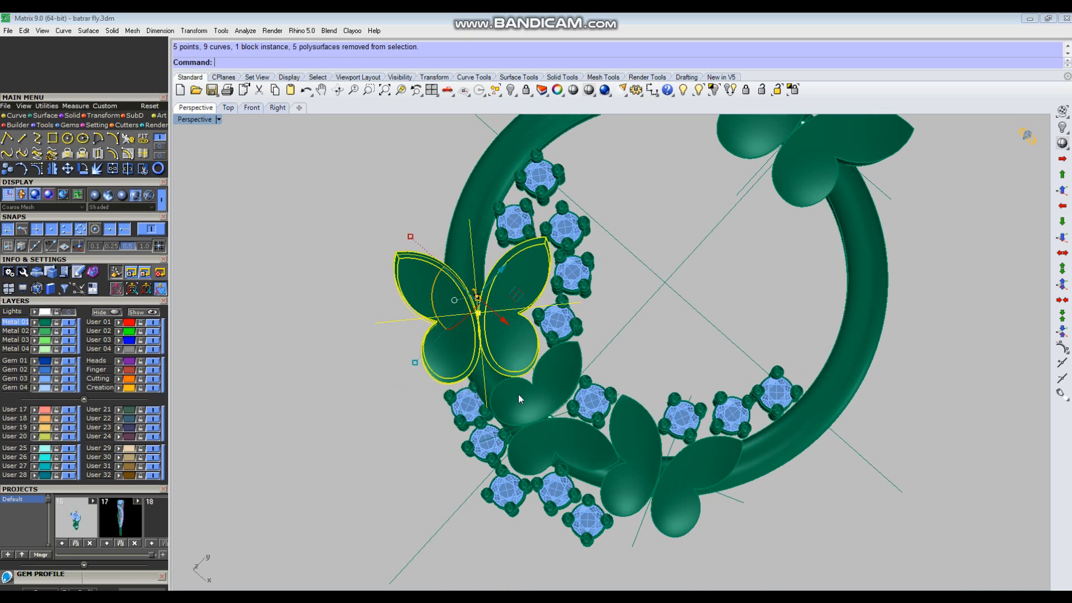
scroll(522, 390, "down", 3)
key("ctrl+g")
key("Escape")
Step: Ungroup the butterfly near the row of three gem settings and tilt its end wing with a 3D rotation about the body line
right_click_drag(619, 431, 752, 452)
key("ctrl+shift+g")
scroll(753, 431, "up", 4)
left_click(753, 432)
type("r")
key("Return")
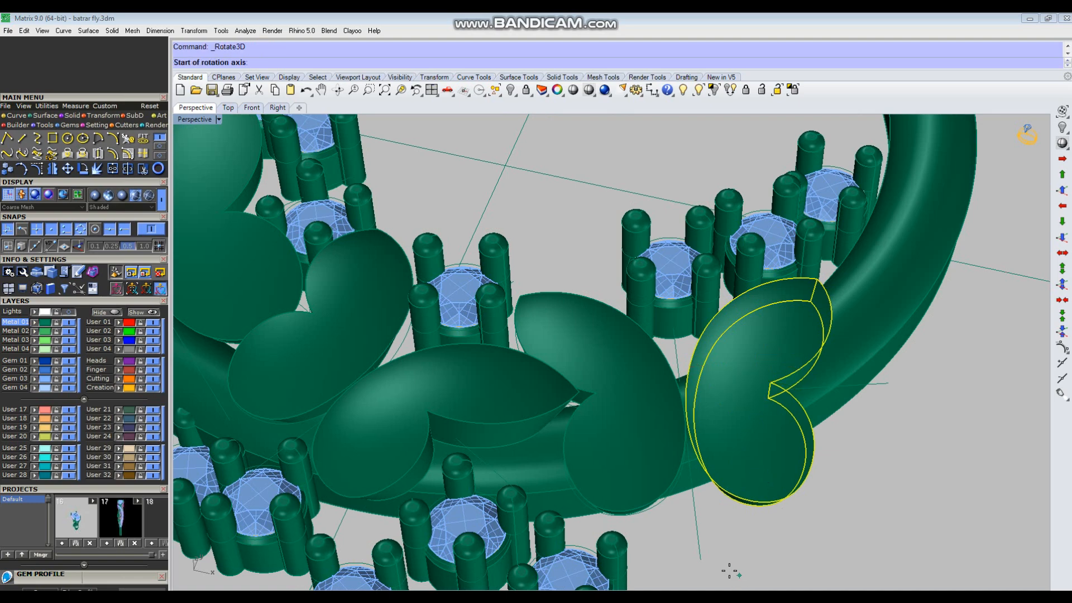
left_click(700, 525)
right_click_drag(830, 488, 927, 481)
left_click(929, 481)
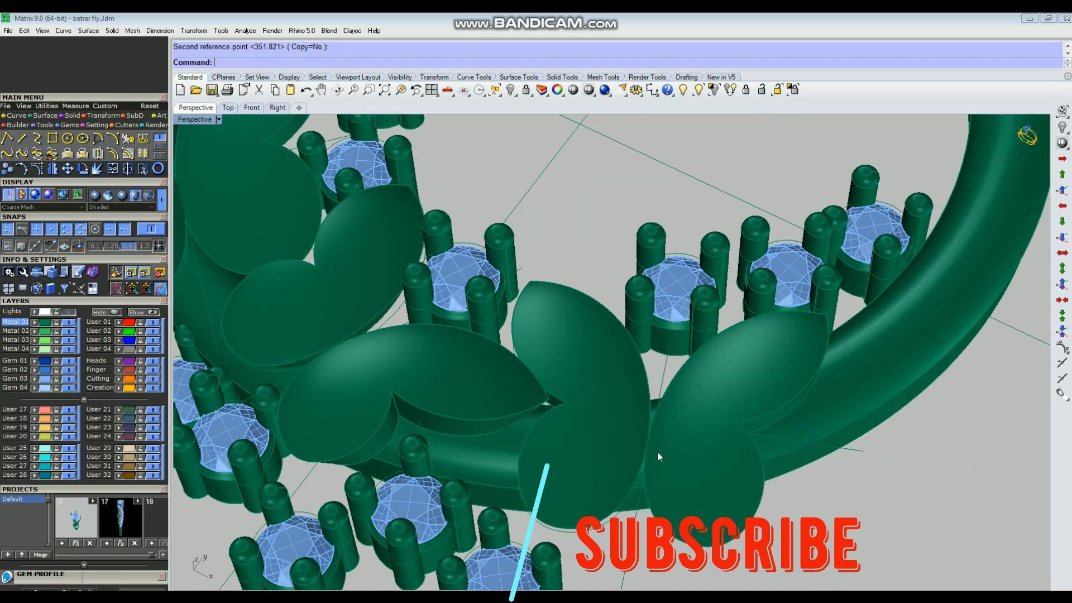
Step: Replace this butterfly's cluster-side wing with a mirrored copy of the tilted end wing across the body line
left_click(621, 434)
scroll(698, 411, "up", 5)
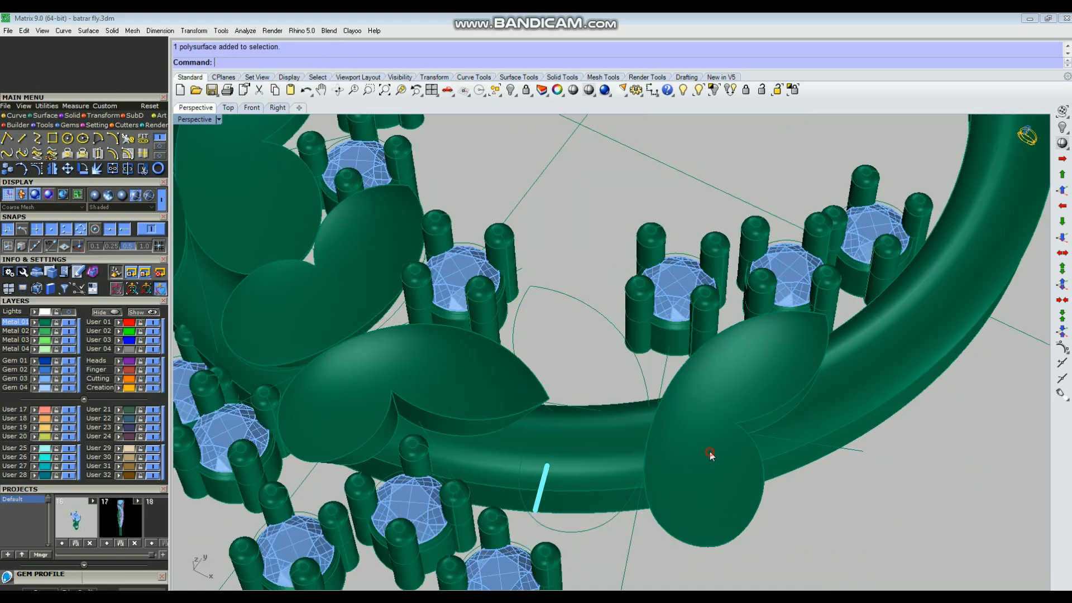
left_click(669, 390)
right_click_drag(668, 391, 628, 545)
left_click(628, 548)
scroll(627, 547, "down", 3)
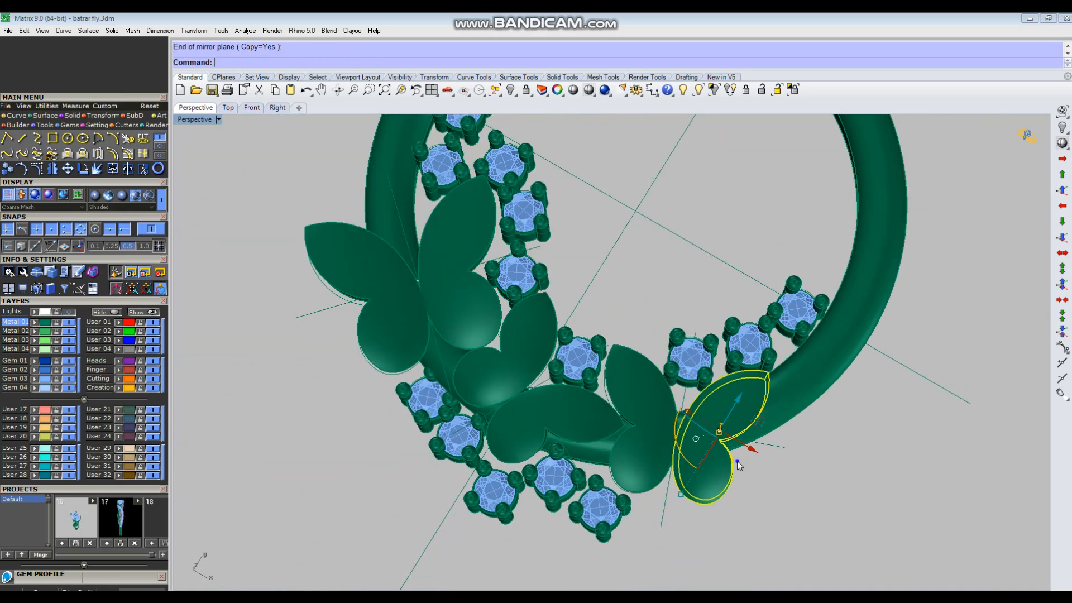
Step: Group both wings and the curves of the end butterfly, leaving the ring out of the group
right_click_drag(732, 447, 790, 533)
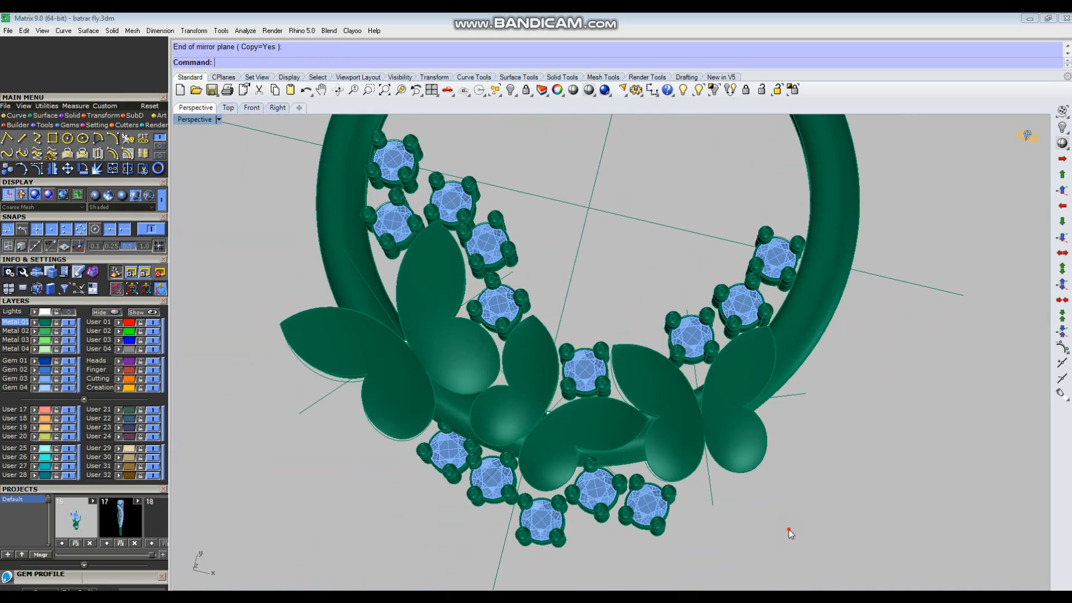
left_click_drag(700, 384, 696, 386)
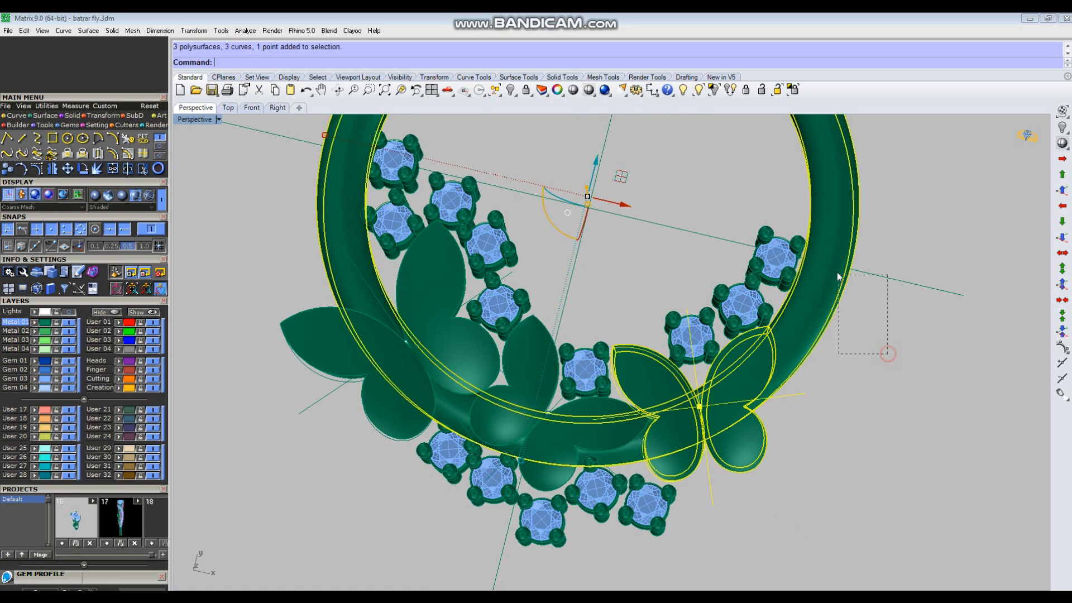
scroll(843, 381, "up", 1)
key("ctrl+g")
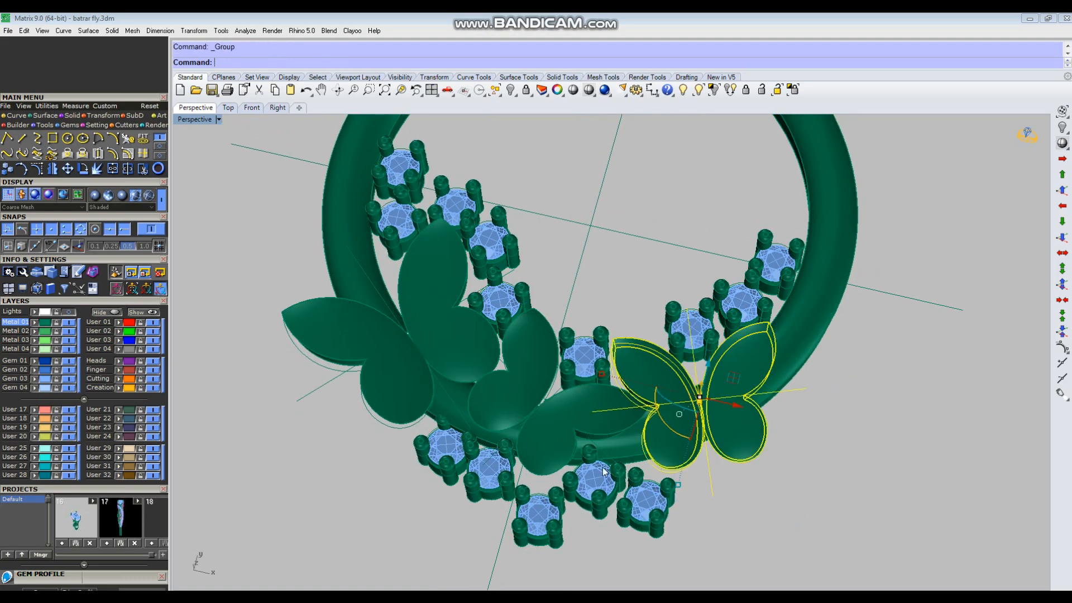
key("Escape")
Step: Lock every object except the middle butterfly of the cluster
scroll(594, 421, "up", 2)
right_click_drag(595, 422, 641, 397)
left_click(642, 397)
right_click_drag(655, 486, 644, 350)
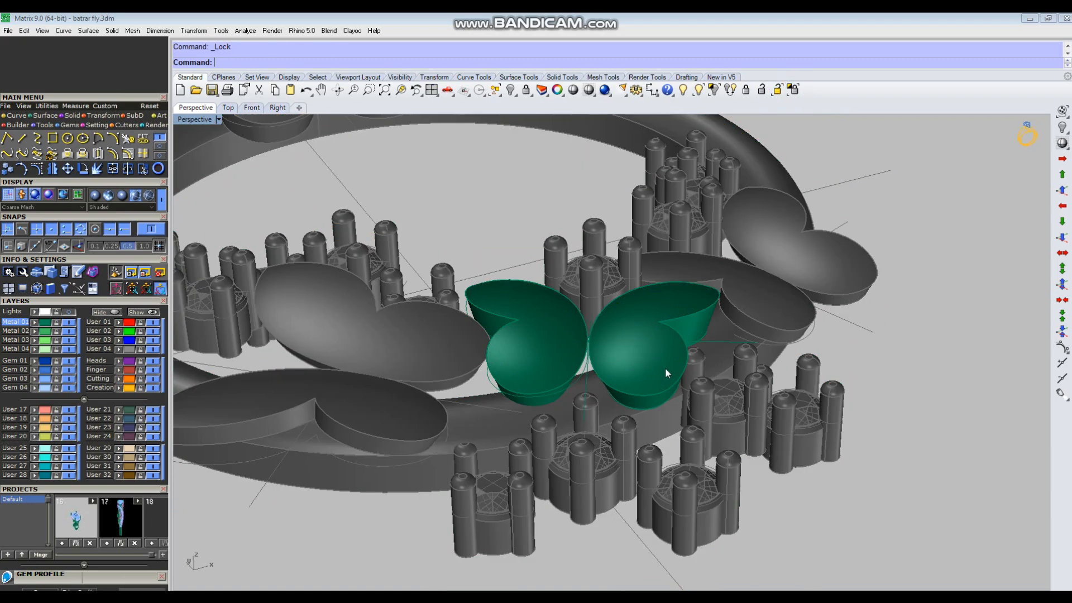
Step: Ungroup the middle butterfly of the cluster and tilt one wing with a 3D rotation about the body line
type("Ug")
key("Return")
key("Escape")
left_click(658, 364)
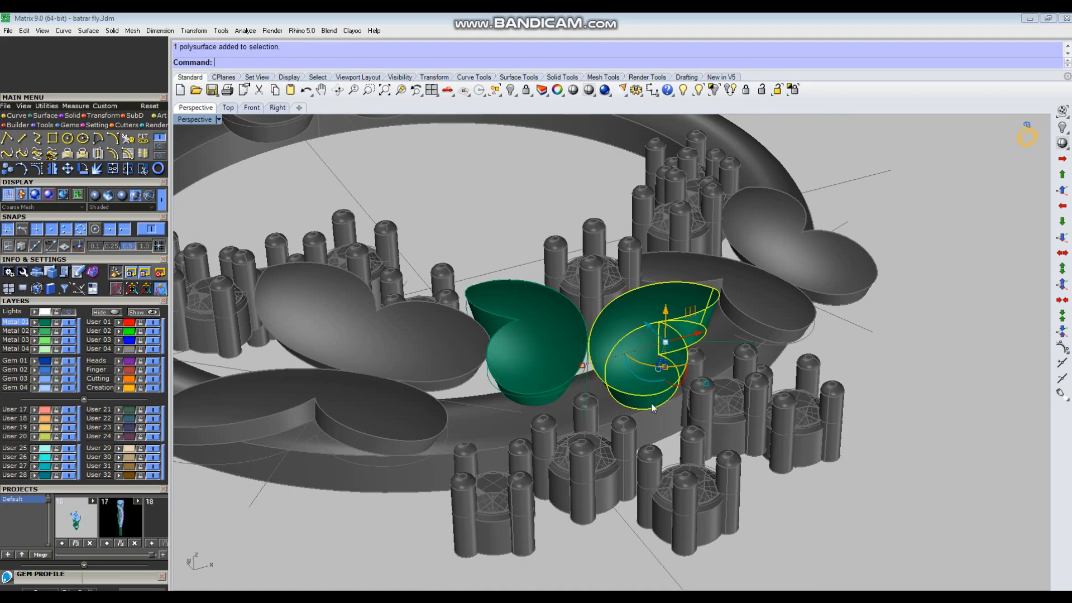
right_click_drag(651, 401, 643, 422)
type("R")
scroll(574, 391, "up", 3)
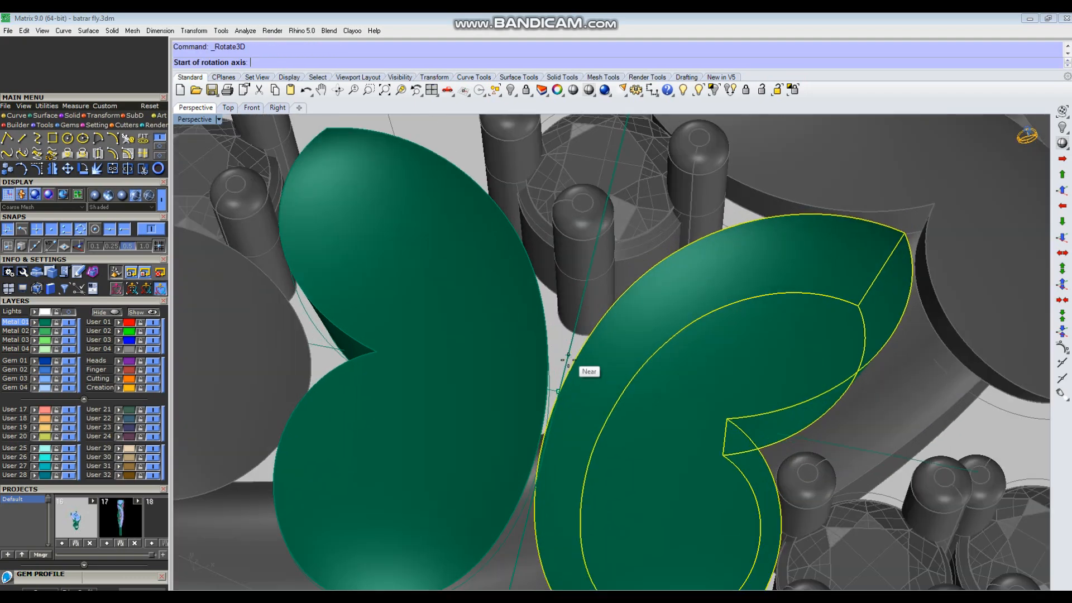
left_click(569, 346)
scroll(569, 346, "down", 10)
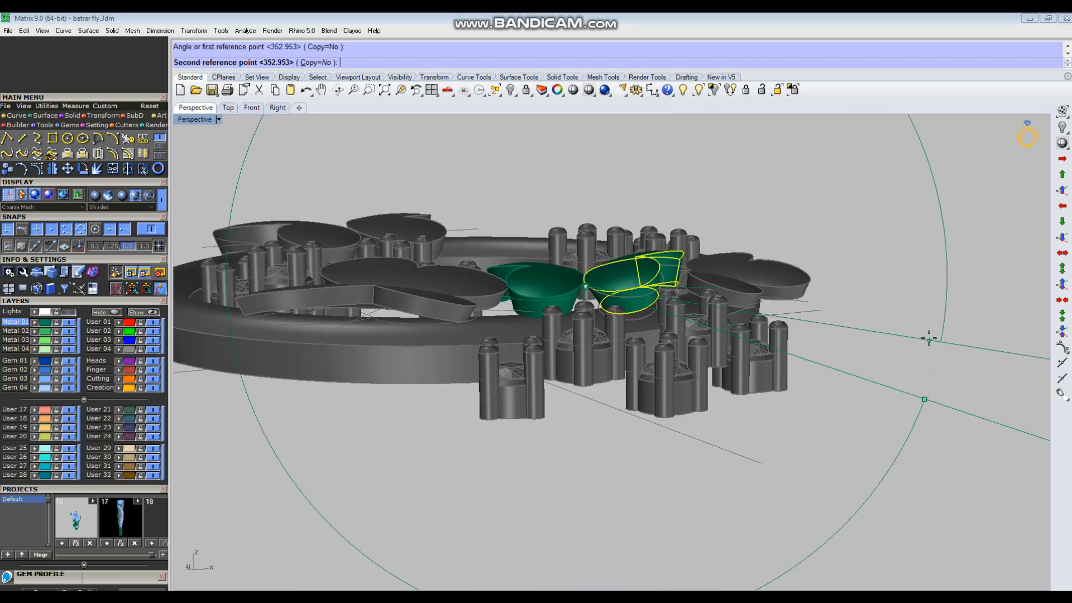
Step: Delete the middle butterfly's untilted wing and mirror the tilted wing across the body line to replace it
right_click_drag(648, 267, 531, 354)
left_click(529, 354)
key("Delete")
left_click(604, 400)
type("mi")
key("Return")
scroll(603, 398, "up", 2)
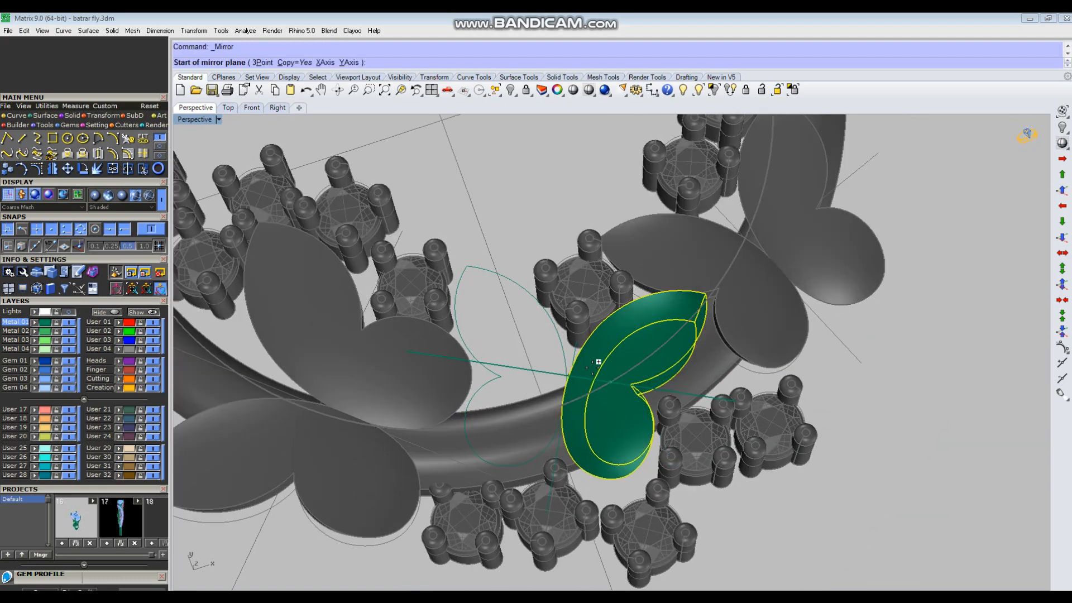
scroll(572, 348, "up", 11)
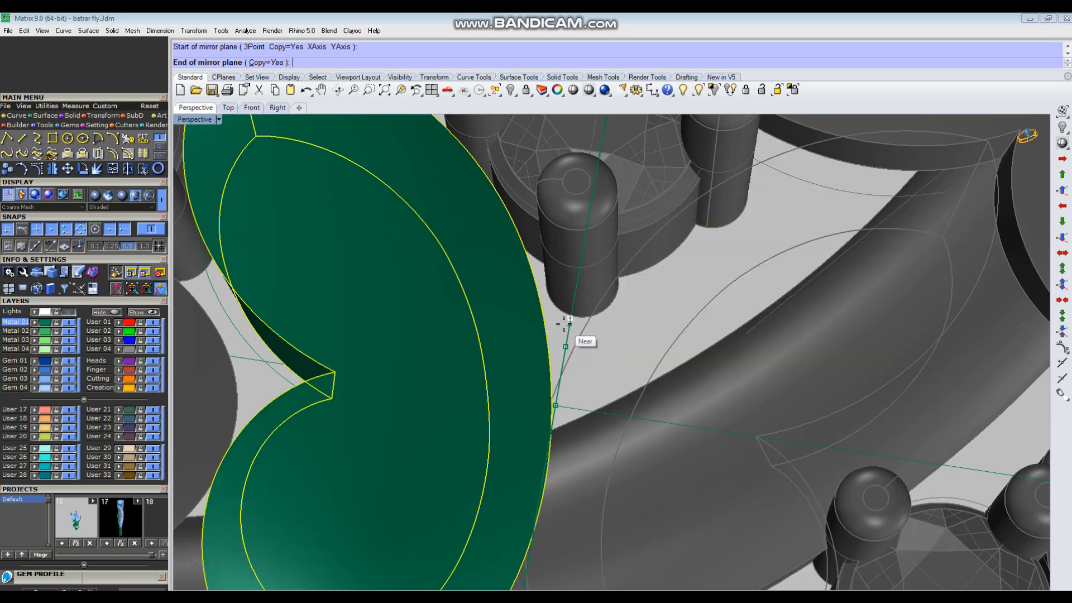
left_click(565, 324)
scroll(606, 307, "down", 4)
left_click(605, 307)
Step: Group the middle butterfly's two wings with its curves and point
scroll(606, 307, "down", 2)
right_click_drag(642, 341, 665, 416)
key("ctrl+F1")
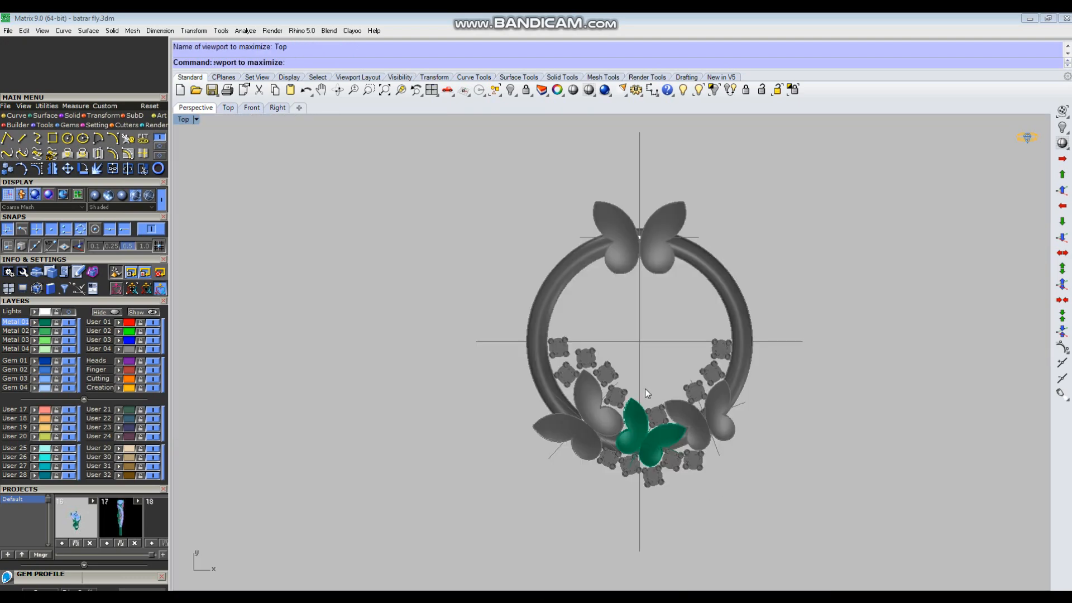
scroll(653, 450, "up", 5)
scroll(653, 449, "up", 3)
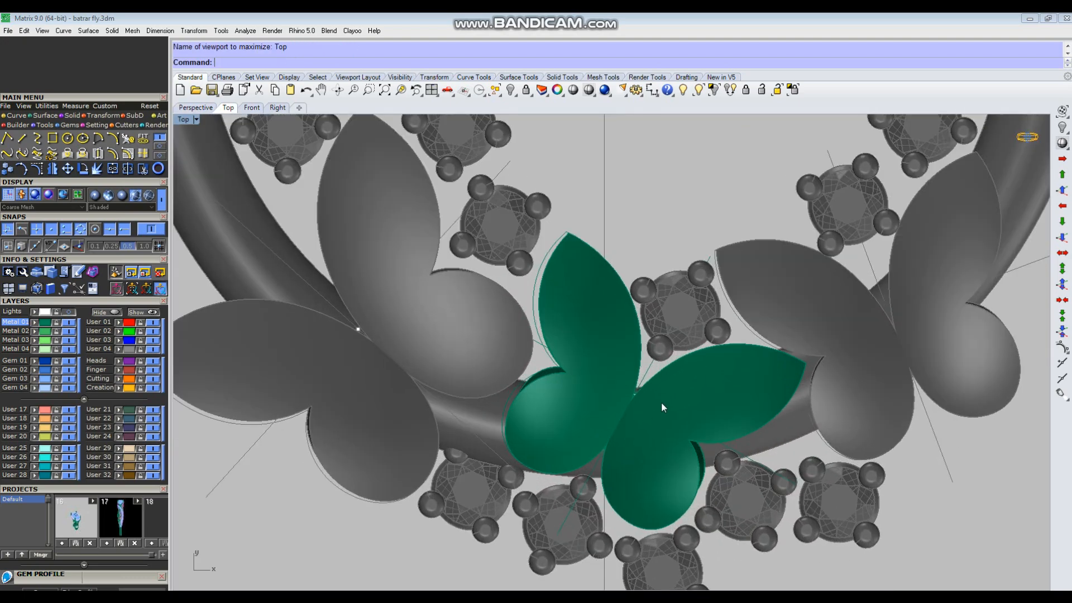
right_click_drag(575, 392, 556, 300)
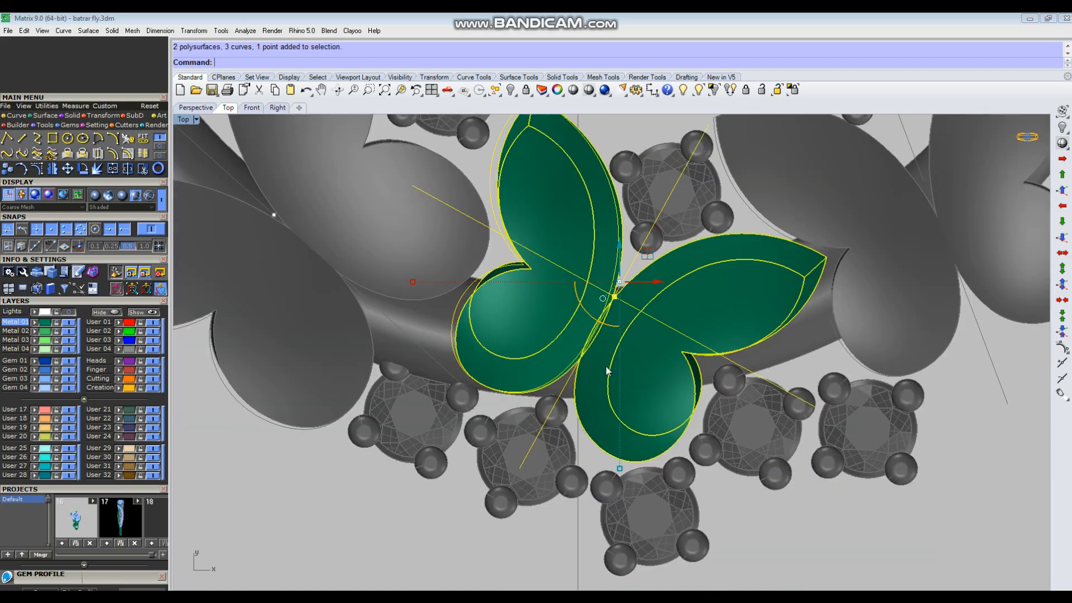
scroll(605, 365, "down", 2)
key("ctrl+g")
key("Delete")
scroll(659, 304, "down", 5)
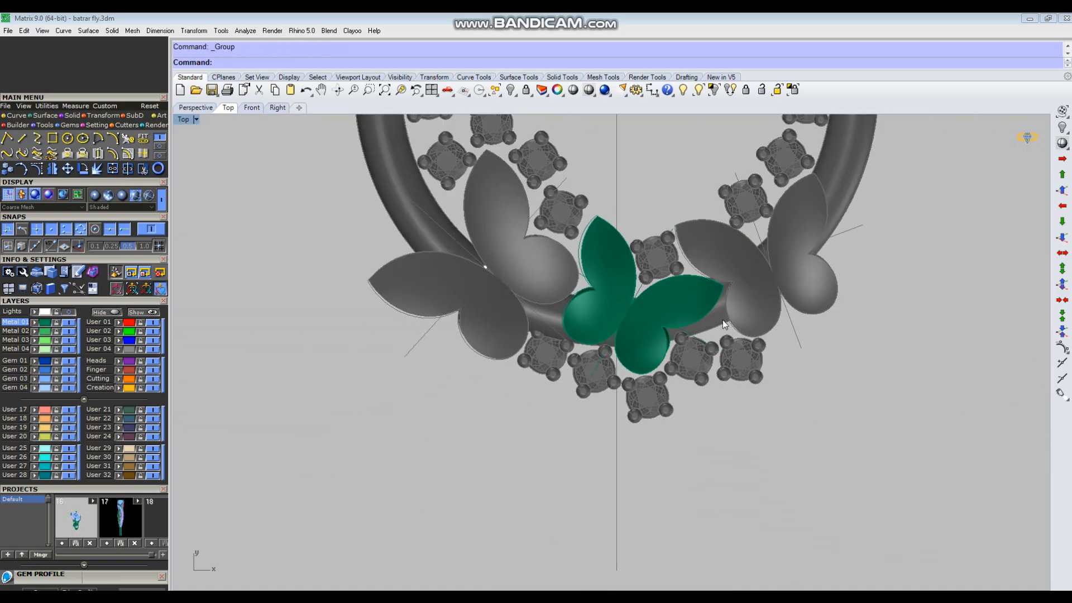
Step: Unlock all locked objects in the model
key("ctrl+F4")
right_click_drag(717, 357, 511, 327)
scroll(445, 313, "down", 5)
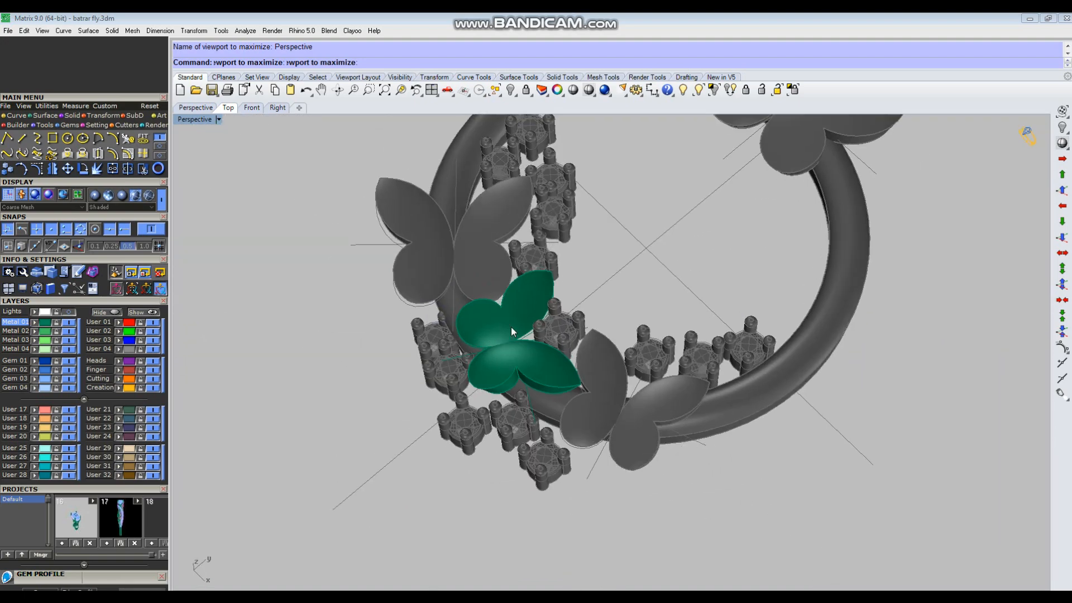
scroll(511, 327, "down", 4)
left_click(760, 90)
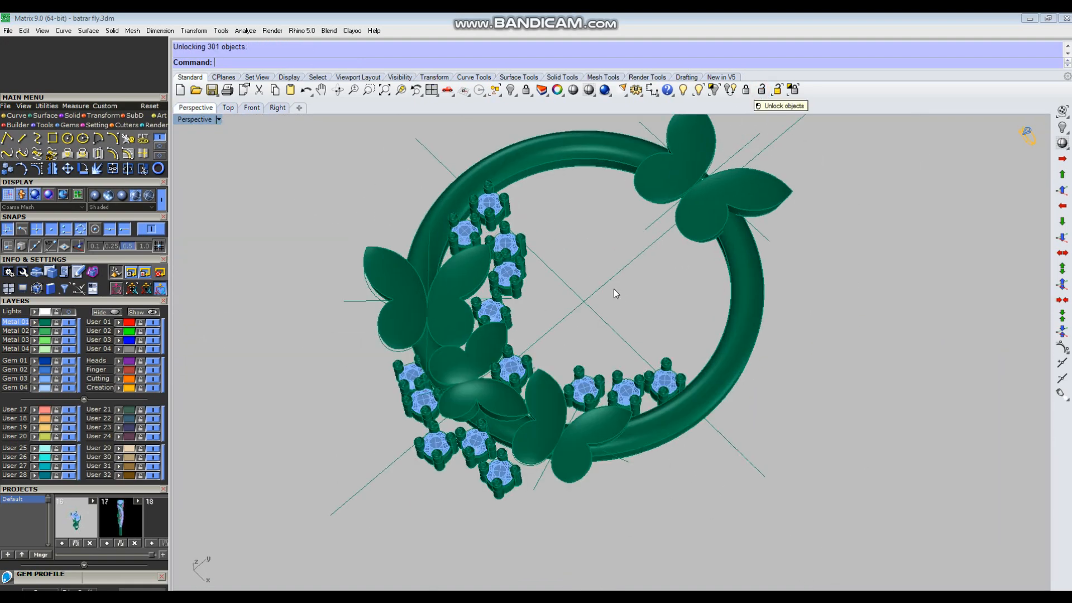
Step: Ungroup the single butterfly opposite the cluster and tilt one wing with a 3D rotation about its body line
right_click_drag(614, 290, 695, 340)
scroll(619, 216, "down", 3)
scroll(654, 256, "up", 5)
left_click(655, 255)
right_click_drag(660, 240, 660, 213)
type("h")
key("Return")
left_click(656, 272)
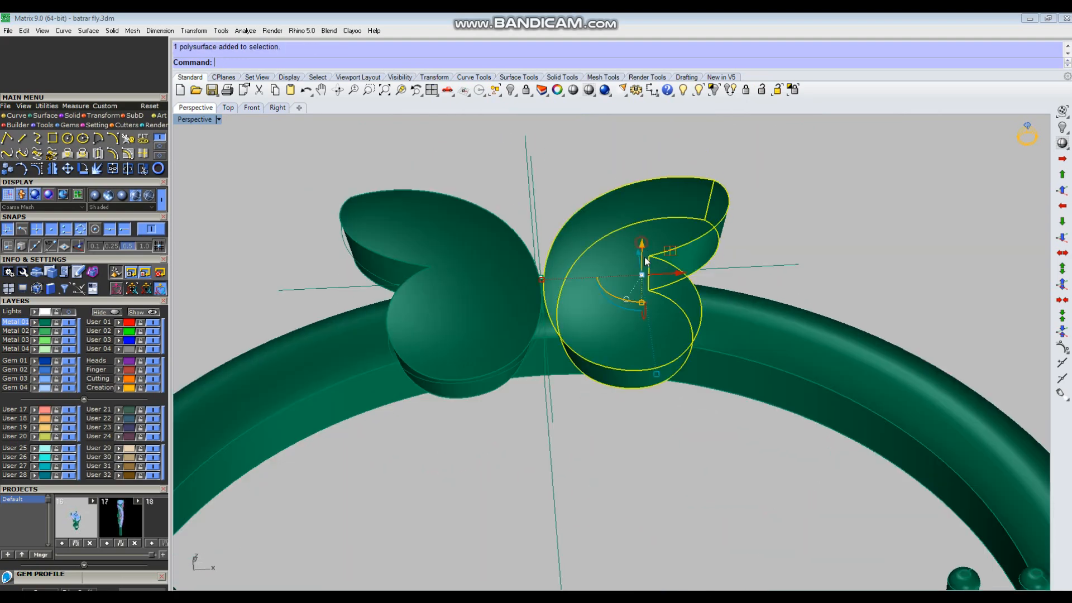
scroll(656, 272, "up", 2)
right_click_drag(747, 360, 445, 246)
right_click_drag(724, 397, 749, 275)
Step: Replace the single butterfly's untilted wing with a copy of the tilted wing mirrored across the Y axis
left_click(859, 268)
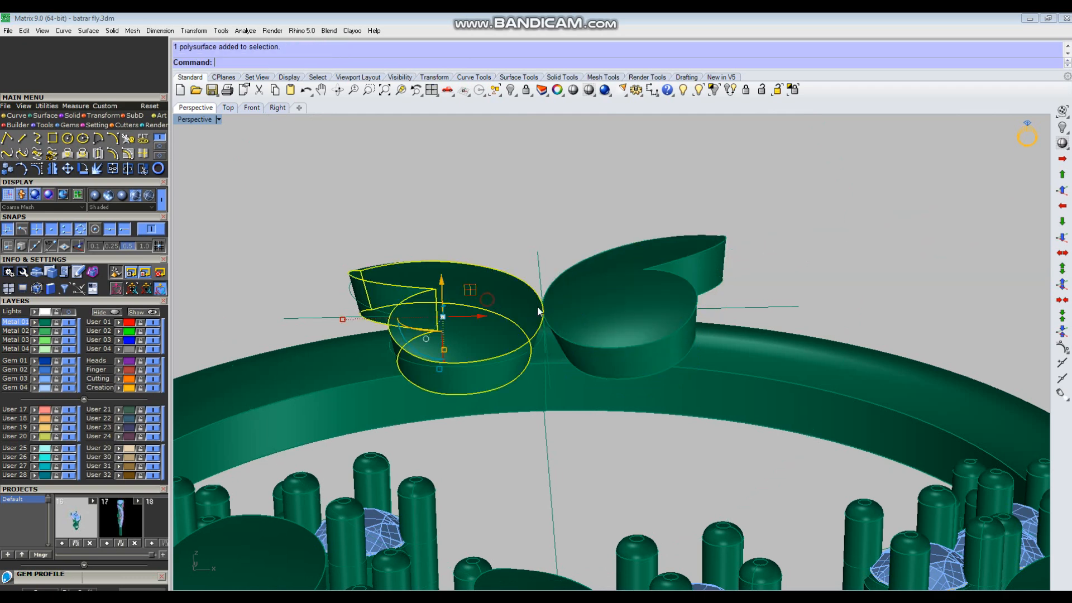
key("Delete")
left_click(617, 309)
scroll(602, 307, "up", 2)
type("mi")
key("Return")
type("y")
key("Return")
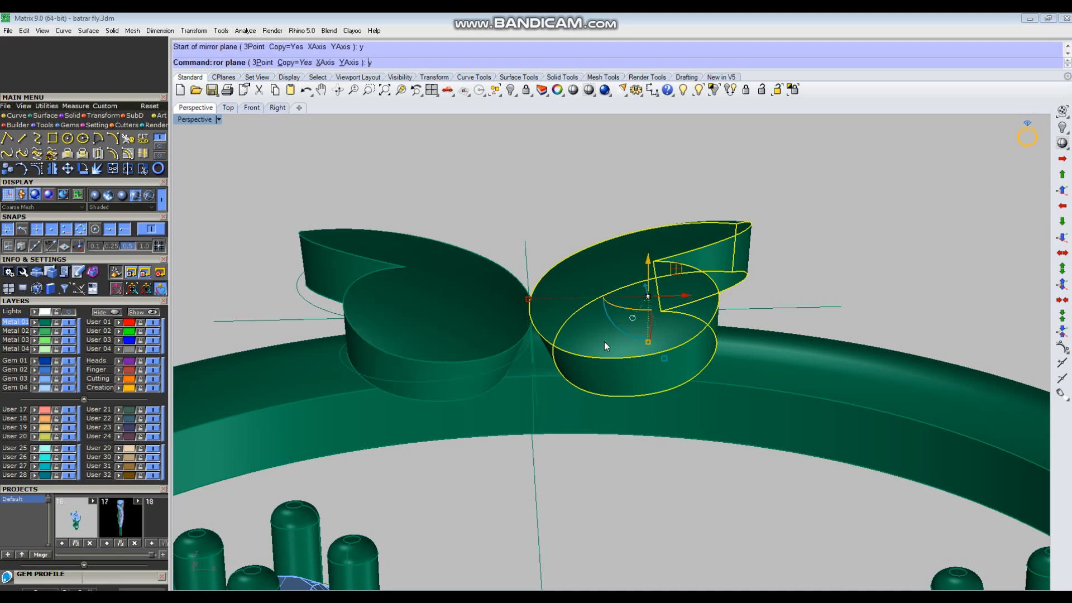
Step: Review the tilted butterflies and gem settings on the whole ring in perspective and from above
scroll(604, 342, "down", 5)
right_click_drag(604, 341, 505, 142)
right_click_drag(779, 364, 752, 390)
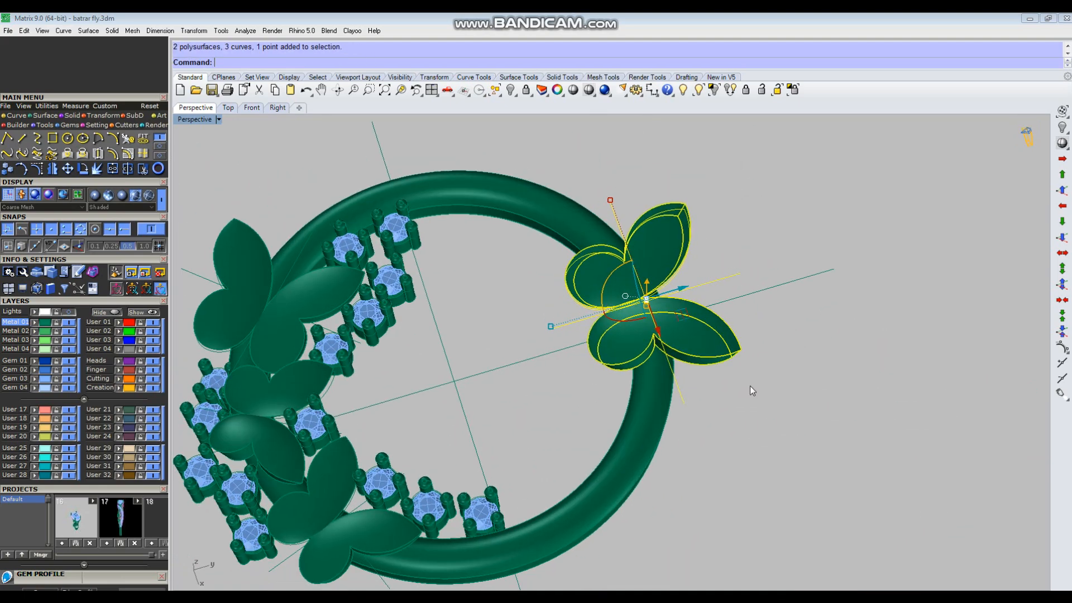
right_click_drag(550, 324, 635, 353)
right_click_drag(694, 441, 693, 440)
key("ctrl+F1")
scroll(636, 334, "down", 2)
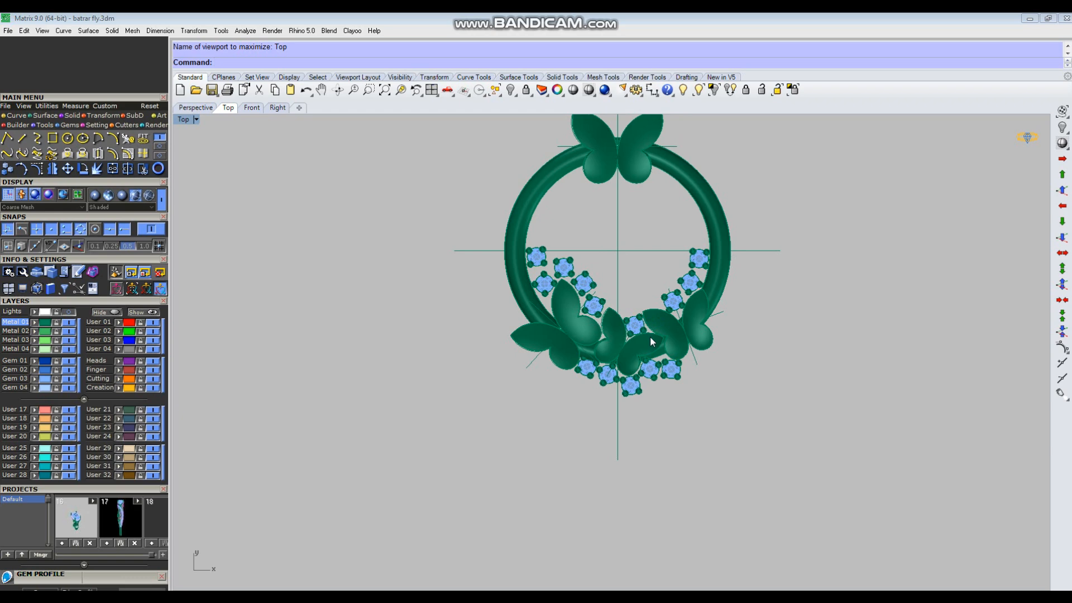
right_click_drag(649, 338, 641, 373)
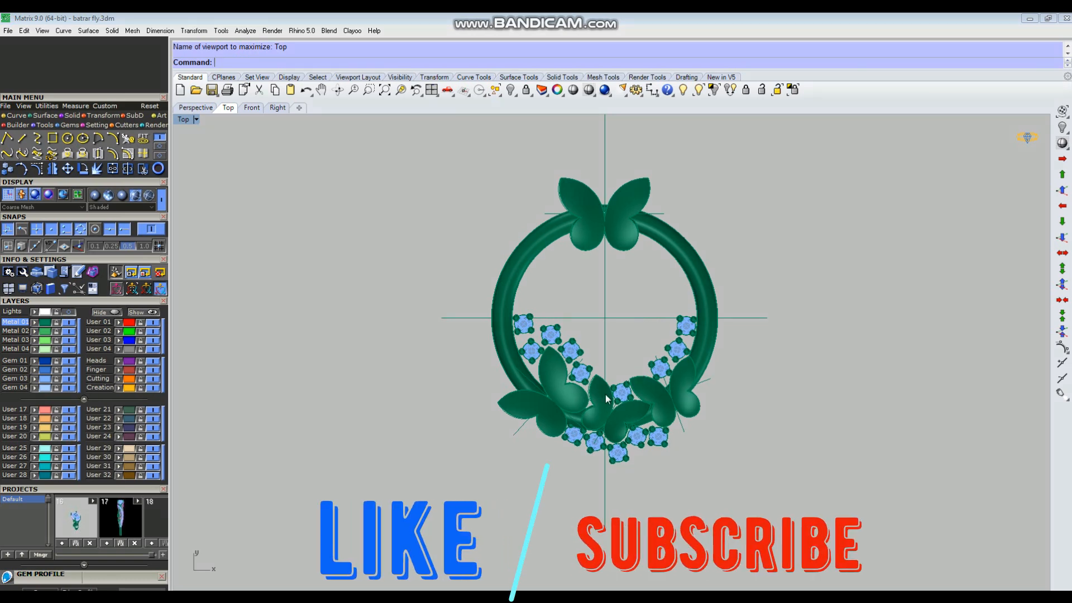
Step: Draw a short horizontal line in the Top view beside the outermost setting of the five-gem group
scroll(478, 317, "up", 4)
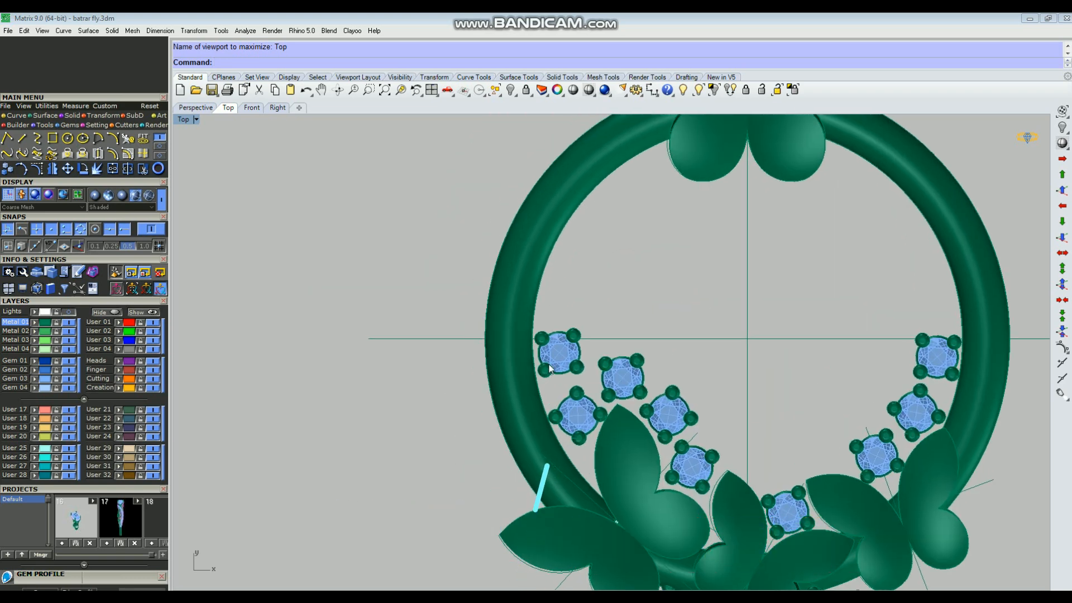
scroll(550, 368, "up", 3)
right_click_drag(591, 353, 665, 343)
key("Return")
scroll(689, 300, "up", 4)
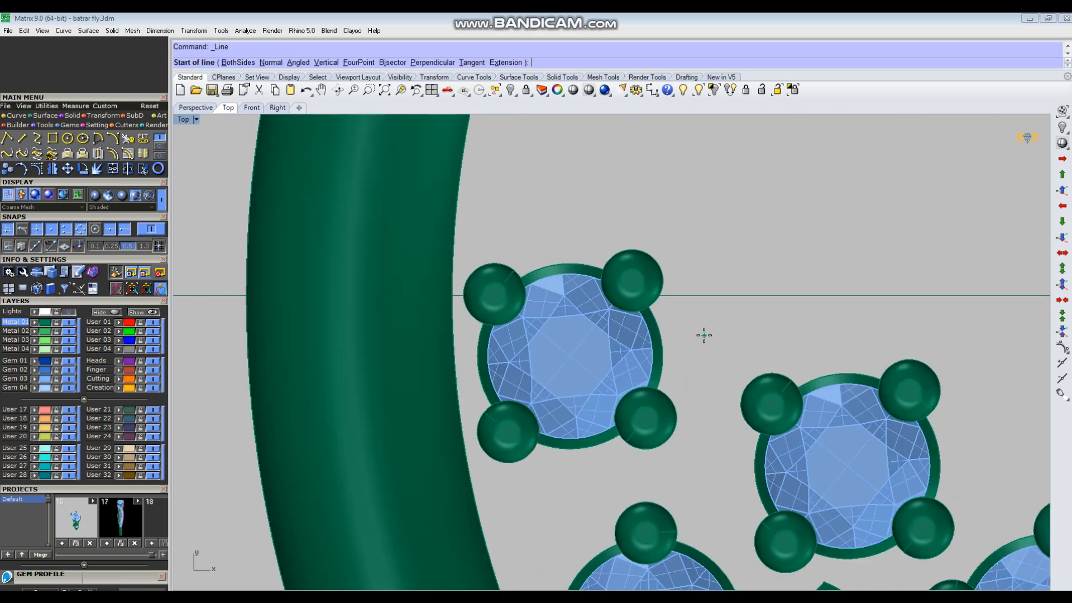
left_click(704, 335)
left_click(792, 342)
Step: Rebuild the short line with a point count of 4 and degree 3, deleting the input
left_click_drag(795, 320, 751, 337)
type("re")
key("Return")
key("Return")
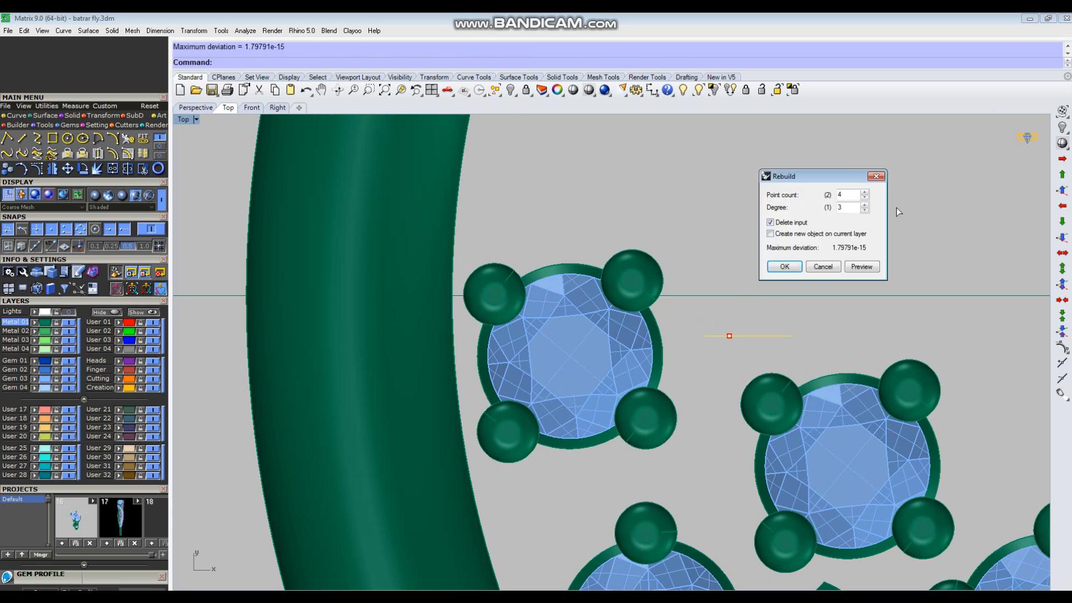
left_click(785, 267)
Step: Move the rebuilt line between the ring and the outermost gem setting and rotate it slightly toward the gem's centre
left_click_drag(777, 305, 502, 332)
right_click_drag(563, 335, 636, 313)
scroll(663, 292, "down", 4)
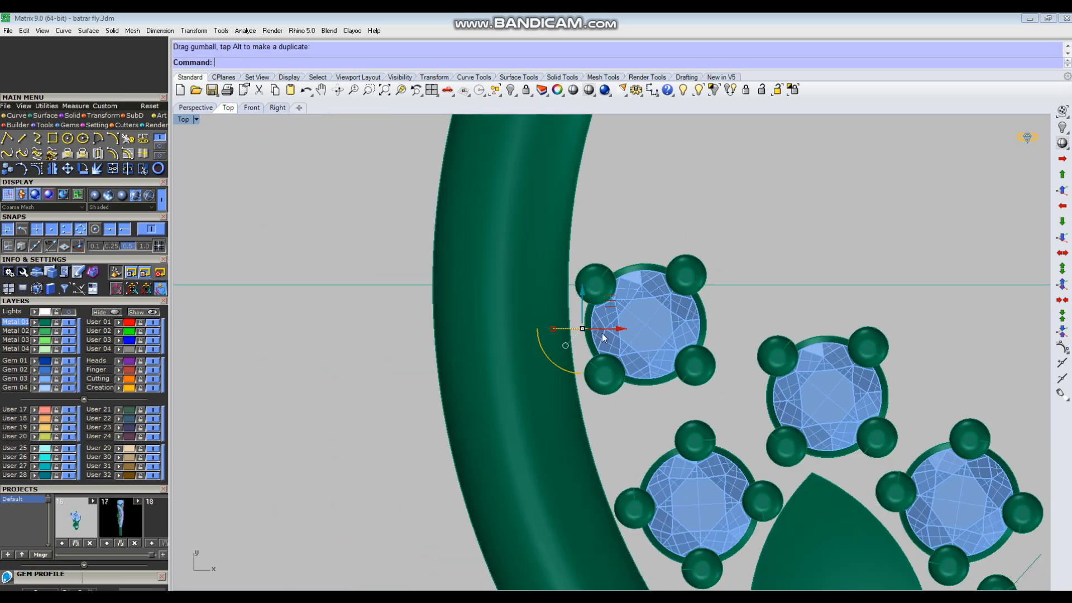
scroll(602, 333, "up", 2)
left_click_drag(552, 369, 568, 294)
scroll(564, 355, "up", 3)
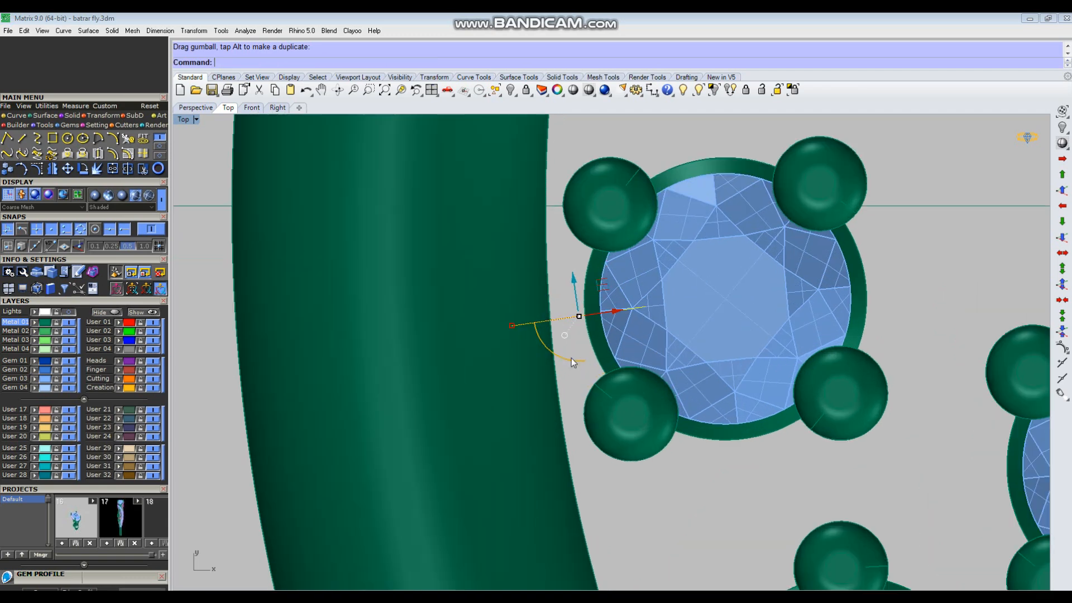
scroll(535, 326, "down", 4)
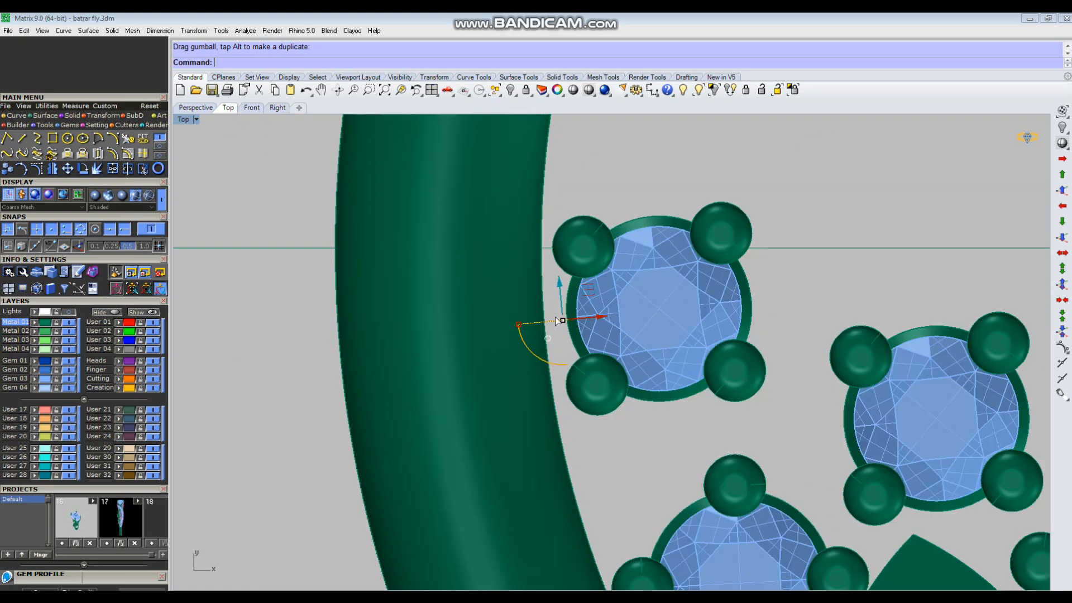
Step: Turn on the line's control points in Perspective and bend its free end toward the base of the gem setting
key("ctrl+F4")
right_click_drag(927, 413, 541, 287)
scroll(540, 287, "up", 5)
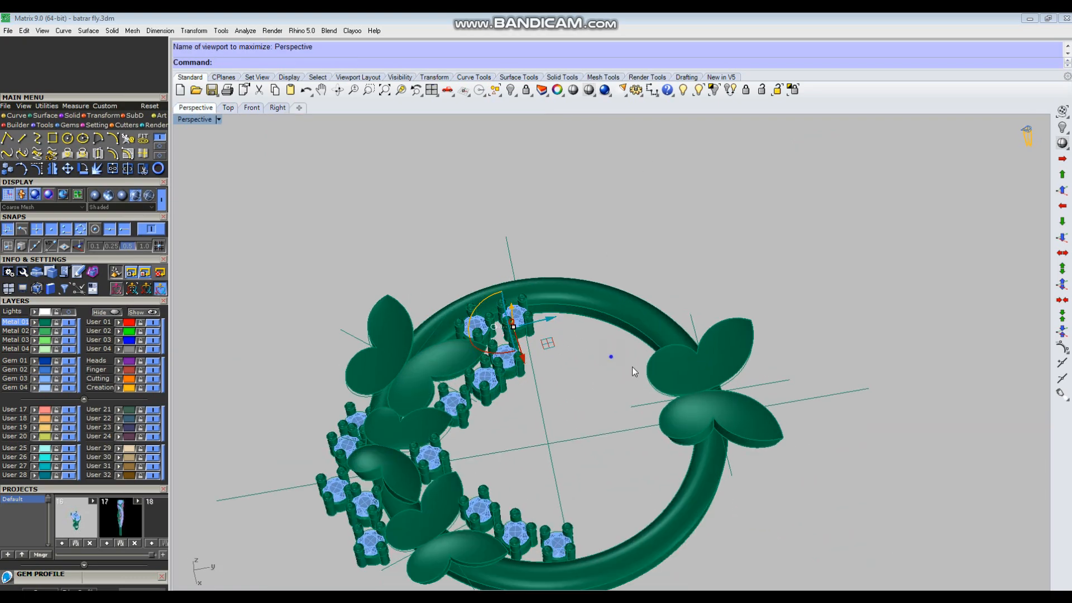
right_click_drag(698, 386, 622, 318)
scroll(625, 319, "up", 6)
right_click_drag(690, 380, 761, 347)
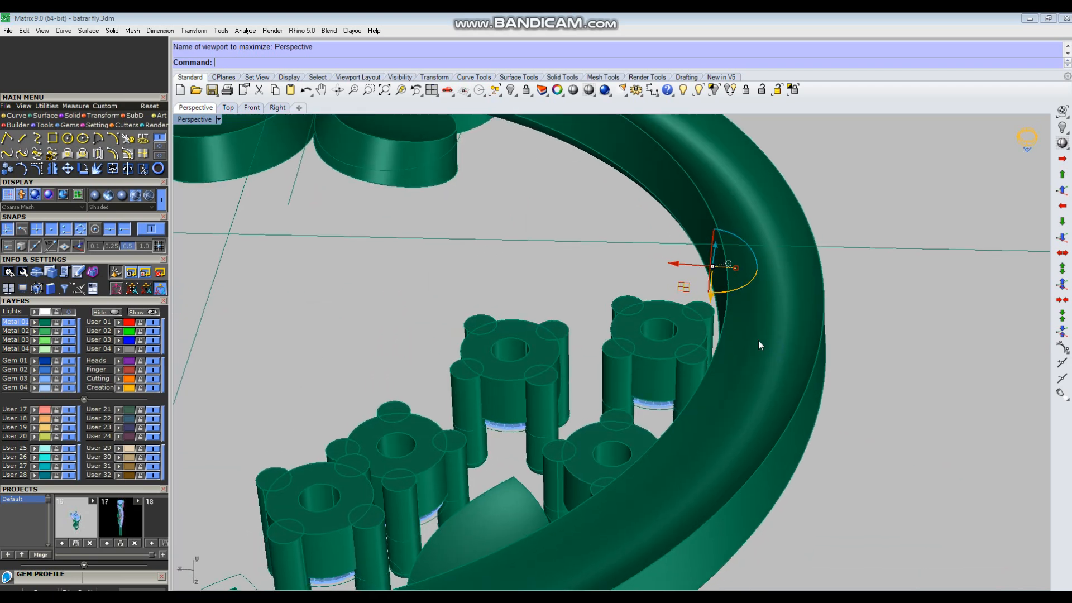
scroll(746, 313, "up", 5)
key("F10")
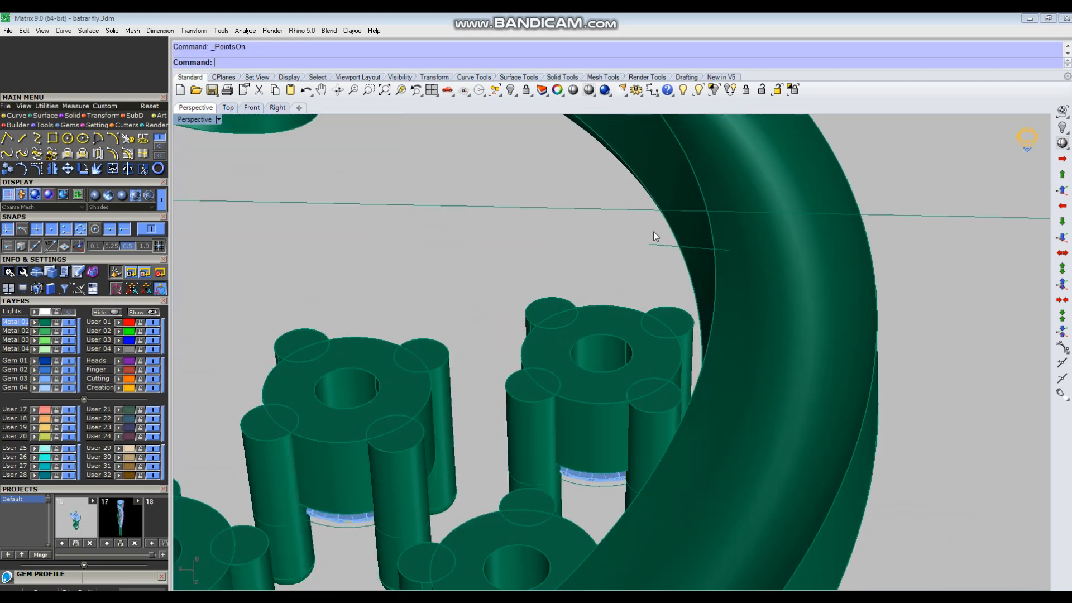
left_click_drag(652, 260, 651, 265)
right_click_drag(665, 296, 685, 258)
left_click_drag(688, 267, 680, 337)
key("F10")
scroll(624, 289, "up", 4)
left_click_drag(655, 321, 652, 372)
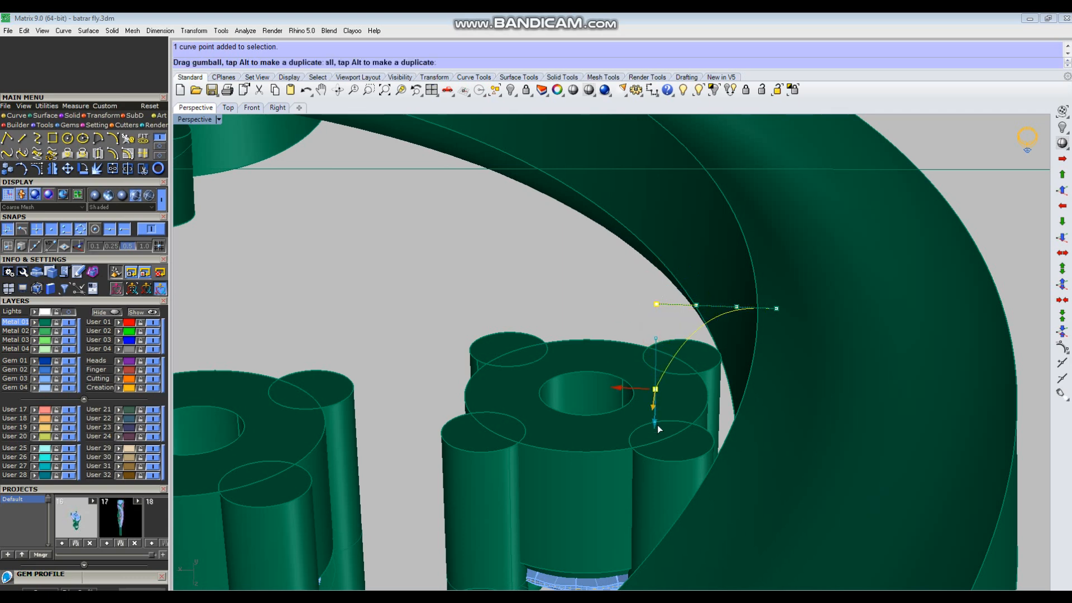
left_click_drag(658, 434, 659, 434)
Step: Adjust the curve's control points to form a smooth arc from the ring's inner wall to the setting's base
left_click(673, 380)
left_click(727, 306)
right_click_drag(728, 306, 626, 335)
left_click_drag(620, 381, 631, 381)
left_click_drag(644, 253, 704, 346)
right_click_drag(703, 346, 695, 302)
left_click_drag(677, 330, 670, 340)
left_click_drag(651, 306, 649, 298)
right_click_drag(648, 319, 624, 306)
left_click_drag(659, 337, 648, 350)
Step: Select the three control points nearest the ring and shift them together to refine the arc
left_click(570, 313)
mouse_move(757, 331)
right_mouse_down()
mouse_move(765, 326)
mouse_move(762, 352)
right_mouse_up()
scroll(655, 285, "up", 4)
left_click(572, 264)
left_click_drag(594, 271, 833, 370)
right_click_drag(833, 371, 704, 350)
left_click(702, 293)
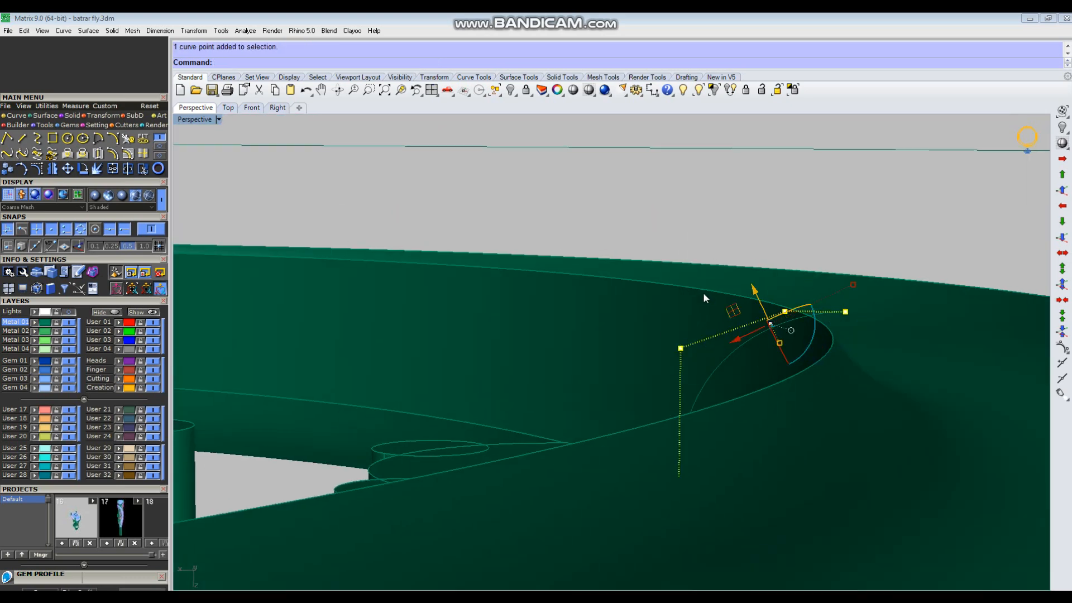
right_click_drag(703, 293, 746, 293)
left_click_drag(746, 293, 747, 348)
right_click_drag(782, 211, 755, 367)
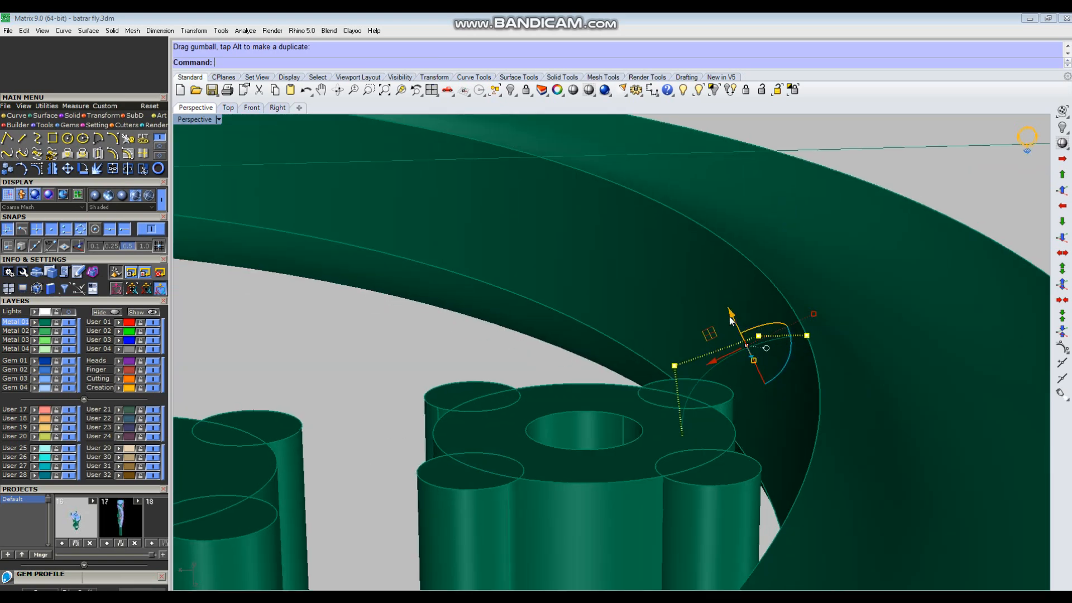
Step: Leave control-point editing and rebuild the arc curve with the current rebuild settings
key("Escape")
left_click(747, 350)
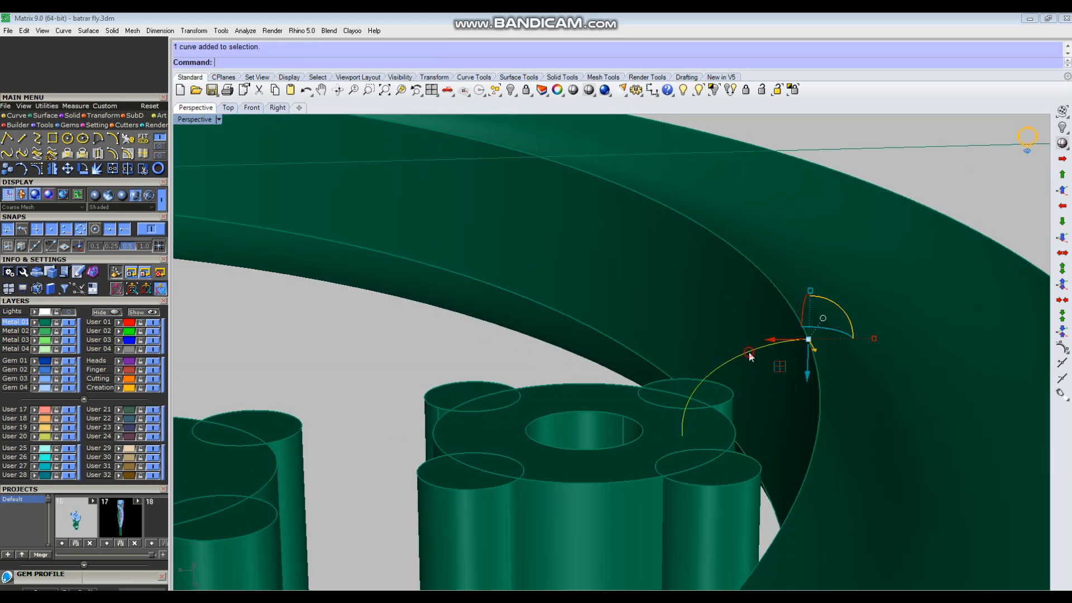
type("rebuild")
key("Return")
key("Return")
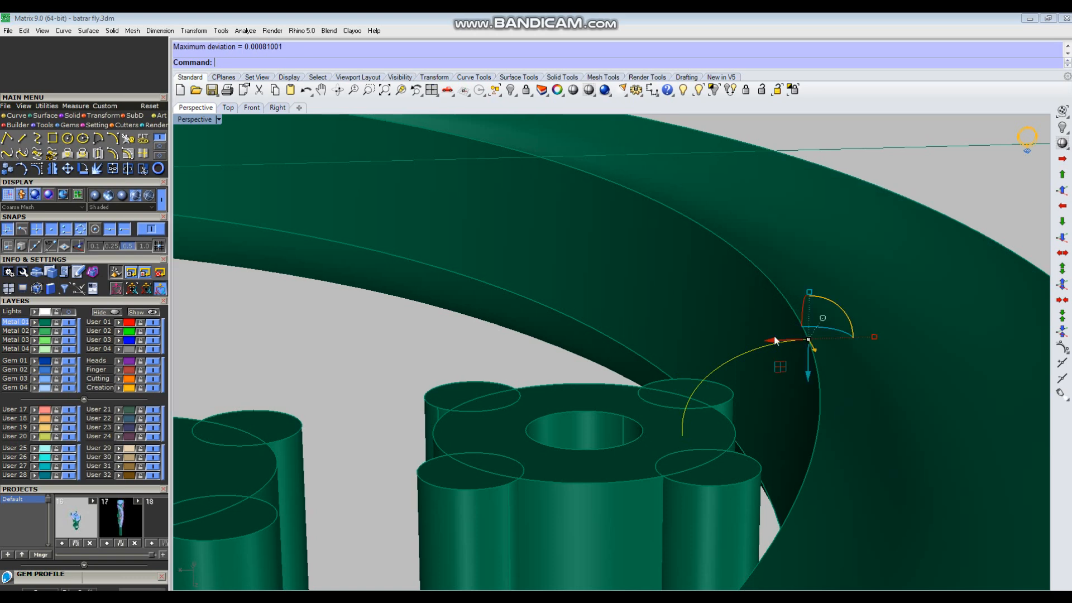
Step: Pipe the arc curve with rounded caps and the default 0.500 radius
type("pipe")
key("Return")
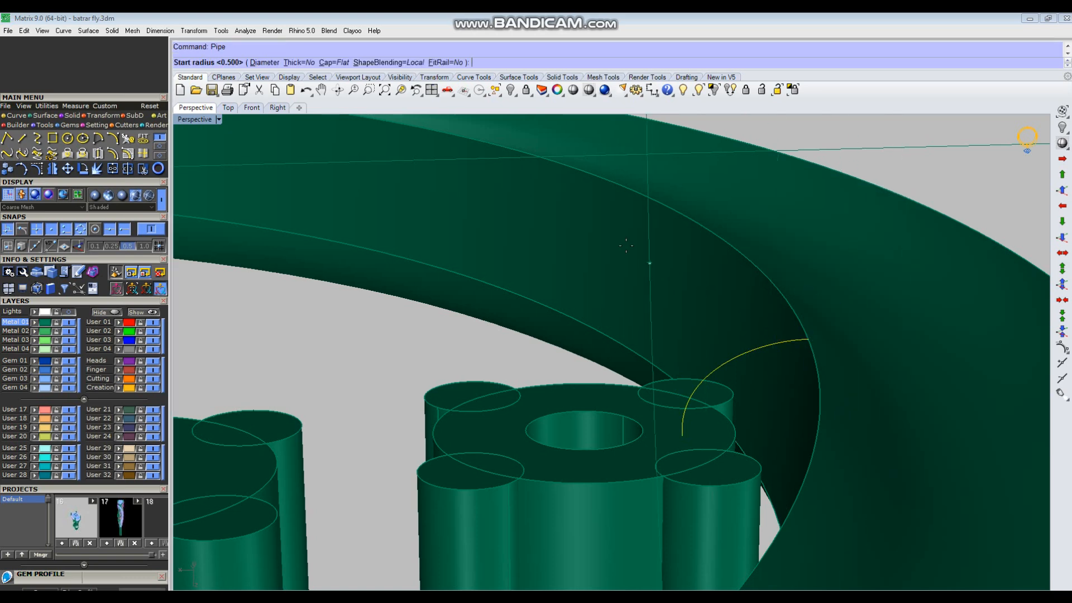
left_click(333, 62)
left_click(267, 62)
key("Return")
key("Return")
key("Return")
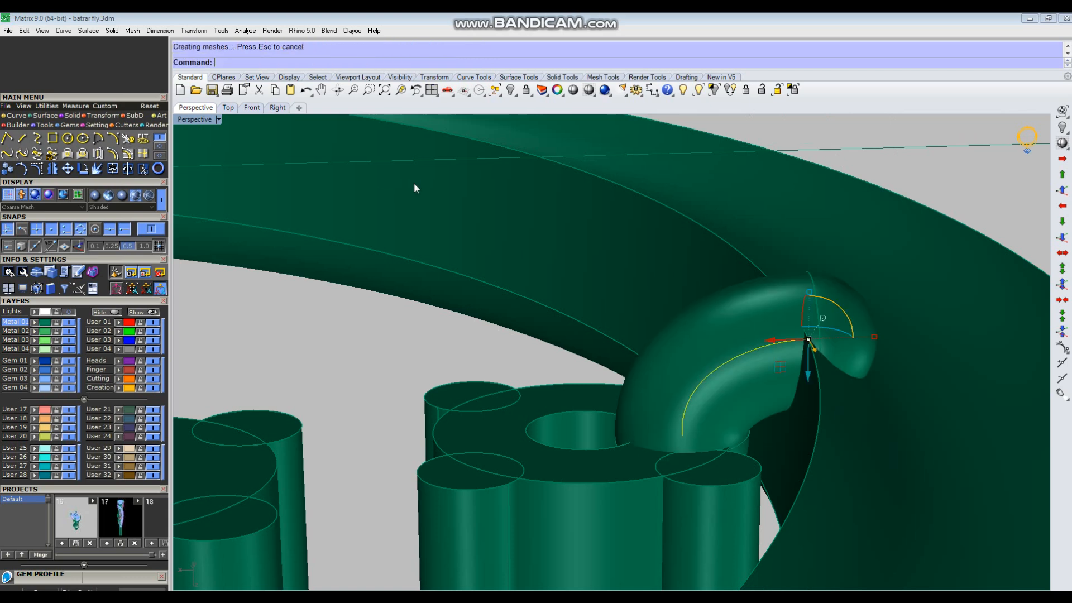
Step: Group the pipe with its curve and nudge it slightly toward the gem setting in the Top view
left_click(751, 318, "shift")
scroll(744, 317, "down", 3)
key("ctrl+g")
key("ctrl+F1")
scroll(559, 327, "up", 4)
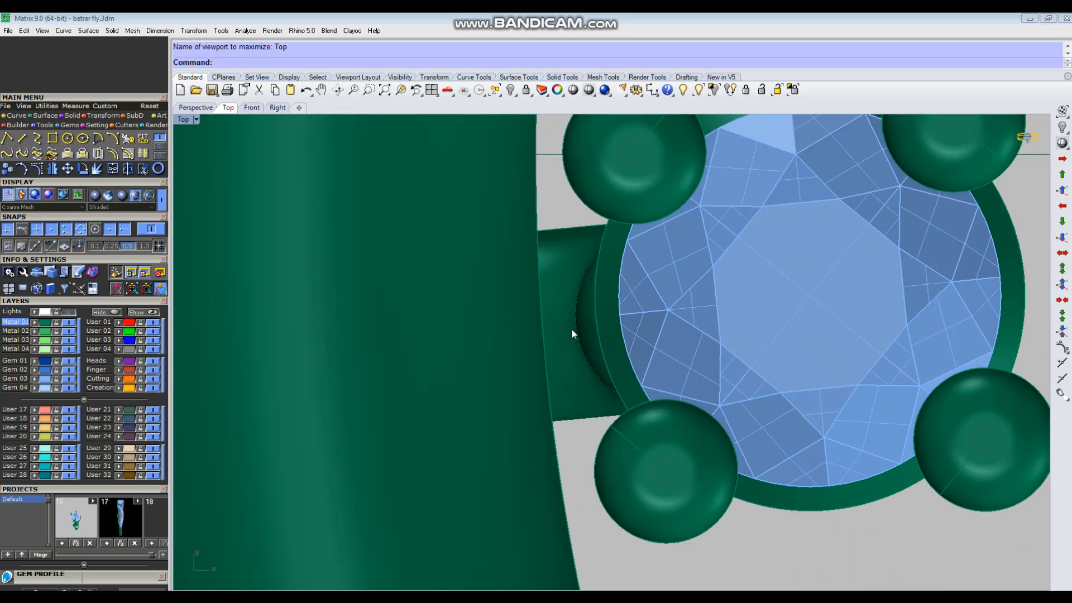
left_click_drag(612, 302, 621, 301)
scroll(634, 317, "down", 5)
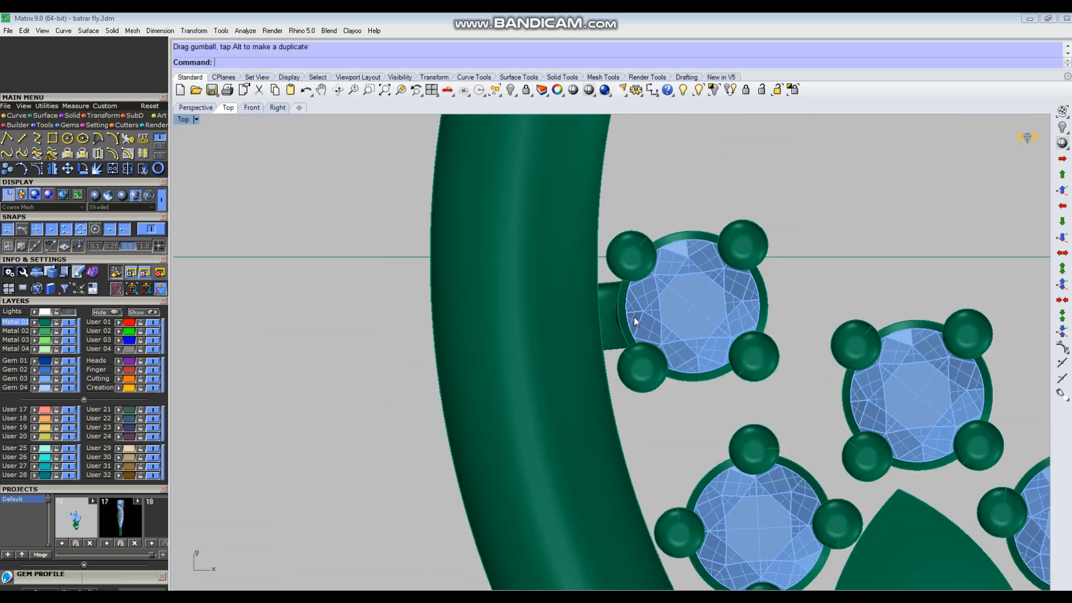
Step: Assign the grouped pipe connector and its curve beside the upper-left gem setting to the Metal 04 layer
key("ctrl+F4")
right_click_drag(696, 378, 665, 400)
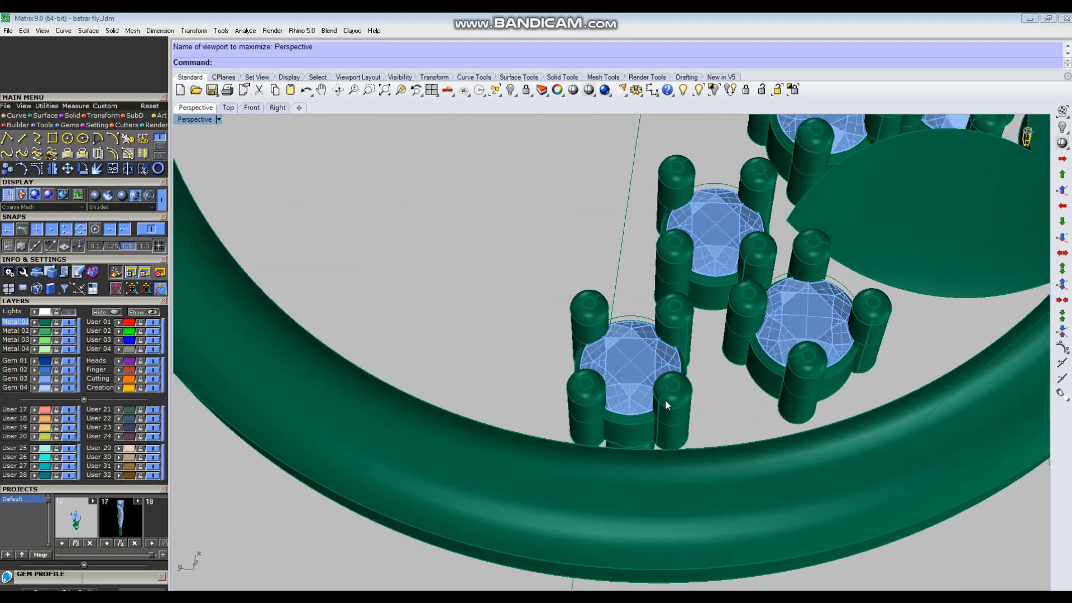
scroll(665, 400, "down", 3)
right_click_drag(665, 400, 693, 412)
key("ctrl+F1")
scroll(588, 341, "up", 3)
left_click(622, 310)
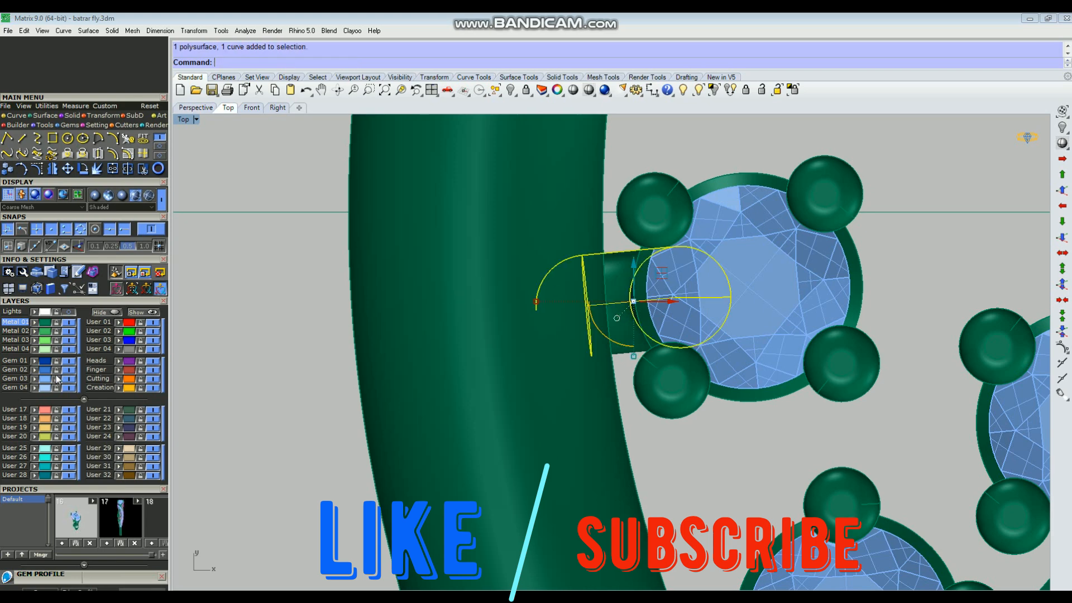
scroll(530, 323, "down", 3)
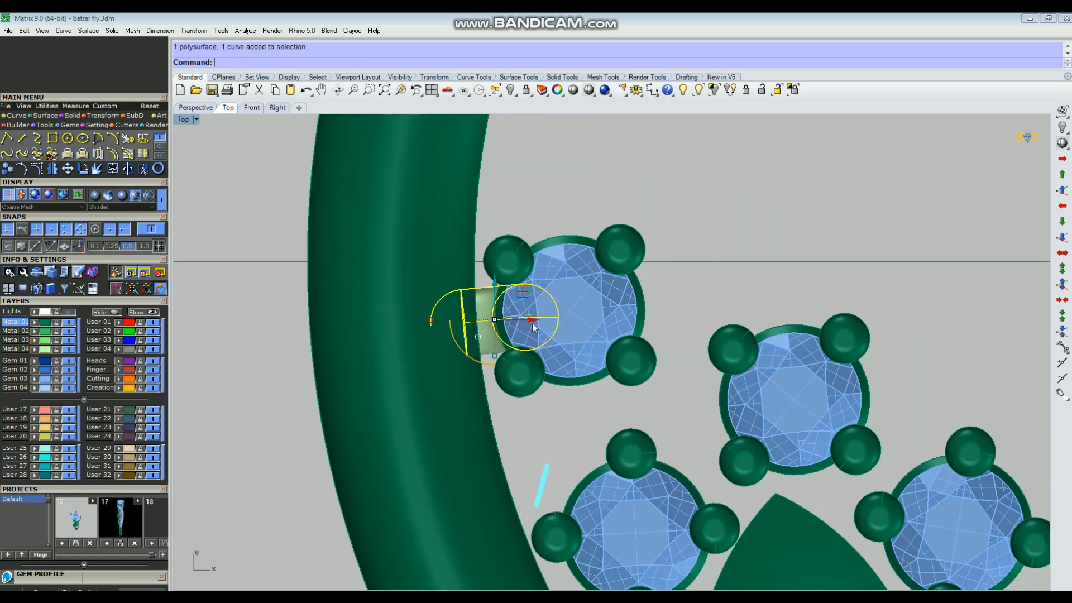
Step: Copy the pipe connector group to the lower neighbouring gem setting and rotate it to bridge the setting and the ring
left_click_drag(525, 295, 698, 334)
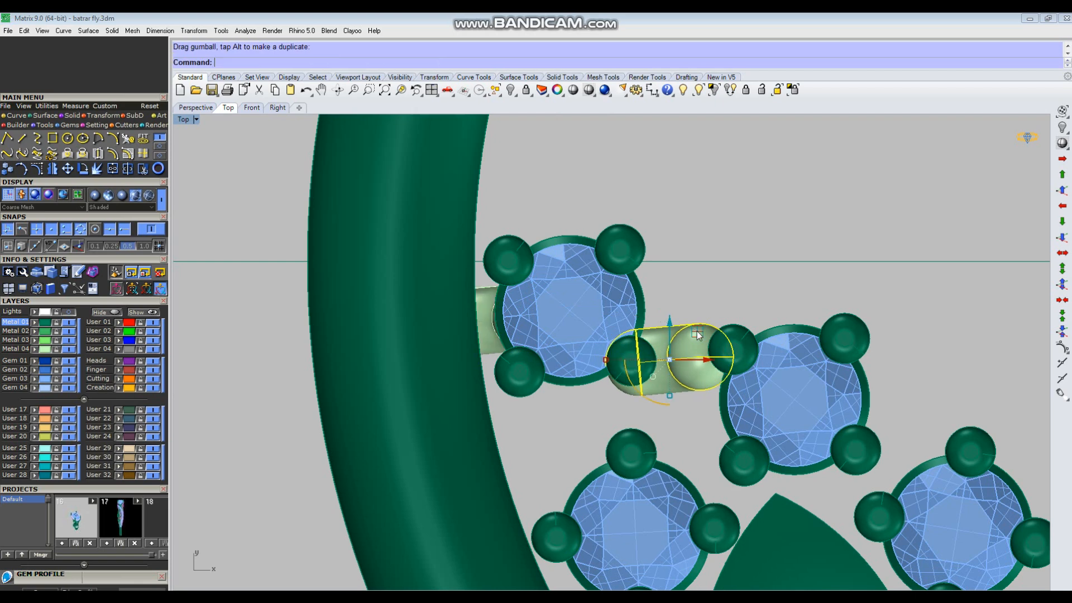
mouse_move(652, 376)
left_mouse_down()
mouse_move(642, 383)
mouse_move(638, 370)
left_mouse_up()
right_click_drag(709, 384, 682, 307)
left_click_drag(677, 271, 581, 430)
right_click_drag(582, 430, 605, 304)
left_click_drag(527, 392, 562, 419)
mouse_move(577, 326)
left_mouse_down()
mouse_move(562, 321)
mouse_move(571, 326)
left_mouse_up()
left_click_drag(534, 400, 531, 401)
scroll(647, 347, "down", 4)
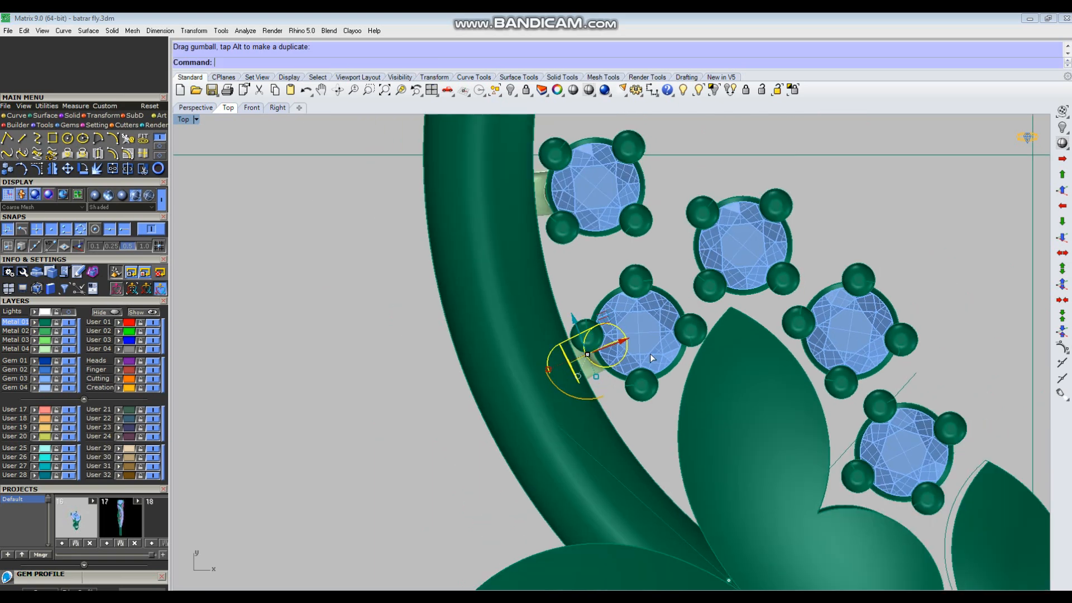
Step: Delete the copied connector's pipe solid in the Perspective view, keeping its arc curve
key("ctrl+F4")
right_click_drag(670, 363, 739, 441)
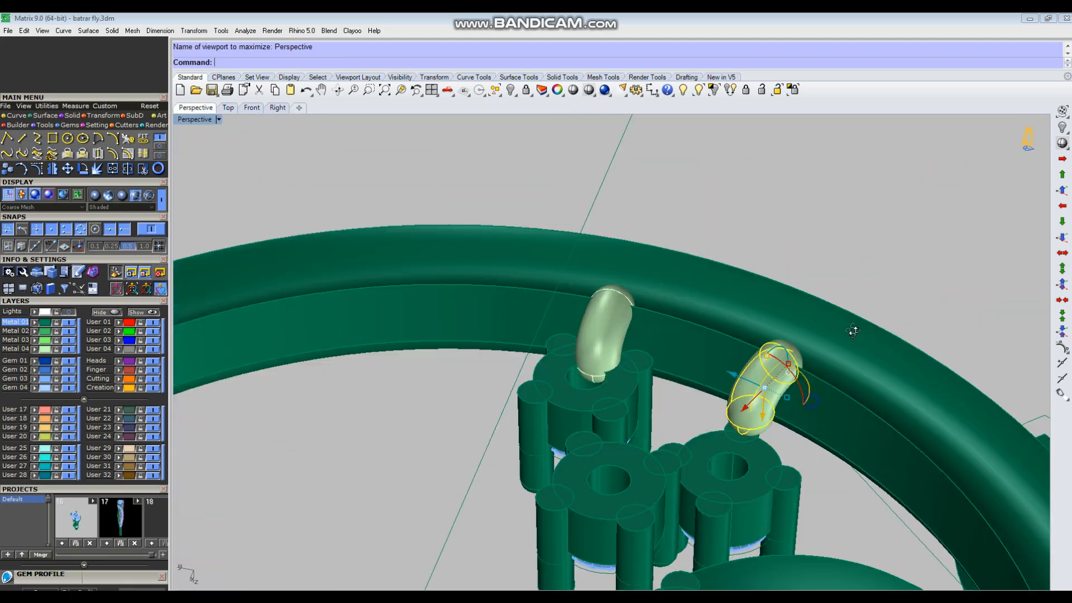
scroll(739, 447, "up", 4)
scroll(729, 426, "up", 3)
left_click_drag(710, 430, 701, 440)
key("Delete")
key("ctrl+z")
left_click(670, 454)
key("Delete")
right_click_drag(670, 454, 651, 480)
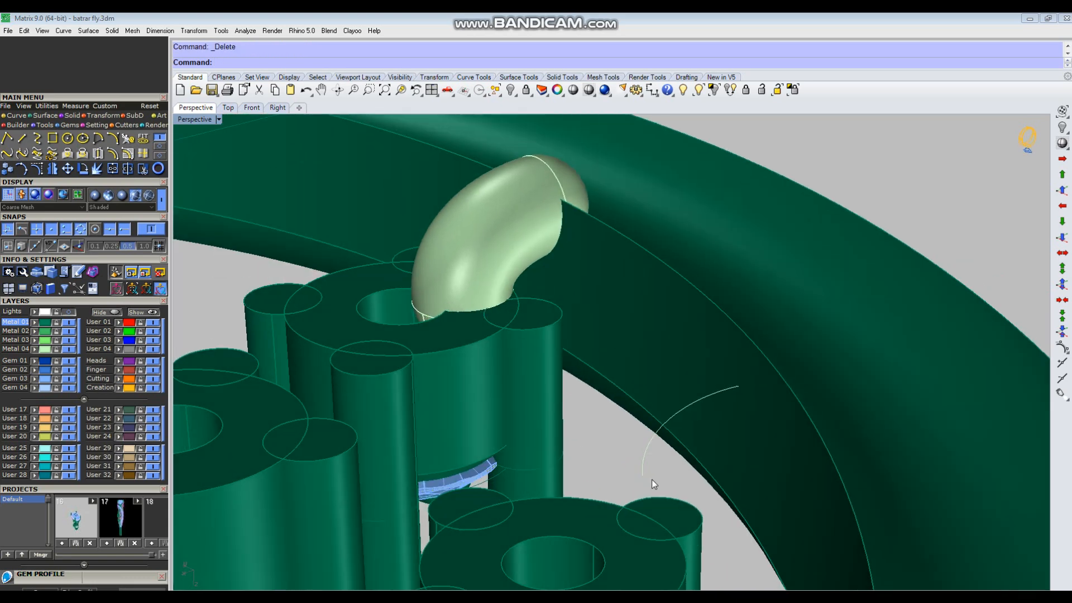
Step: Show the copied arc's control points and shift them so the curve fits between the gem setting and the ring
left_click(662, 467)
right_click_drag(616, 431, 614, 450)
key("F10")
left_click_drag(618, 443, 684, 487)
key("ctrl+z")
left_click_drag(609, 474, 710, 437)
scroll(648, 418, "down", 5)
left_click_drag(646, 415, 644, 468)
Step: Pipe the adjusted arc curve with a 0.400 radius at both ends
scroll(676, 435, "up", 5)
left_click(633, 380)
key("Return")
key("Return")
key("Return")
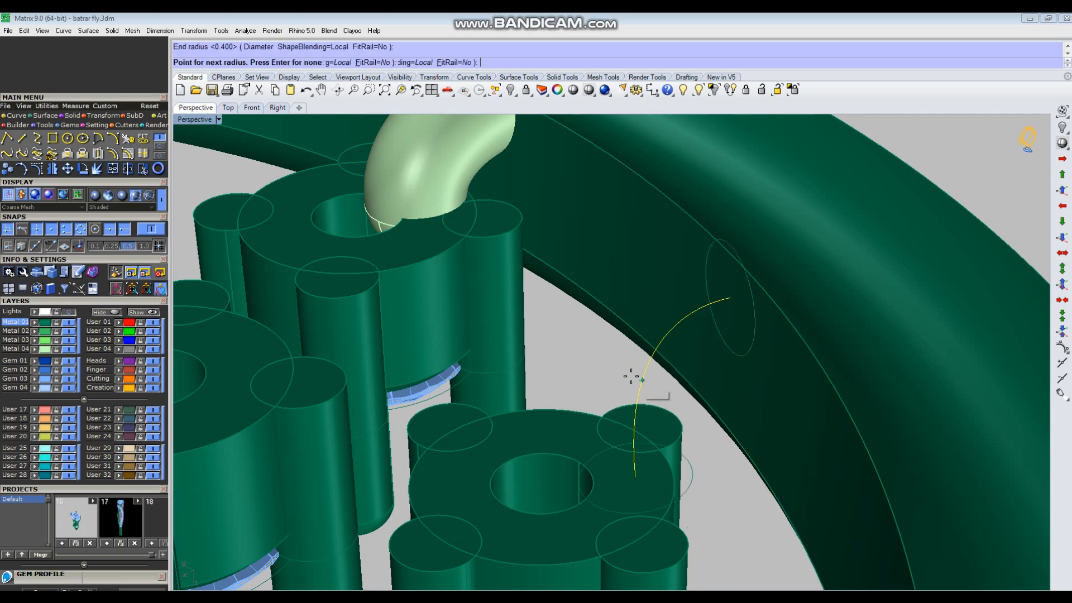
Step: Group the new pipe with its arc curve and assign the group to the Metal 04 layer
left_click(664, 408)
left_click(646, 383, "shift")
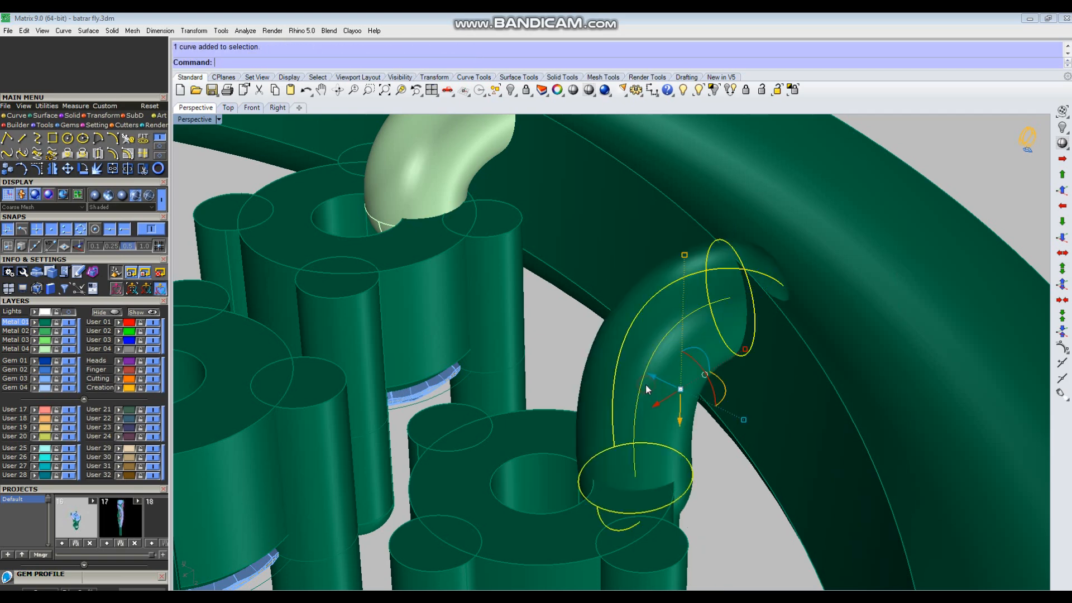
key("ctrl+g")
left_click(33, 349)
key("Escape")
right_click_drag(719, 348, 712, 303)
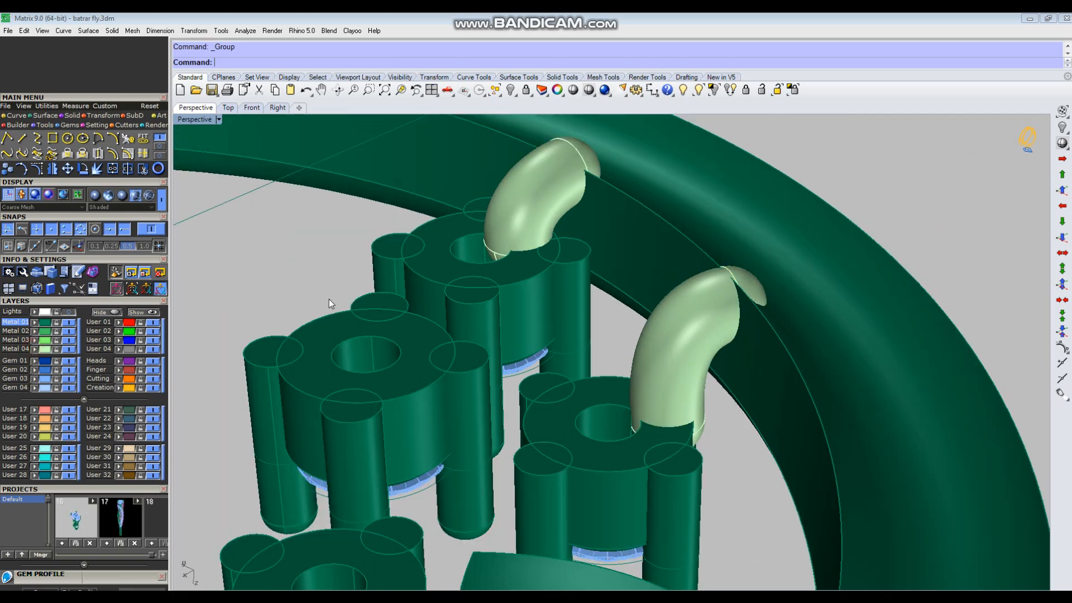
Step: Make Metal 04 the current layer and draw a slanted line across the upper butterfly's right wing in the Top view
left_click(15, 349)
right_click_drag(359, 397, 675, 372)
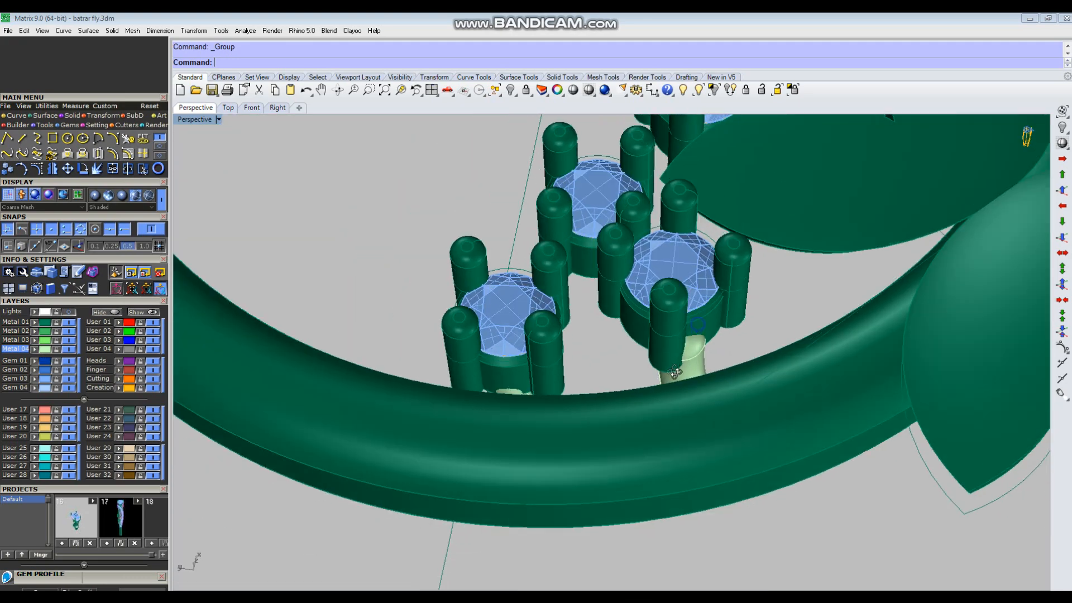
key("ctrl+F2")
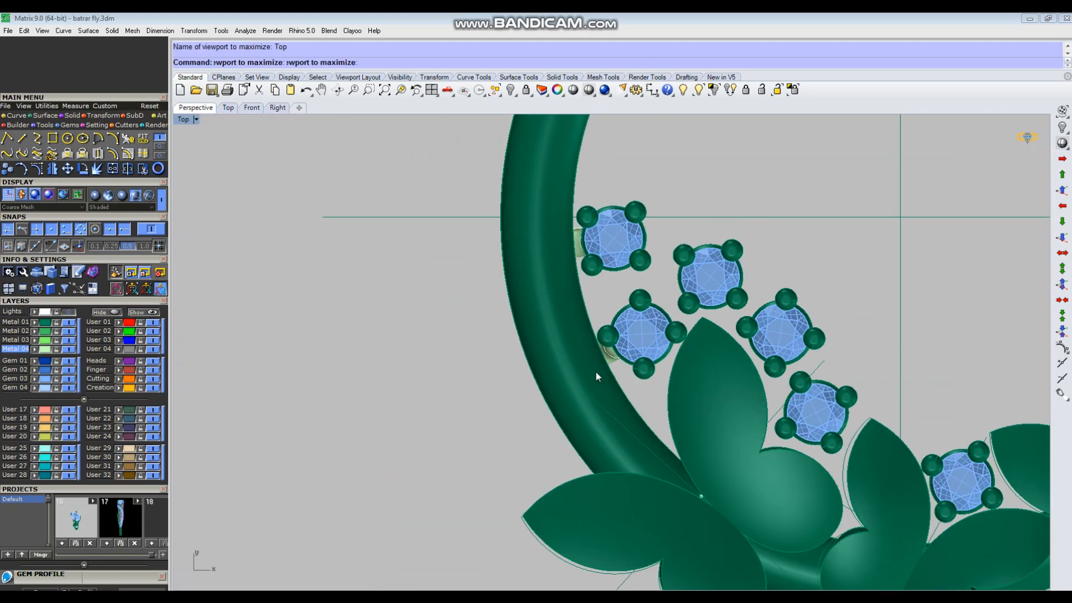
scroll(633, 311, "down", 2)
right_click_drag(867, 414, 711, 387)
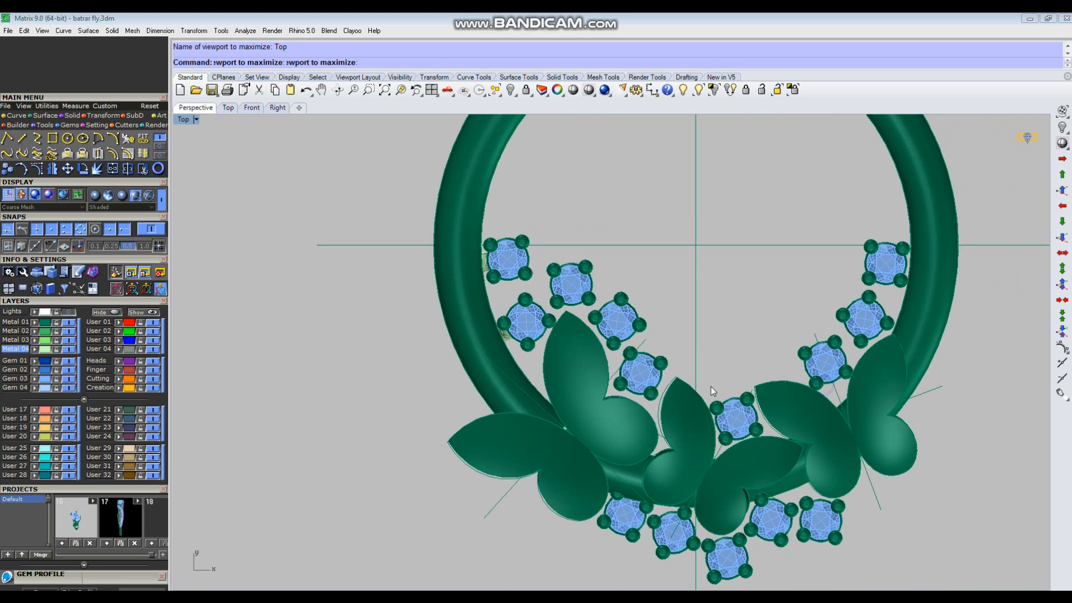
right_click_drag(633, 381, 604, 332)
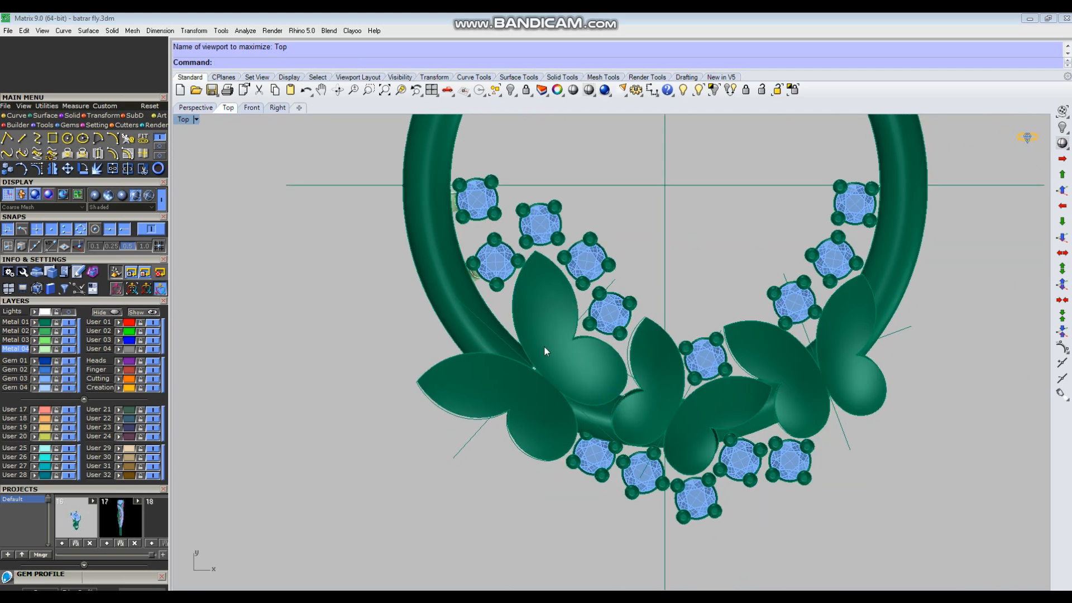
scroll(543, 346, "down", 2)
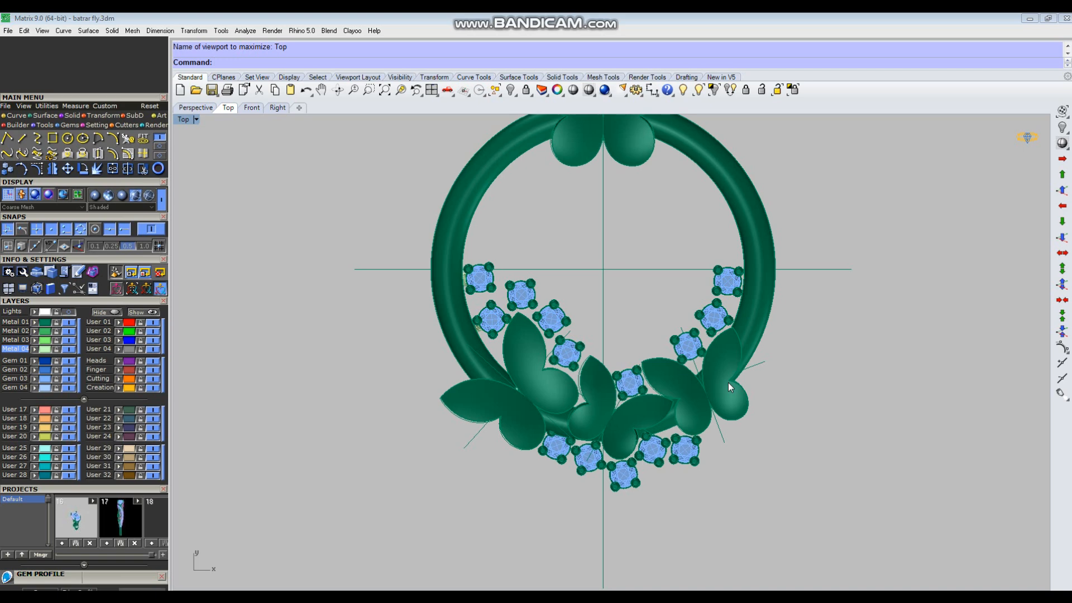
right_click_drag(717, 369, 693, 467)
scroll(579, 209, "up", 6)
right_click_drag(689, 278, 676, 335)
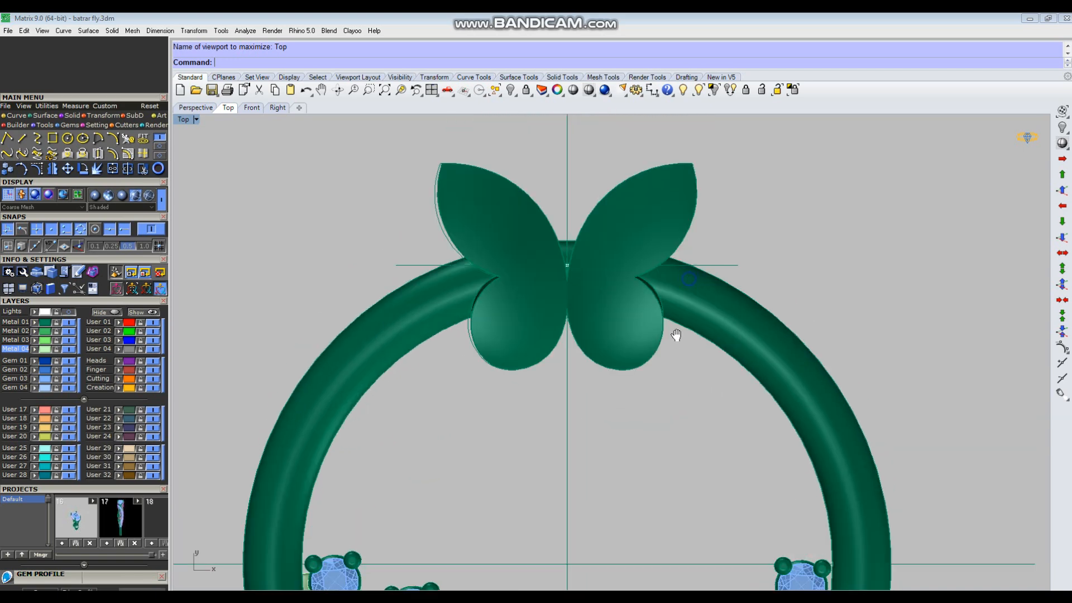
right_click(677, 335)
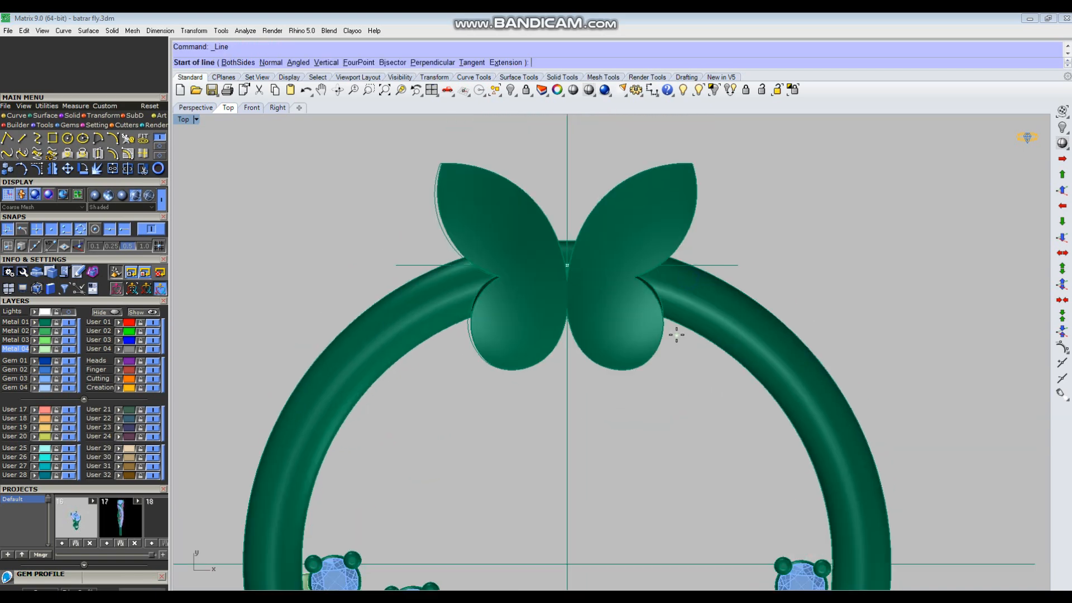
left_click(582, 391)
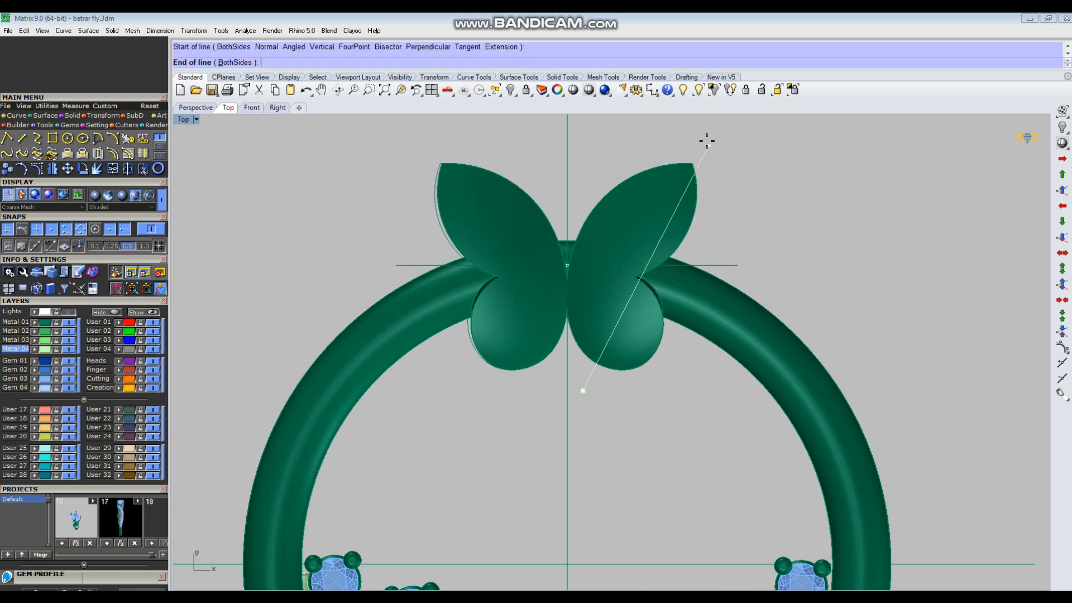
left_click(700, 124)
Step: Mirror the slanted line across the Y axis onto the upper butterfly's left wing
left_click(691, 144)
type("mirror")
key("Return")
type("y")
key("Return")
scroll(620, 317, "down", 5)
right_click_drag(620, 316, 626, 247)
Step: Draw a diagonal line through the wing of the lower-right butterfly that overlaps the ring
right_click_drag(727, 439, 724, 383)
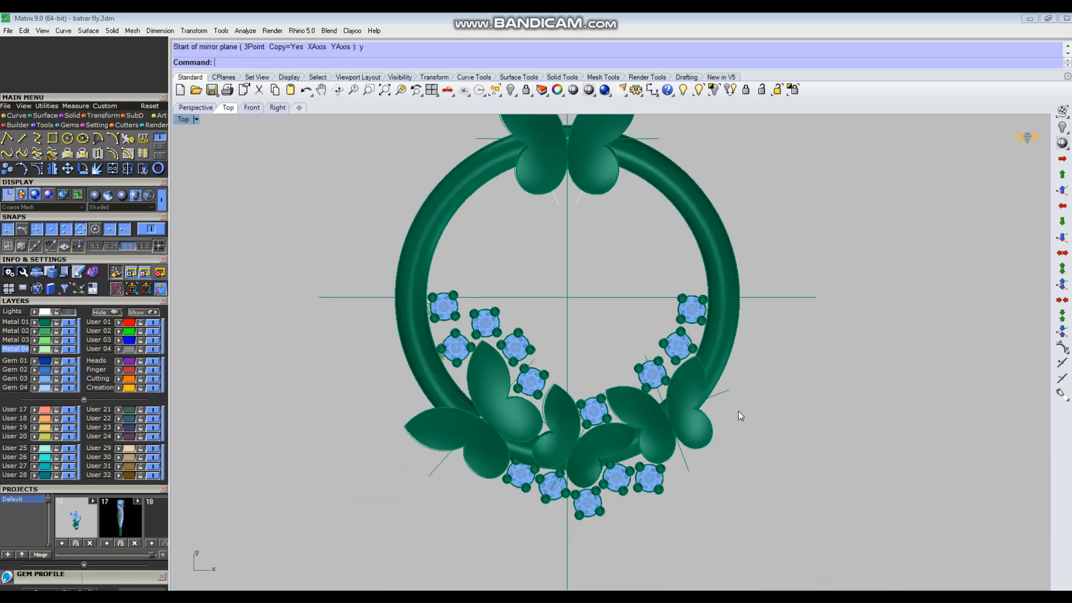
scroll(739, 414, "up", 4)
type("l")
key("Return")
scroll(714, 414, "up", 2)
scroll(667, 351, "up", 2)
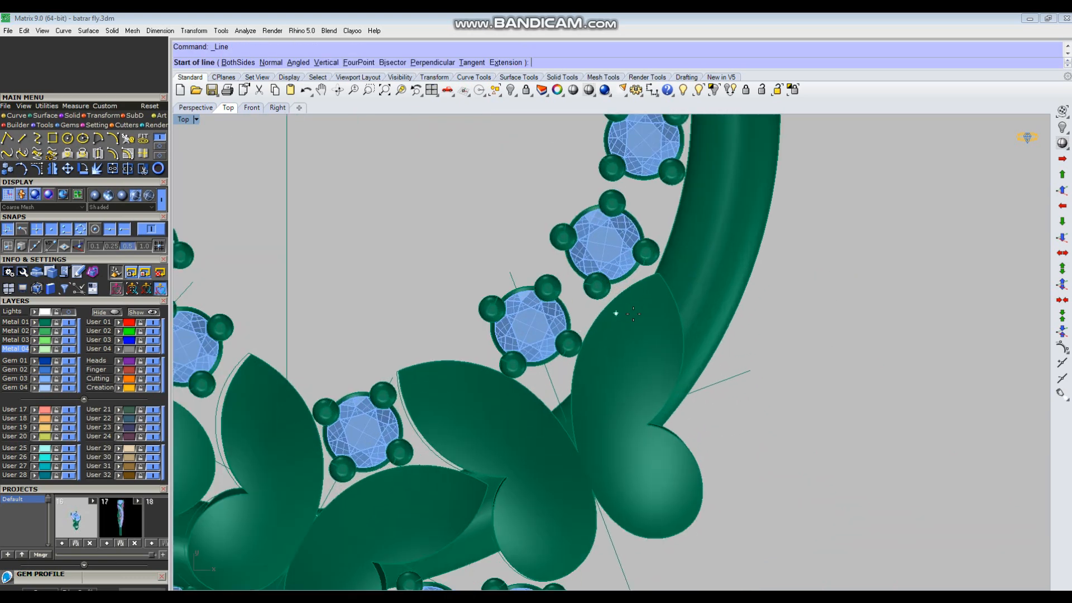
left_click(516, 276)
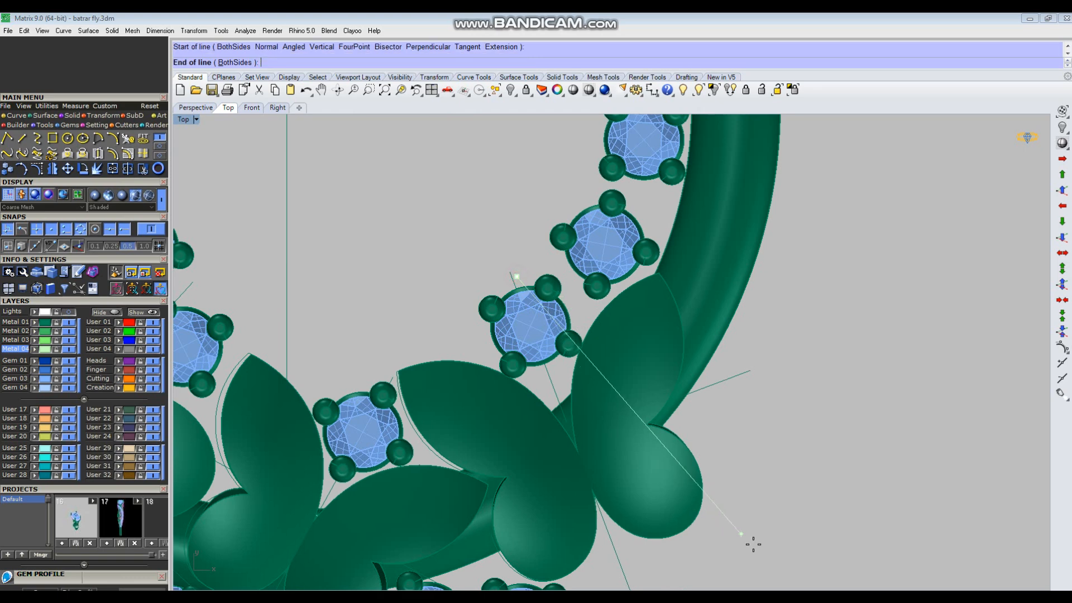
left_click(754, 552)
left_click(730, 529)
scroll(779, 430, "down", 5)
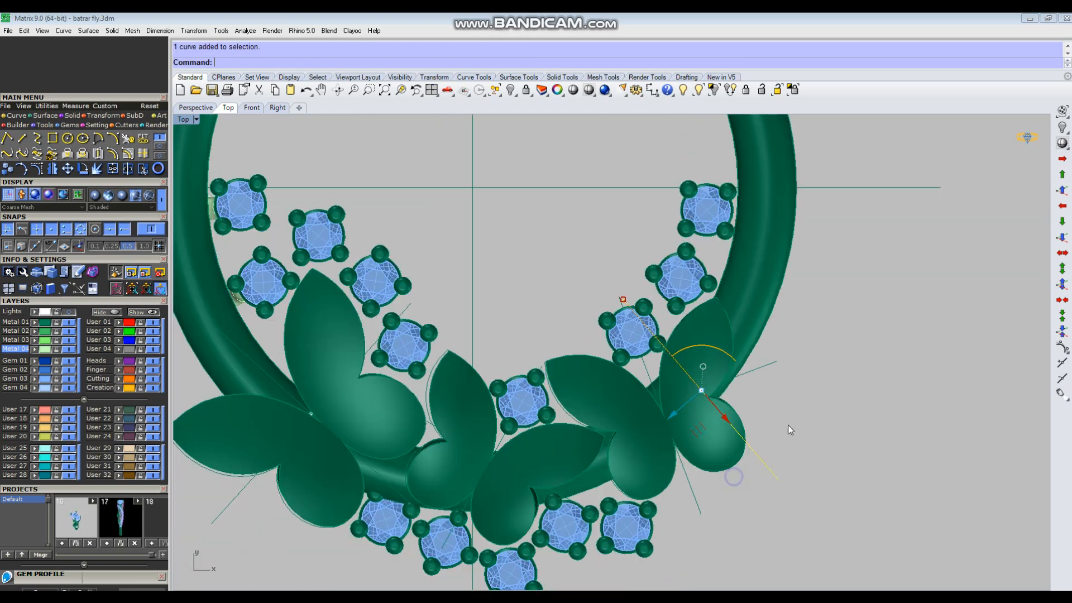
Step: Draw a diagonal line along the axis of the lower-left butterfly, extending past both ends
scroll(417, 492, "up", 3)
key("Return")
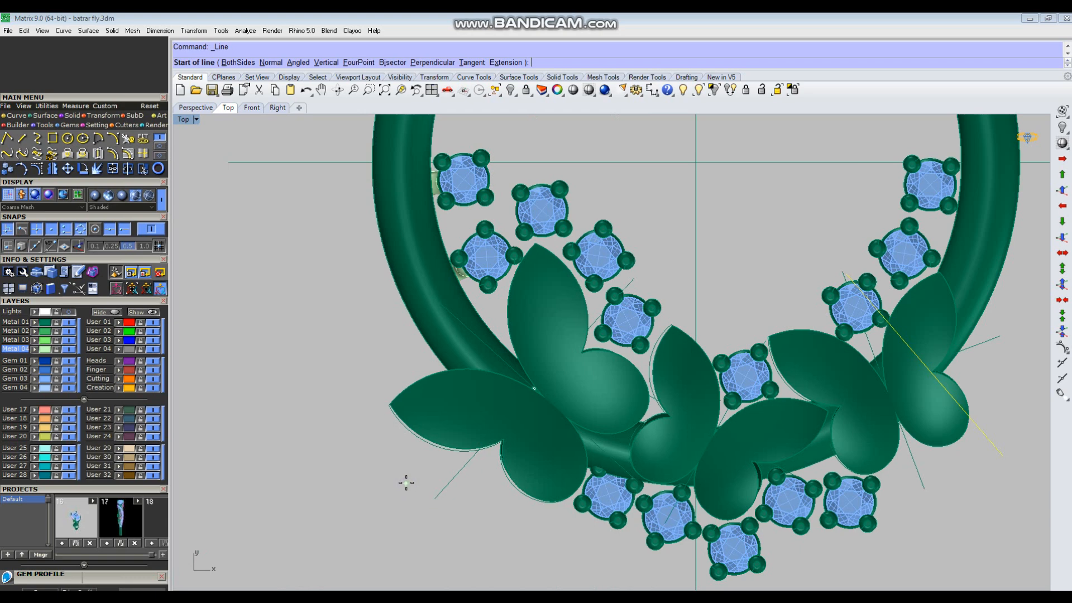
left_click(435, 498)
left_click(648, 265)
left_click(648, 269)
Step: Select all four guide lines and move them 50 units straight up, clear of the model
scroll(715, 361, "down", 3)
scroll(726, 375, "down", 2)
scroll(797, 414, "up", 2)
scroll(719, 271, "down", 2)
scroll(686, 237, "up", 1)
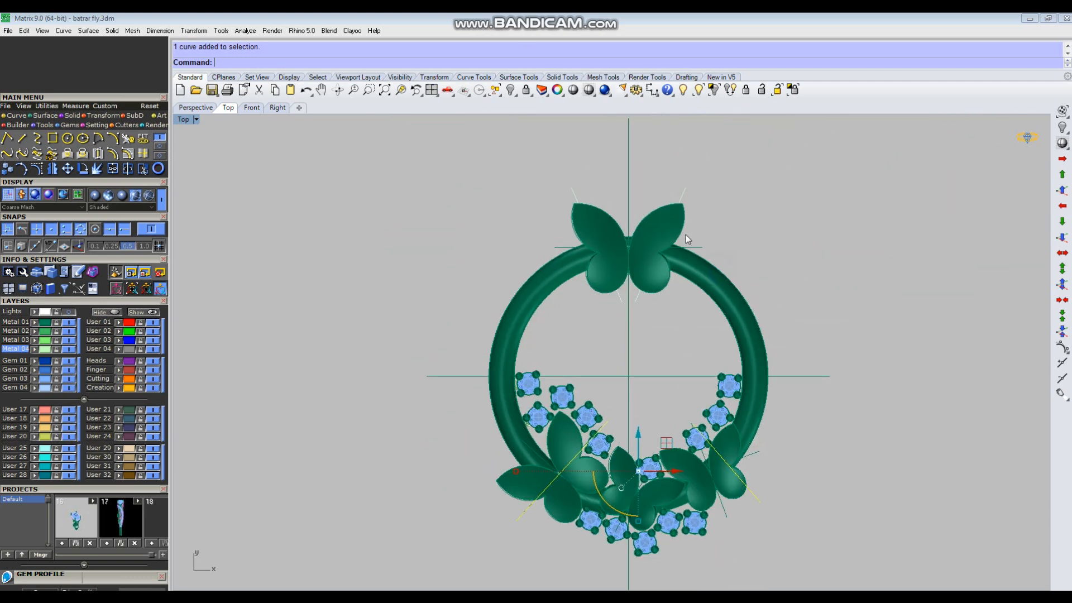
scroll(687, 238, "up", 2)
scroll(552, 184, "down", 3)
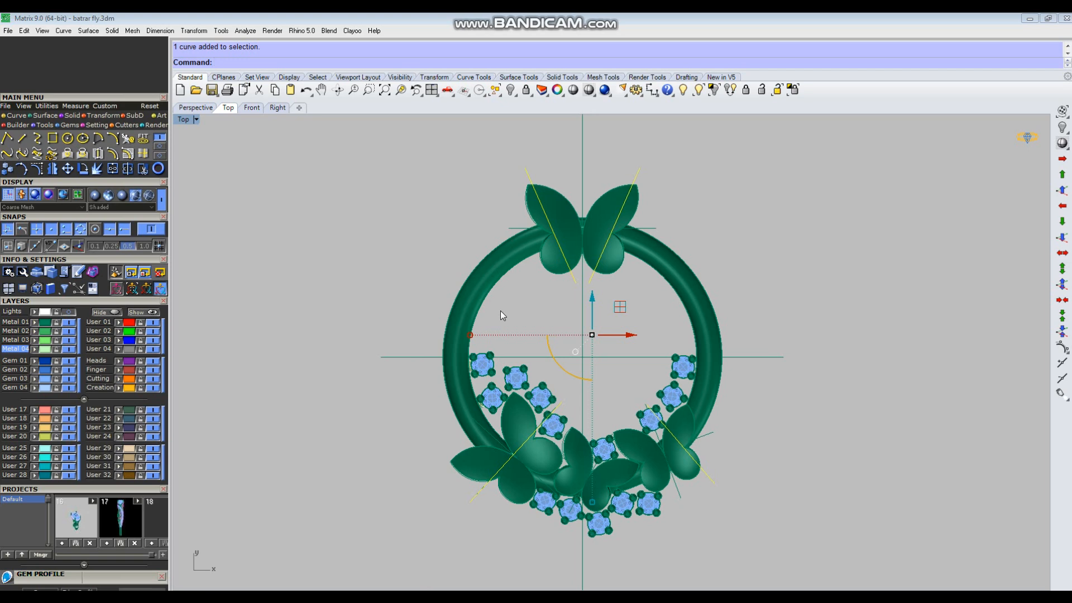
scroll(731, 473, "up", 2)
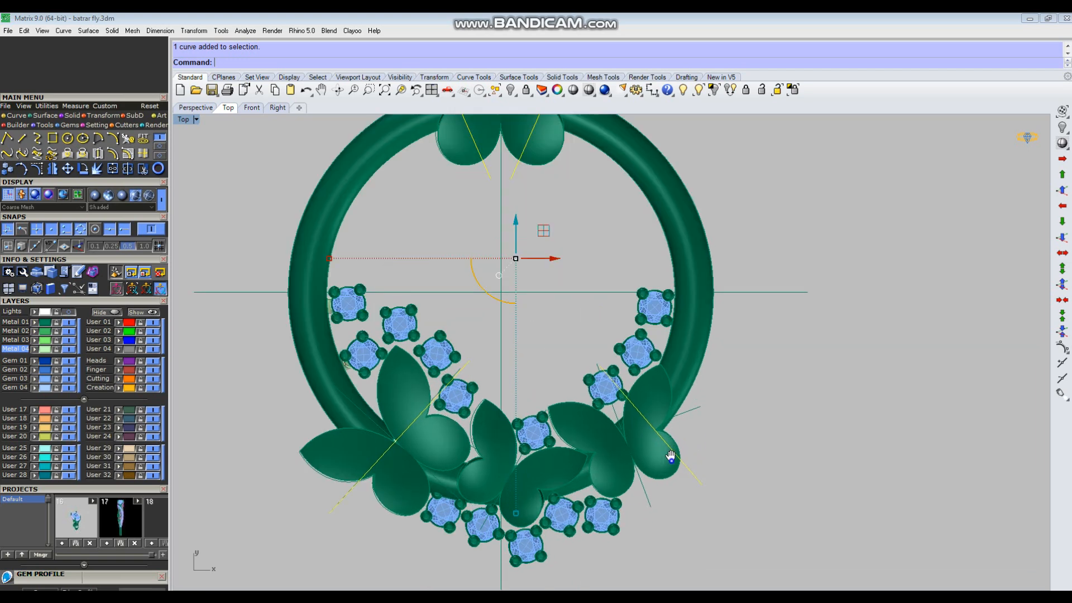
scroll(631, 438, "down", 5)
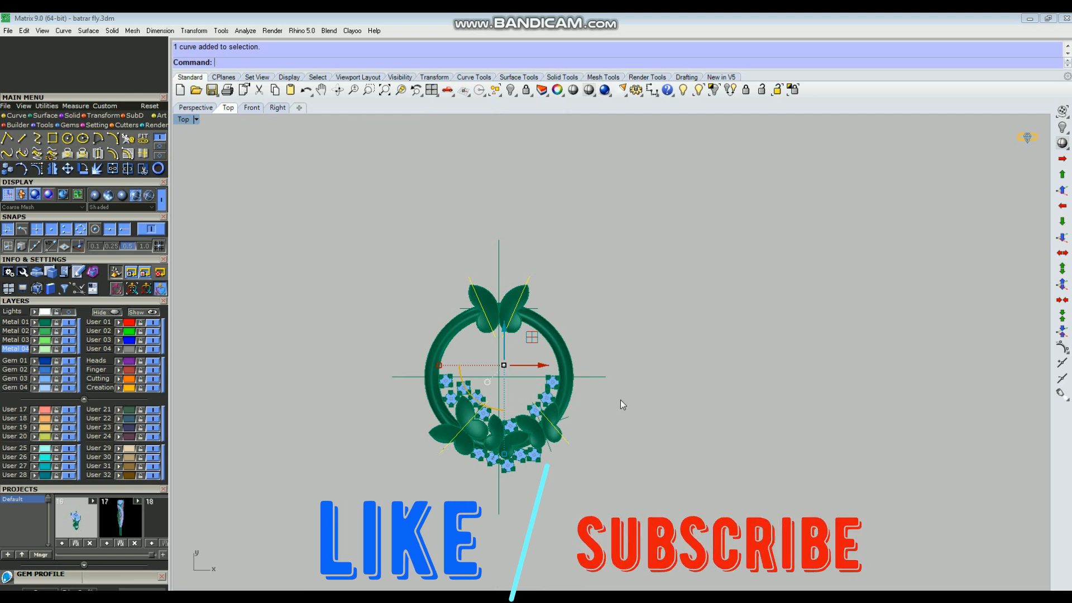
scroll(581, 418, "down", 2)
type("move")
key("Return")
left_click(738, 420)
type("50")
key("Return")
left_click(740, 281)
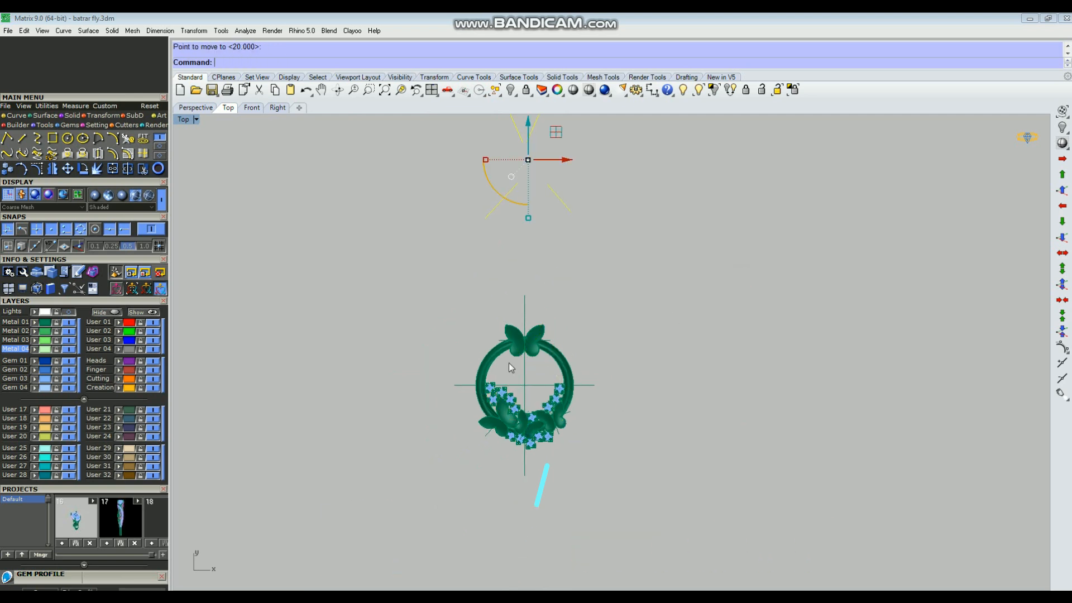
Step: Begin duplicating surface edges, picking the outline of the upper butterfly's right wing
scroll(531, 356, "up", 9)
type("de")
key("Return")
scroll(578, 315, "up", 2)
scroll(581, 314, "up", 2)
left_click(593, 302)
scroll(578, 325, "up", 4)
left_click(577, 333)
scroll(577, 332, "down", 4)
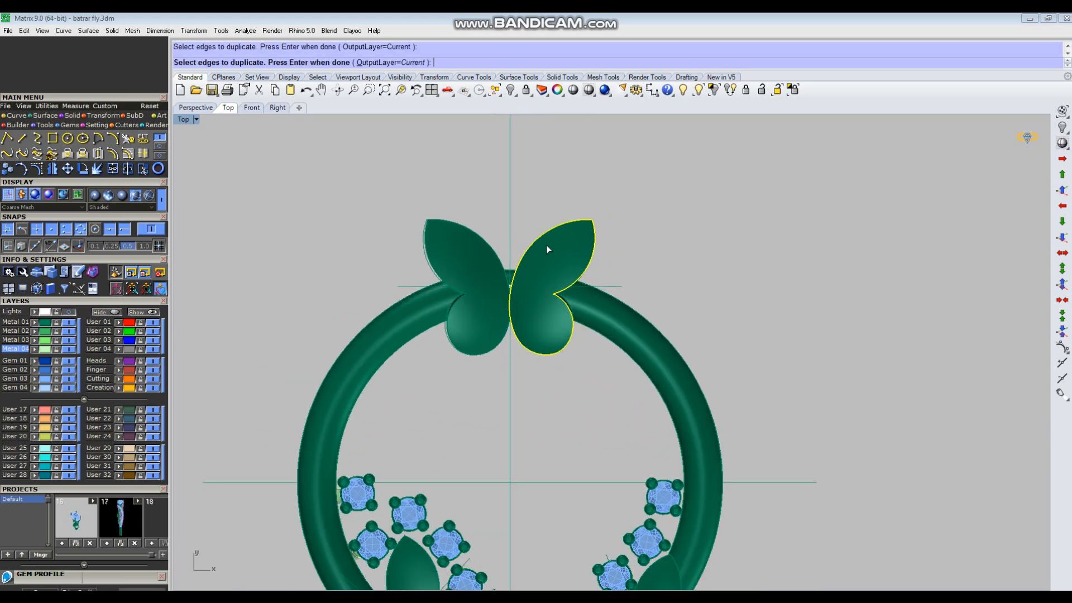
Step: Add the outlines of the lower-right wing and both lower-left butterfly wings and complete the edge duplication
scroll(645, 409, "up", 6)
left_click(666, 382)
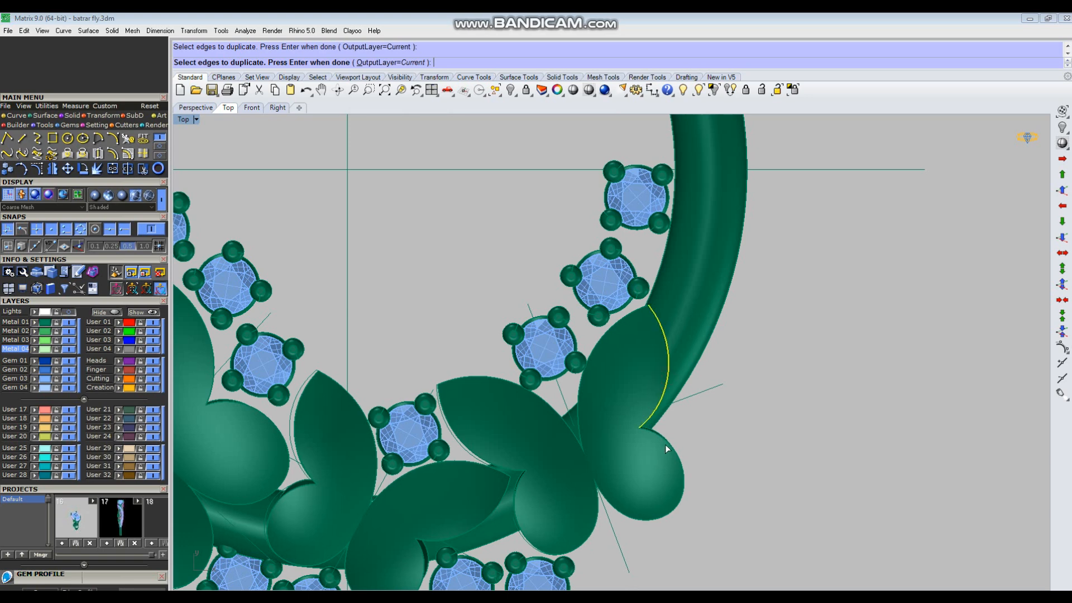
left_click(666, 444)
scroll(666, 444, "down", 4)
scroll(410, 397, "up", 2)
left_click(429, 389)
left_click(492, 335)
key("Return")
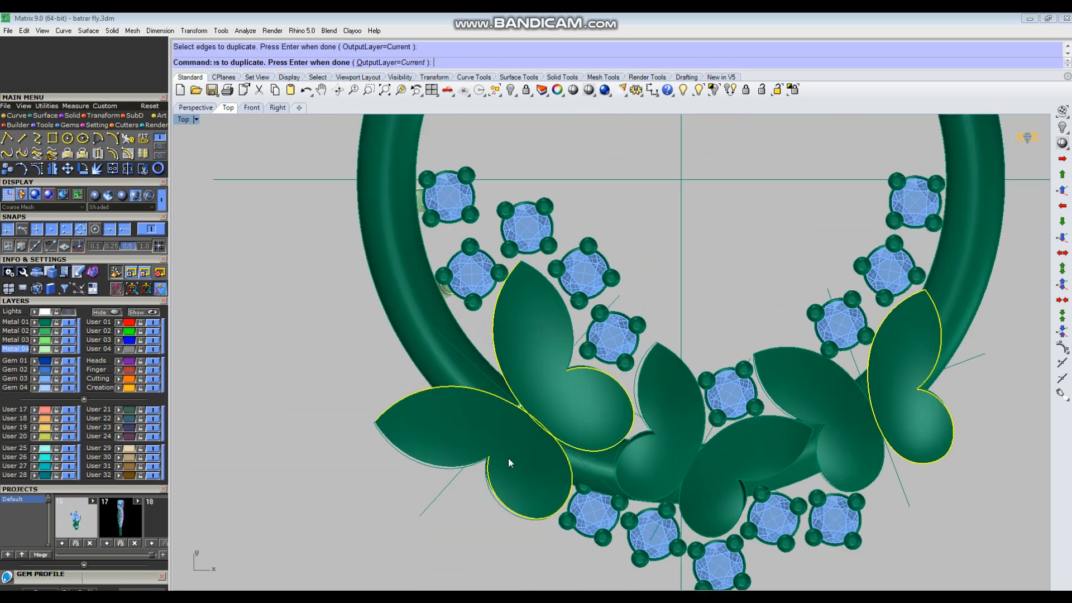
Step: Move the duplicated wing outlines straight up by the previous move distance to join the guide lines
scroll(587, 428, "down", 5)
scroll(637, 401, "down", 4)
type("m")
key("Return")
left_click(804, 436)
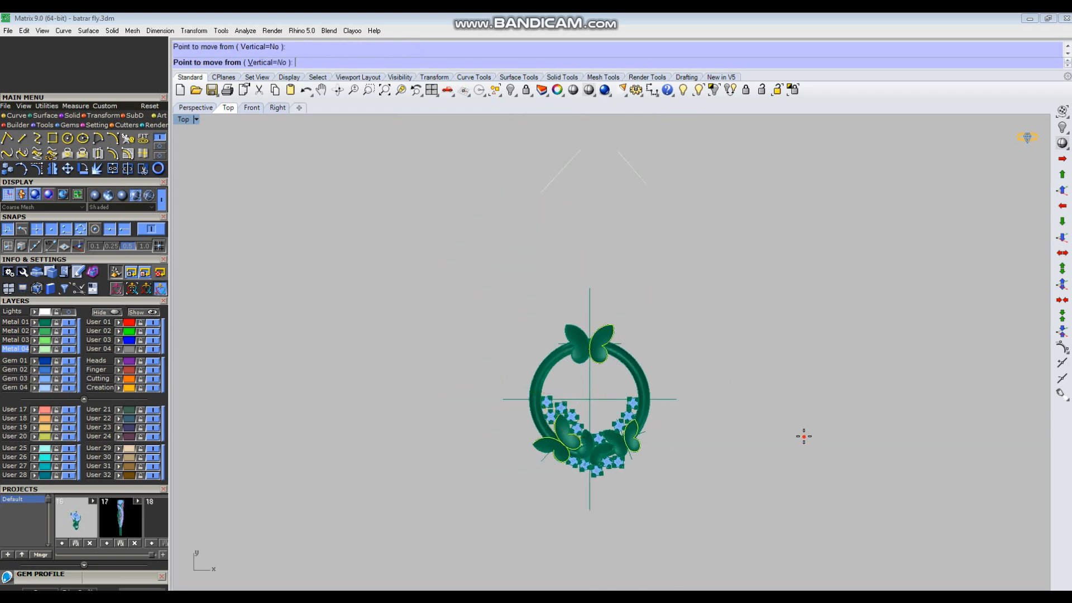
right_click(811, 375)
left_click(808, 326)
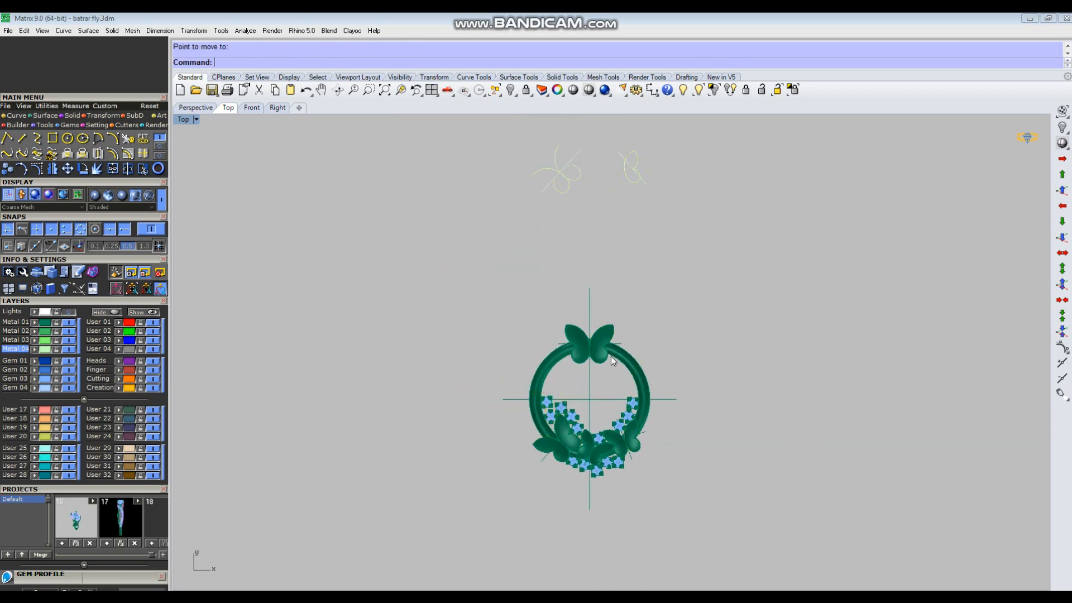
Step: Extract a copy of the ring's surface with Copy set to Yes
scroll(611, 356, "up", 5)
type("es")
key("Return")
scroll(631, 356, "up", 4)
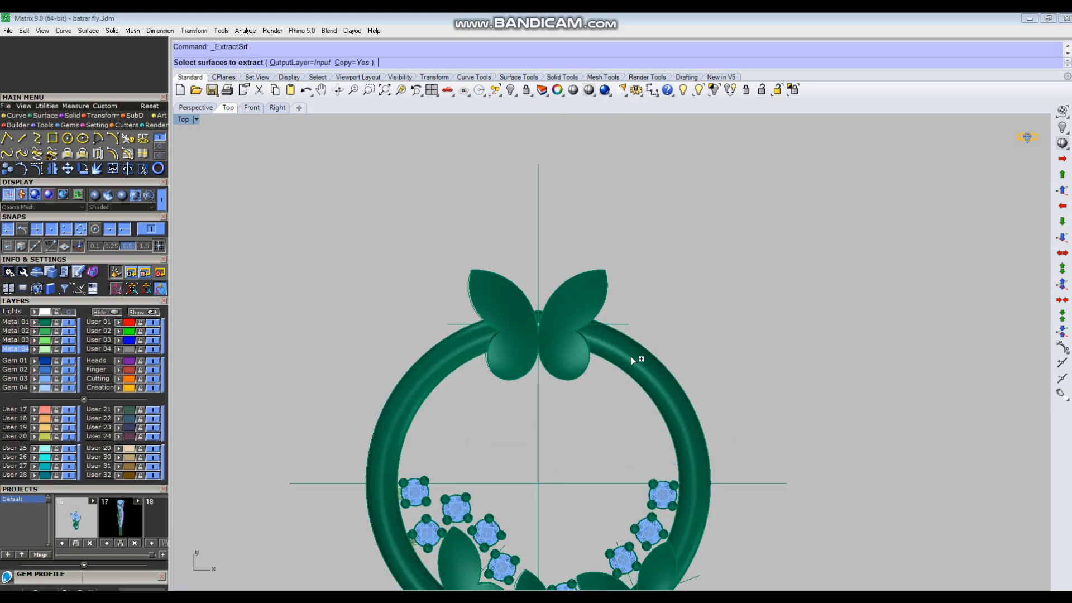
left_click(631, 357)
scroll(616, 407, "down", 3)
key("Return")
Step: Move the extracted ring surface straight up by the same distance onto the moved guide lines and wing outlines
scroll(615, 408, "down", 6)
right_click_drag(781, 385, 733, 453)
type("m")
key("Return")
left_click(776, 490)
right_click(777, 417)
left_click(778, 384)
Step: Hide the original ring model with its butterflies and gem settings, leaving the copied ring and curves
scroll(757, 378, "down", 3)
left_click_drag(711, 170, 501, 384)
left_click(714, 91)
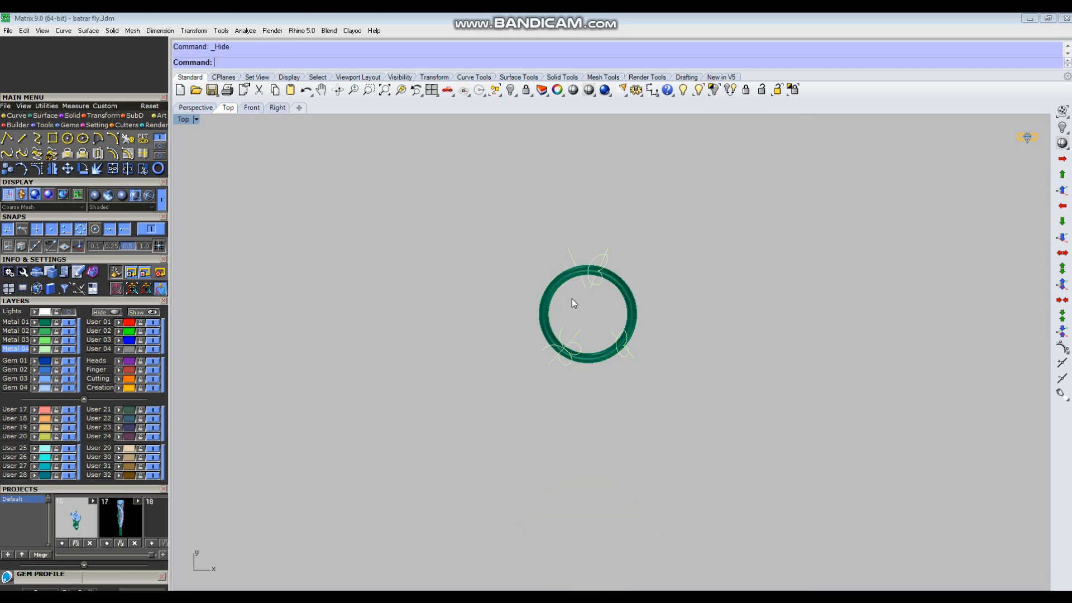